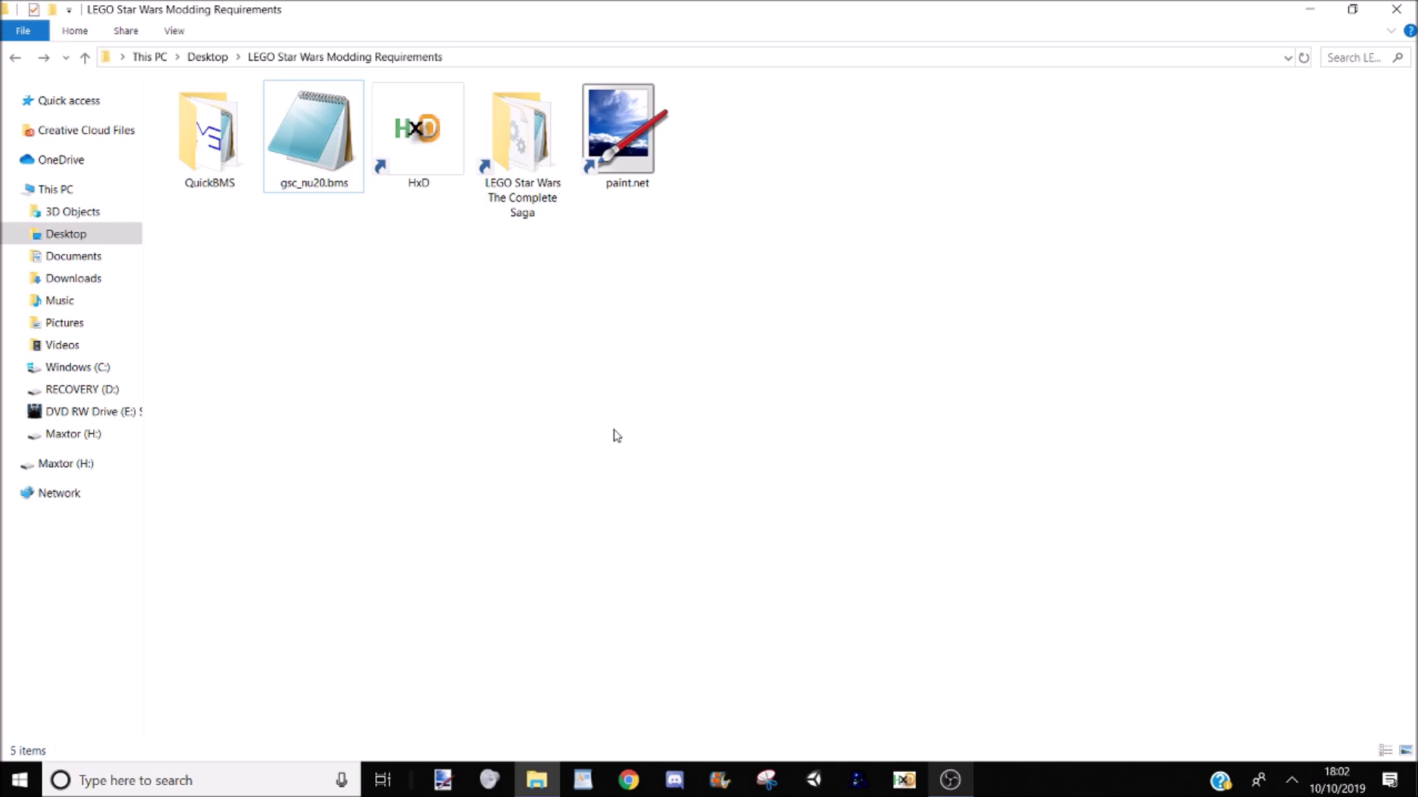
Step: Point out the QuickBMS folder with its gsc_nu20.bms script, plus the HxD and paint.net shortcuts
{"action": "left_click", "coordinate": [209, 162]}
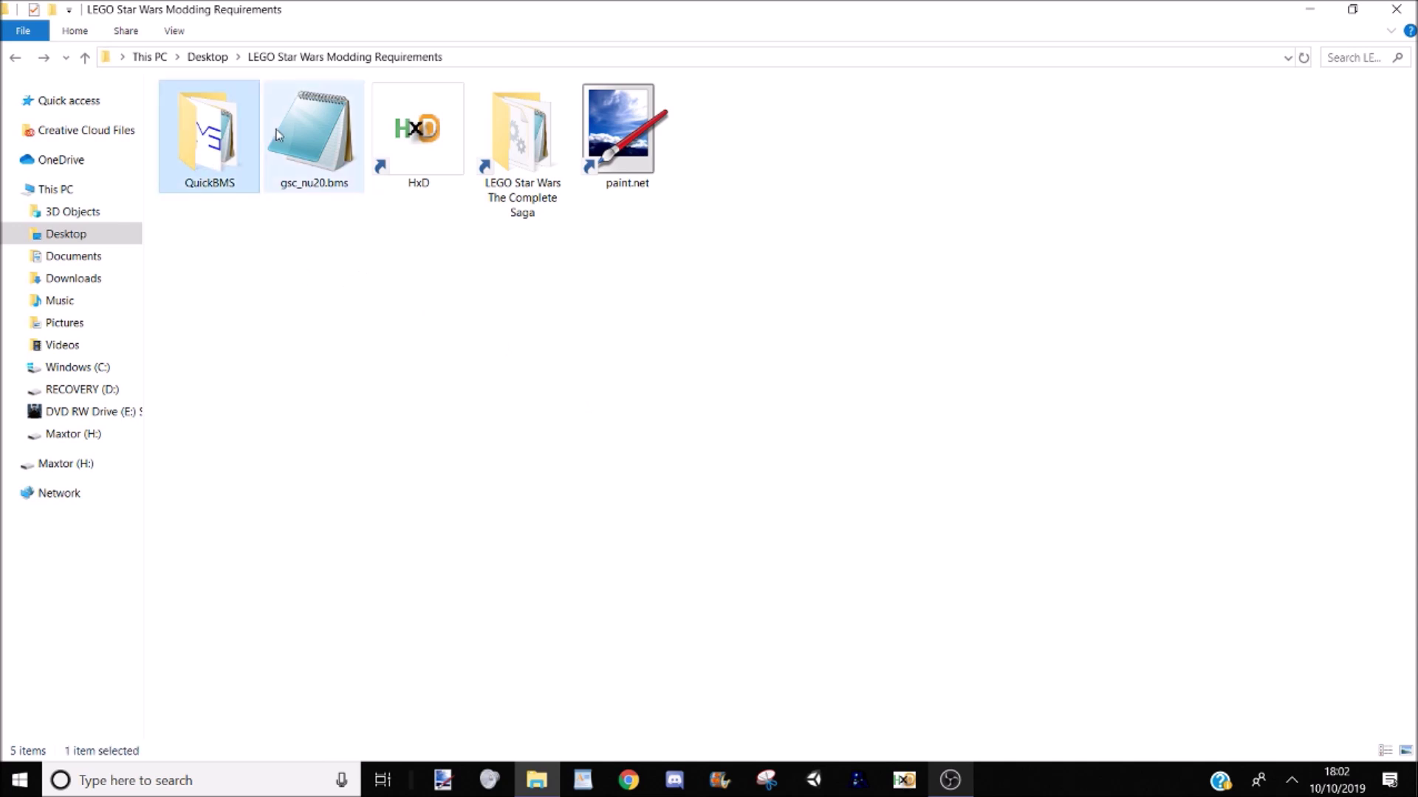
{"action": "left_click", "coordinate": [277, 130]}
{"action": "left_click", "coordinate": [355, 297]}
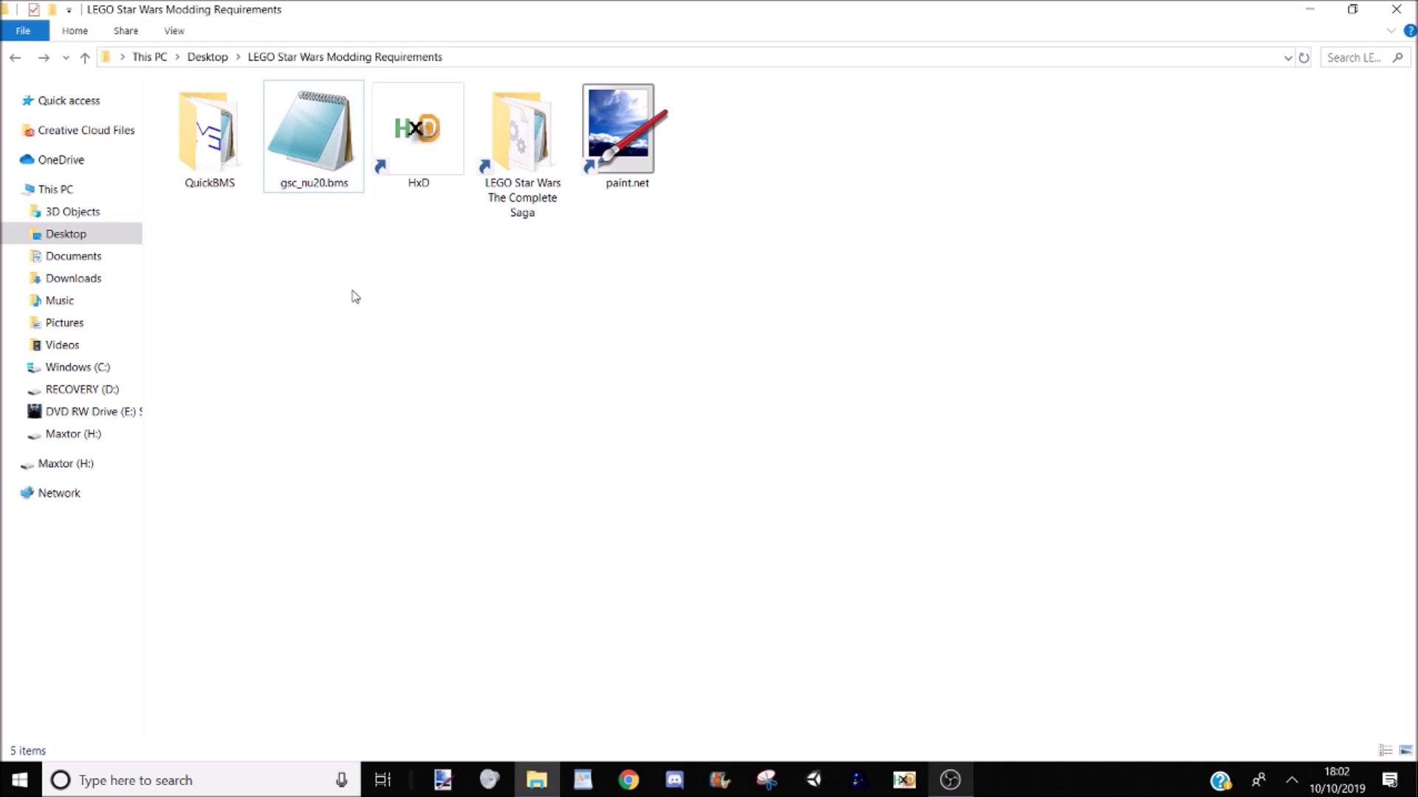
{"action": "left_click", "coordinate": [421, 131]}
{"action": "left_click", "coordinate": [774, 419]}
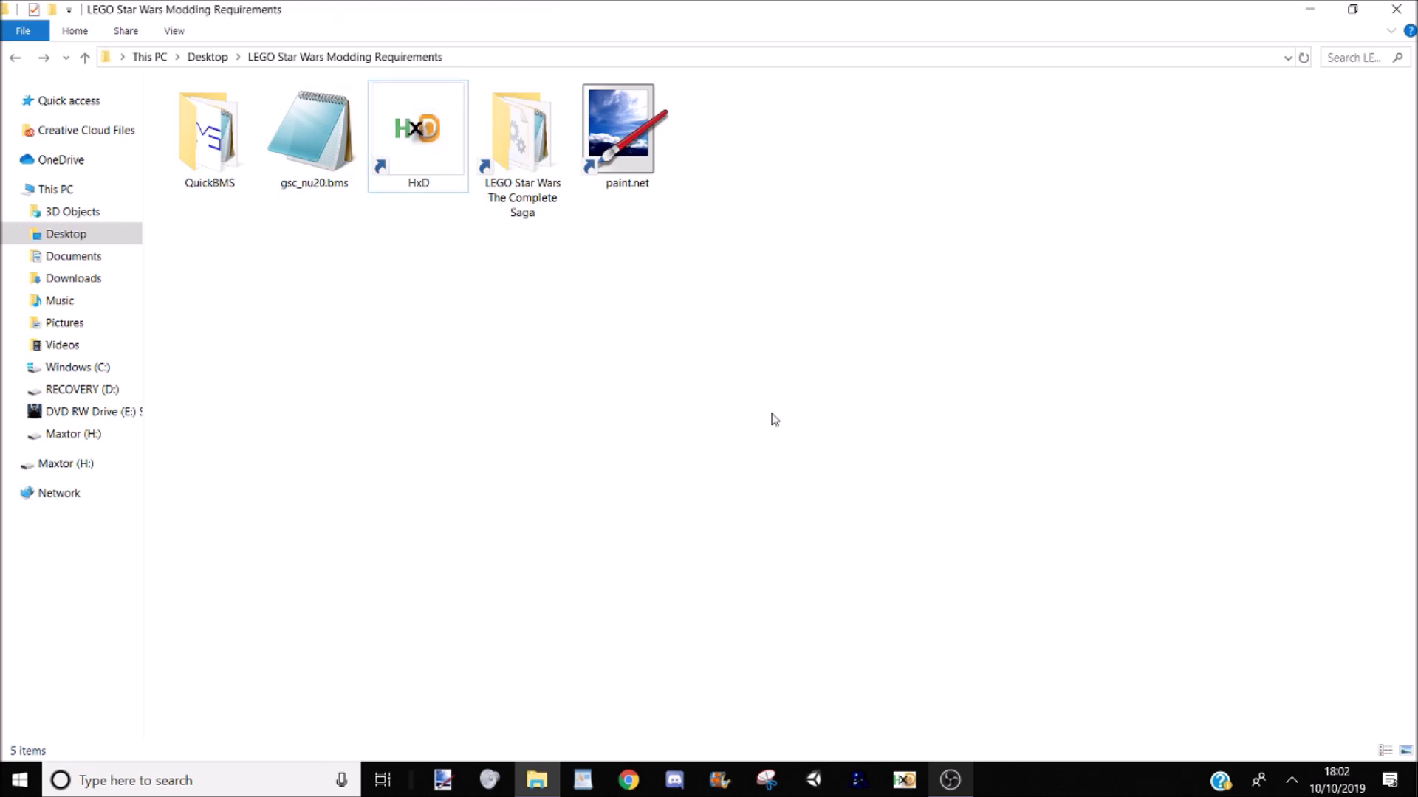
{"action": "left_click", "coordinate": [666, 130]}
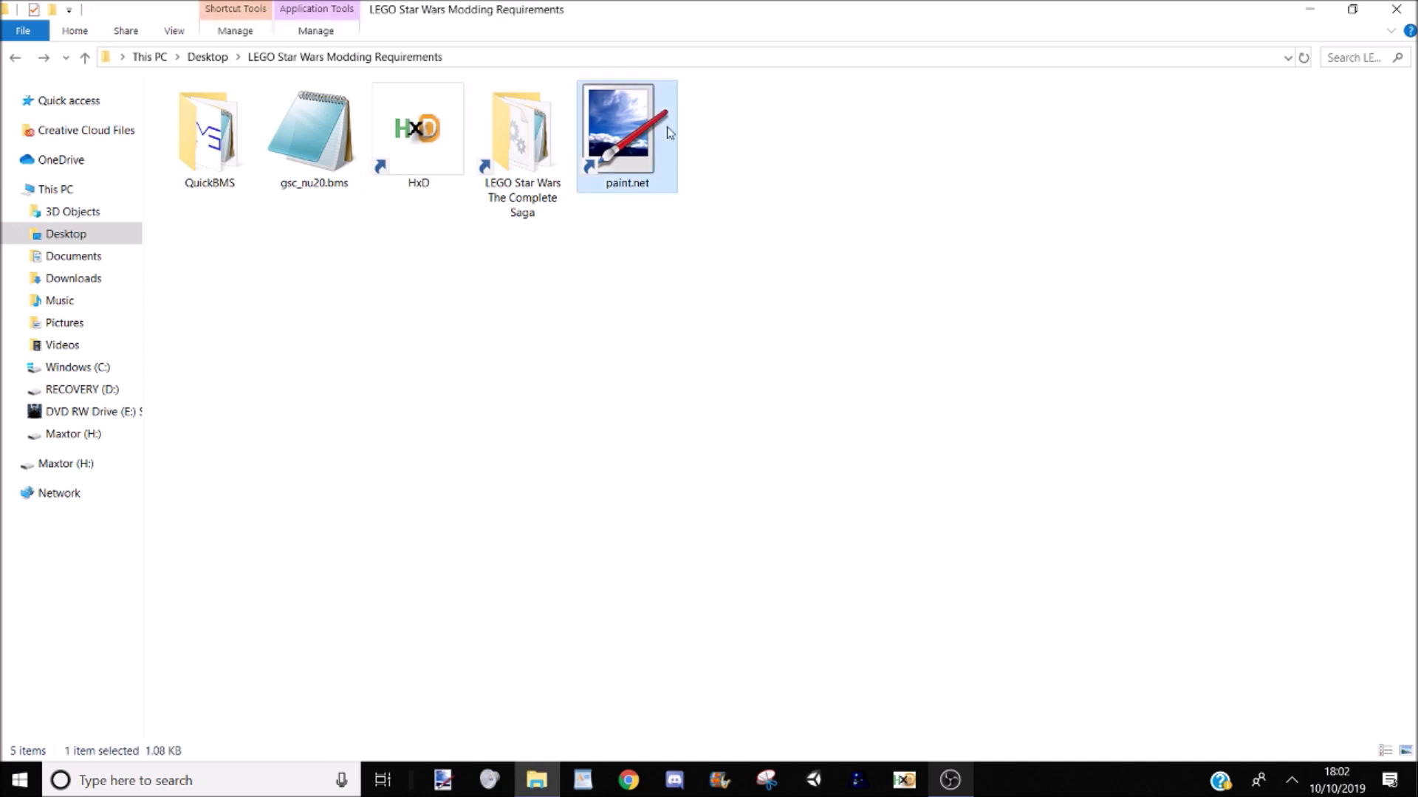
{"action": "left_click", "coordinate": [847, 276]}
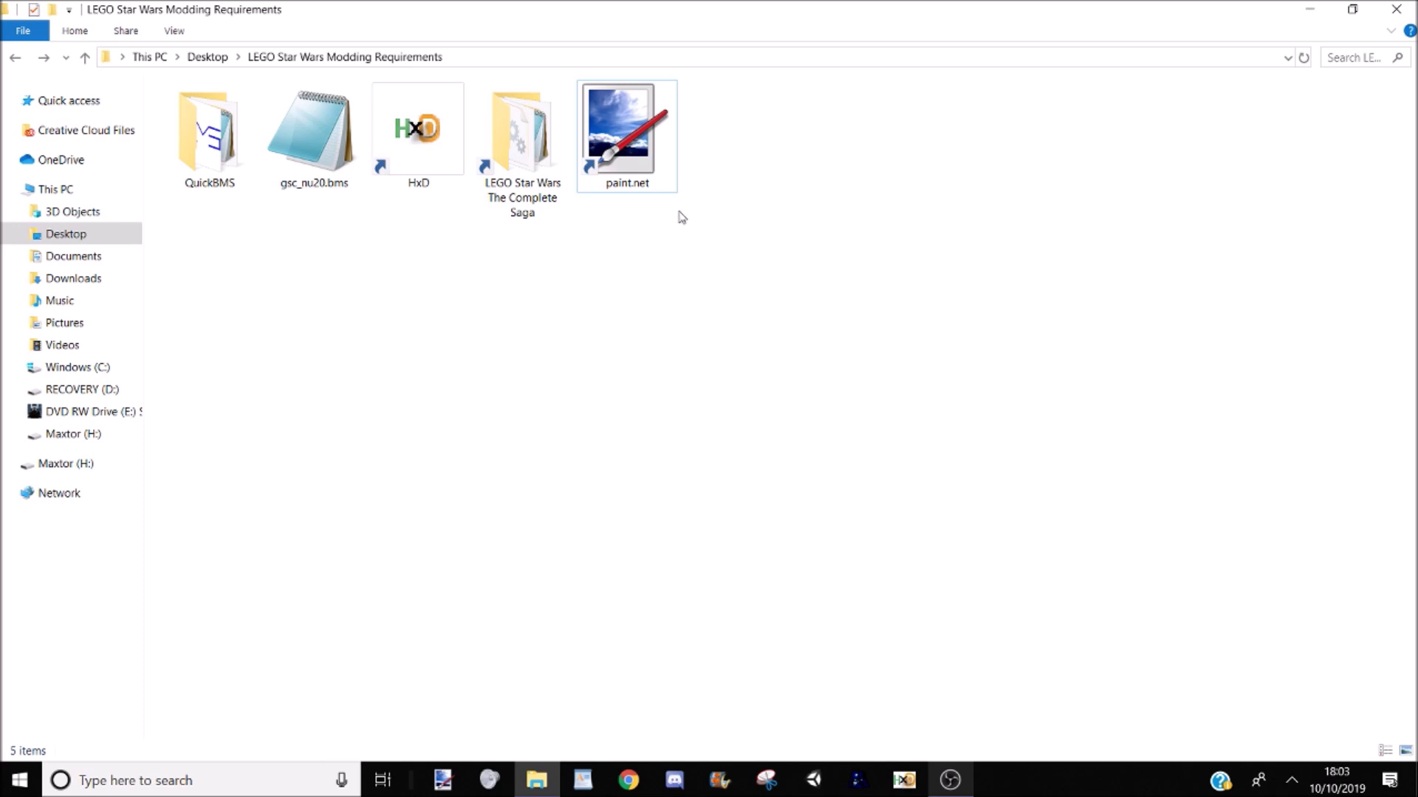
Step: In the game's CHARS\BENUNIFORM folder, delete the twelve non-Endor Han Solo GHG models
{"action": "double_click", "coordinate": [520, 144]}
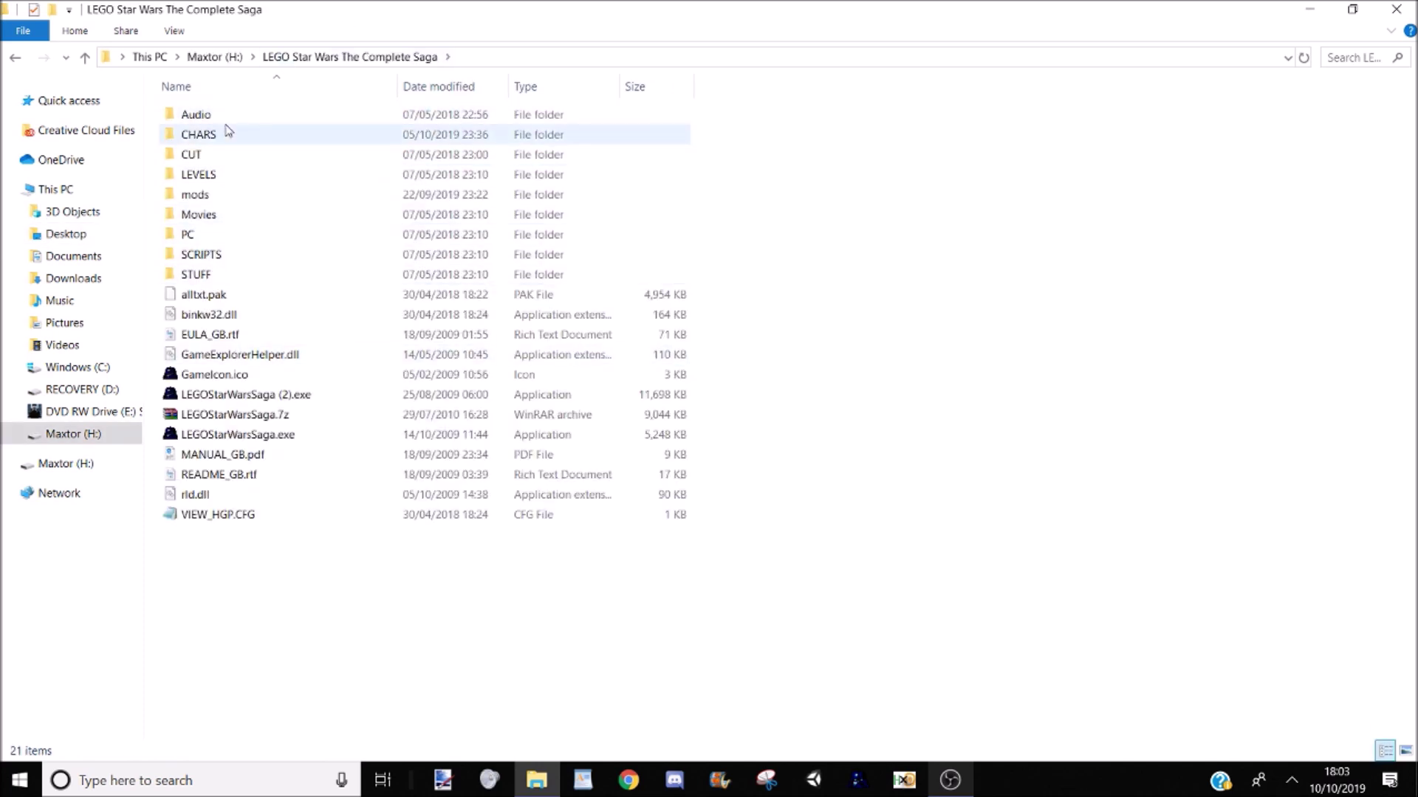
{"action": "mouse_move", "coordinate": [229, 131]}
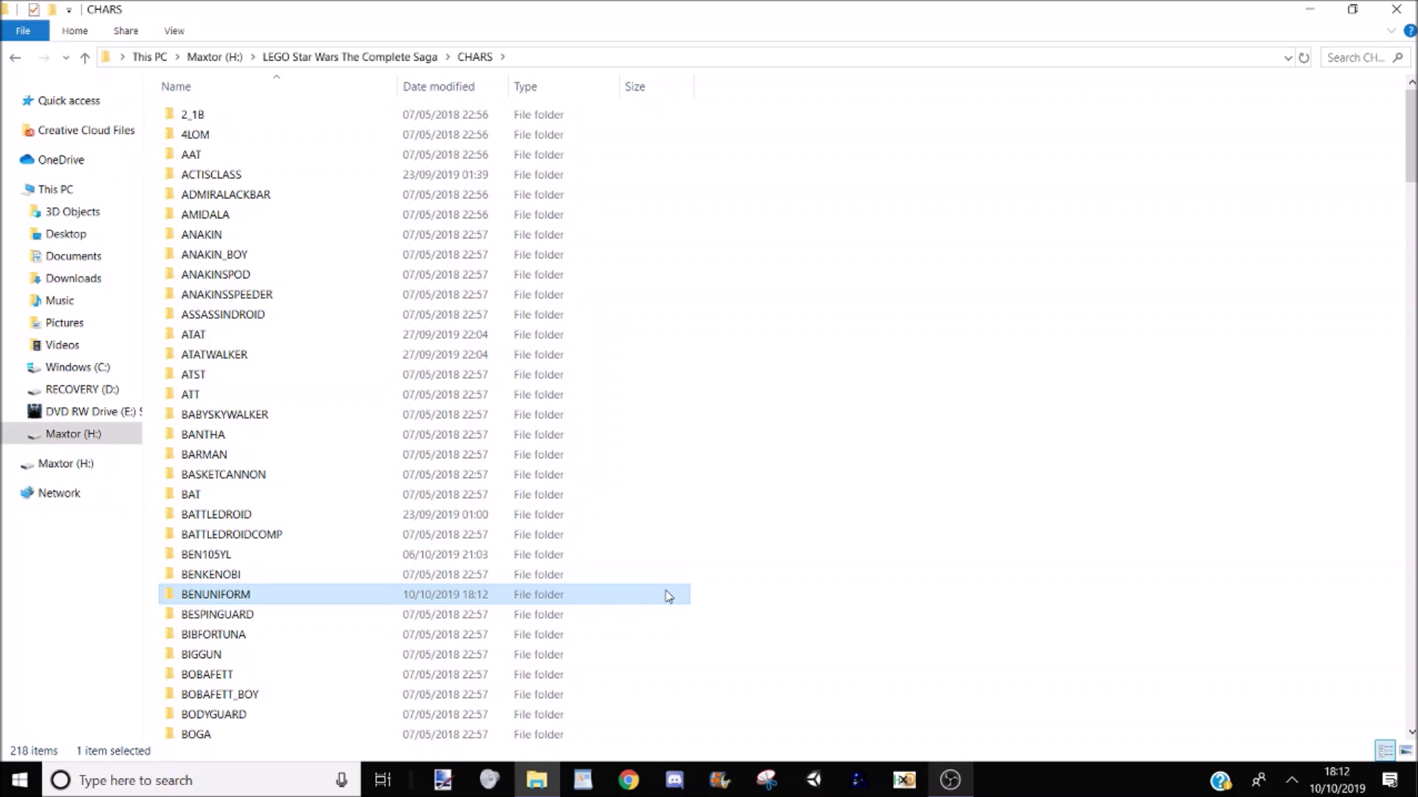
{"action": "double_click", "coordinate": [669, 596]}
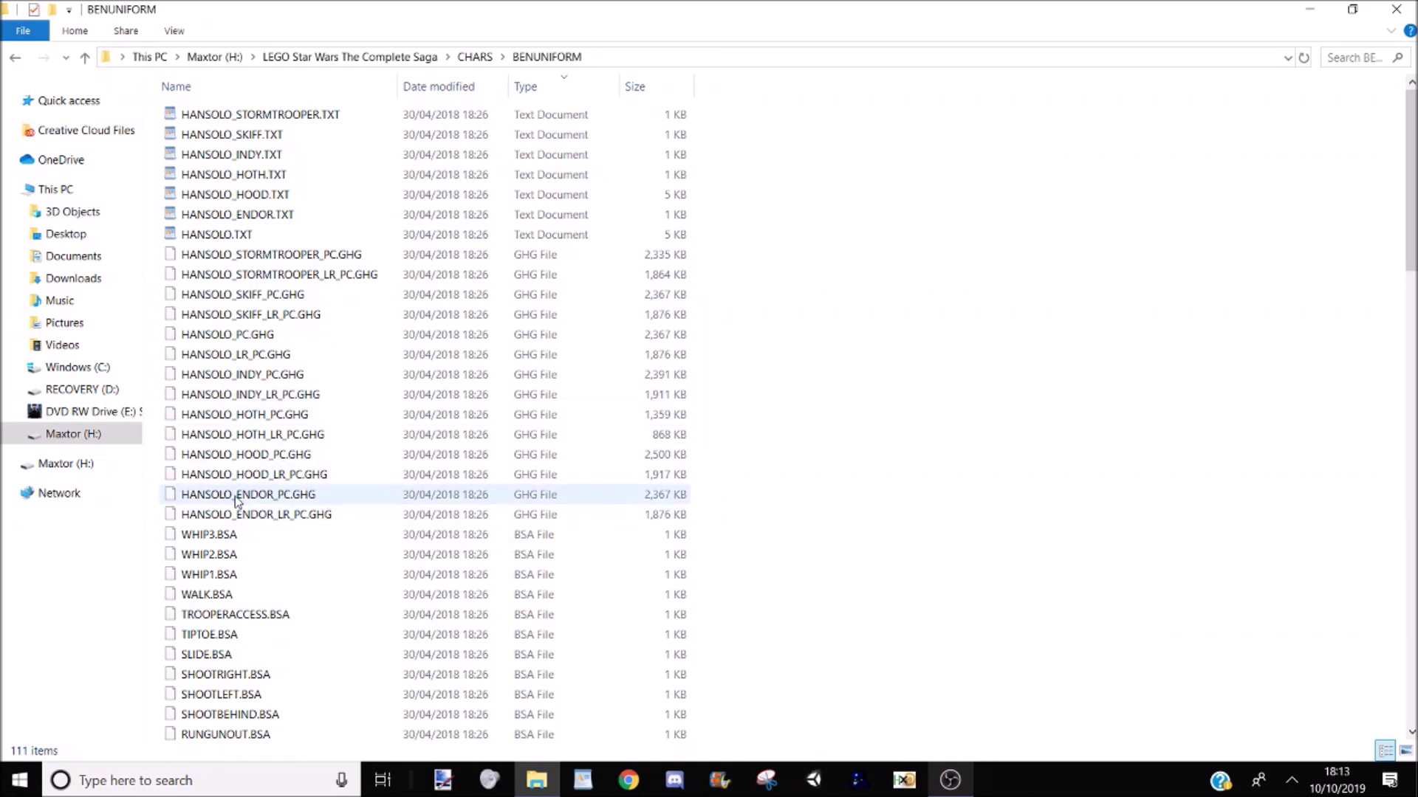
{"action": "left_click", "coordinate": [250, 480]}
{"action": "left_click", "coordinate": [249, 255], "text": "shift"}
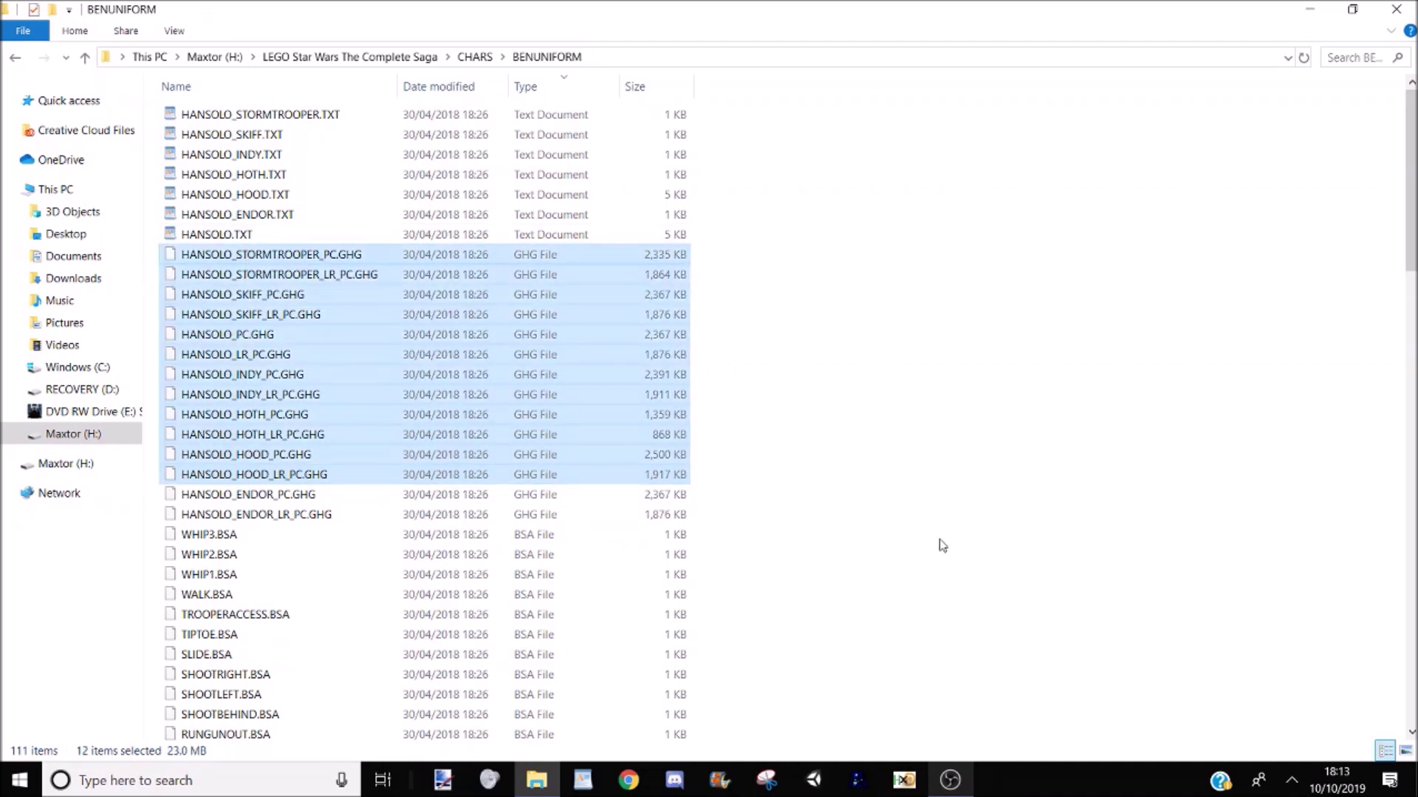
{"action": "key", "text": "Delete"}
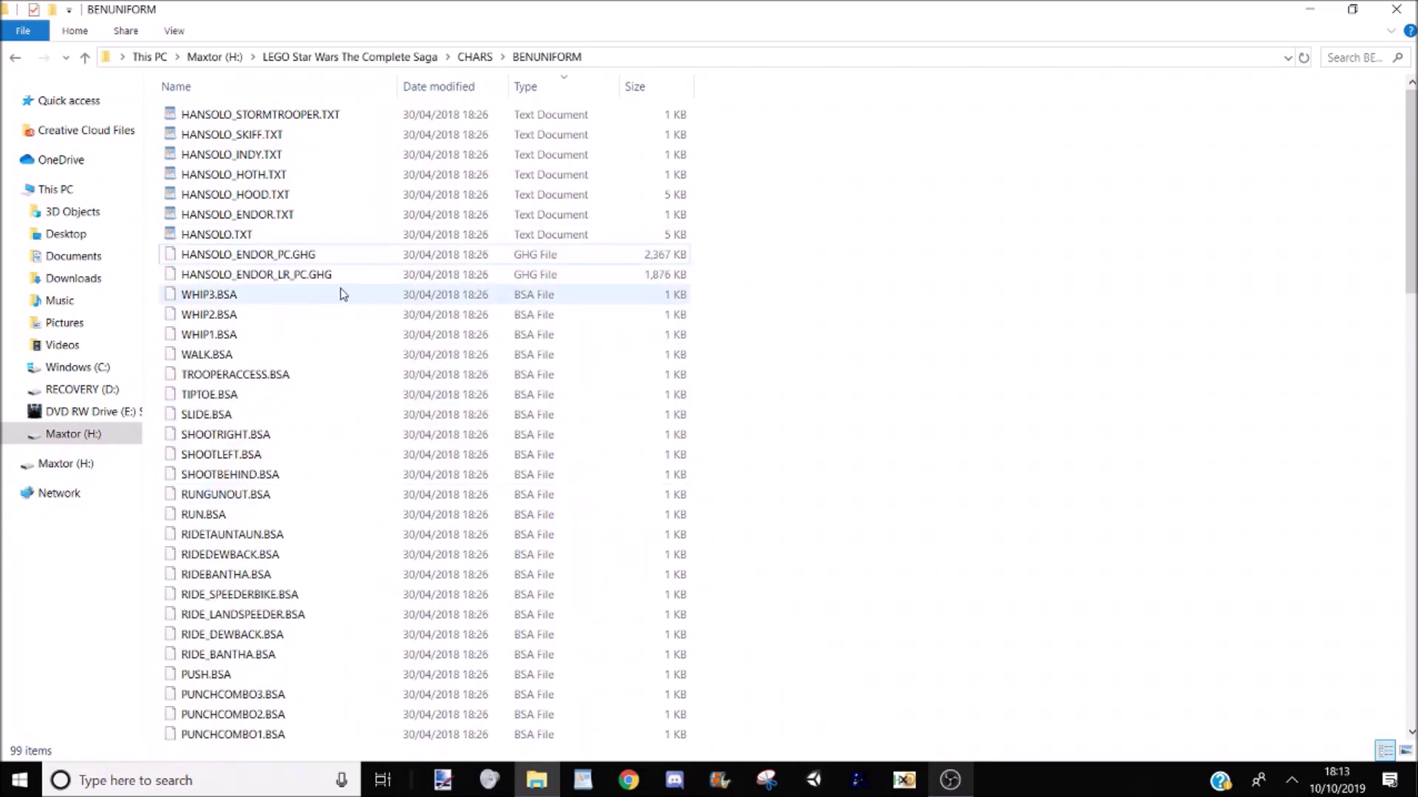
Step: Delete the six HANSOLO_*.TXT variant files, keeping HANSOLO.TXT and the two Endor models
{"action": "left_click", "coordinate": [321, 275]}
{"action": "left_click", "coordinate": [310, 254]}
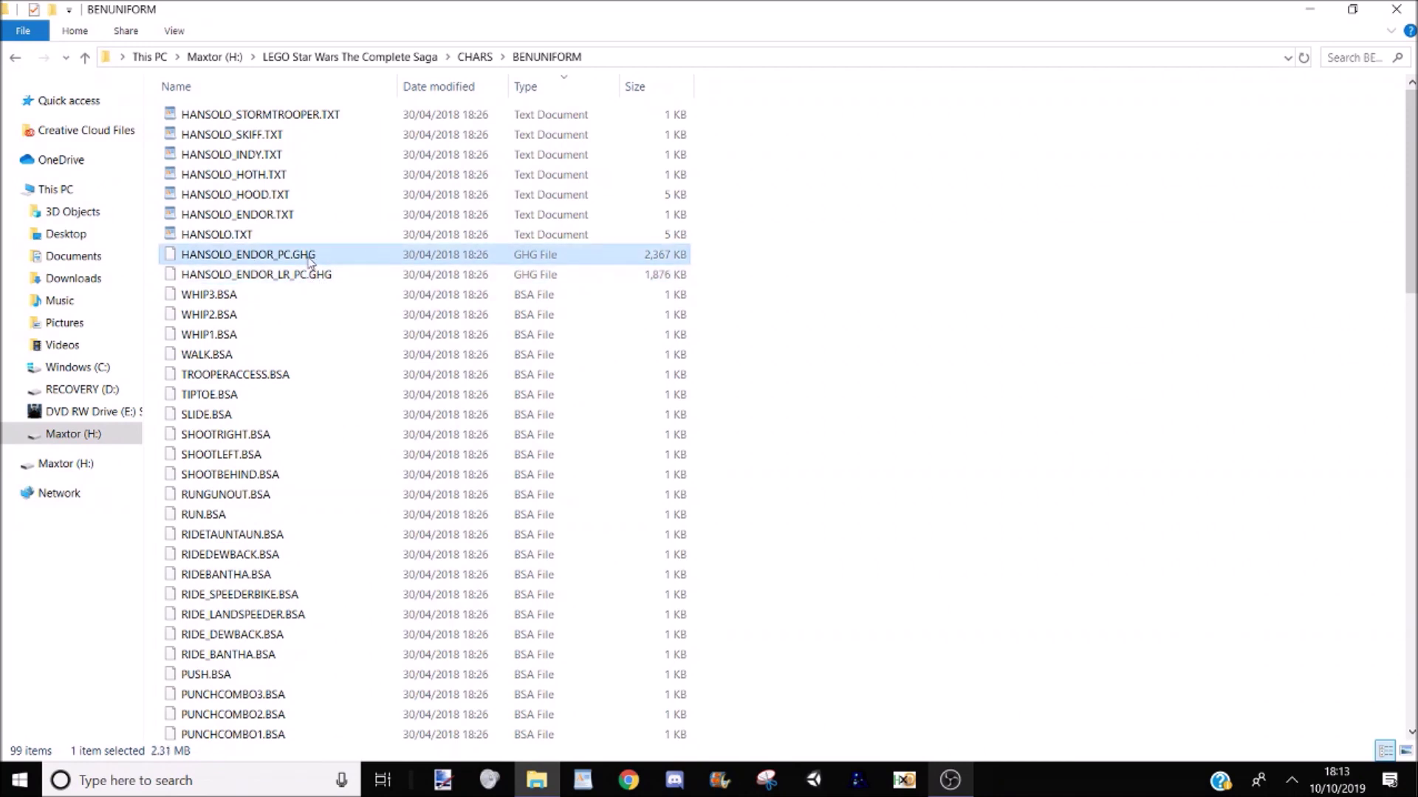
{"action": "left_click", "coordinate": [272, 214]}
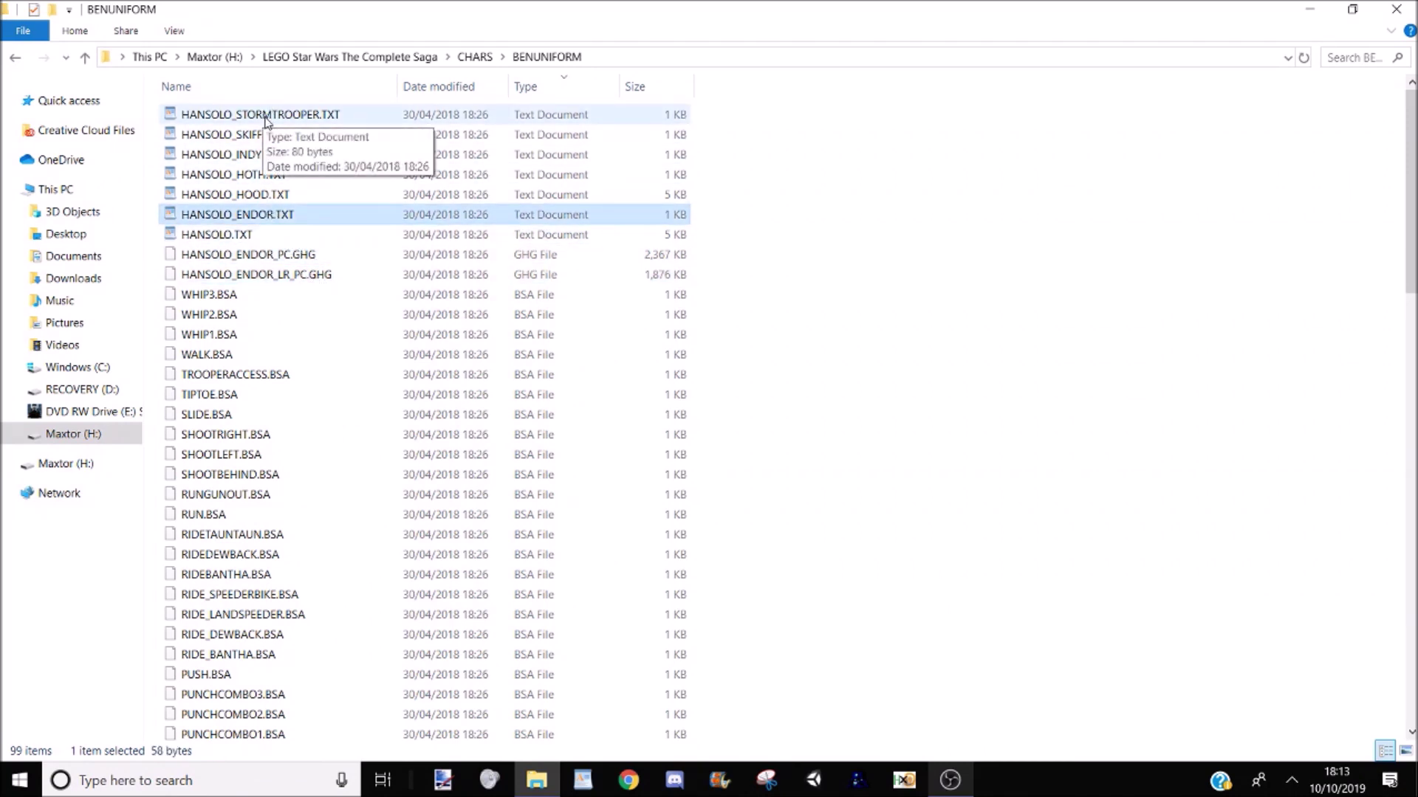
{"action": "left_click", "coordinate": [247, 235]}
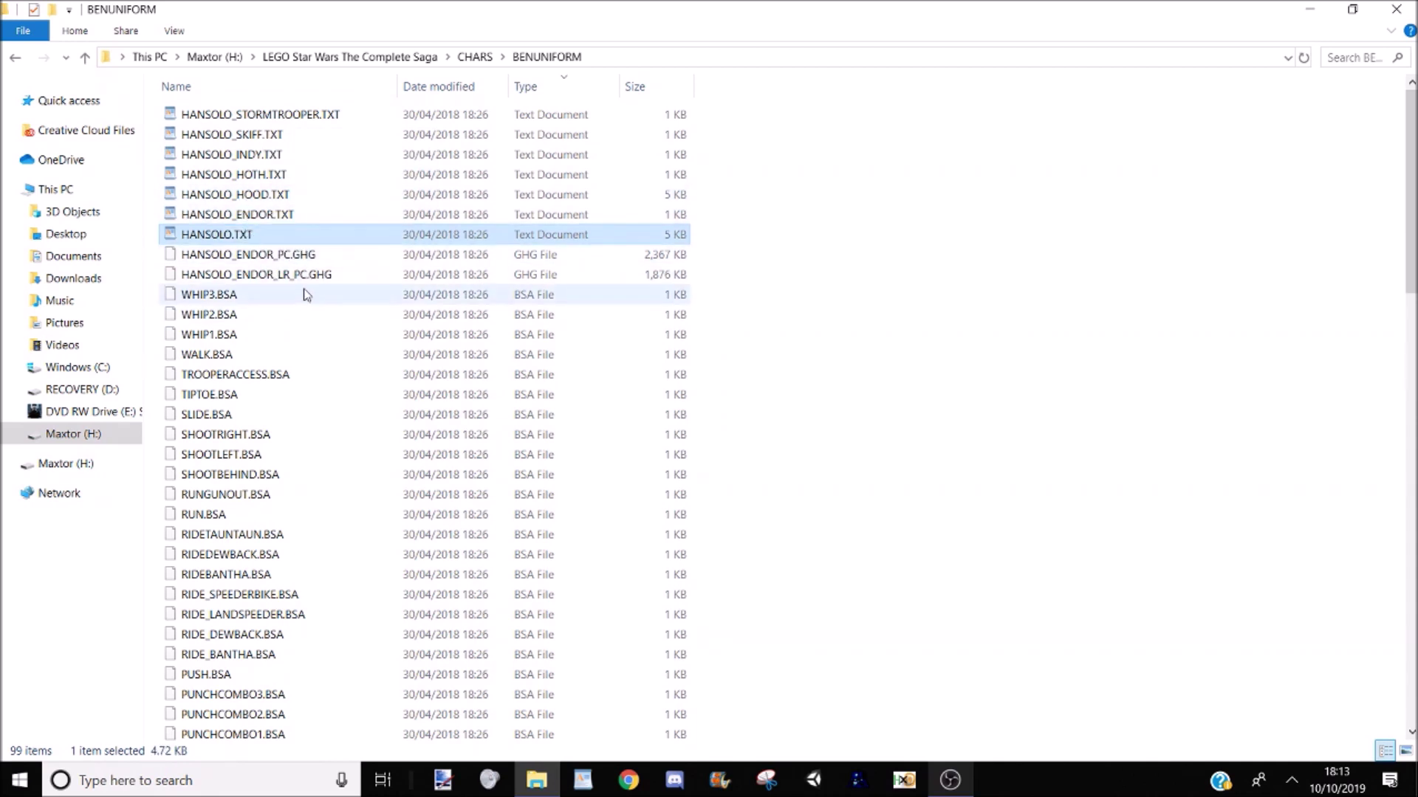
{"action": "left_click", "coordinate": [275, 215]}
{"action": "left_click", "coordinate": [255, 115], "text": "shift"}
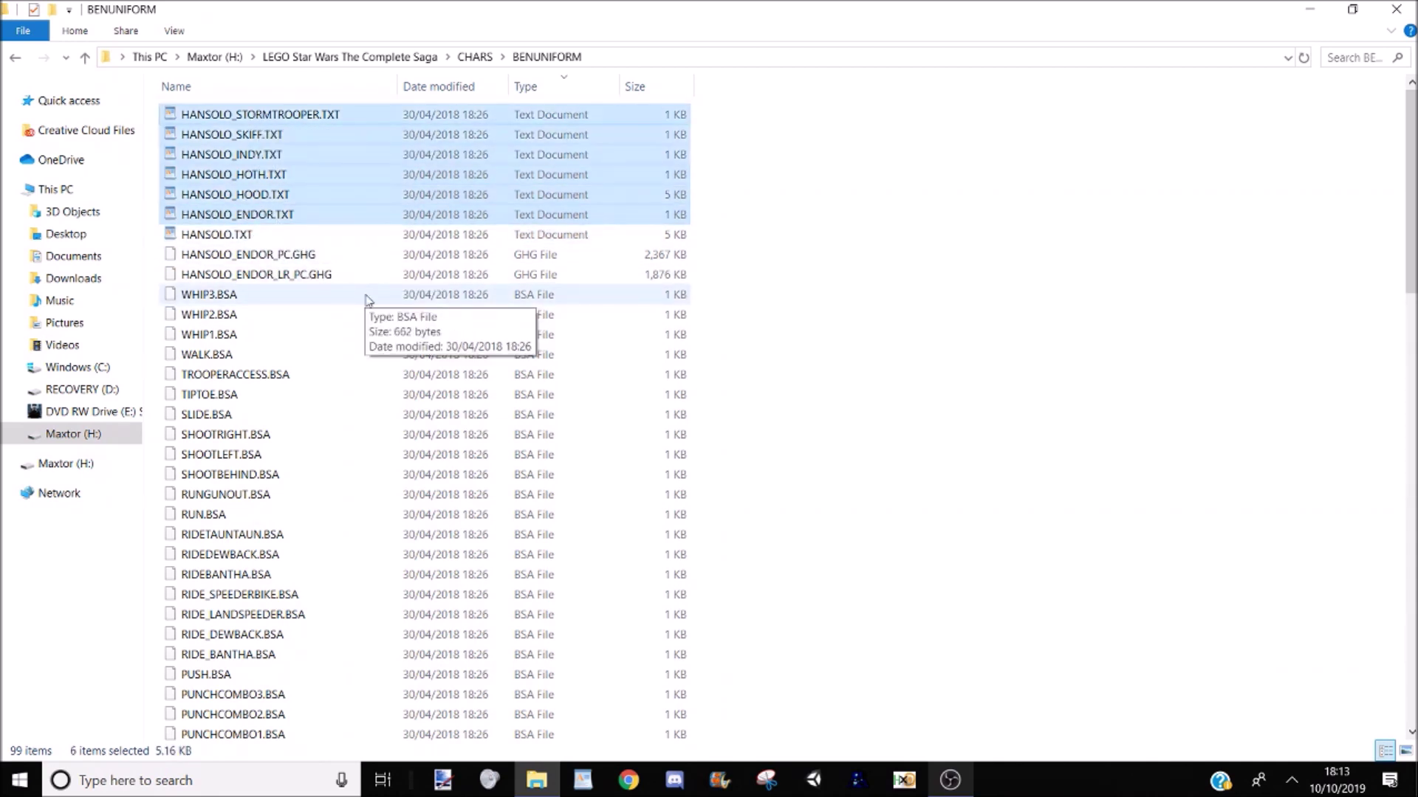
{"action": "key", "text": "Delete"}
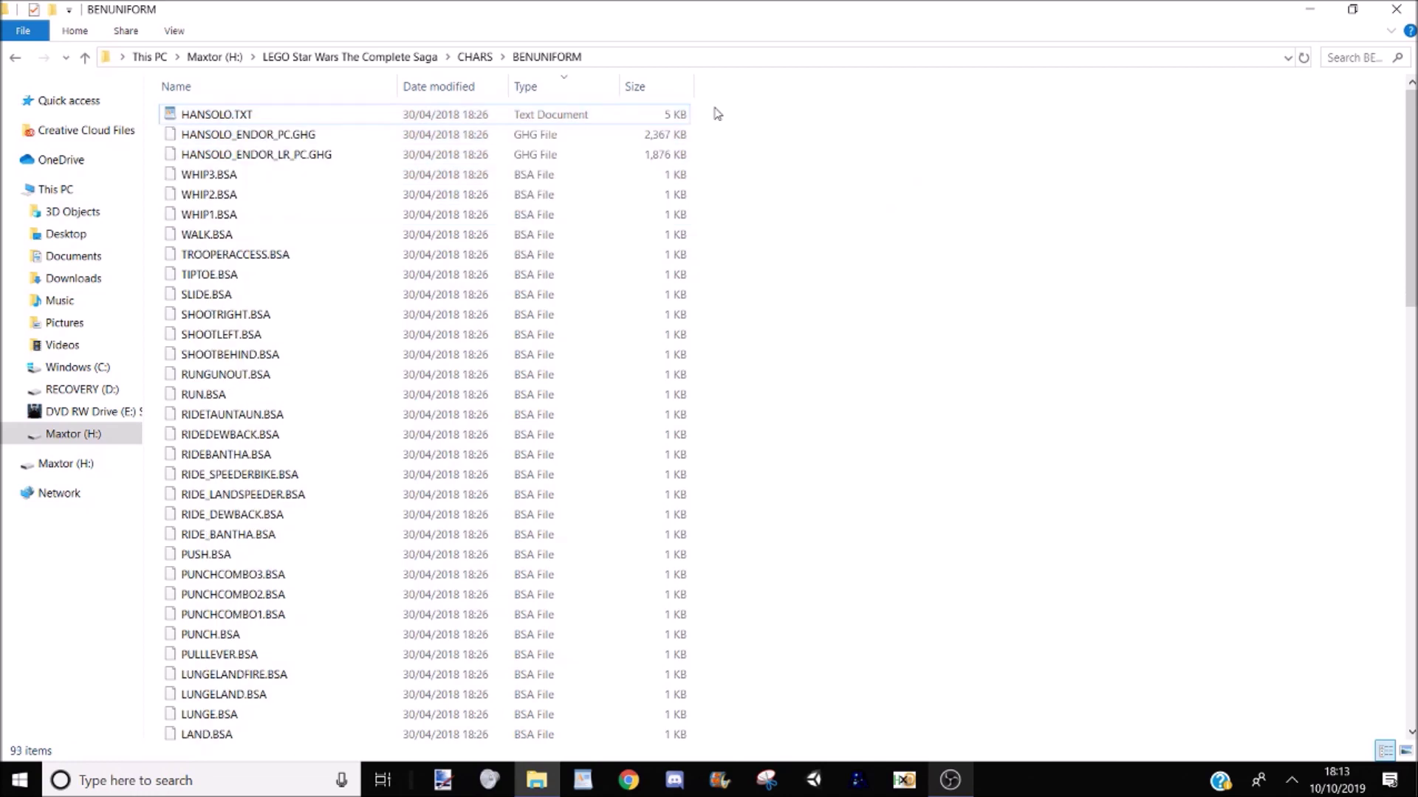
Step: Rename HANSOLO.TXT to BENUNIFORM.TXT
{"action": "left_click", "coordinate": [425, 118]}
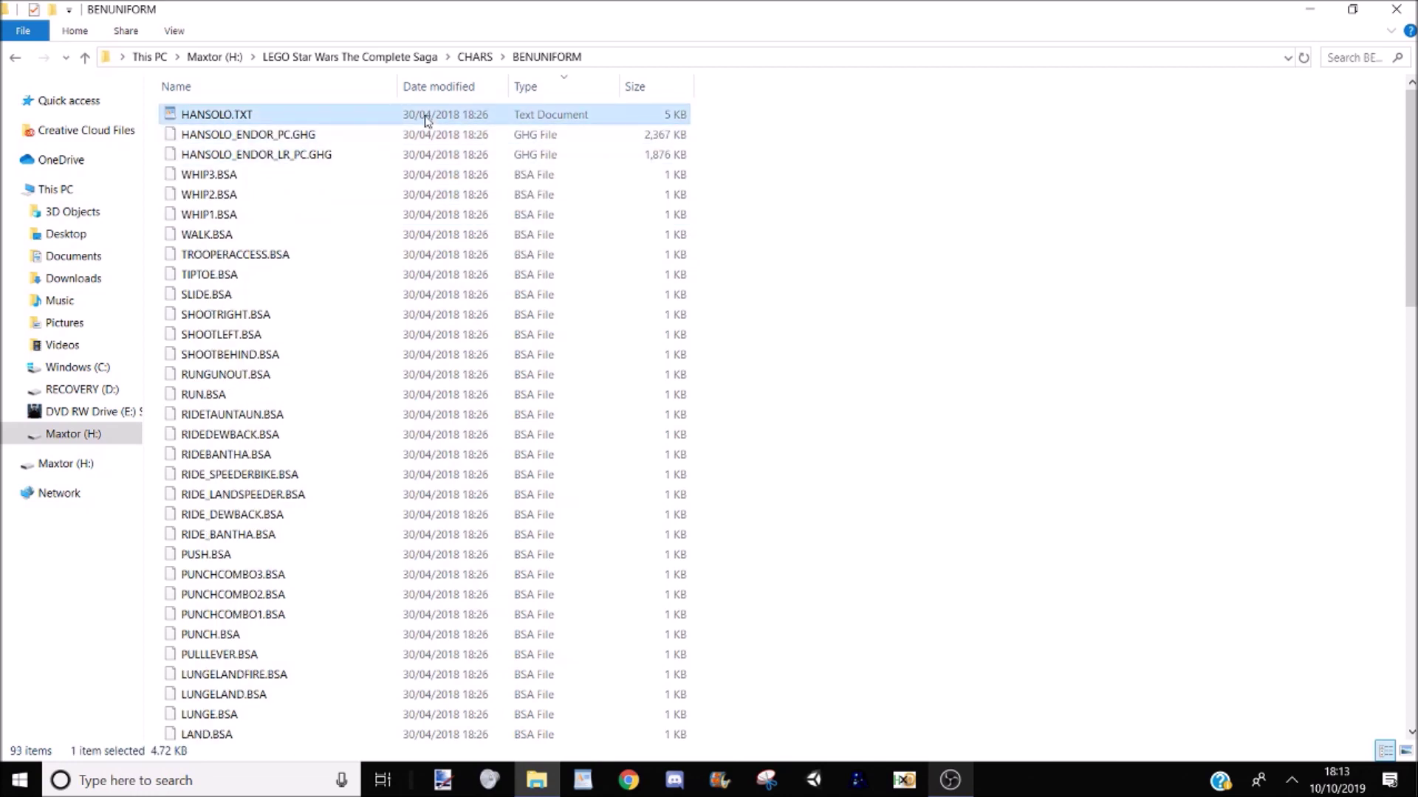
{"action": "right_click", "coordinate": [426, 118]}
{"action": "left_click", "coordinate": [556, 560]}
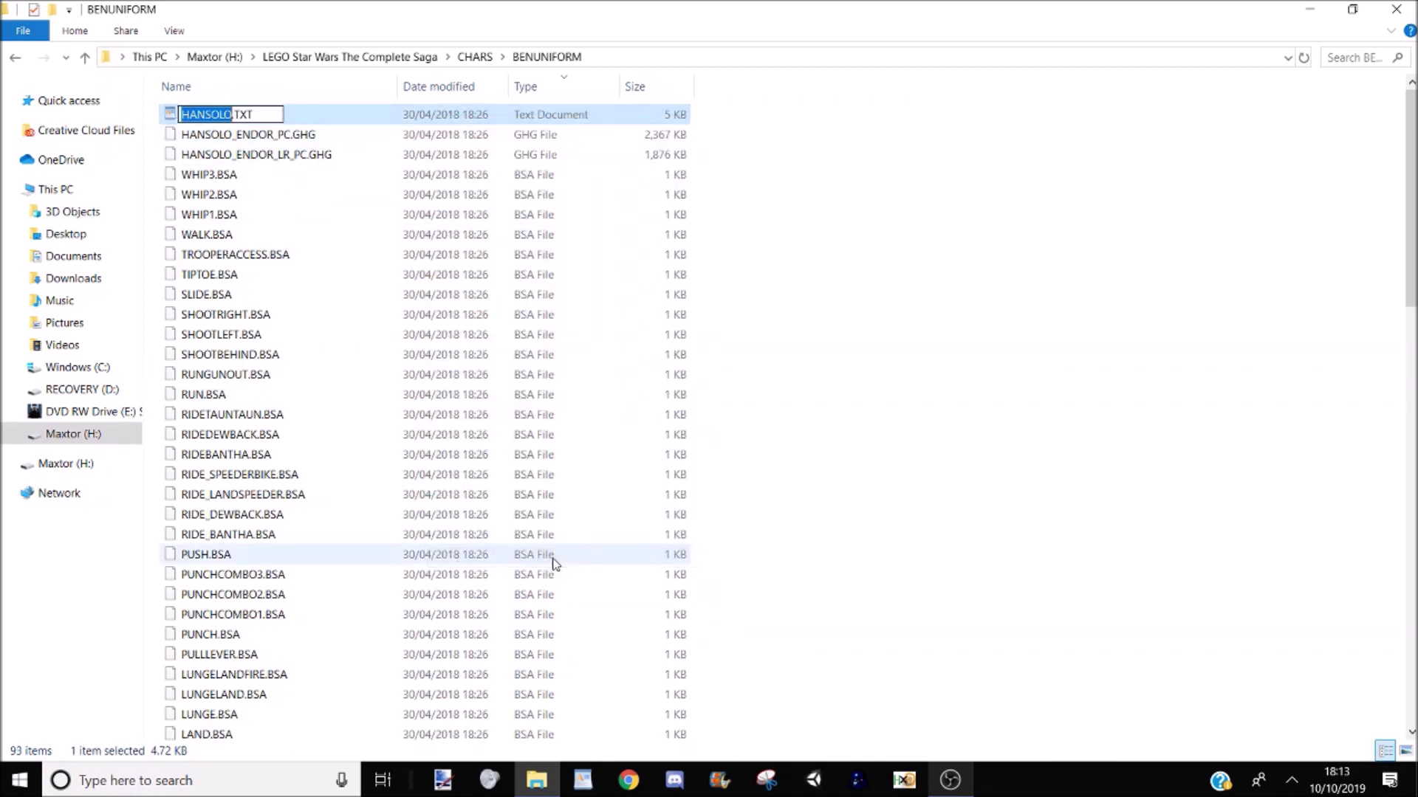
{"action": "type", "text": "BENUN"}
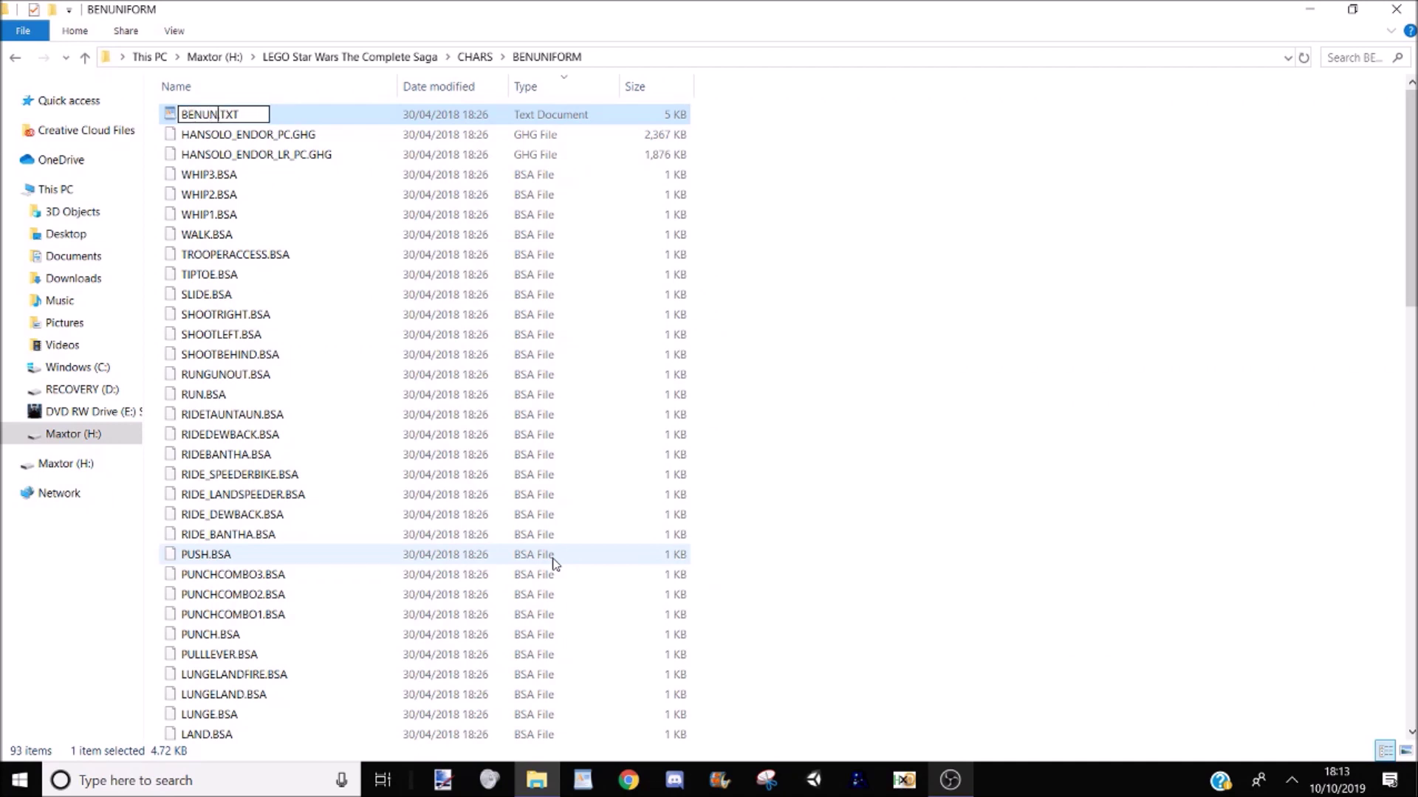
{"action": "type", "text": "IFORM"}
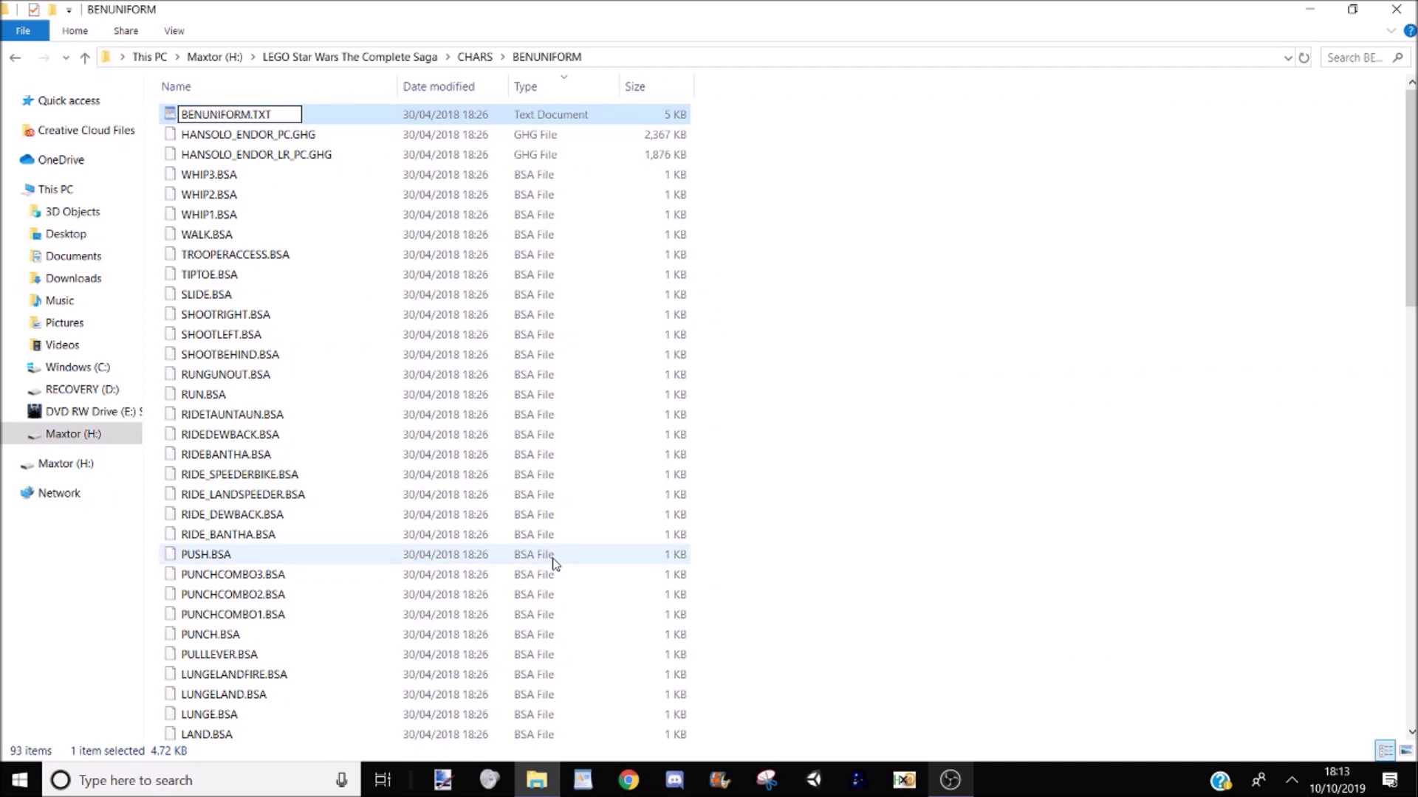
{"action": "left_click", "coordinate": [284, 135]}
Step: Rename HANSOLO_ENDOR_PC.GHG to BENUNIFORM_PC.GHG
{"action": "right_click", "coordinate": [281, 135]}
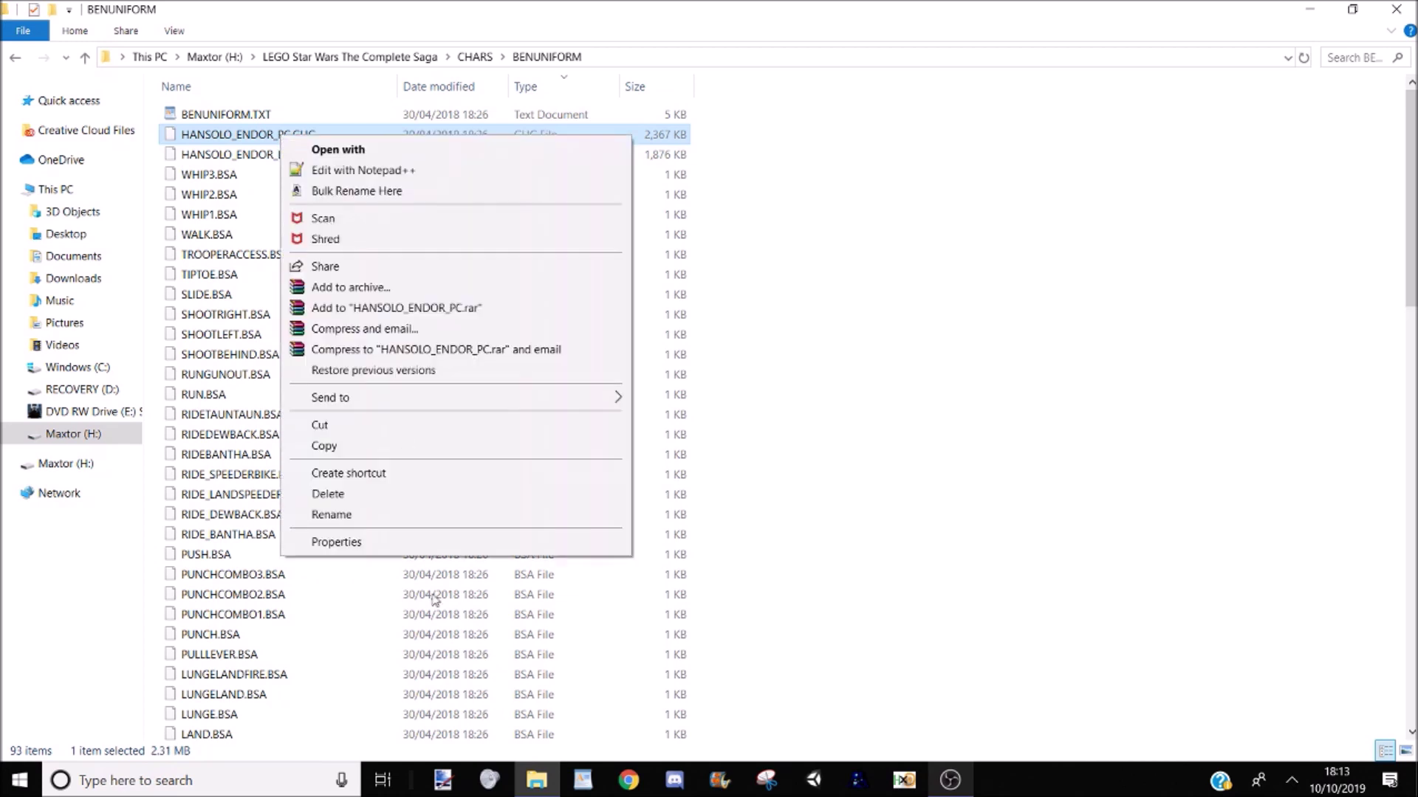
{"action": "left_click", "coordinate": [393, 515]}
{"action": "key", "text": "Right"}
{"action": "key", "text": "Left"}
{"action": "key", "text": "Left"}
{"action": "key", "text": "Left"}
{"action": "key", "text": "BackSpace"}
{"action": "key", "text": "BackSpace"}
{"action": "key", "text": "BackSpace"}
{"action": "key", "text": "BackSpace"}
{"action": "key", "text": "BackSpace"}
{"action": "key", "text": "BackSpace"}
{"action": "key", "text": "BackSpace"}
{"action": "key", "text": "BackSpace"}
{"action": "key", "text": "BackSpace"}
{"action": "key", "text": "BackSpace"}
{"action": "key", "text": "BackSpace"}
{"action": "key", "text": "BackSpace"}
{"action": "key", "text": "BackSpace"}
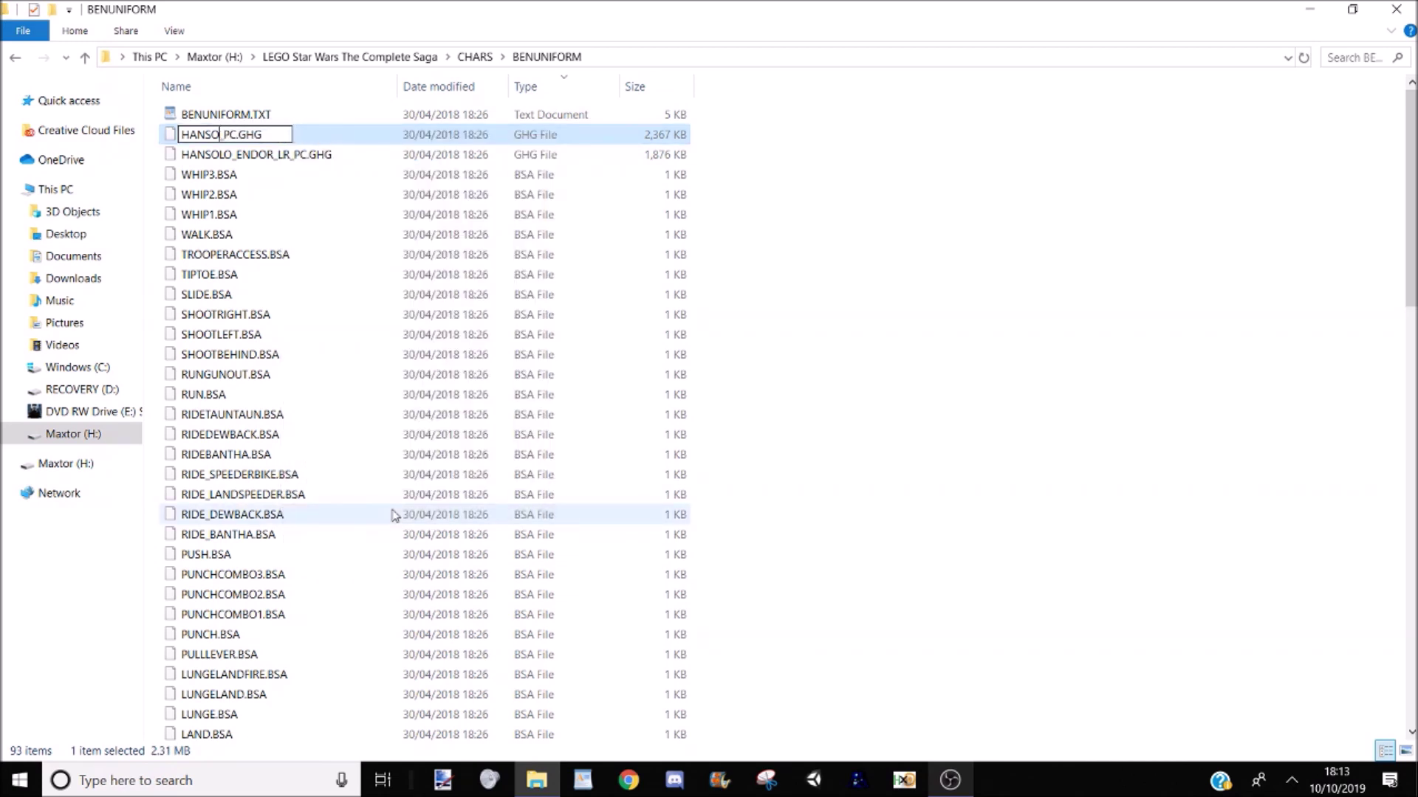
{"action": "type", "text": "BENU"}
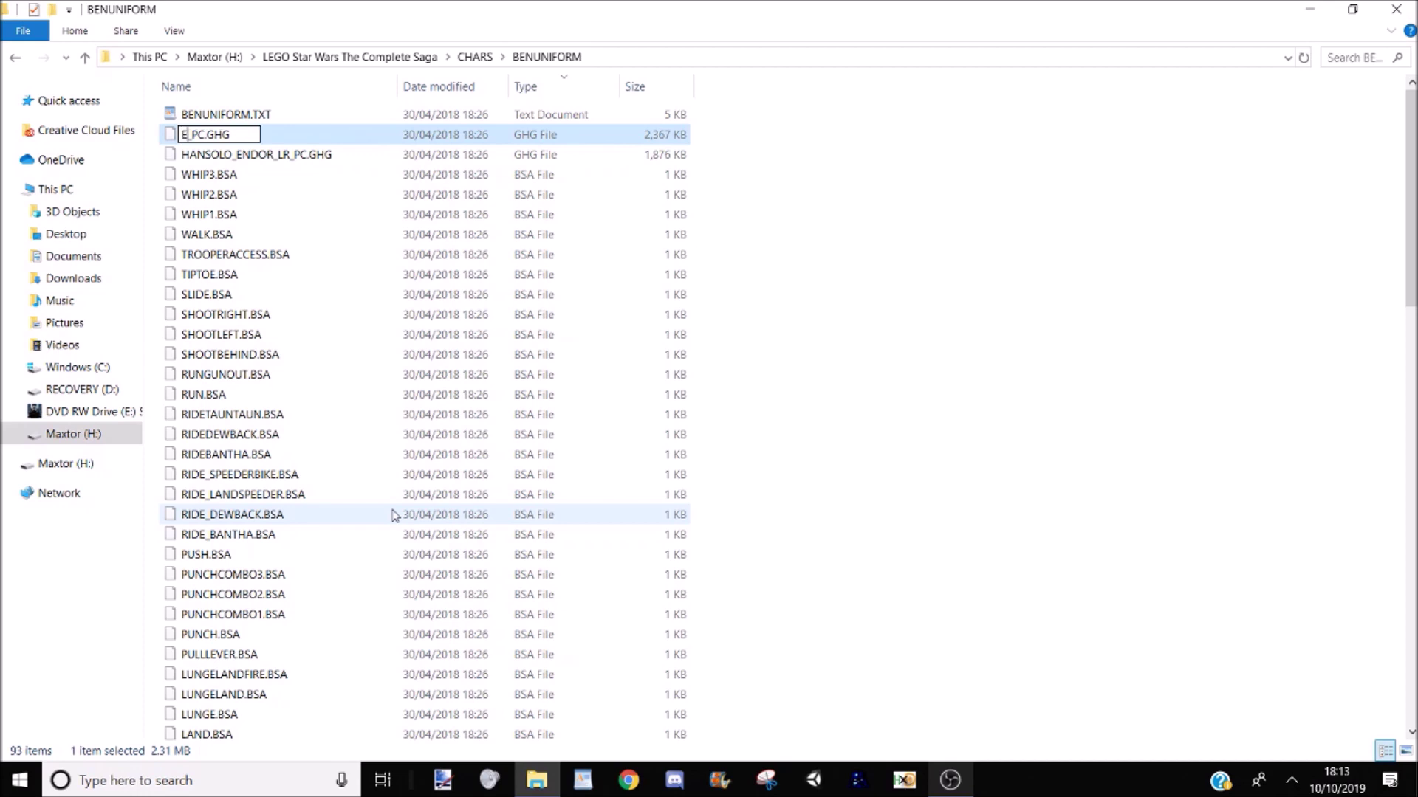
{"action": "type", "text": "NIFORM"}
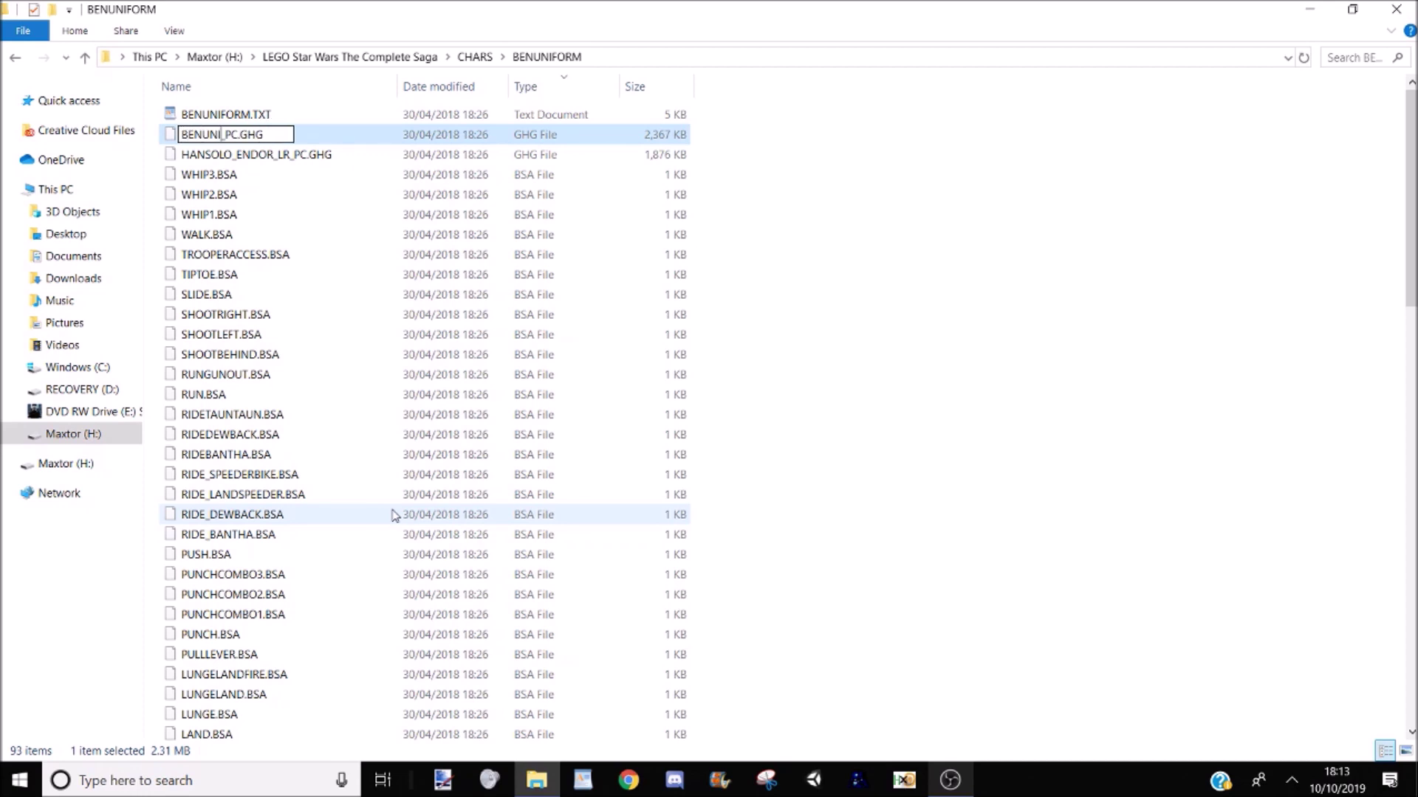
{"action": "right_click", "coordinate": [278, 162]}
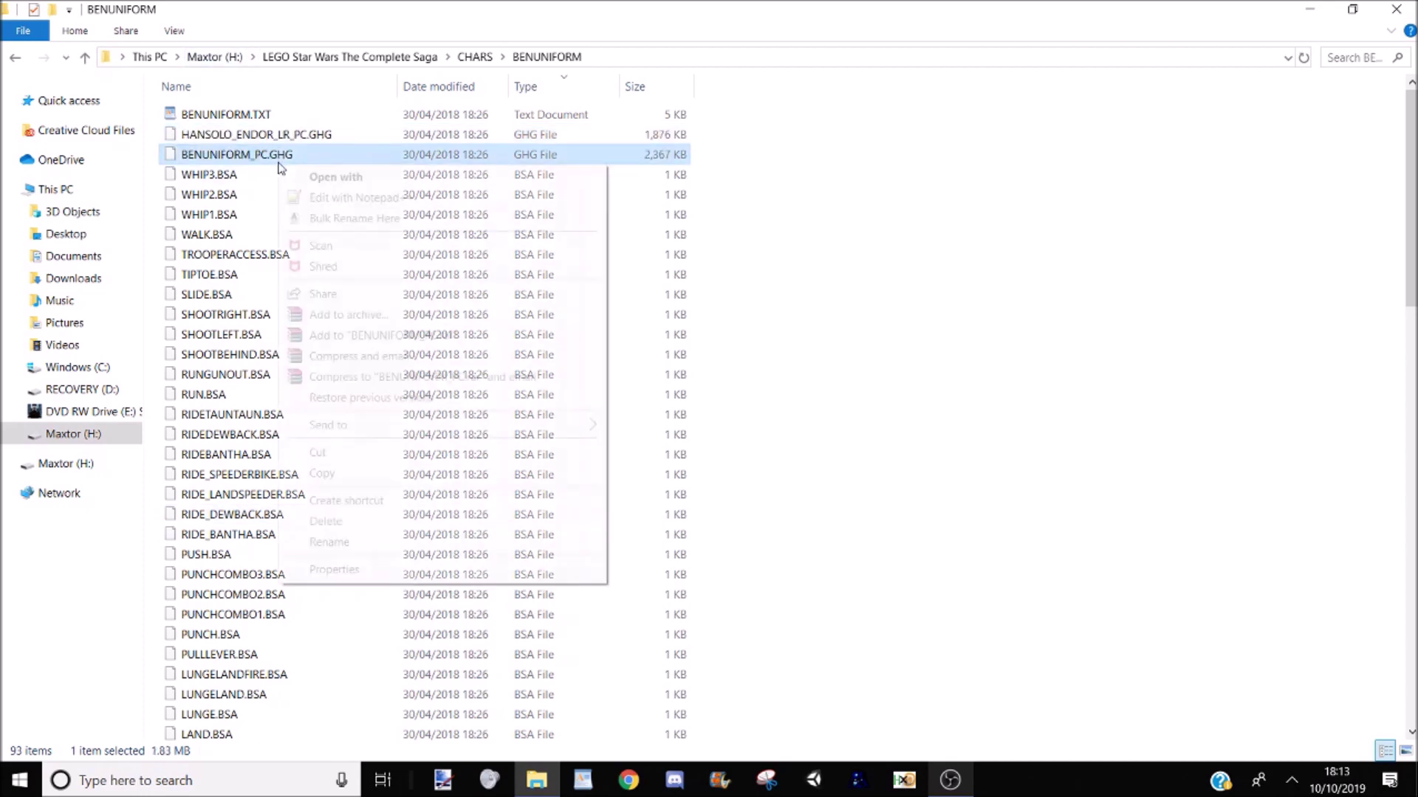
Step: Rename HANSOLO_ENDOR_LR_PC.GHG to BENUNIFORM_LR_PC.GHG
{"action": "left_click", "coordinate": [273, 138]}
{"action": "right_click", "coordinate": [273, 138]}
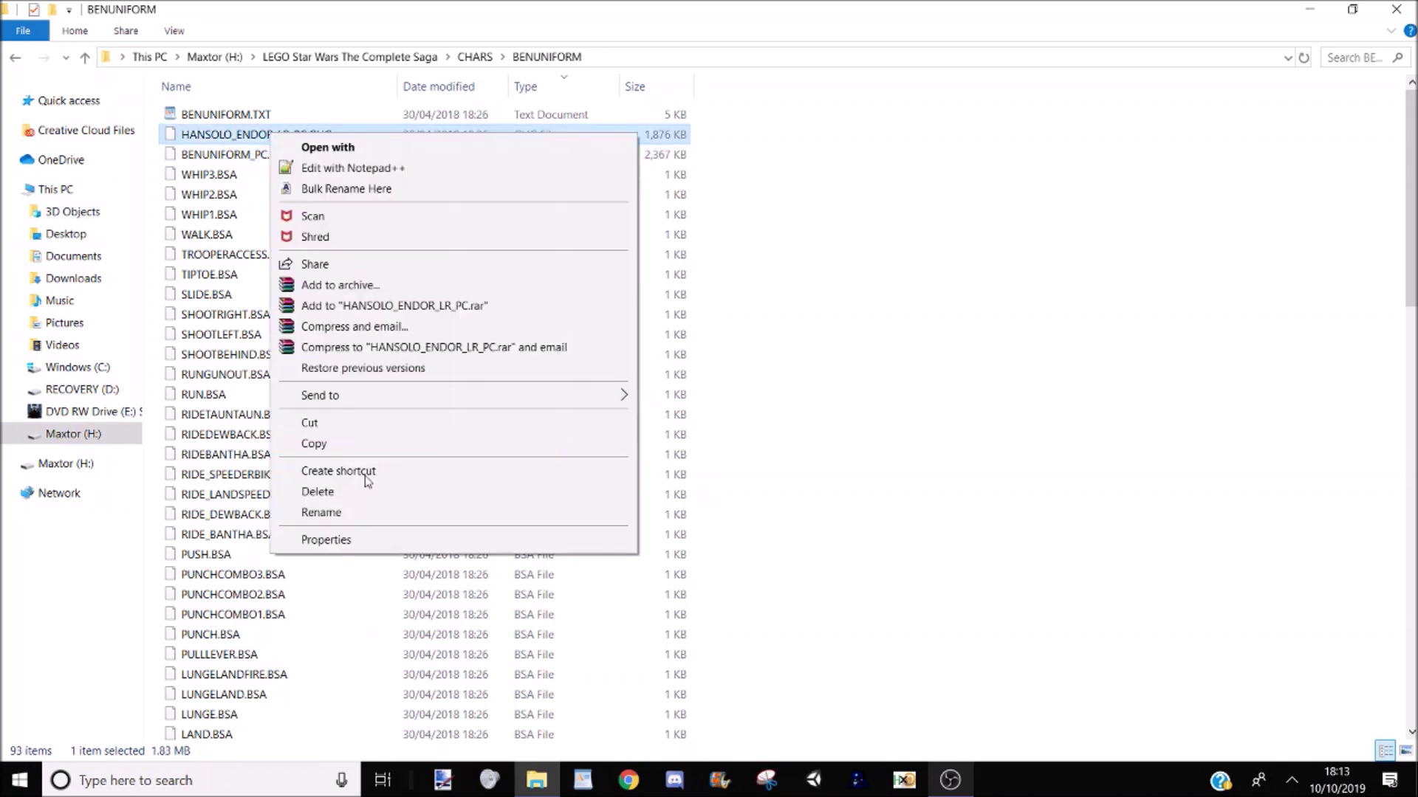
{"action": "left_click", "coordinate": [369, 514]}
{"action": "left_click", "coordinate": [275, 141]}
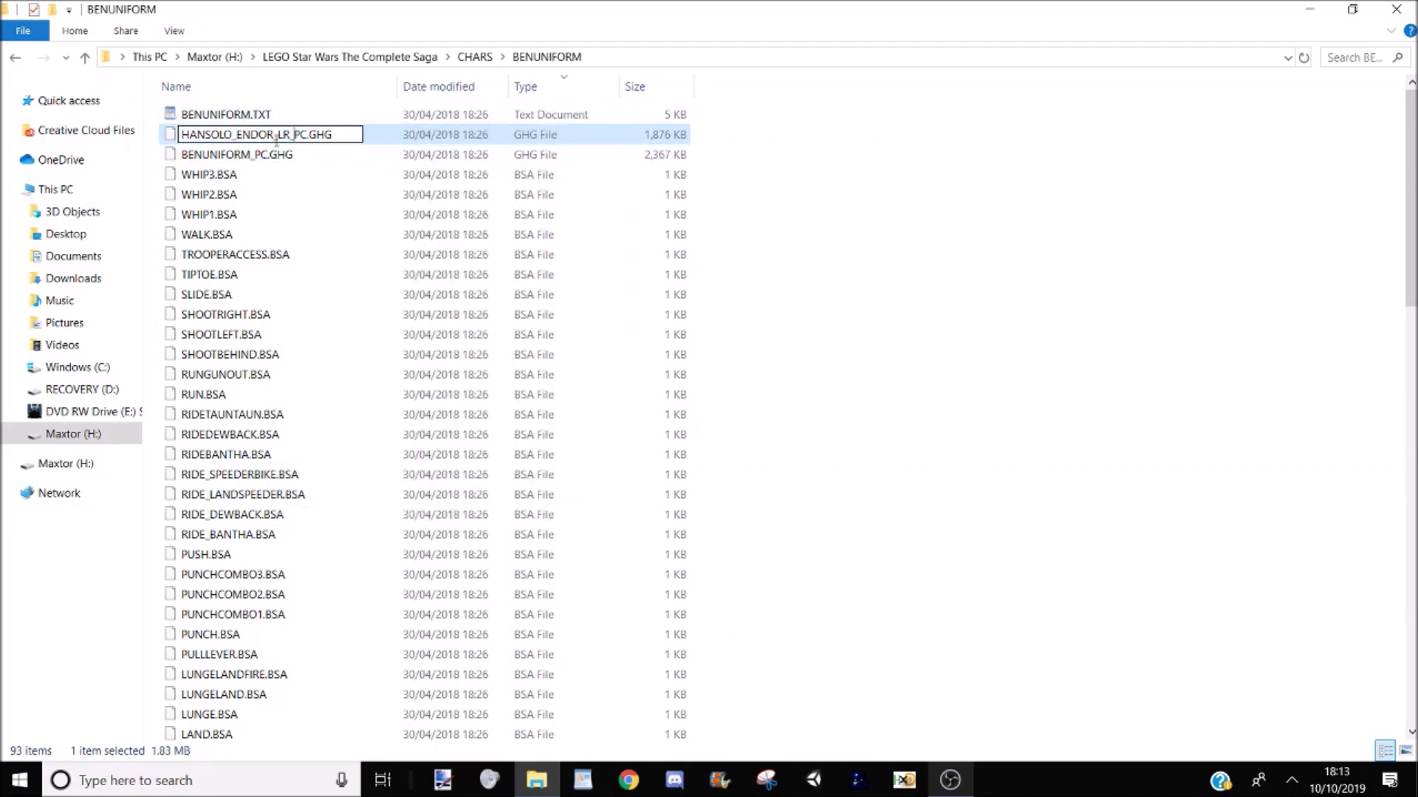
{"action": "key", "text": "BackSpace"}
{"action": "key", "text": "BackSpace"}
{"action": "key", "text": "BackSpace"}
{"action": "key", "text": "BackSpace"}
{"action": "key", "text": "BackSpace"}
{"action": "key", "text": "BackSpace"}
{"action": "key", "text": "BackSpace"}
{"action": "key", "text": "BackSpace"}
{"action": "key", "text": "BackSpace"}
{"action": "key", "text": "BackSpace"}
{"action": "key", "text": "BackSpace"}
{"action": "key", "text": "BackSpace"}
{"action": "key", "text": "BackSpace"}
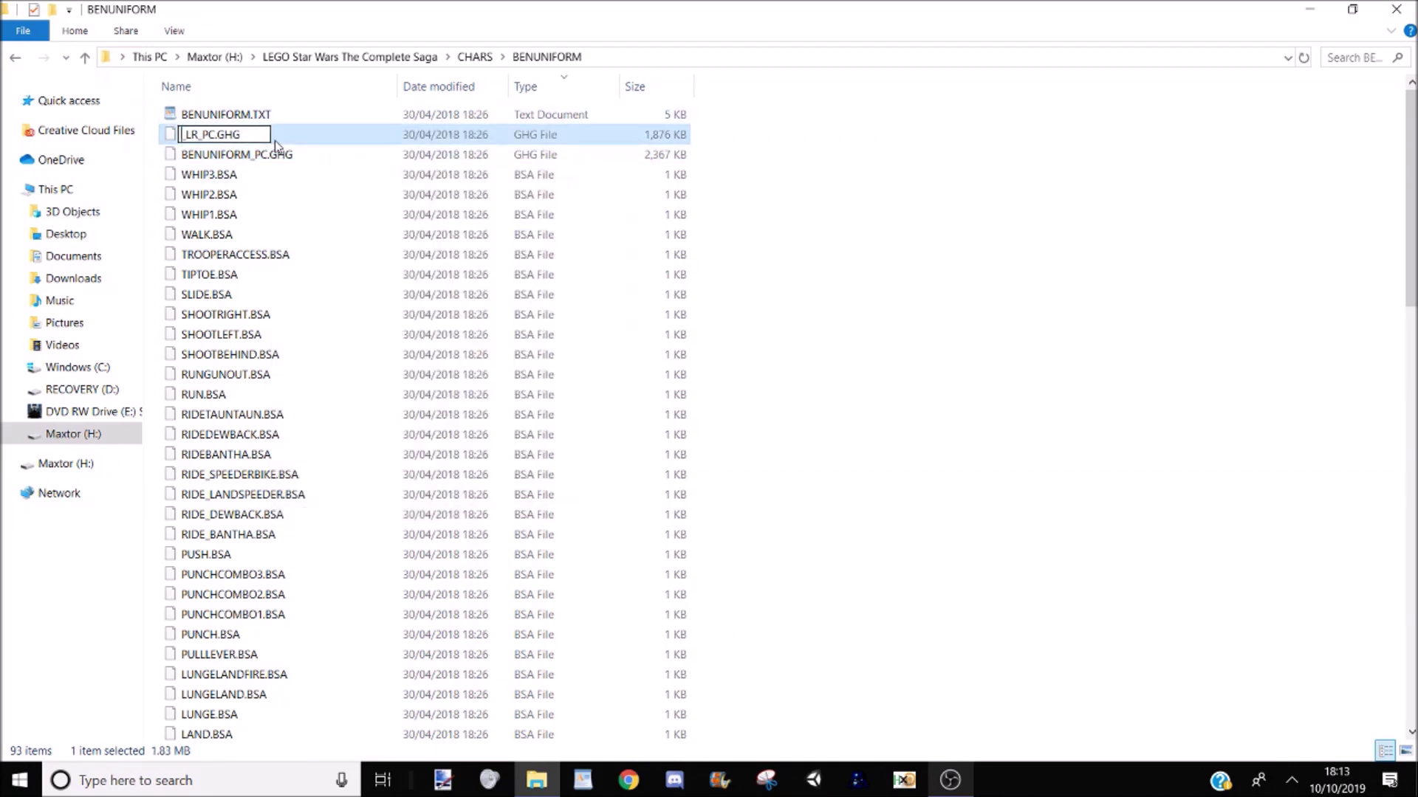
{"action": "type", "text": "BENUNIFR"}
{"action": "key", "text": "BackSpace"}
{"action": "type", "text": "ORM"}
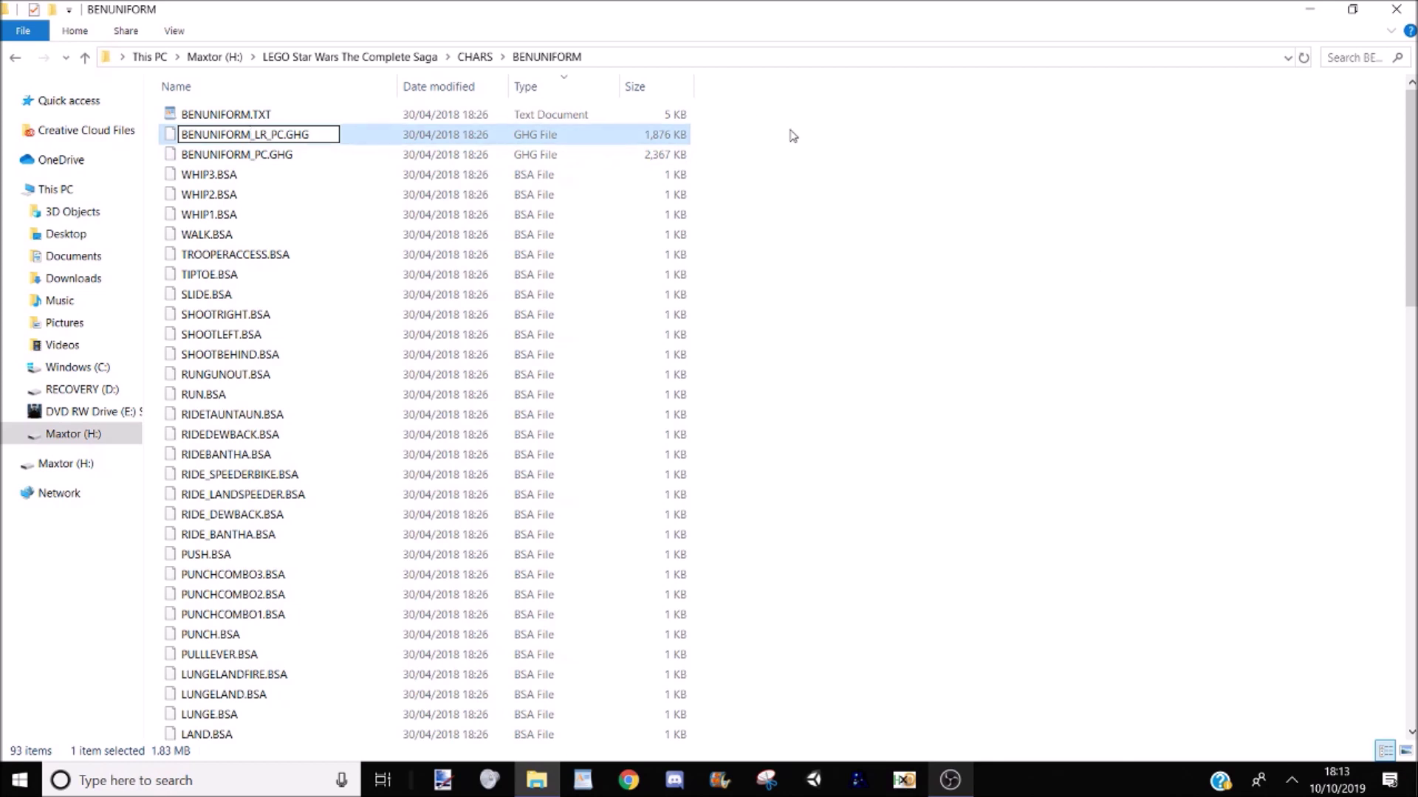
{"action": "left_click", "coordinate": [770, 142]}
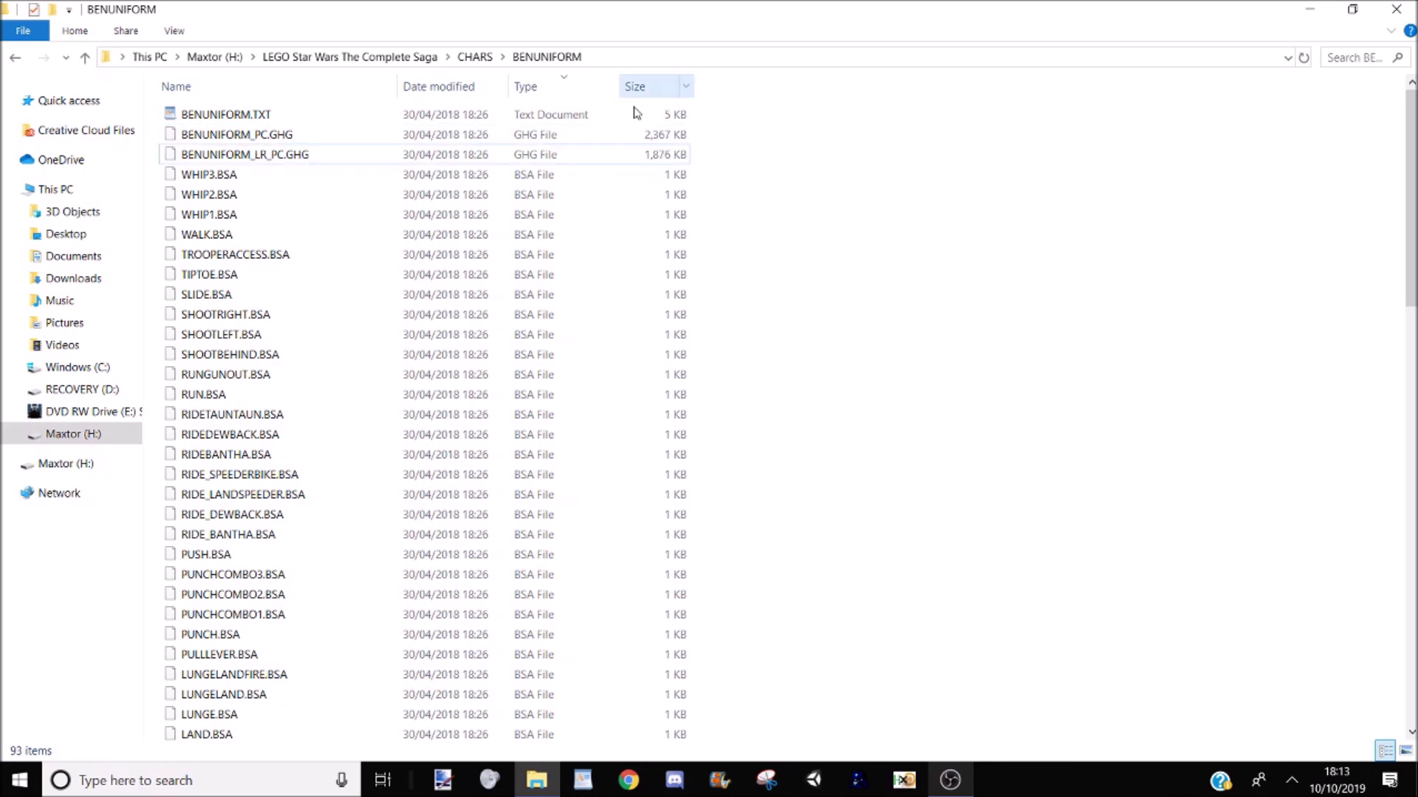
Step: Back in the CHARS folder, open CHARS.TXT and COLLECTION.TXT together in WordPad
{"action": "left_click", "coordinate": [476, 59]}
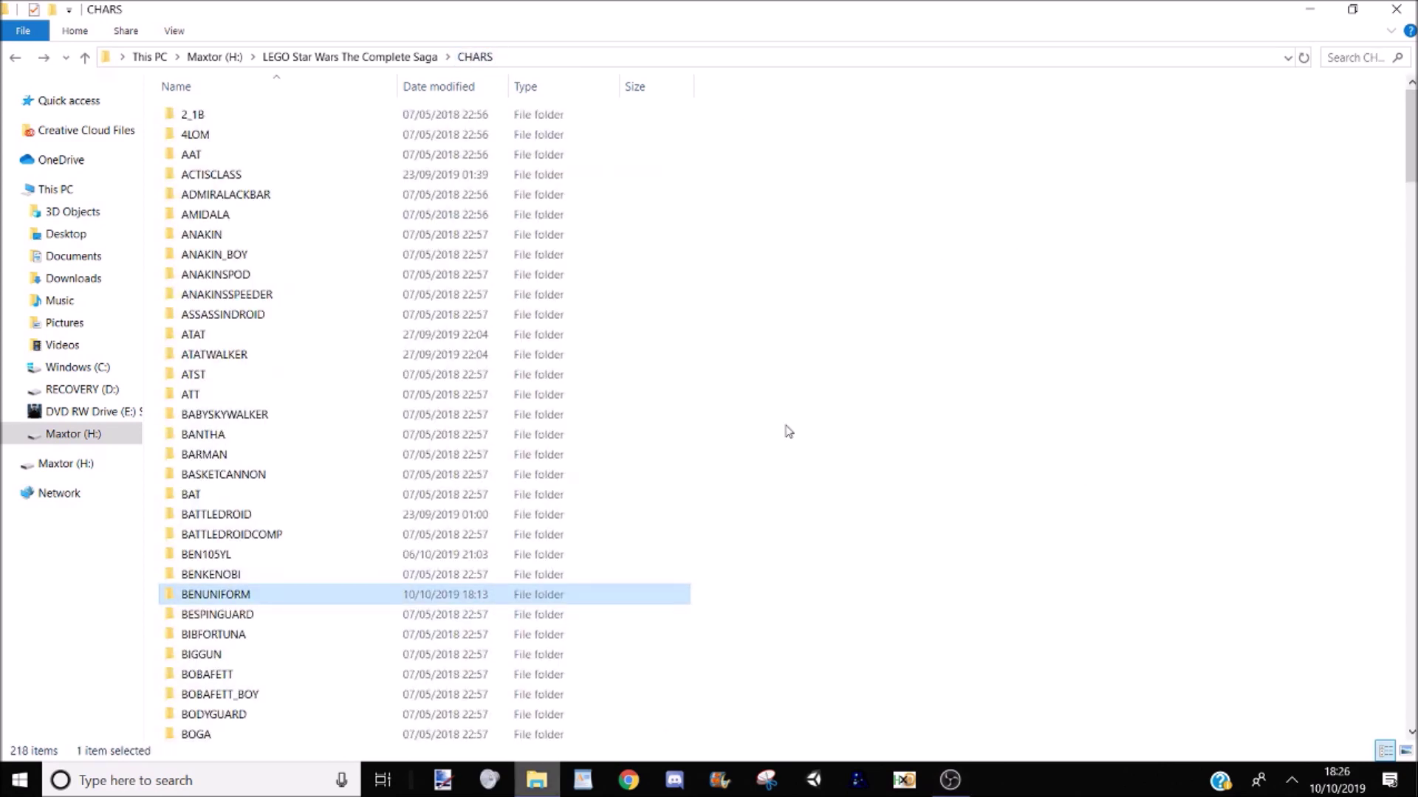
{"action": "left_click", "coordinate": [789, 432]}
{"action": "scroll", "coordinate": [789, 432], "scroll_direction": "down", "scroll_amount": 20}
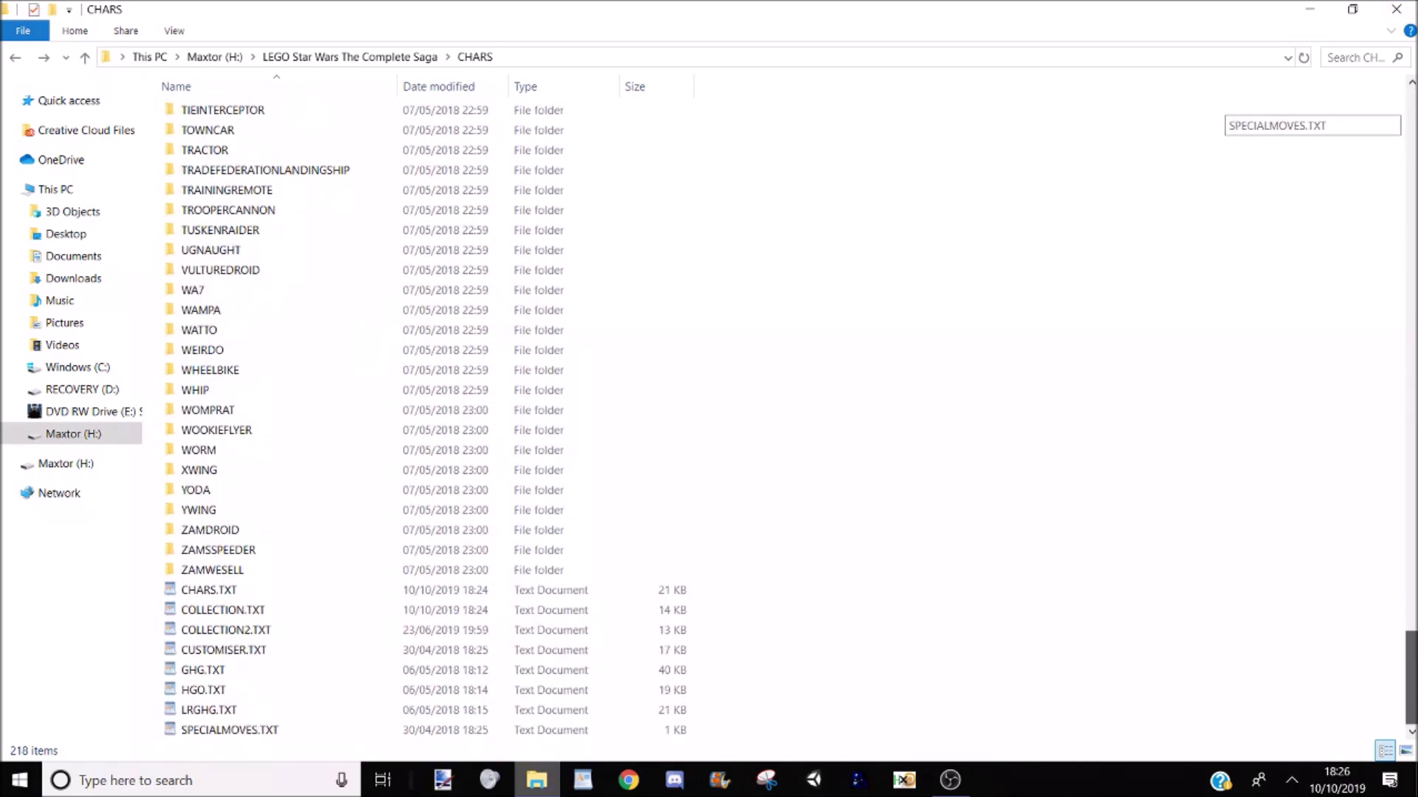
{"action": "left_click", "coordinate": [403, 593]}
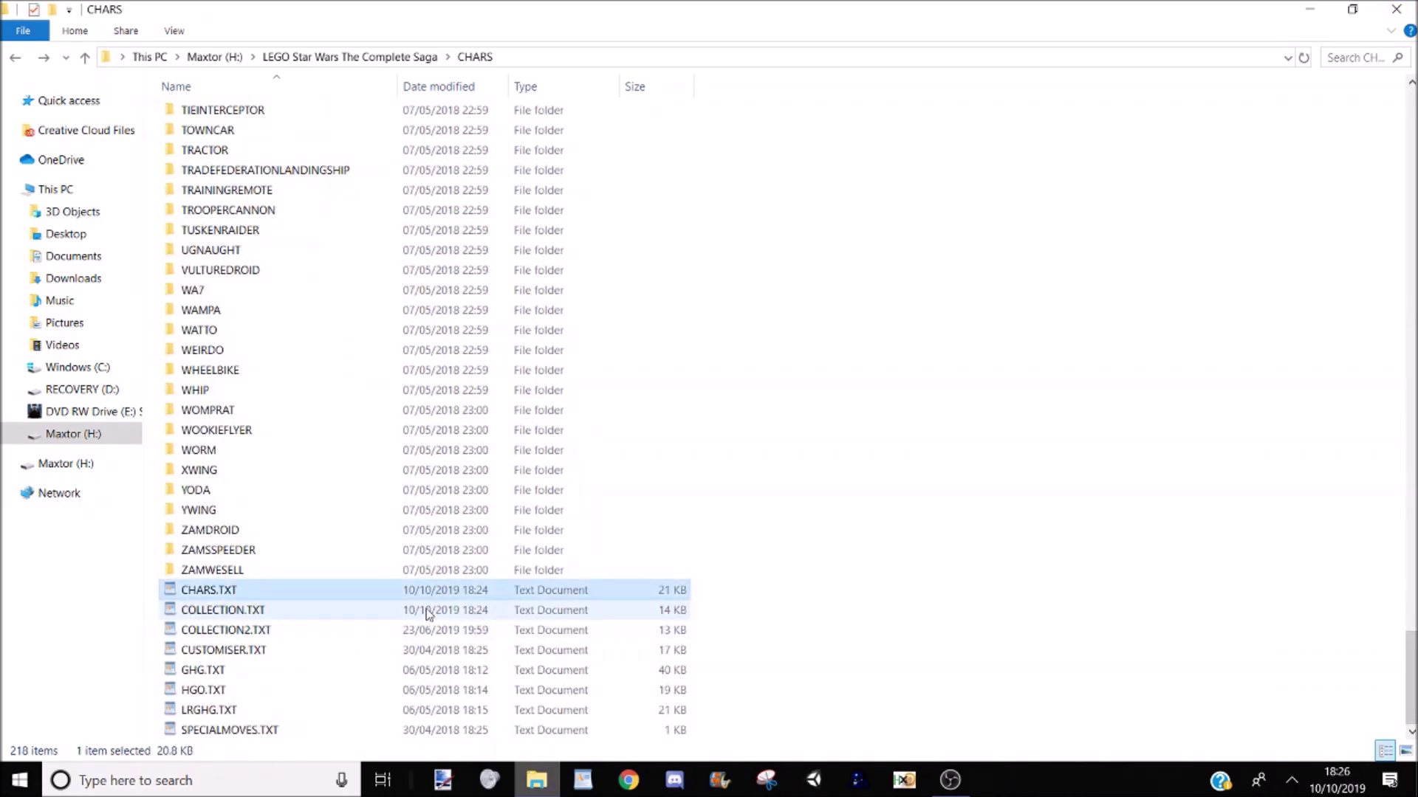
{"action": "left_click", "coordinate": [429, 613], "text": "ctrl"}
{"action": "right_click", "coordinate": [430, 613]}
{"action": "left_click", "coordinate": [502, 182]}
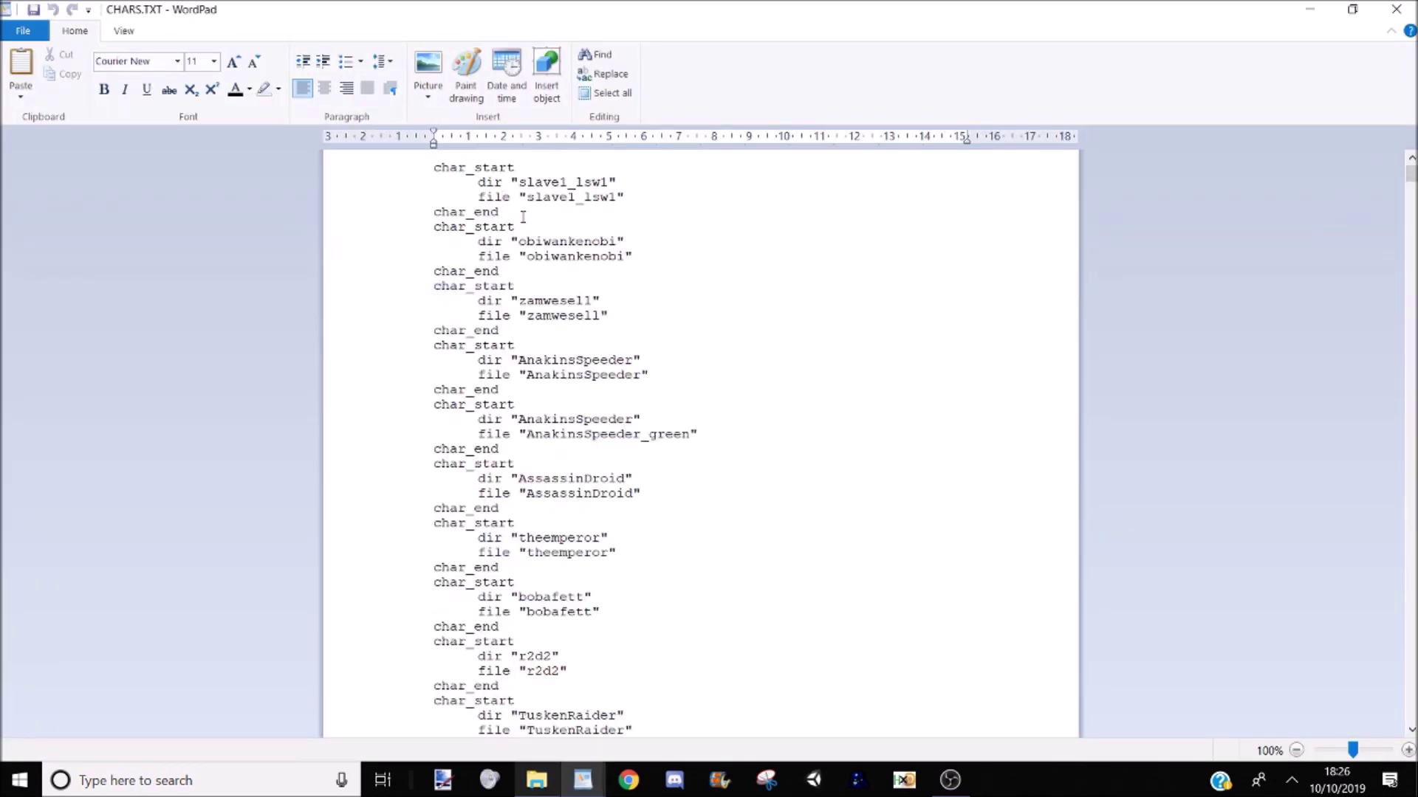
Step: Copy the first char_start entry and paste it at the end of CHARS.TXT
{"action": "left_click_drag", "start_coordinate": [502, 213], "coordinate": [396, 174]}
{"action": "key", "text": "ctrl+c"}
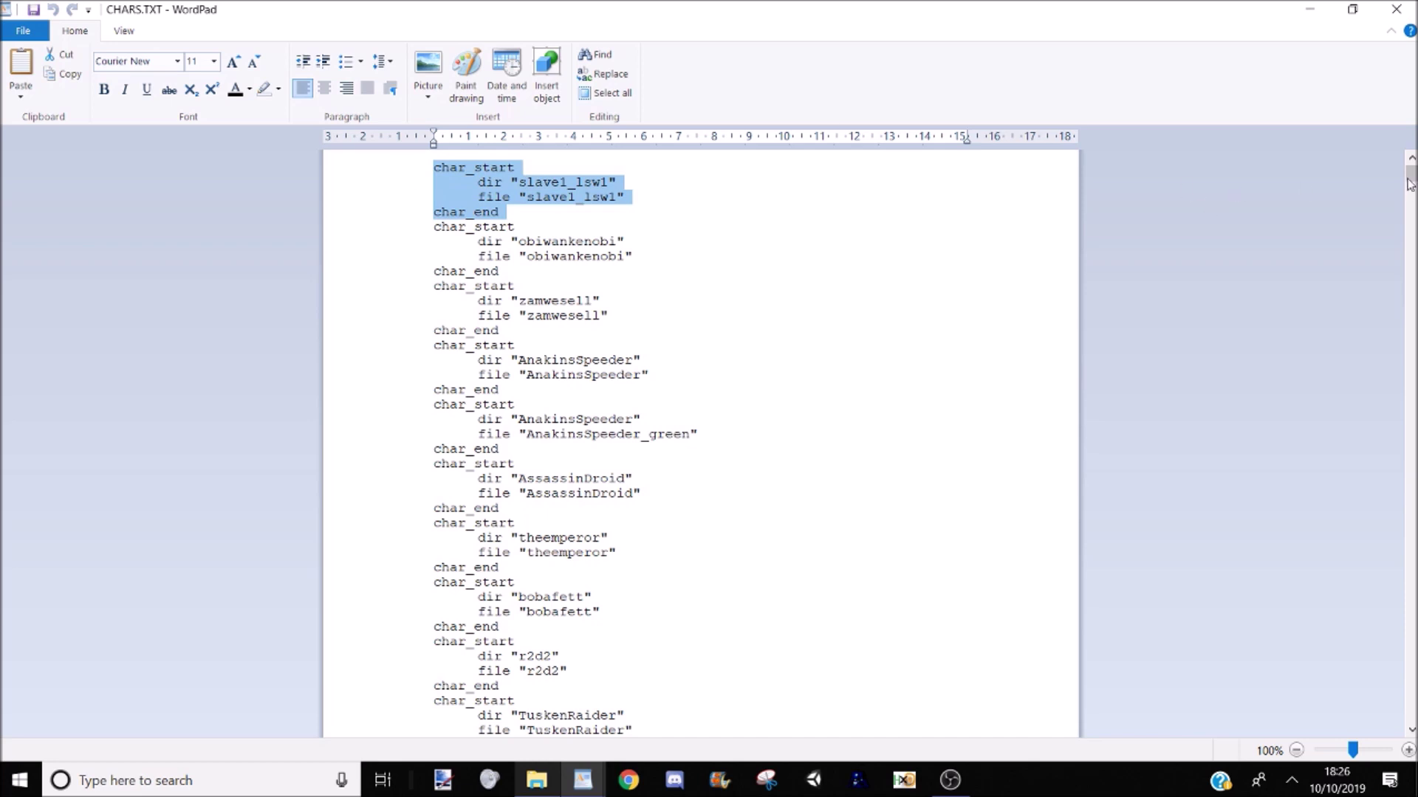
{"action": "left_click_drag", "start_coordinate": [1411, 177], "coordinate": [1108, 677]}
{"action": "left_click", "coordinate": [650, 727]}
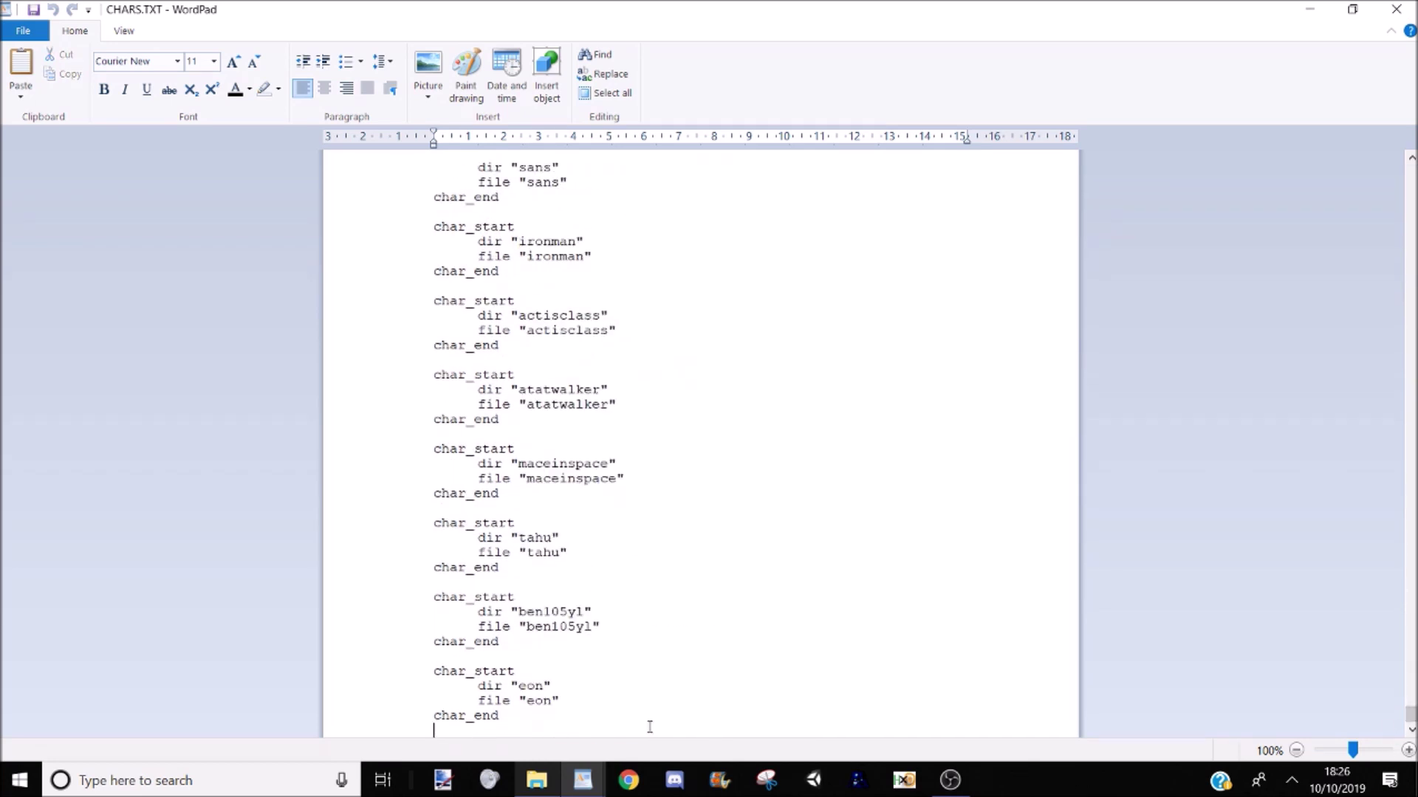
{"action": "key", "text": "ctrl+v"}
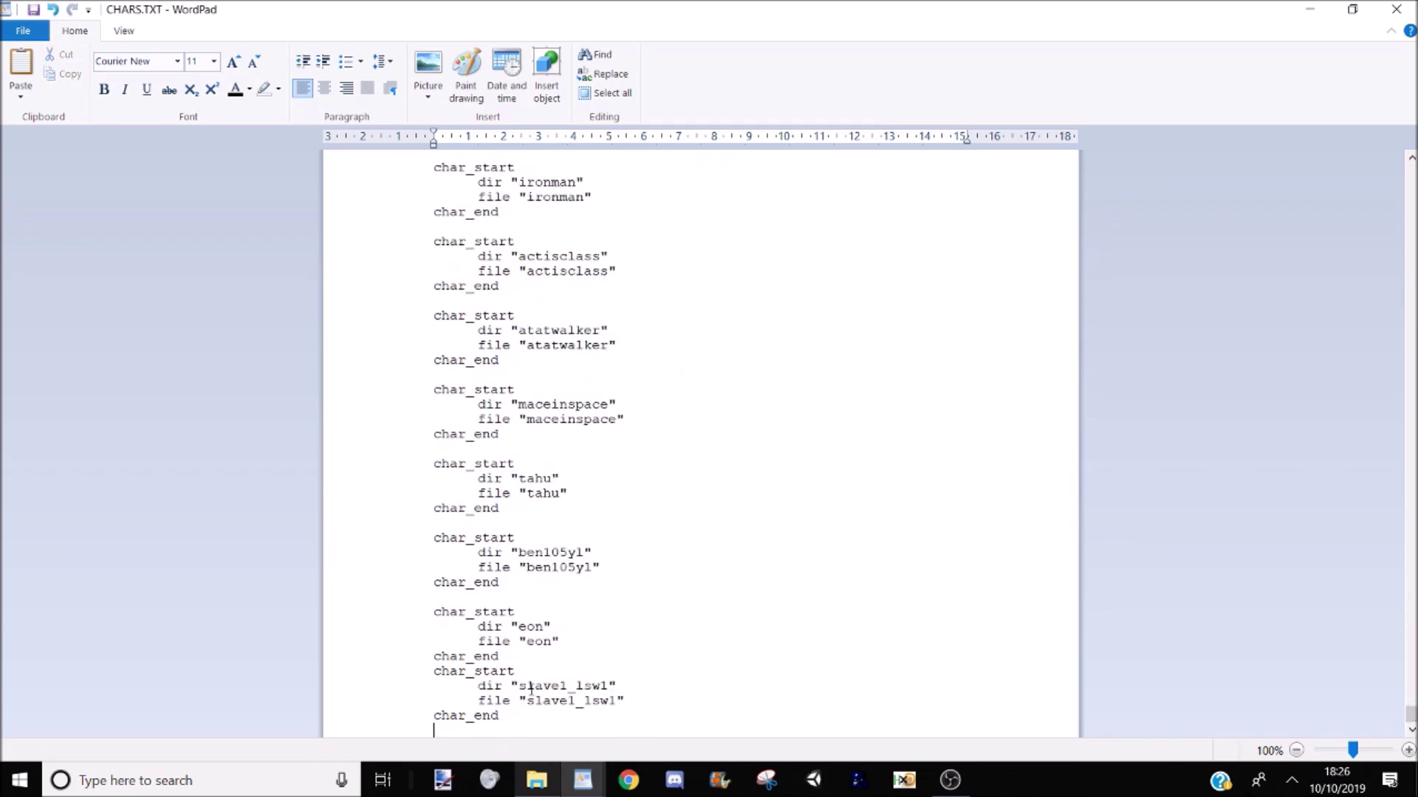
Step: Change the pasted entry's dir and file names to benuniform
{"action": "left_click", "coordinate": [521, 687]}
{"action": "left_click_drag", "start_coordinate": [520, 687], "coordinate": [609, 688]}
{"action": "type", "text": "bir"}
{"action": "key", "text": "BackSpace"}
{"action": "key", "text": "BackSpace"}
{"action": "type", "text": "enuniform"}
{"action": "left_click", "coordinate": [617, 701]}
{"action": "key", "text": "BackSpace"}
{"action": "key", "text": "BackSpace"}
{"action": "key", "text": "BackSpace"}
{"action": "key", "text": "BackSpace"}
{"action": "key", "text": "BackSpace"}
{"action": "key", "text": "BackSpace"}
{"action": "key", "text": "BackSpace"}
{"action": "key", "text": "BackSpace"}
{"action": "key", "text": "BackSpace"}
{"action": "key", "text": "BackSpace"}
{"action": "key", "text": "BackSpace"}
{"action": "type", "text": "b"}
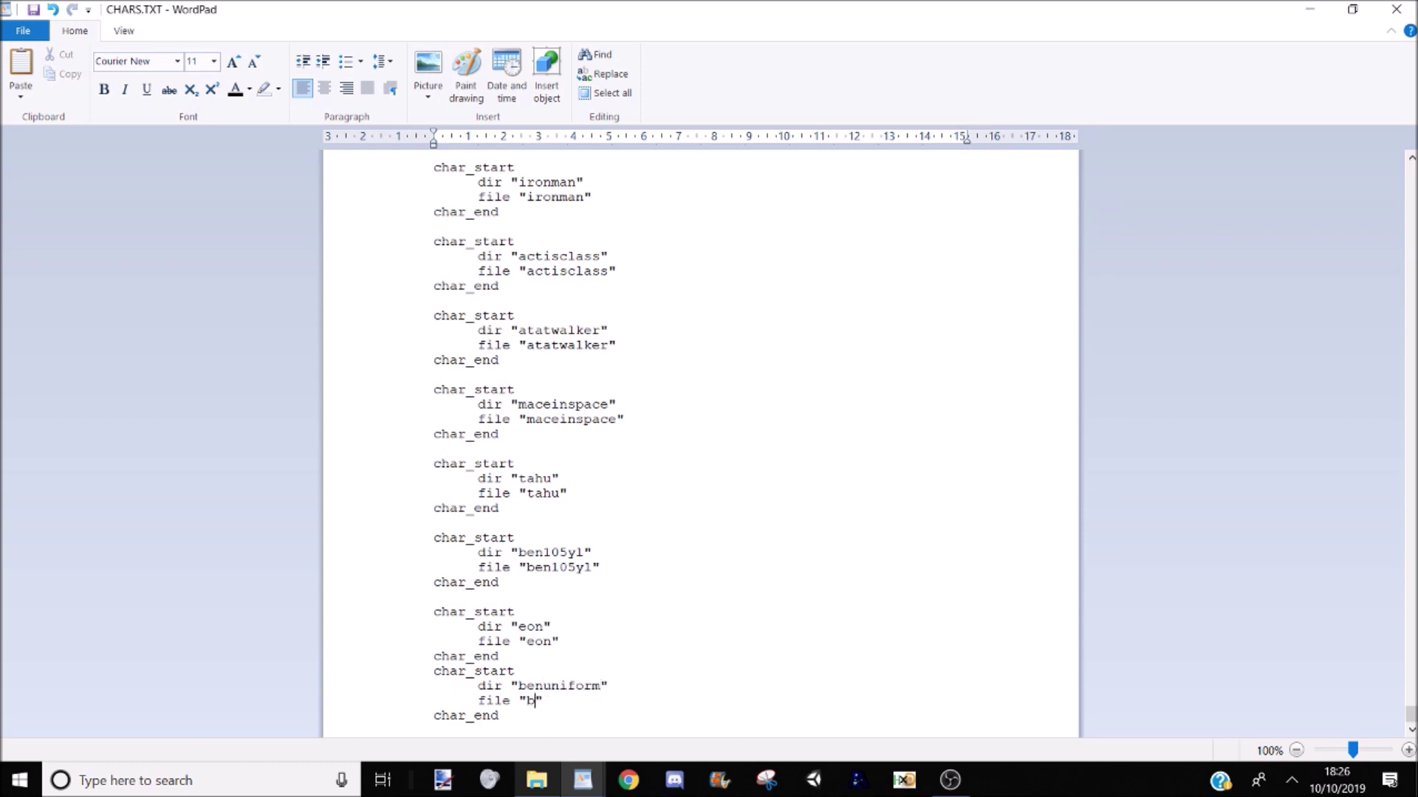
{"action": "type", "text": "enuniform"}
Step: Add a blank line before the new entry and save CHARS.TXT as plain text
{"action": "left_click", "coordinate": [547, 650]}
{"action": "key", "text": "Return"}
{"action": "key", "text": "ctrl+s"}
{"action": "key", "text": "Return"}
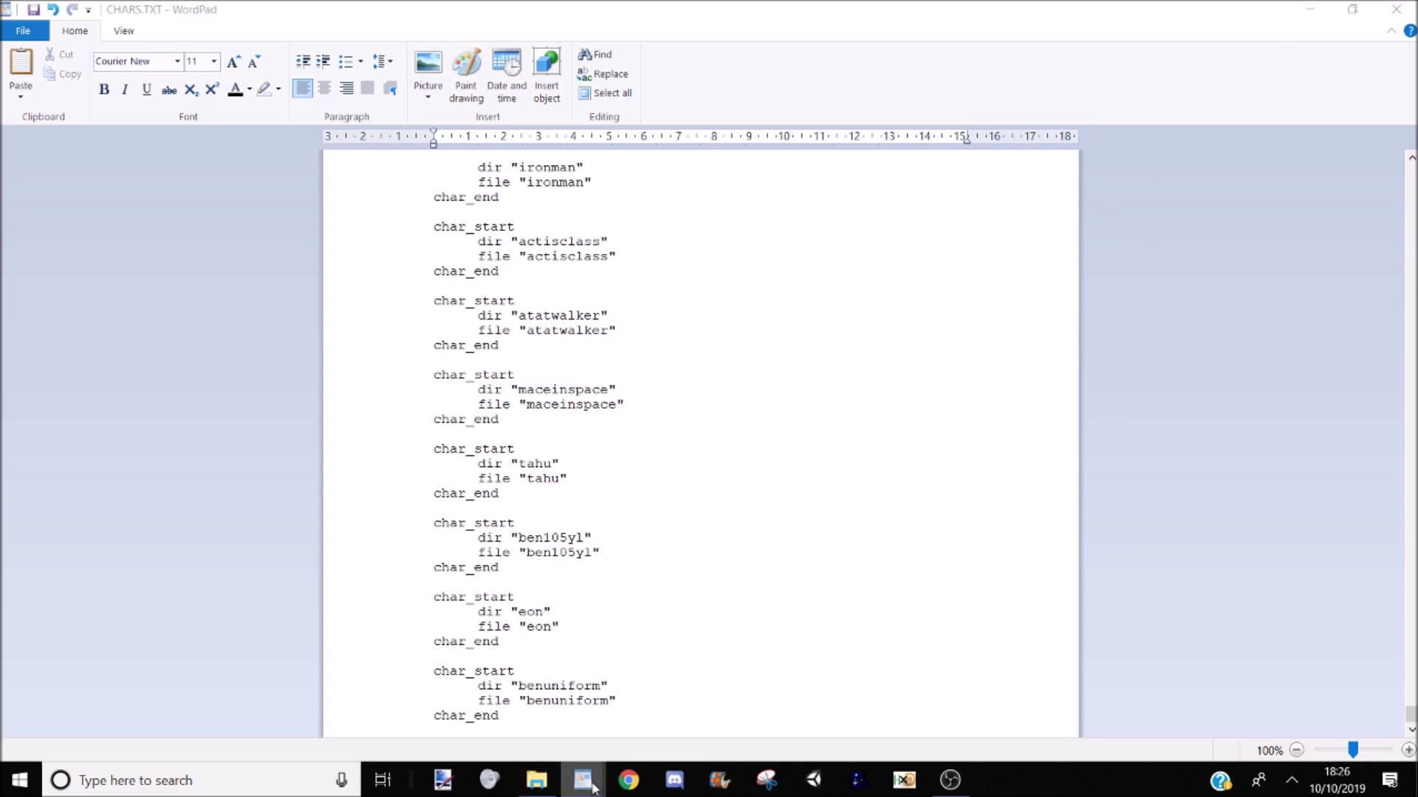
Step: Append a collect "benuniform" buy_in_shop 0 line to COLLECTION.TXT and close it
{"action": "mouse_move", "coordinate": [583, 780]}
{"action": "left_click", "coordinate": [503, 694]}
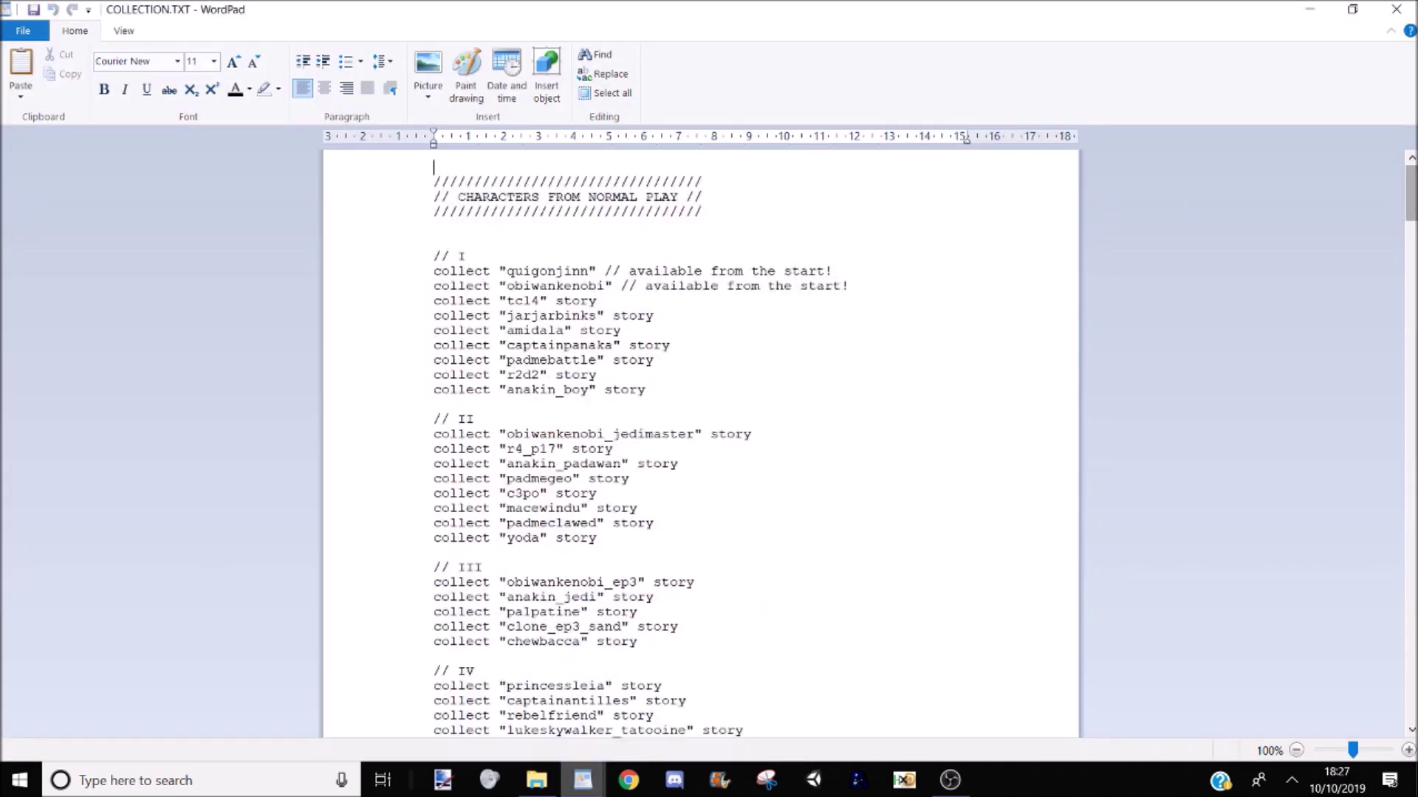
{"action": "key", "text": "ctrl+End"}
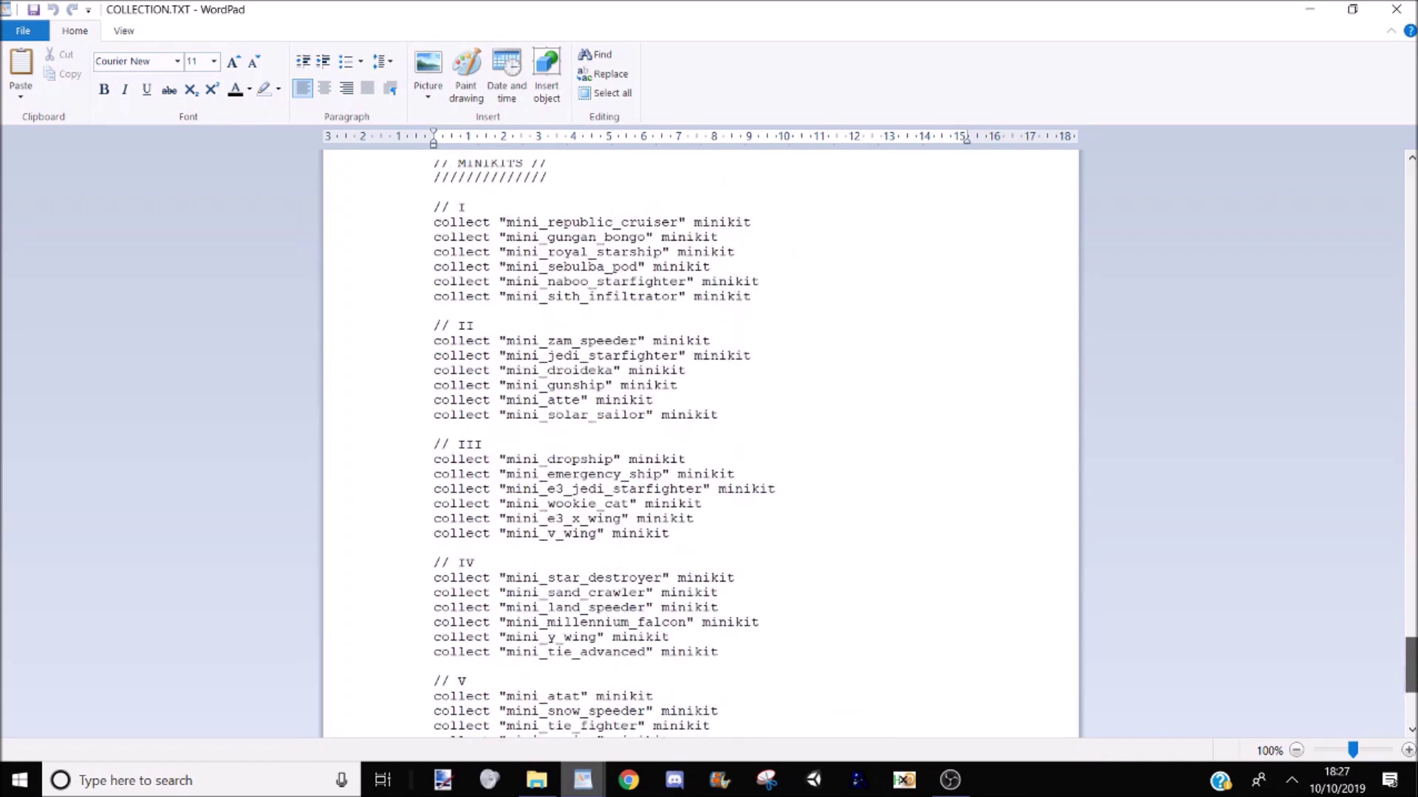
{"action": "key", "text": "Return"}
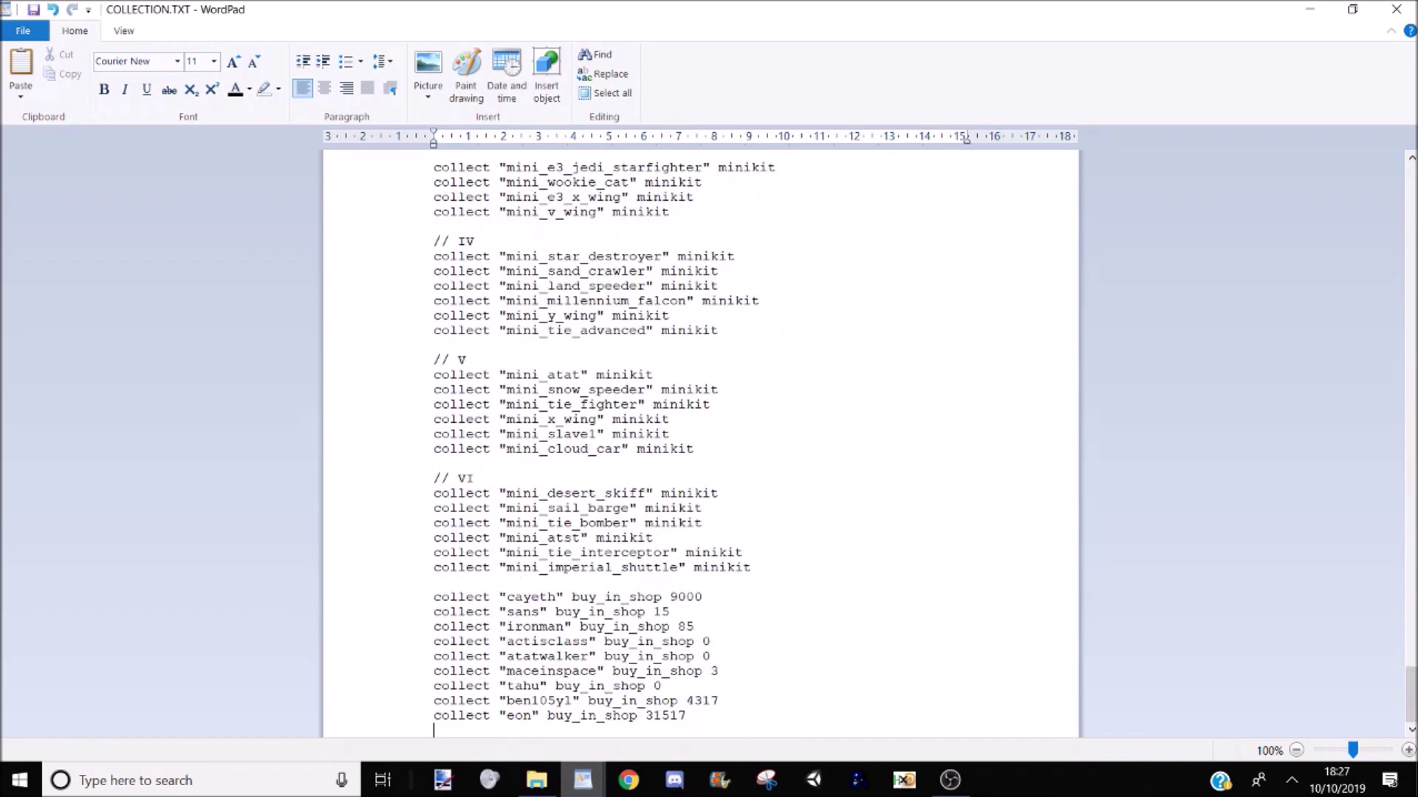
{"action": "type", "text": "collect \"benuniform\" buy_in "}
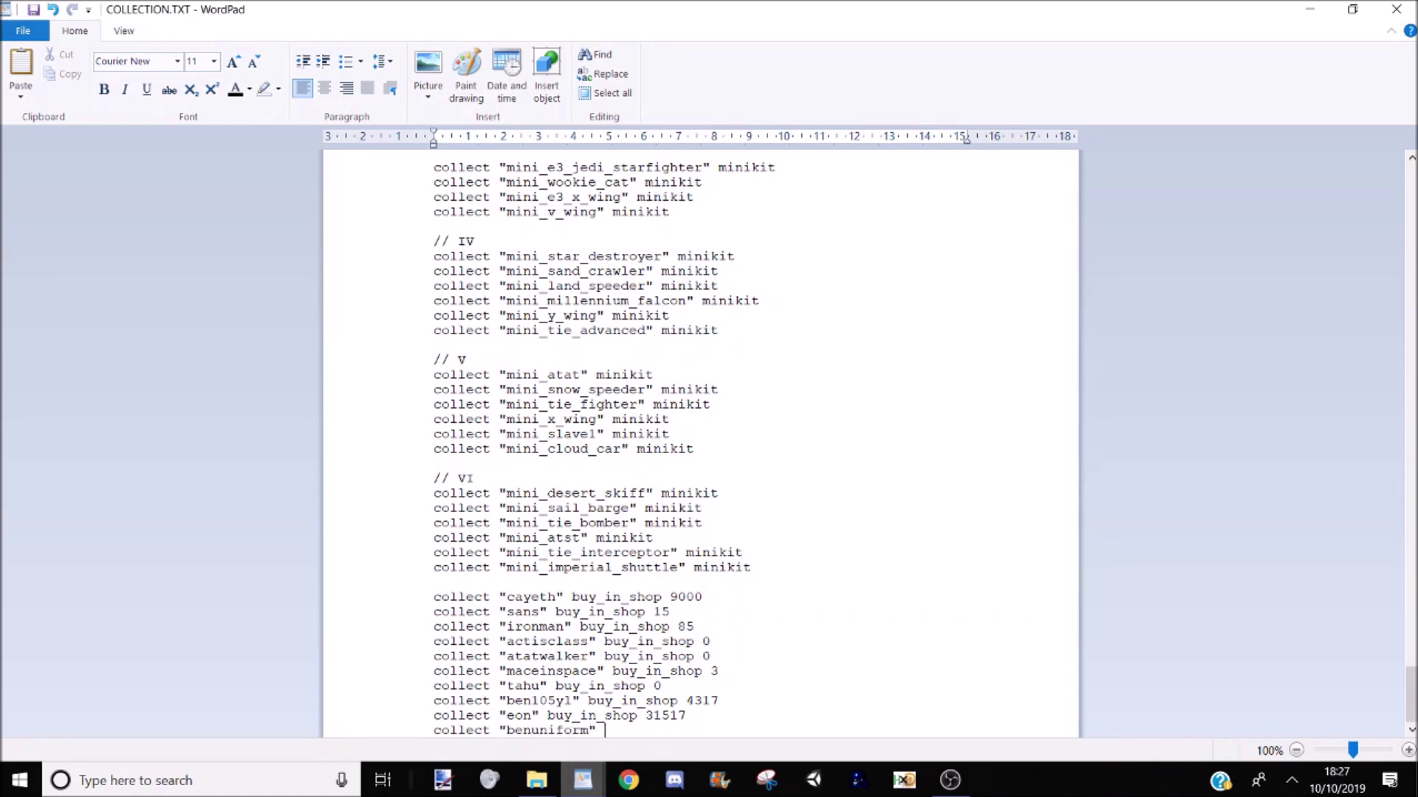
{"action": "type", "text": "shi"}
{"action": "type", "text": "p 0"}
{"action": "left_click", "coordinate": [1412, 9]}
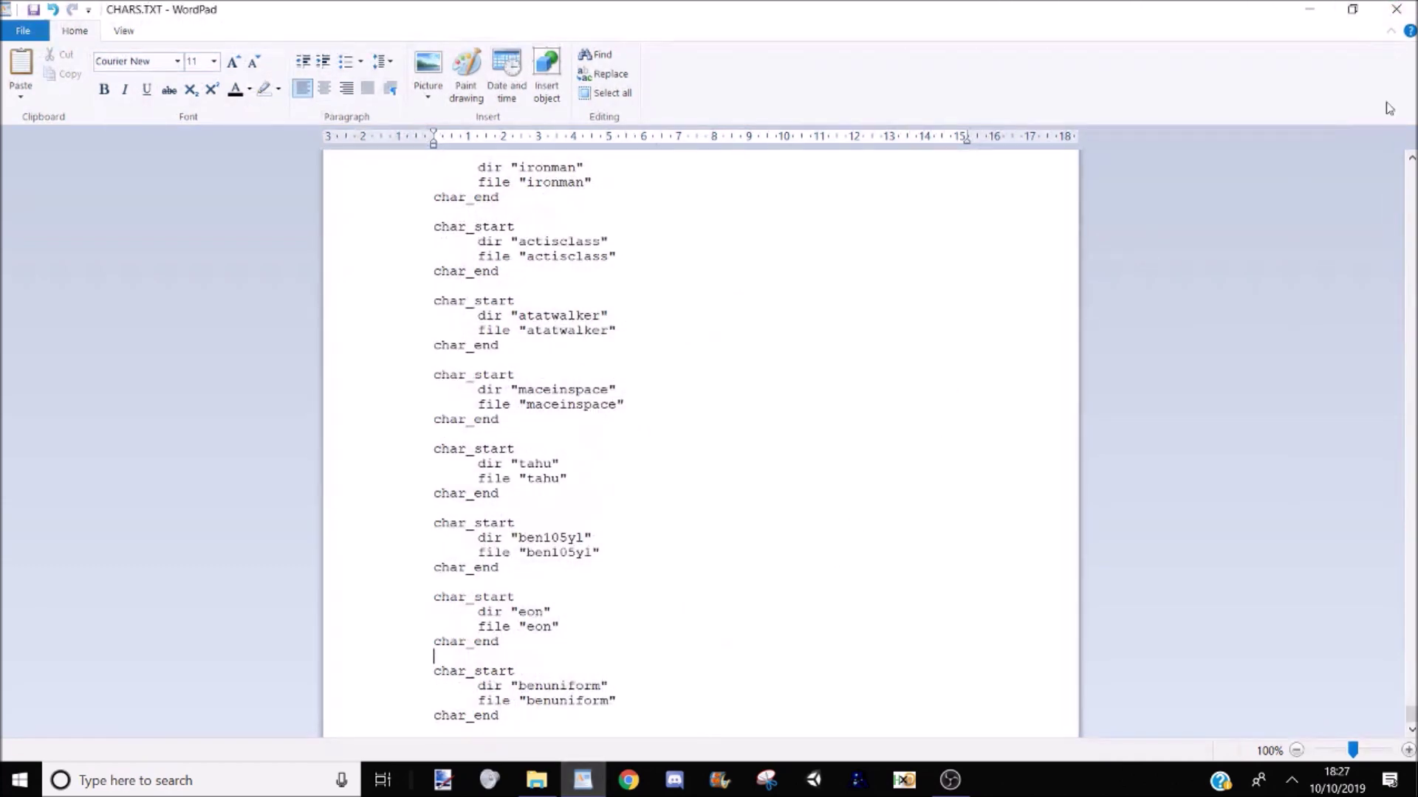
Step: Close WordPad, pick BENUNIFORM_PC.GHG in BENUNIFORM, and go to Modding Requirements > QuickBMS
{"action": "left_click", "coordinate": [1412, 9]}
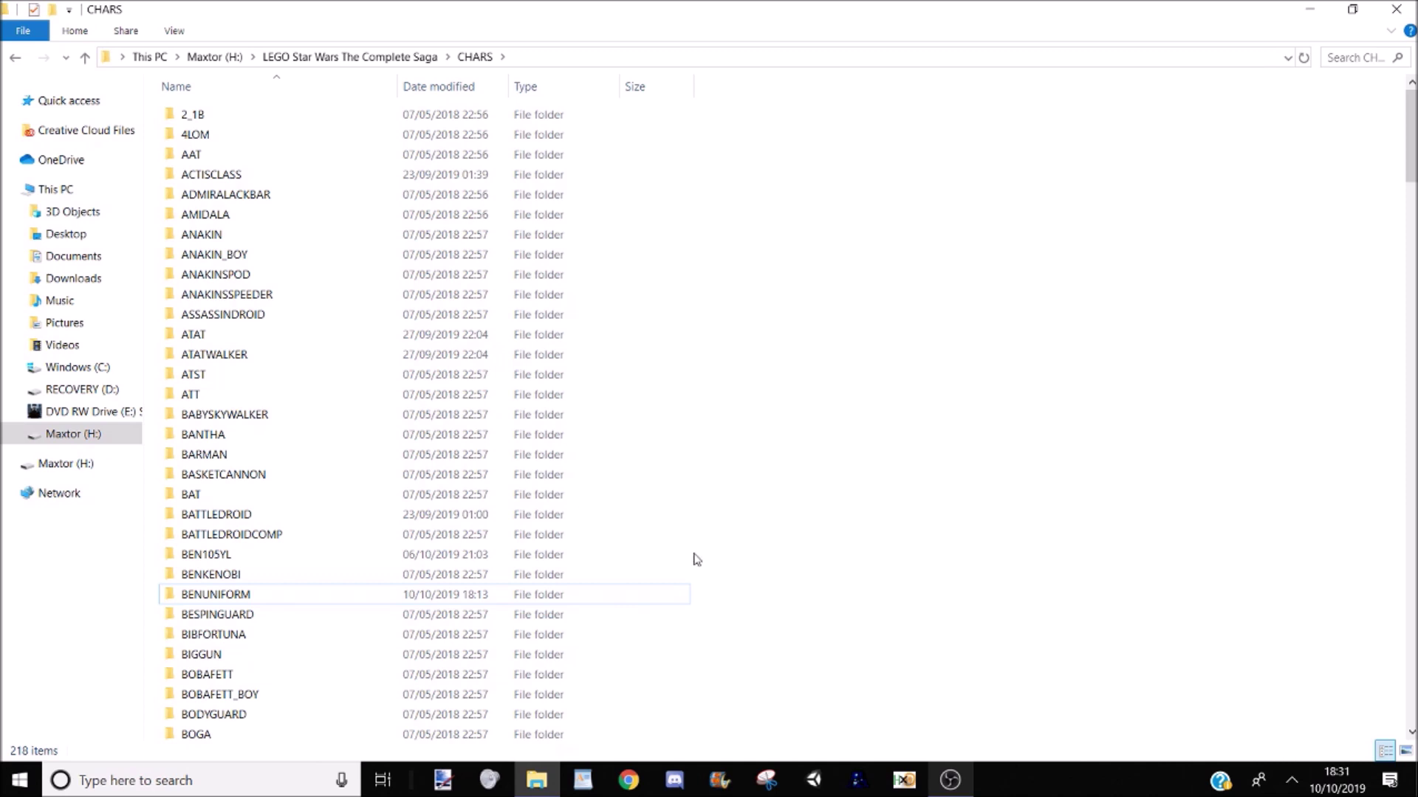
{"action": "double_click", "coordinate": [468, 595]}
{"action": "key", "text": "Down"}
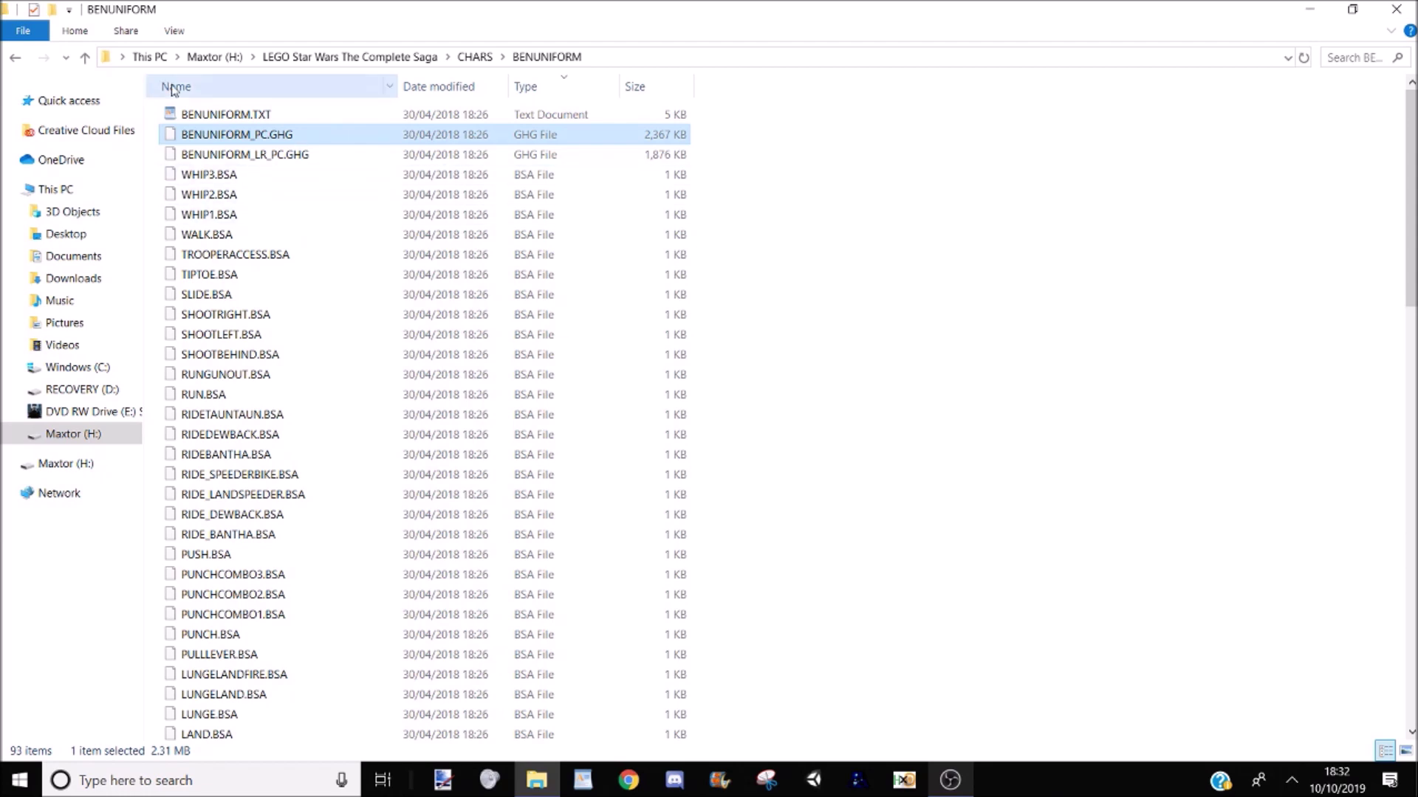
{"action": "left_click", "coordinate": [66, 57]}
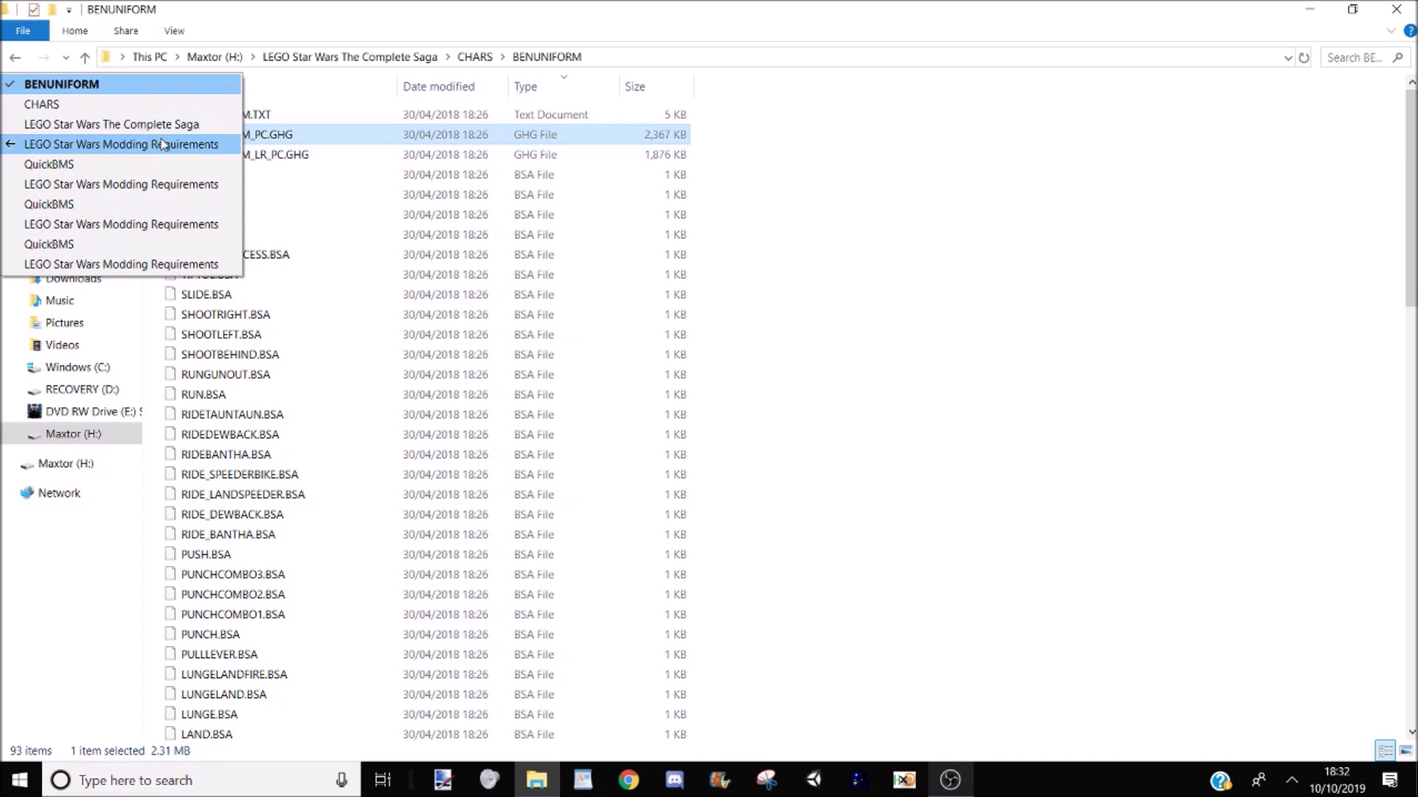
{"action": "left_click", "coordinate": [121, 144]}
{"action": "left_click", "coordinate": [227, 146]}
{"action": "double_click", "coordinate": [228, 146]}
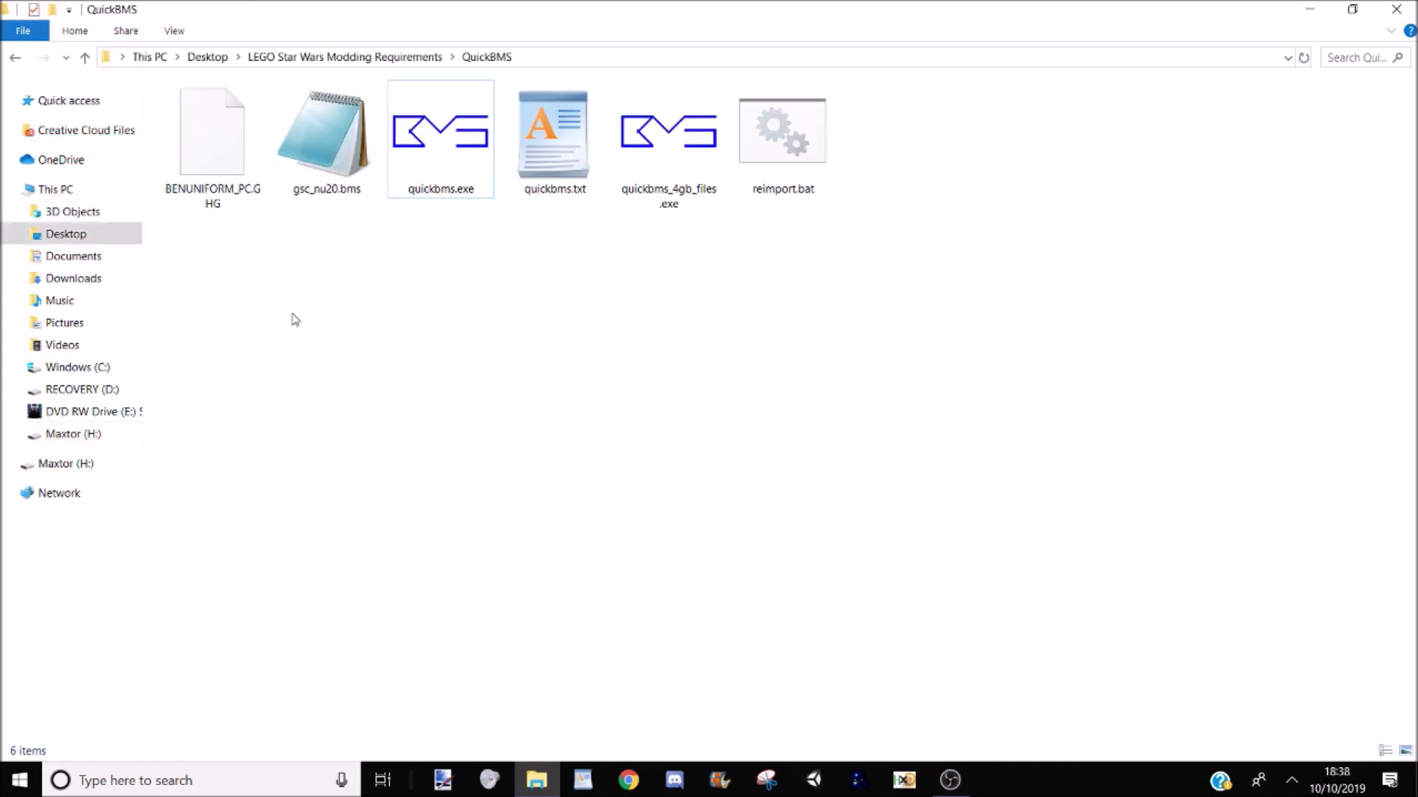
Step: Run QuickBMS with gsc_nu20.bms on BENUNIFORM_PC.GHG, extracting 00000000–00000003.dds into the QuickBMS folder
{"action": "double_click", "coordinate": [459, 133]}
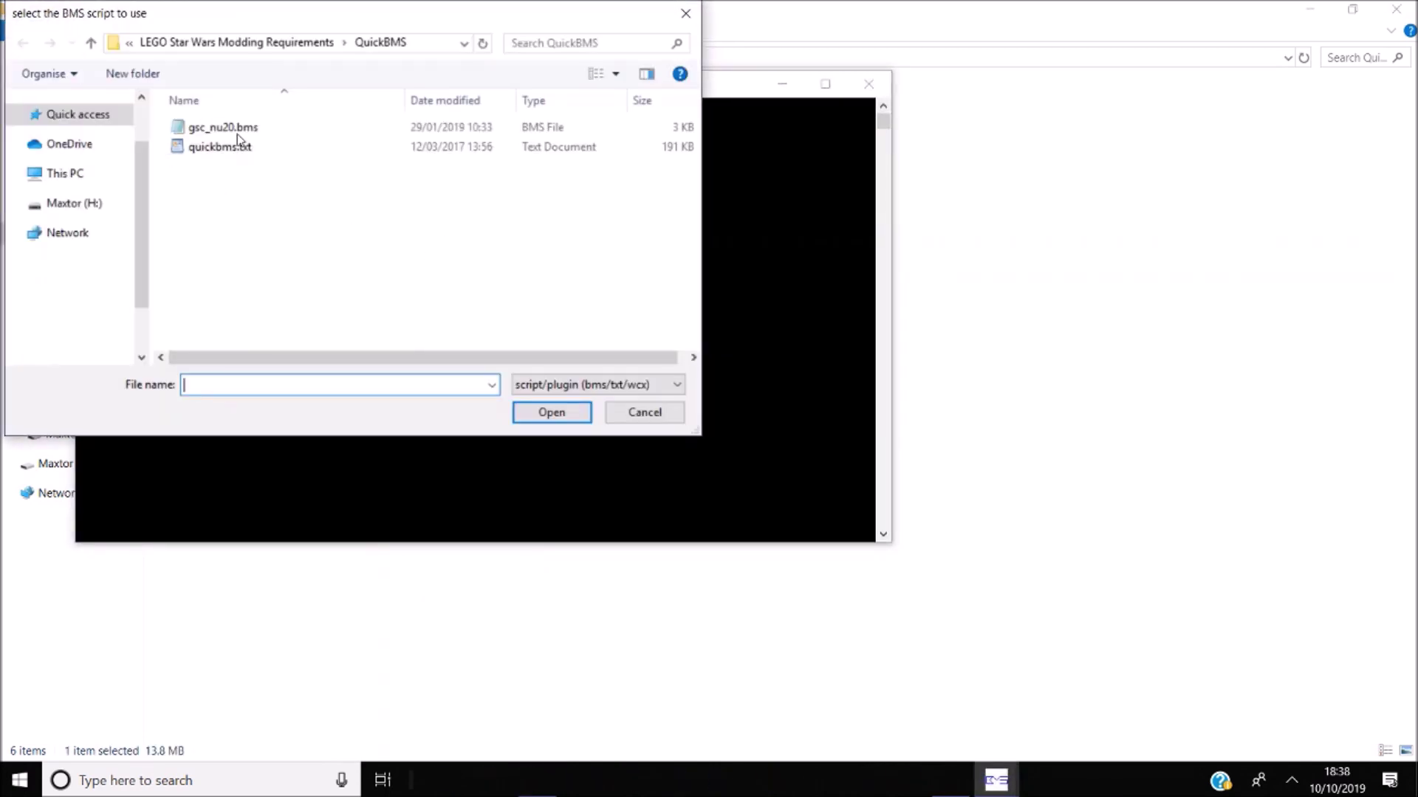
{"action": "double_click", "coordinate": [234, 129]}
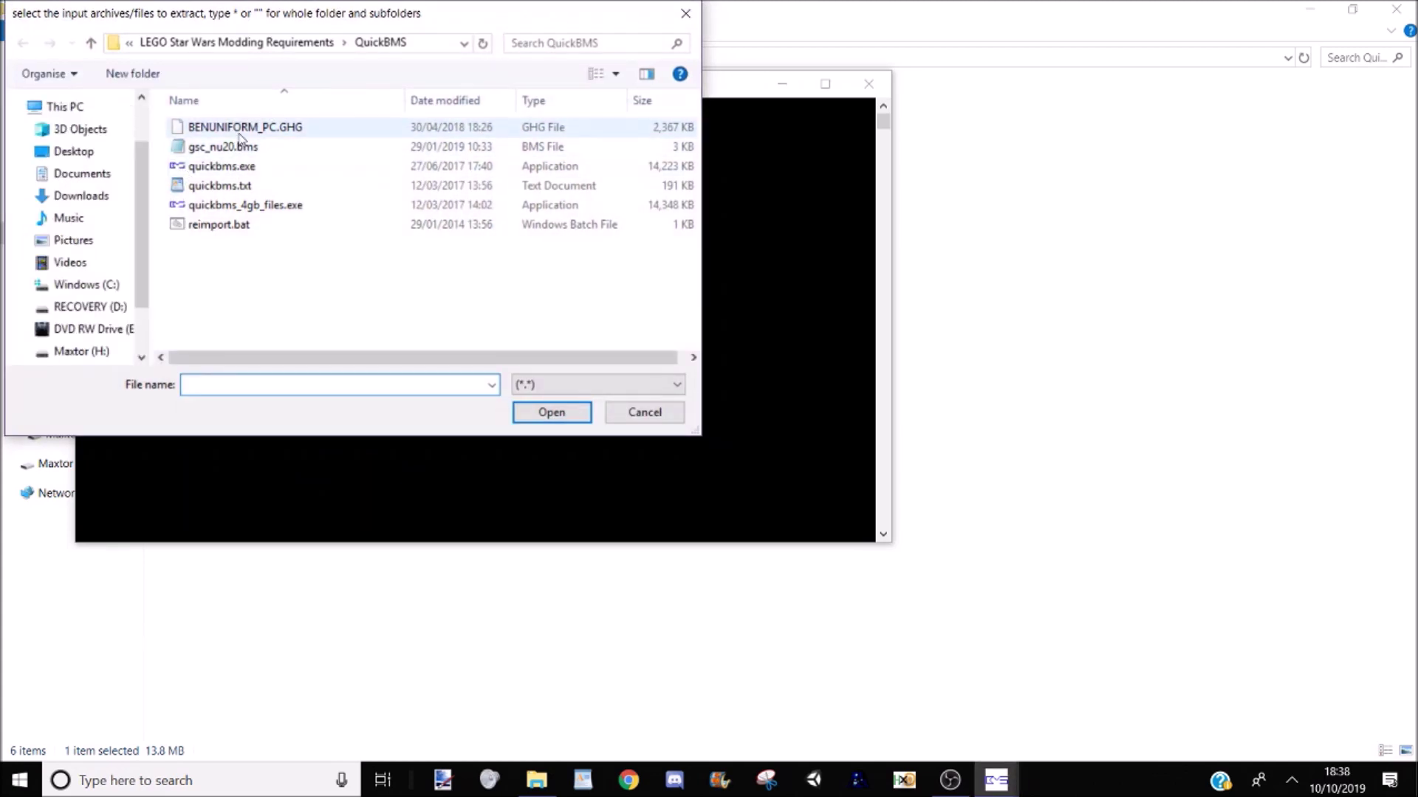
{"action": "double_click", "coordinate": [239, 132]}
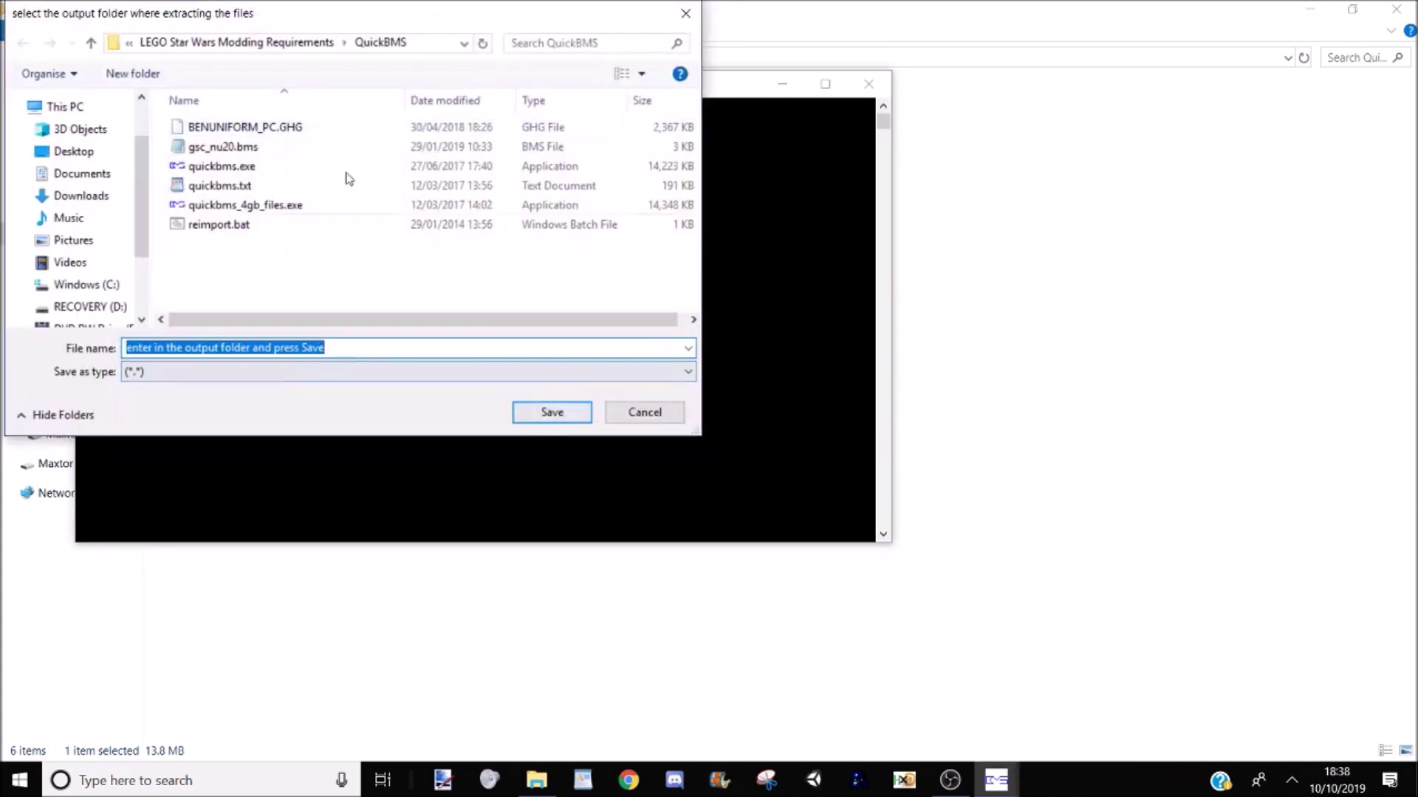
{"action": "left_click", "coordinate": [537, 414]}
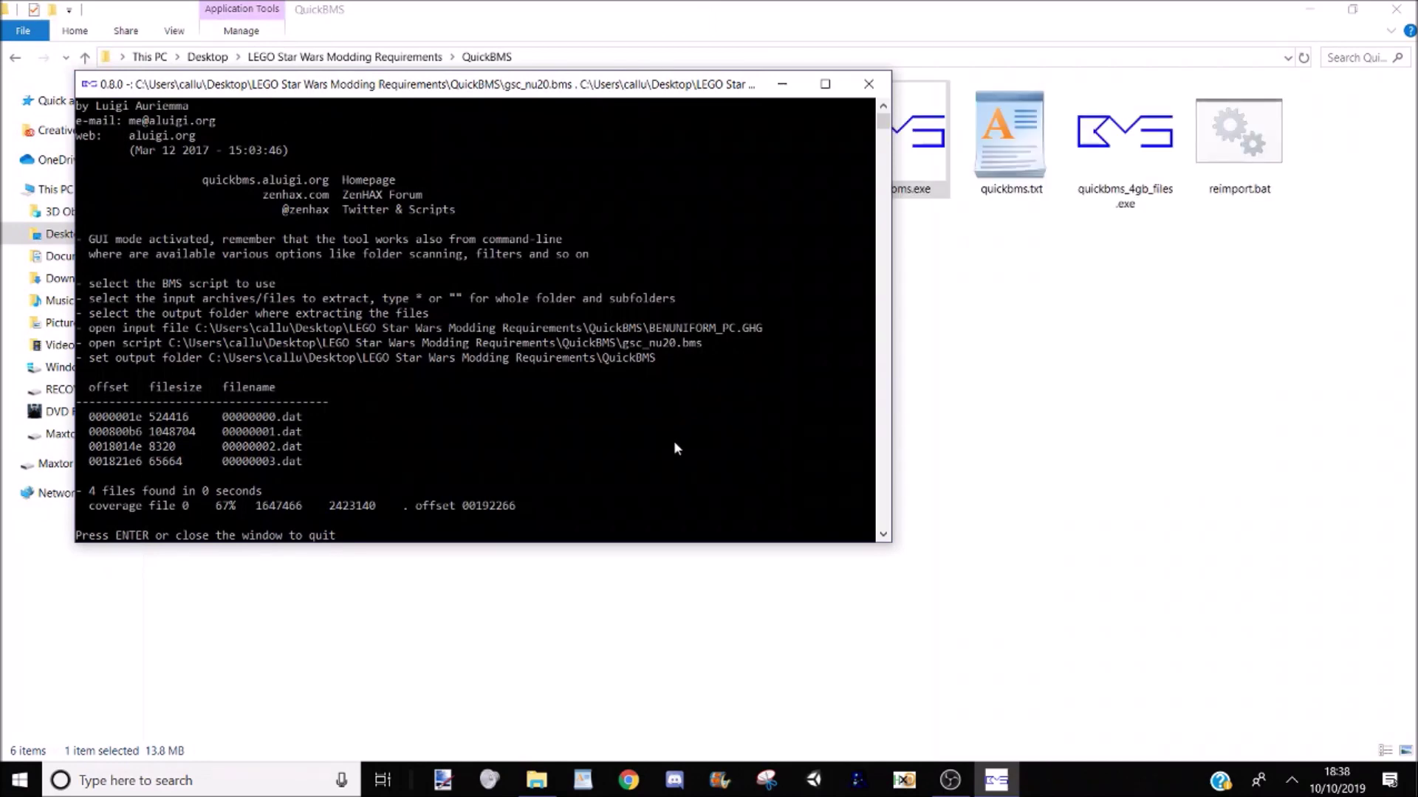
{"action": "key", "text": "Return"}
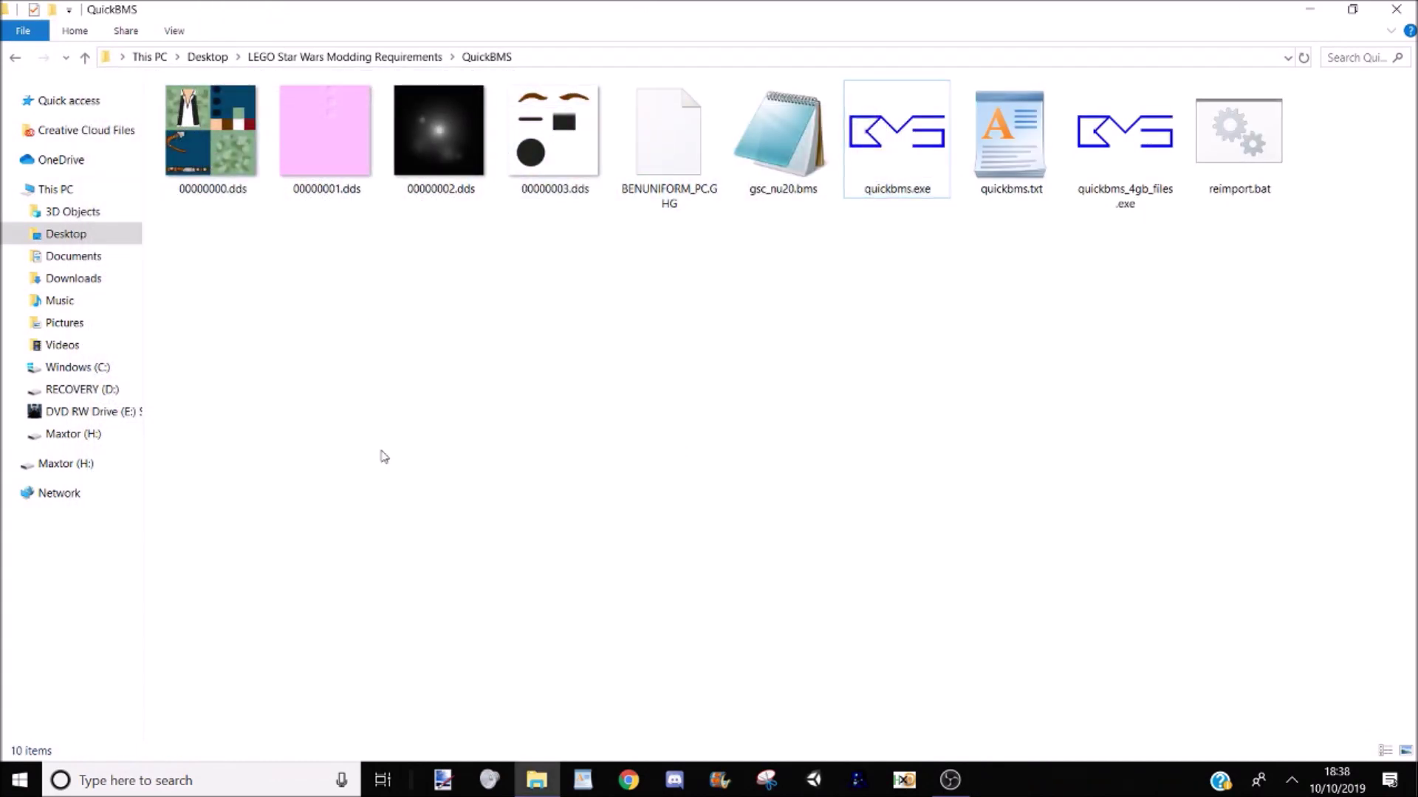
Step: Enlarge the icons, open 00000000.dds in paint.net, and also load it into HxD
{"action": "scroll", "coordinate": [265, 218], "scroll_direction": "up", "scroll_amount": 2, "text": "ctrl"}
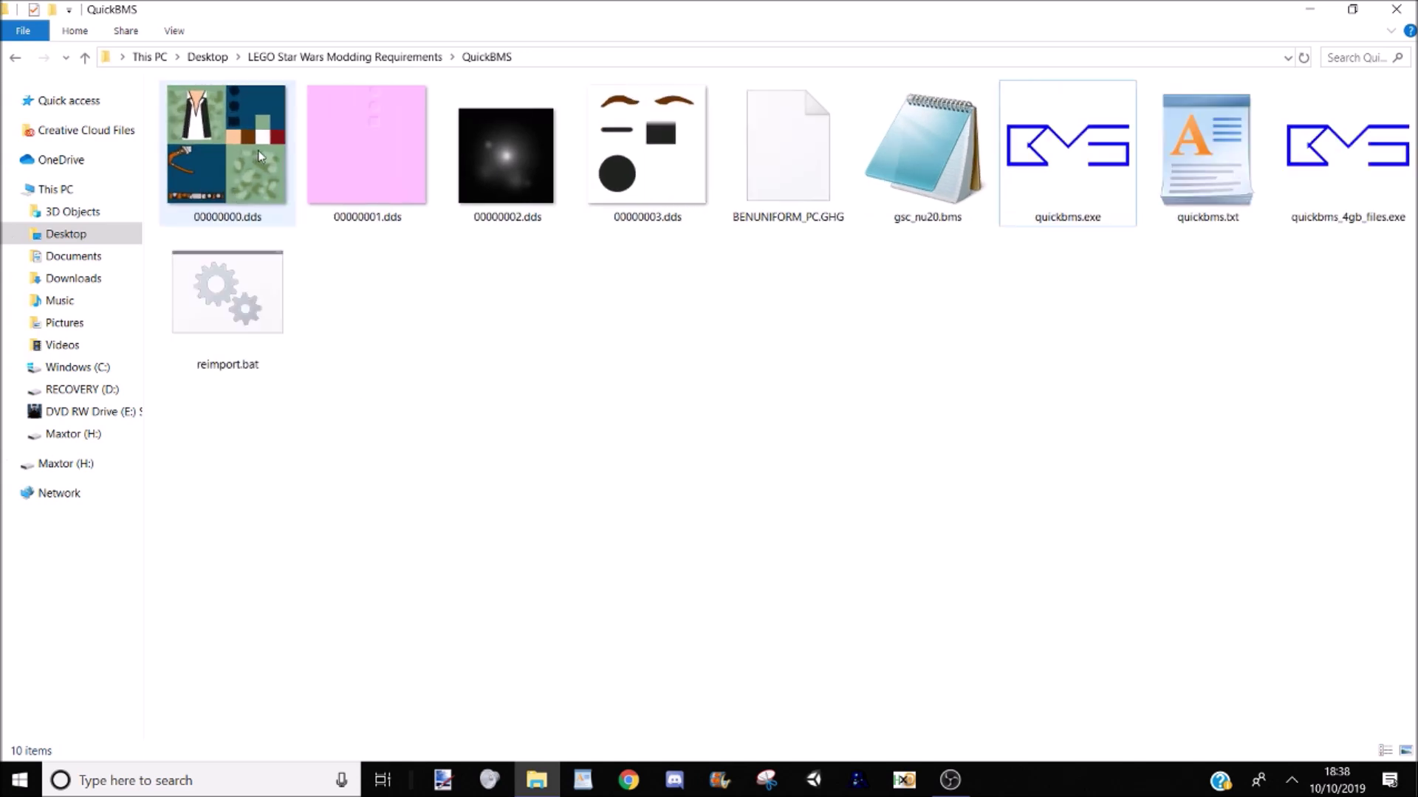
{"action": "scroll", "coordinate": [258, 149], "scroll_direction": "up", "scroll_amount": 1, "text": "ctrl"}
{"action": "left_click", "coordinate": [232, 133]}
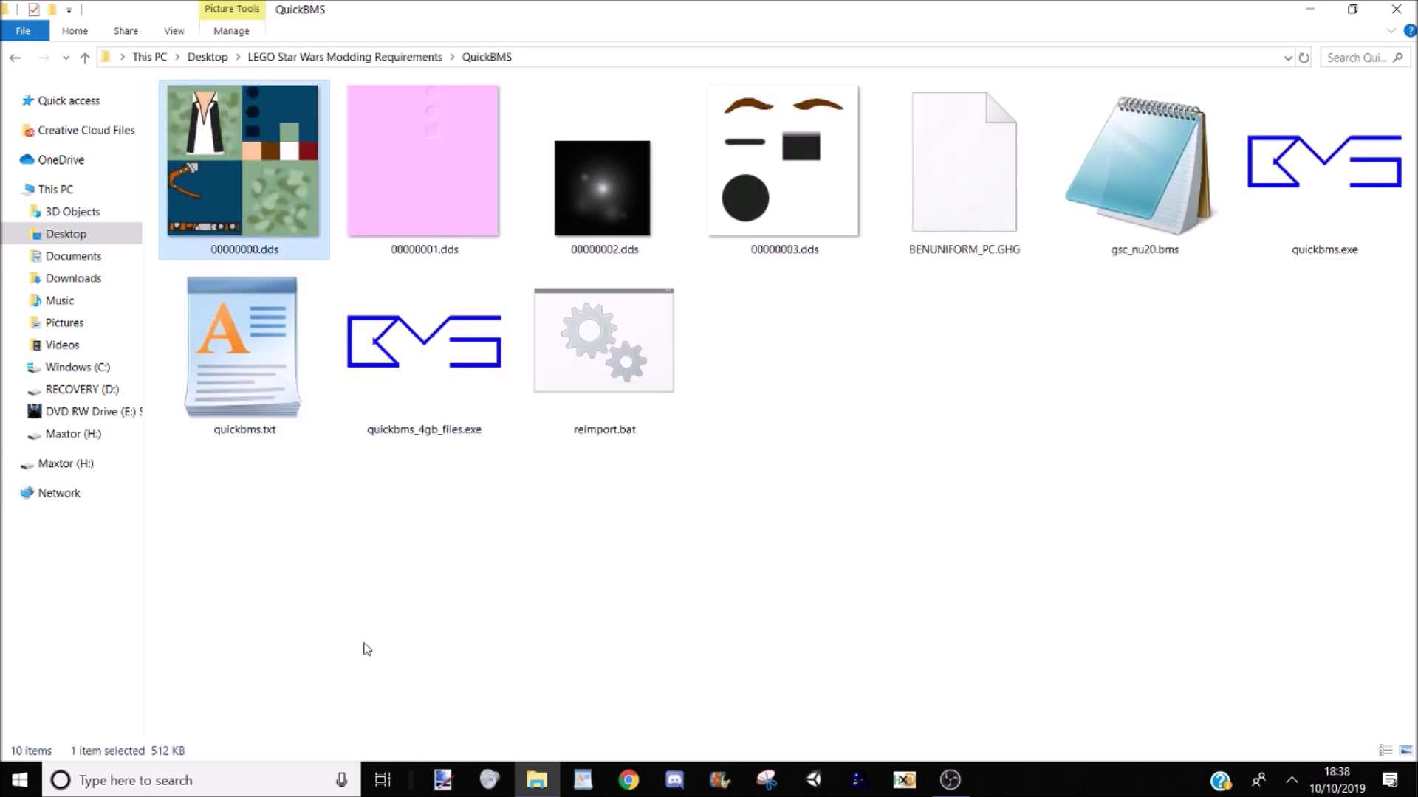
{"action": "double_click", "coordinate": [257, 194]}
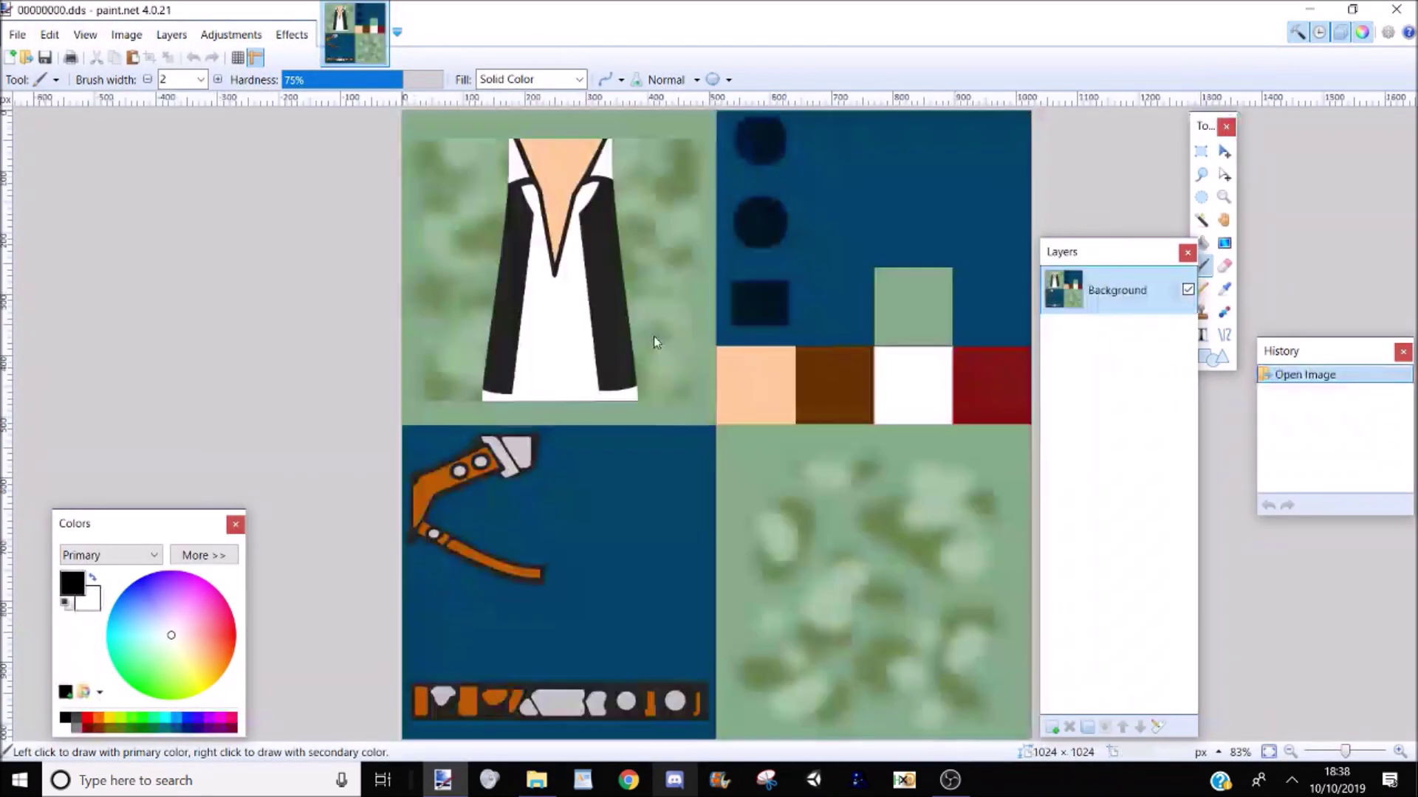
{"action": "key", "text": "alt+Tab"}
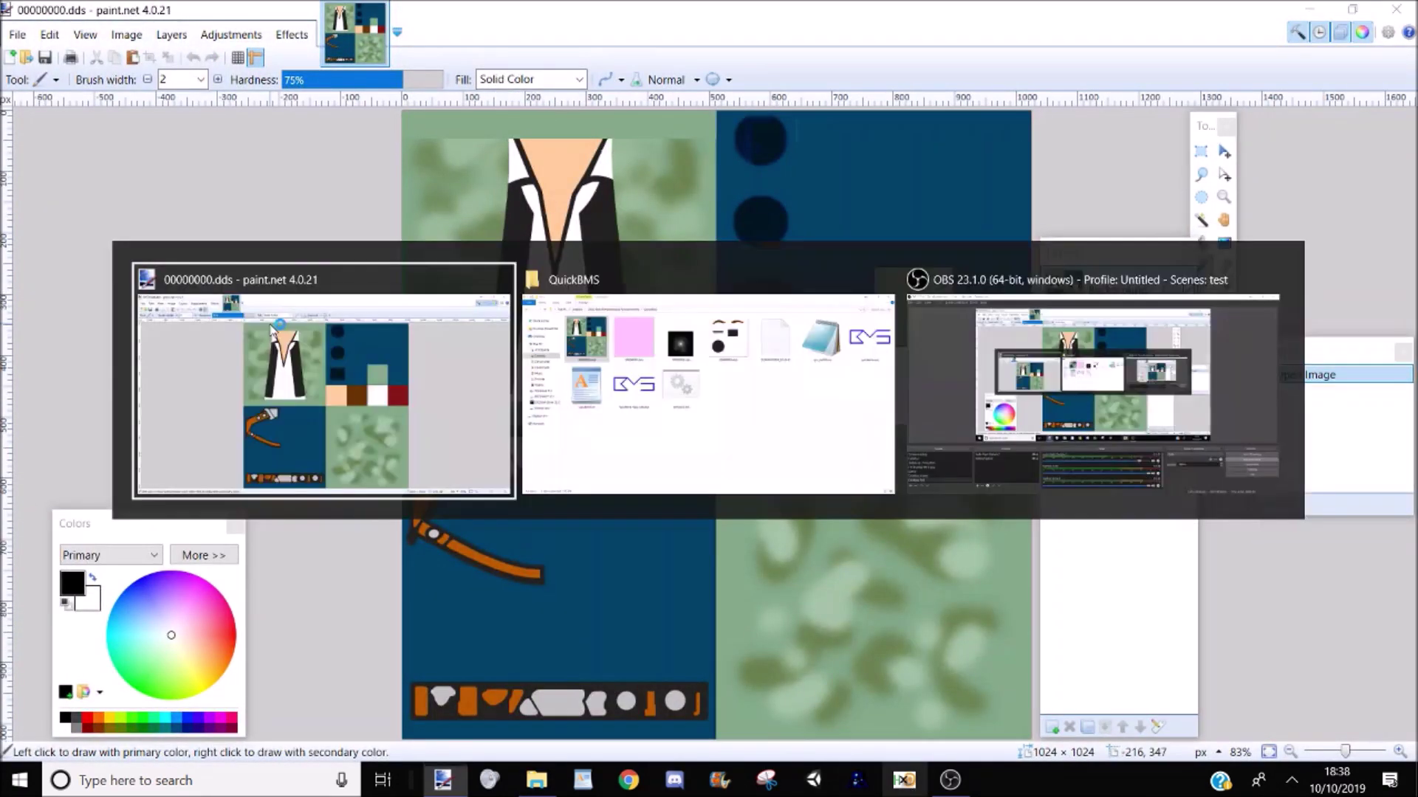
{"action": "key", "text": "alt+Tab"}
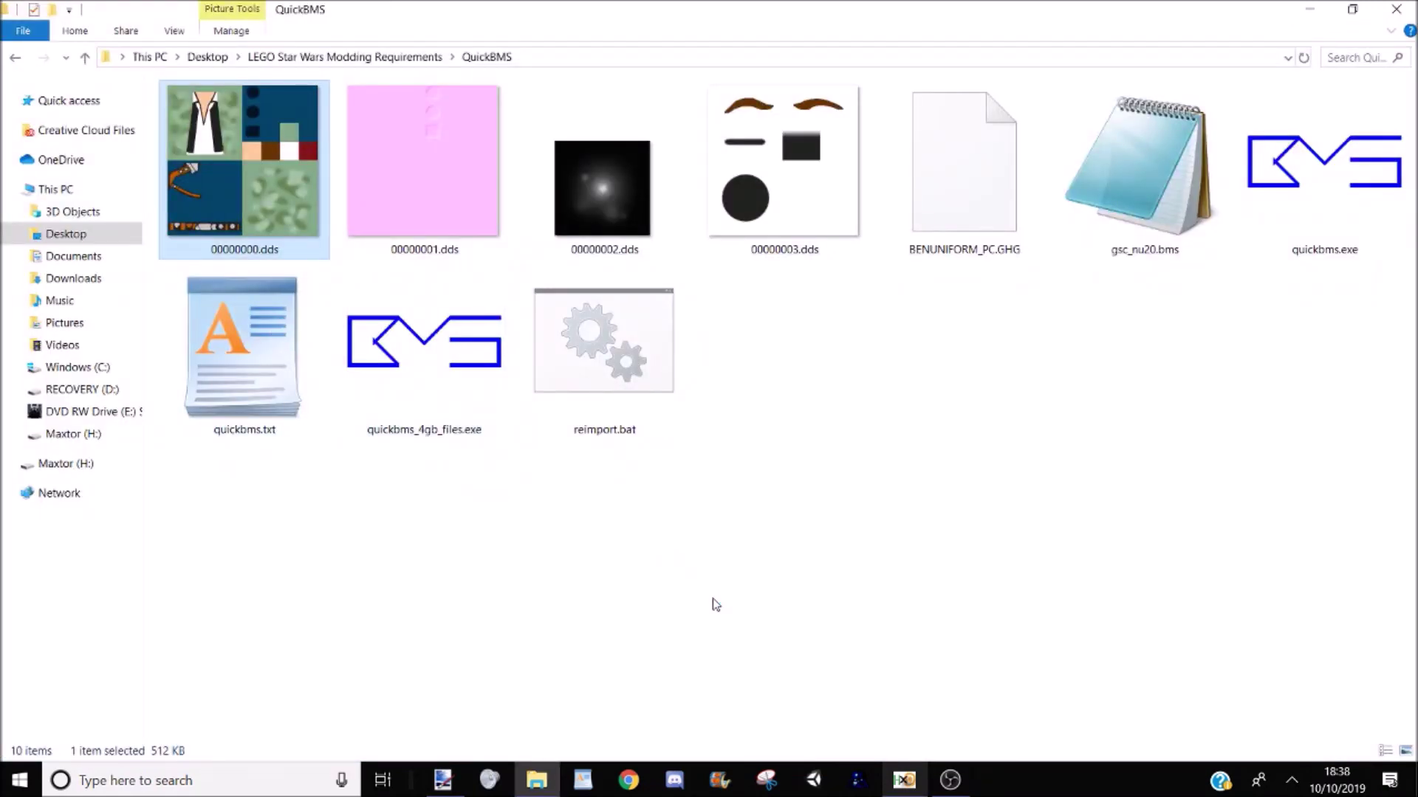
{"action": "left_click_drag", "start_coordinate": [948, 752], "coordinate": [398, 212]}
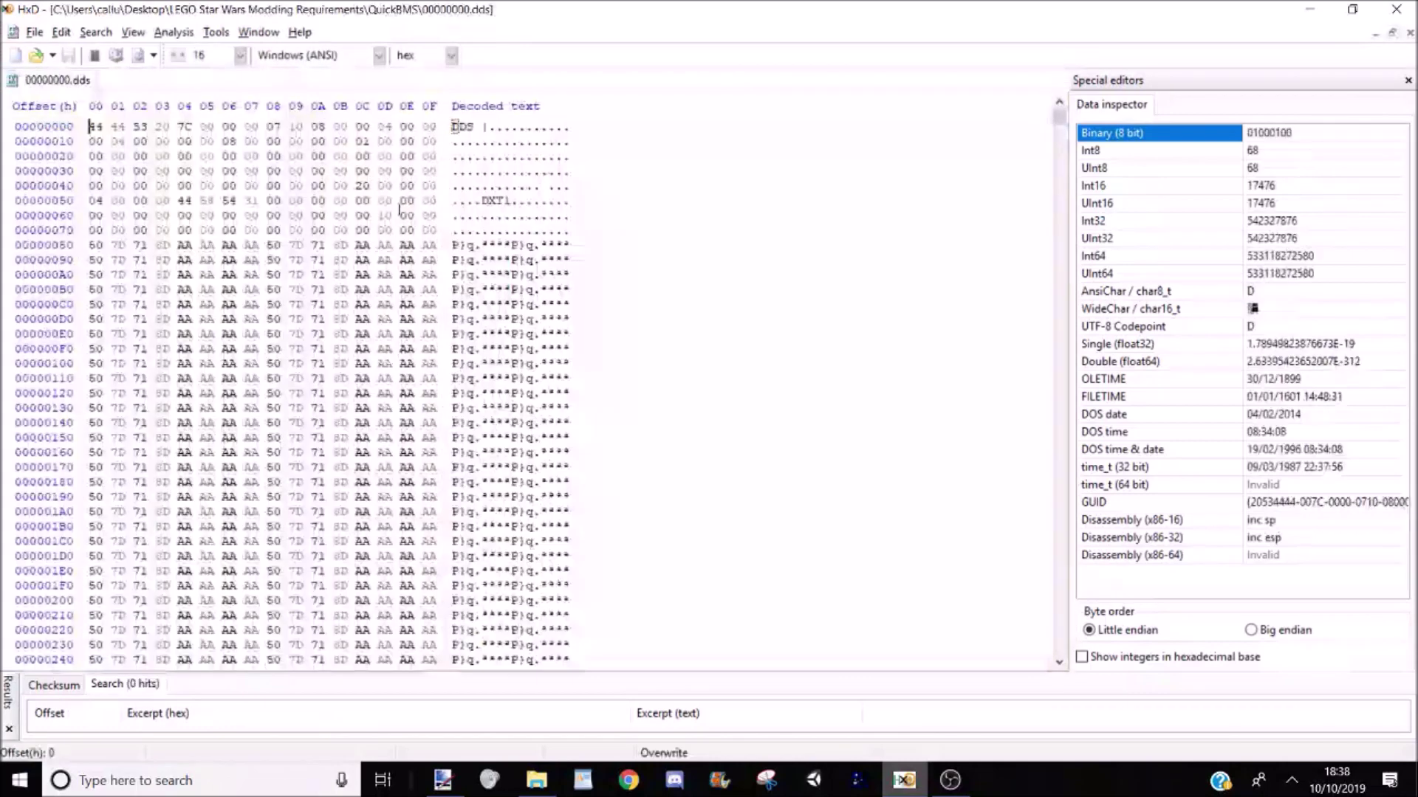
Step: Mark the DXT1 bytes 44 58 54 31 at offset 54, then return to paint.net
{"action": "left_click_drag", "start_coordinate": [481, 200], "coordinate": [512, 200]}
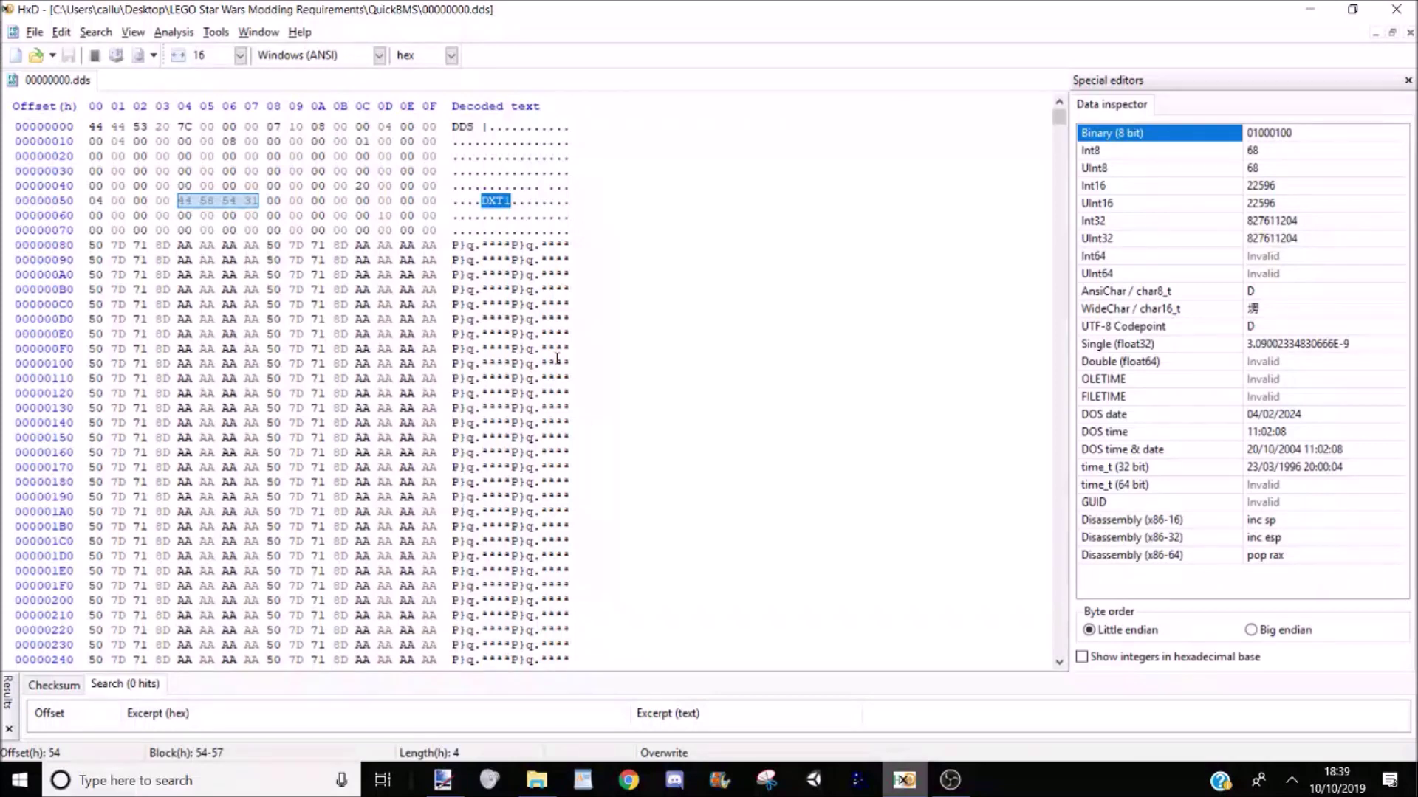
{"action": "key", "text": "alt+Tab"}
{"action": "key", "text": "alt+Tab"}
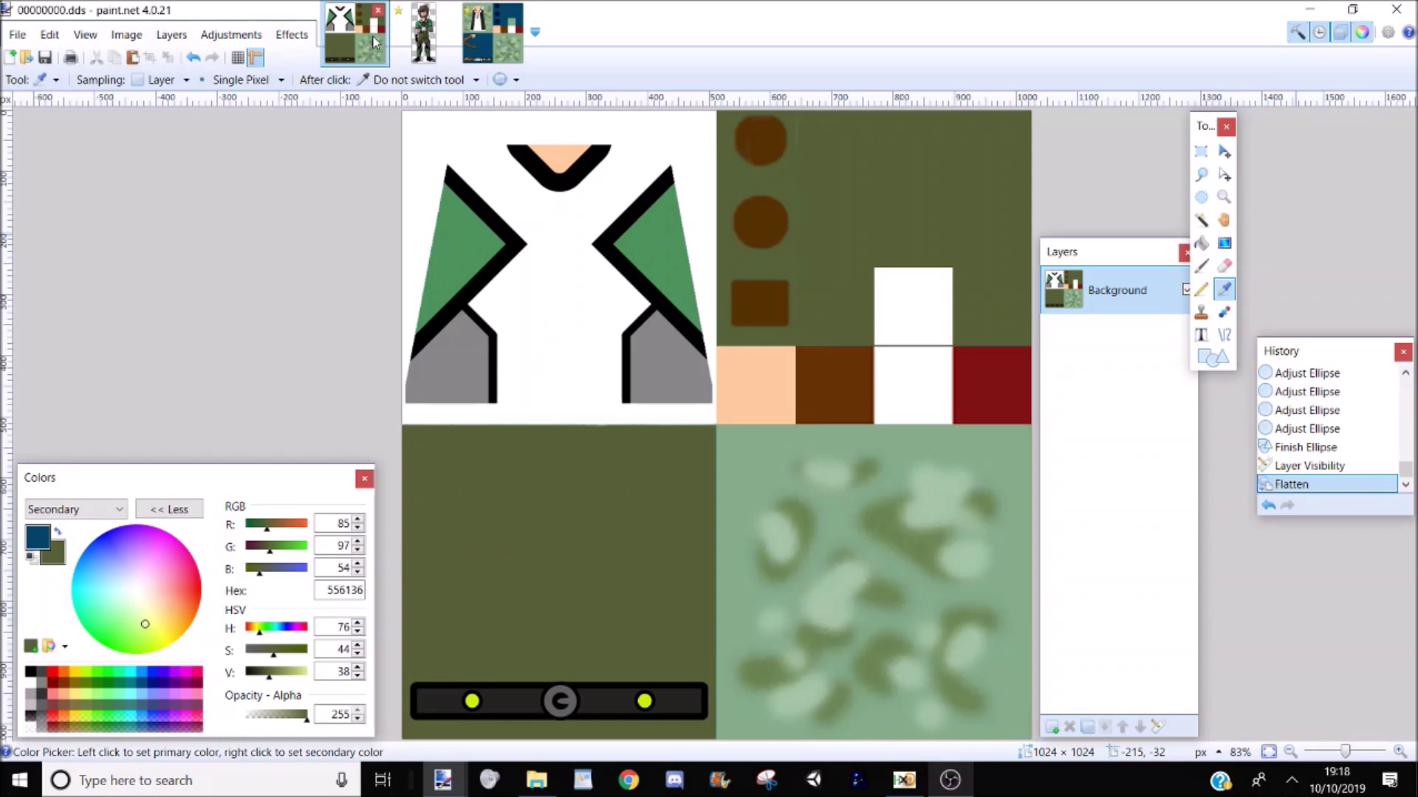
Step: Compare the other texture and the character drawing, then return to 00000000.dds
{"action": "left_click", "coordinate": [492, 34]}
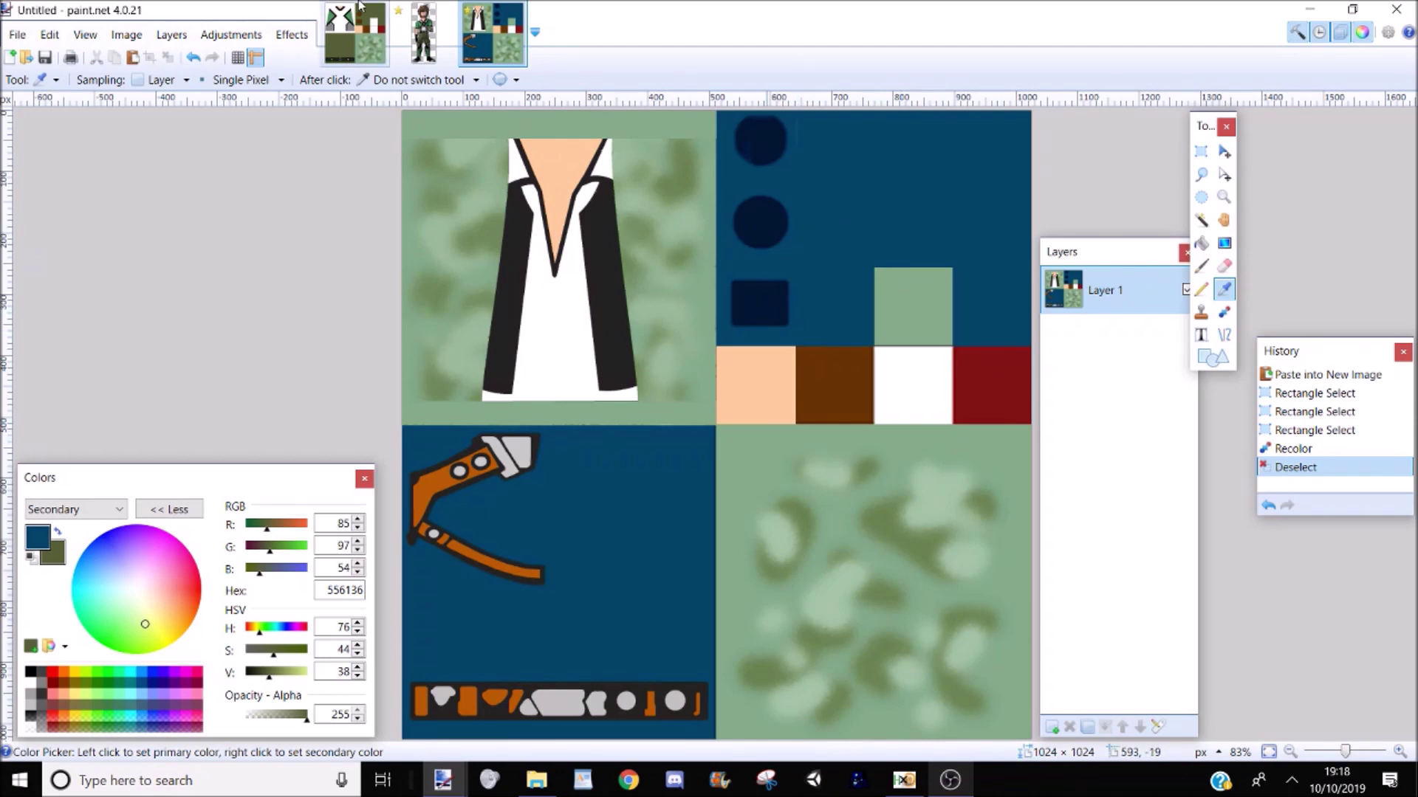
{"action": "left_click", "coordinate": [346, 34]}
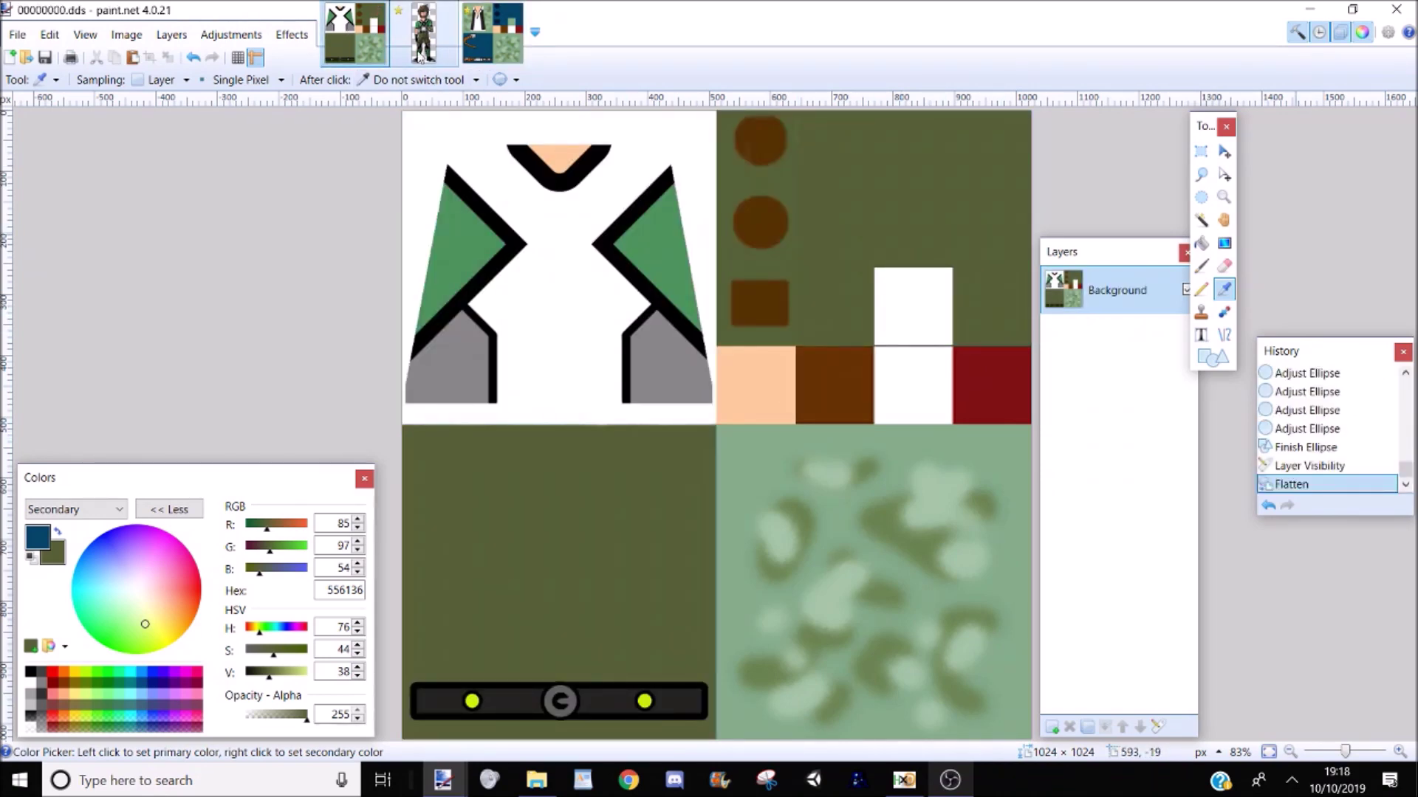
{"action": "left_click", "coordinate": [419, 57]}
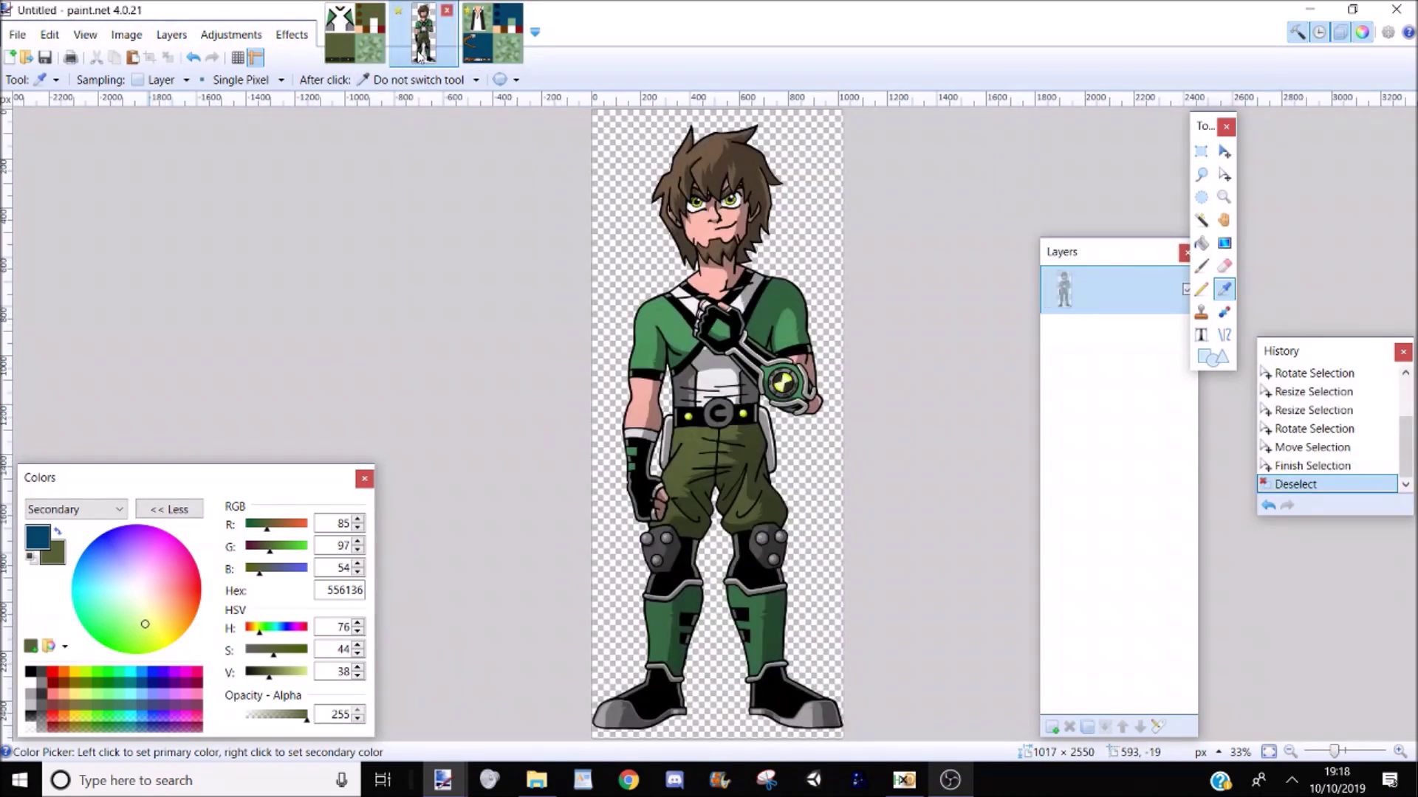
{"action": "left_click", "coordinate": [352, 49]}
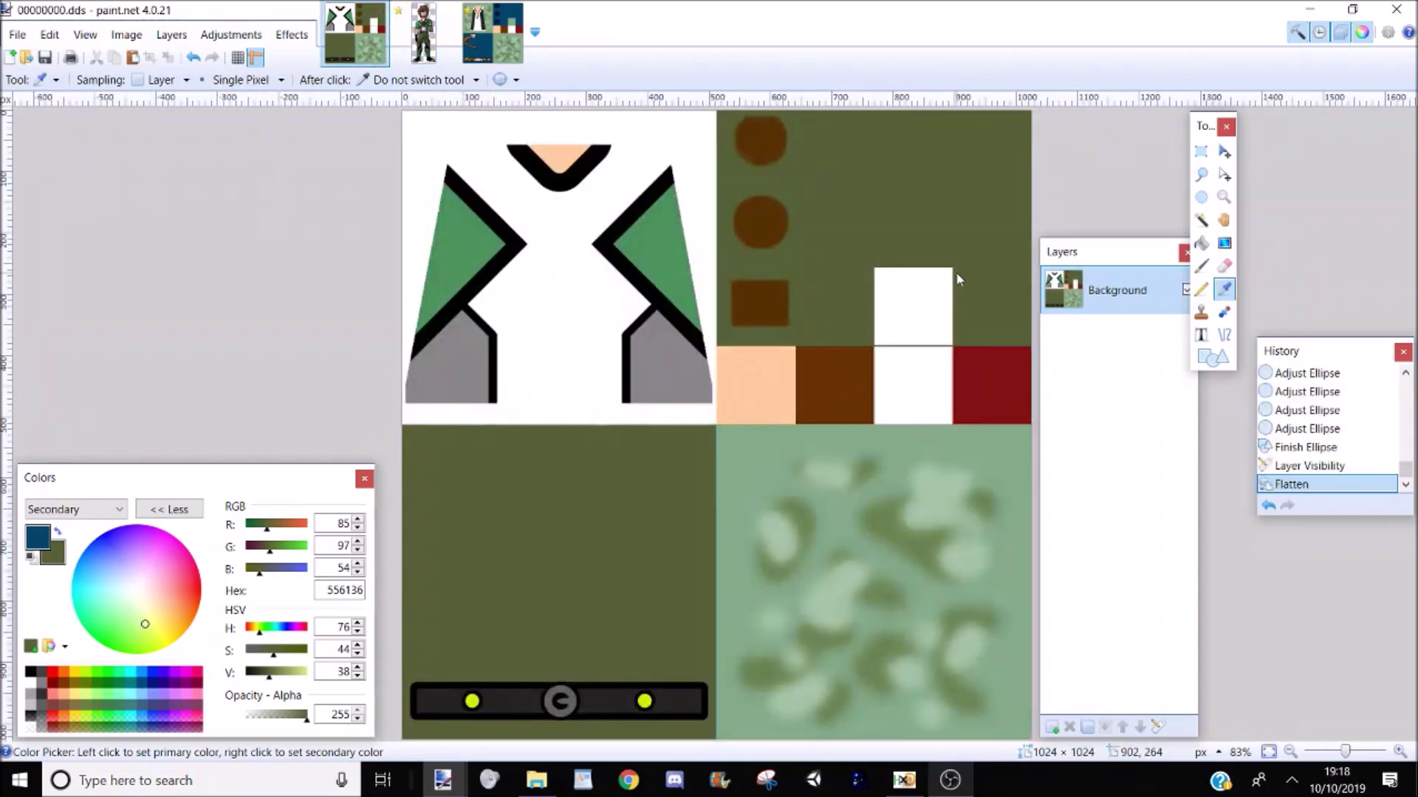
Step: Save over 00000000.dds as a DDS with DXT1 (Opaque/1-bit Alpha) compression, confirmed against HxD
{"action": "key", "text": "ctrl+shift+s"}
{"action": "key", "text": "Return"}
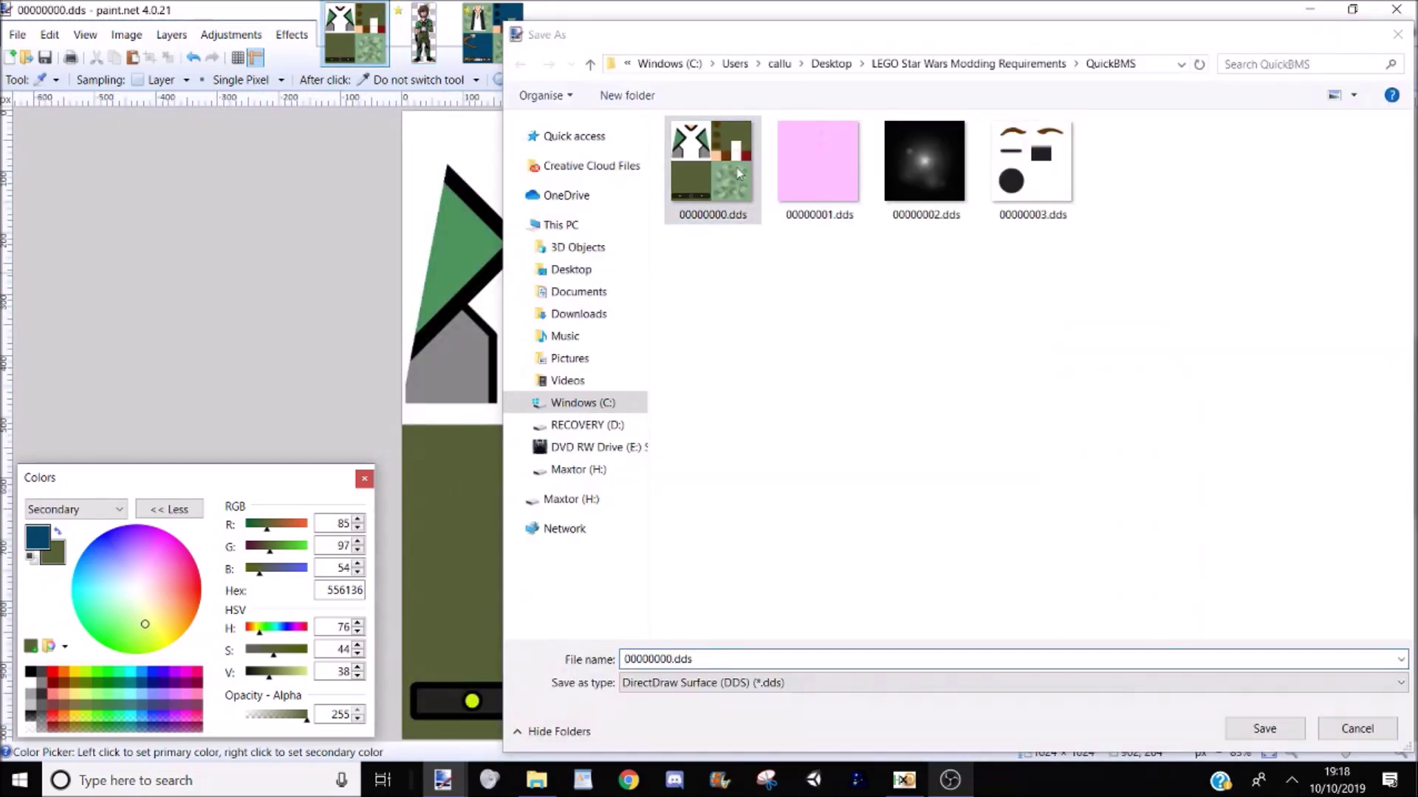
{"action": "left_click", "coordinate": [752, 392]}
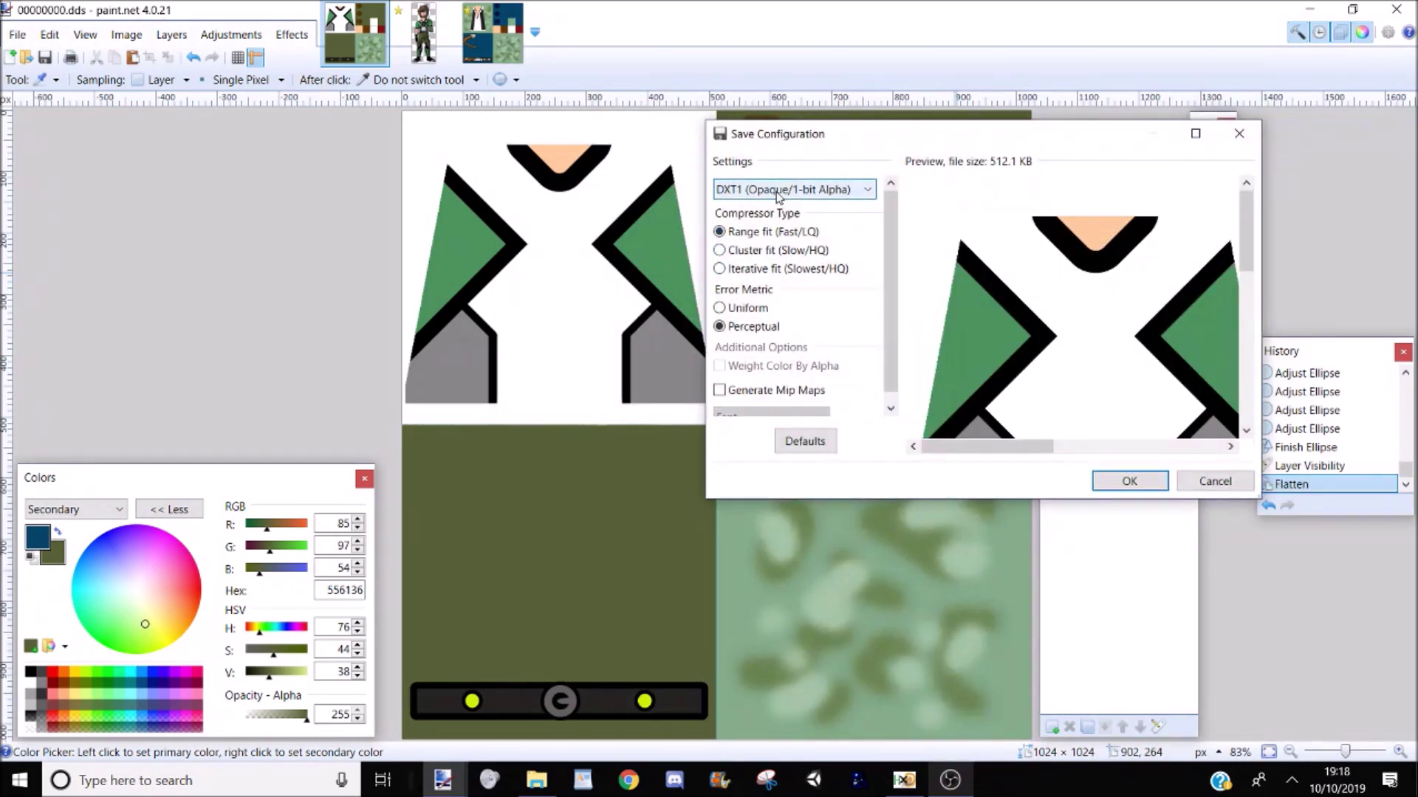
{"action": "left_click", "coordinate": [777, 190]}
{"action": "left_click", "coordinate": [781, 201]}
{"action": "left_click", "coordinate": [904, 781]}
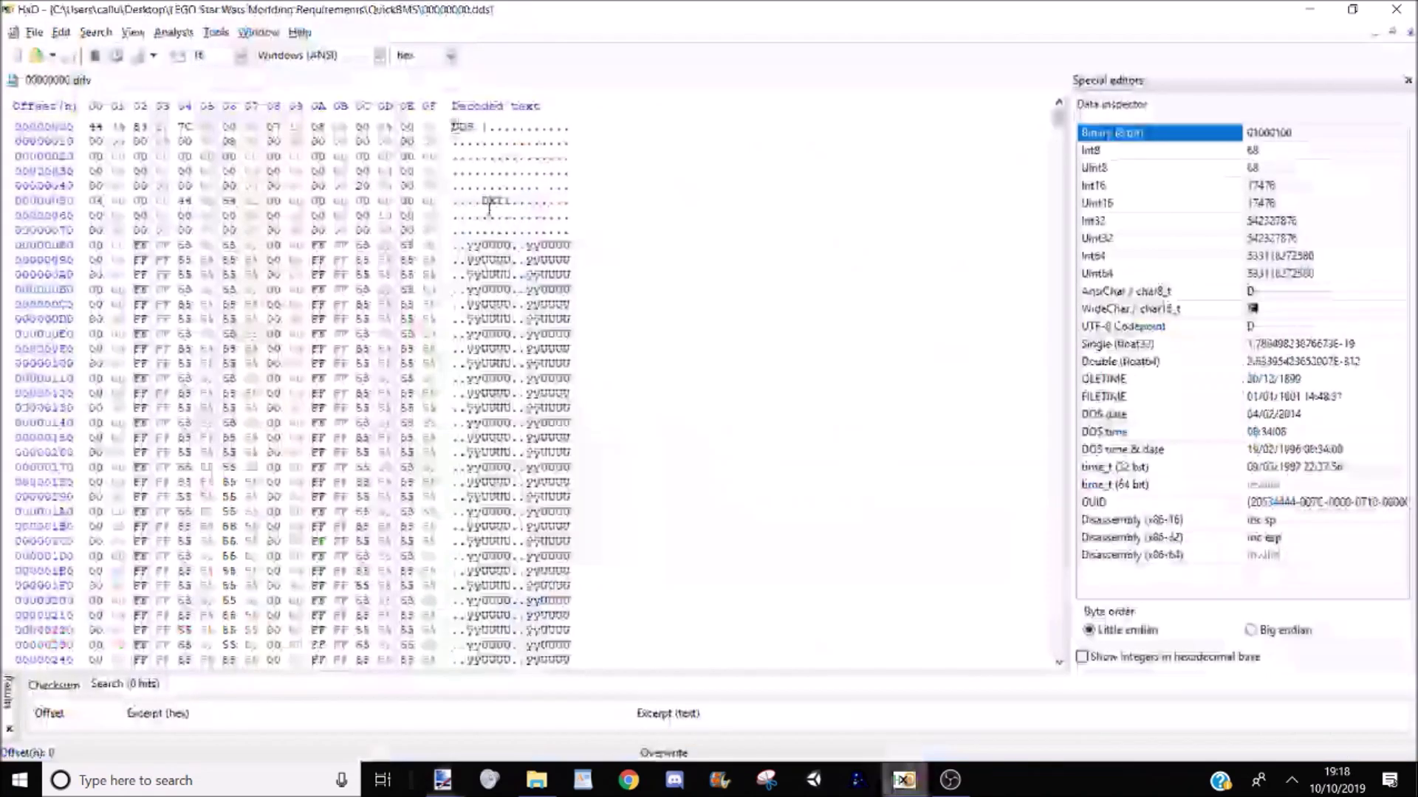
{"action": "left_click_drag", "start_coordinate": [503, 207], "coordinate": [512, 206]}
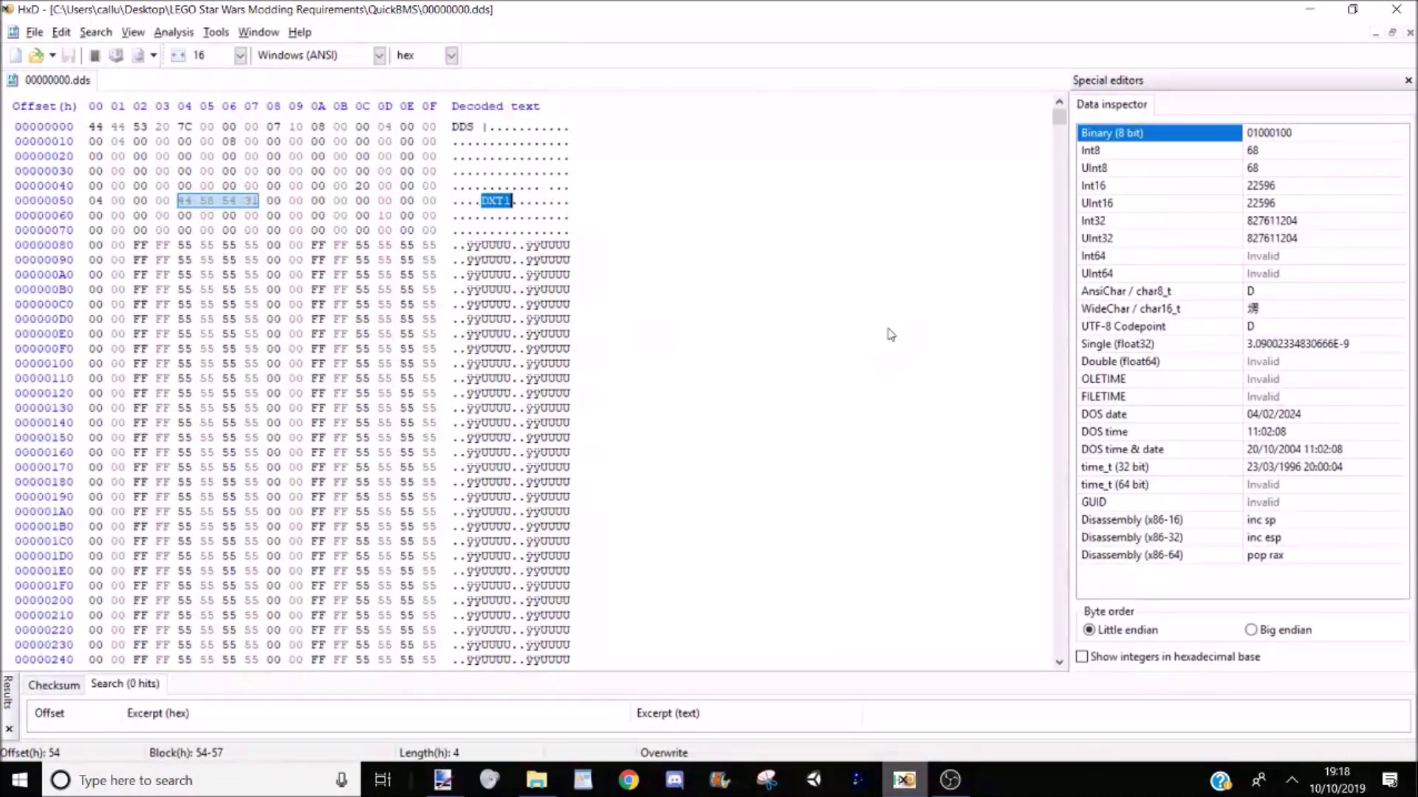
{"action": "key", "text": "alt+Tab"}
{"action": "left_click", "coordinate": [1116, 483]}
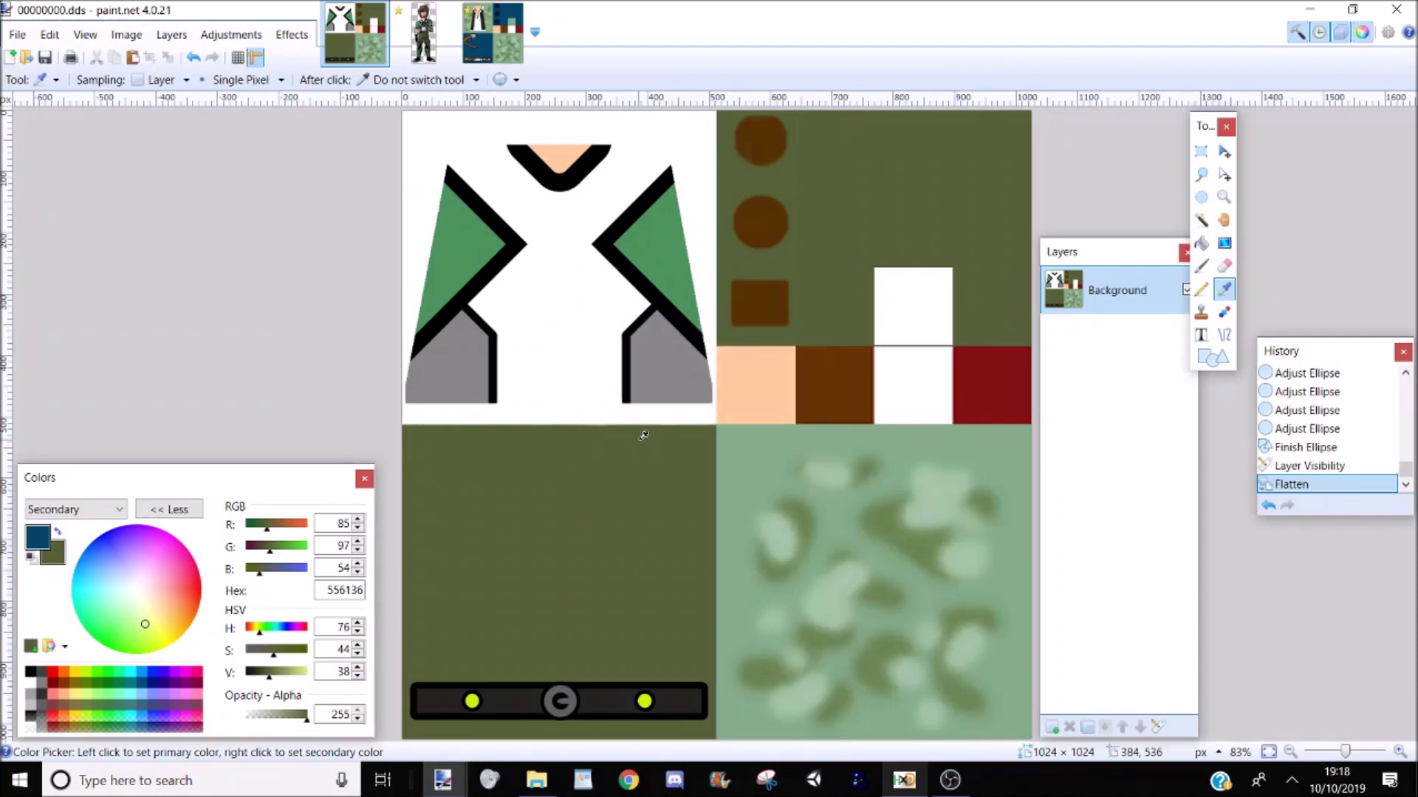
Step: Open BENUNIFORM_PC.GHG in HxD by dragging it in from the QuickBMS folder
{"action": "key", "text": "alt+Tab"}
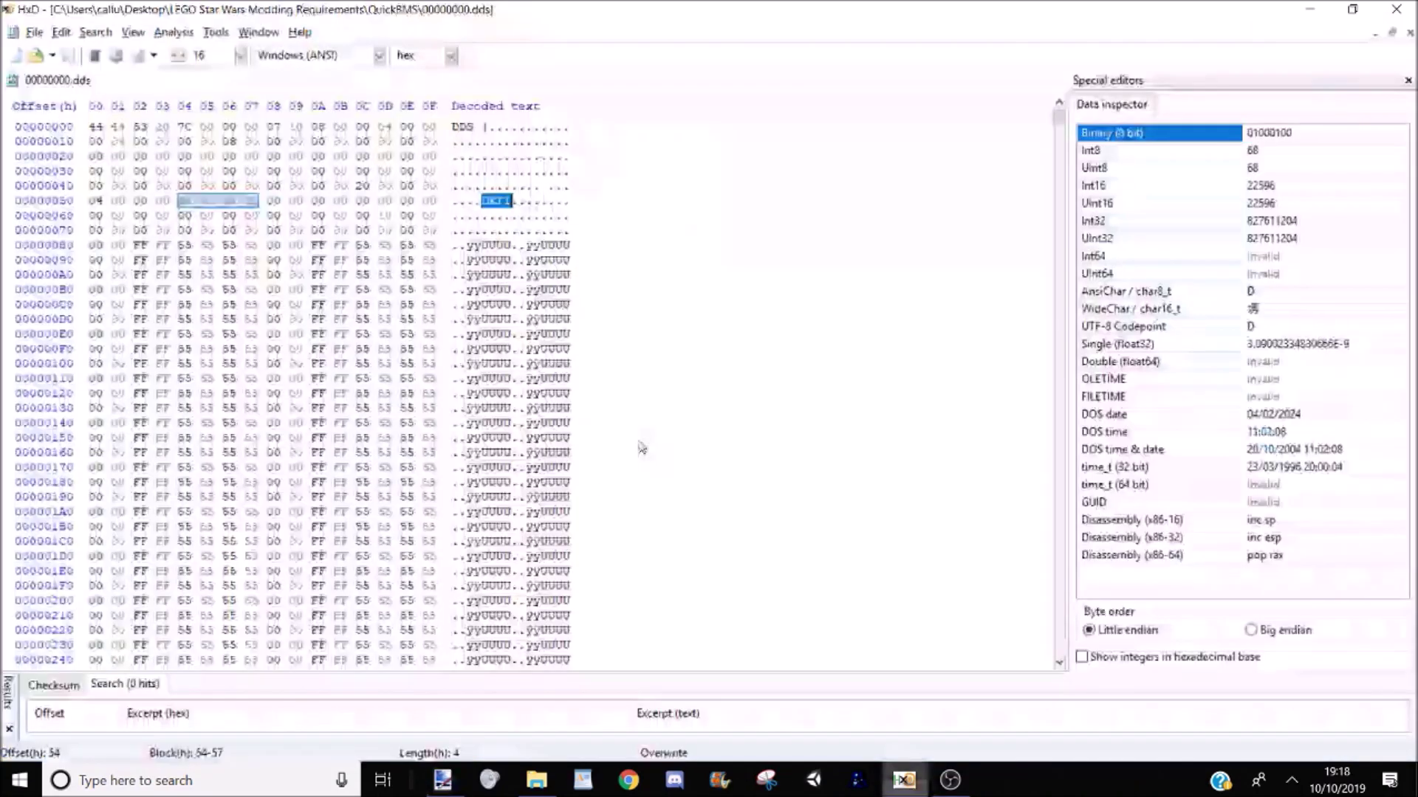
{"action": "key", "text": "alt+Tab"}
{"action": "key", "text": "Tab"}
{"action": "key", "text": "Tab"}
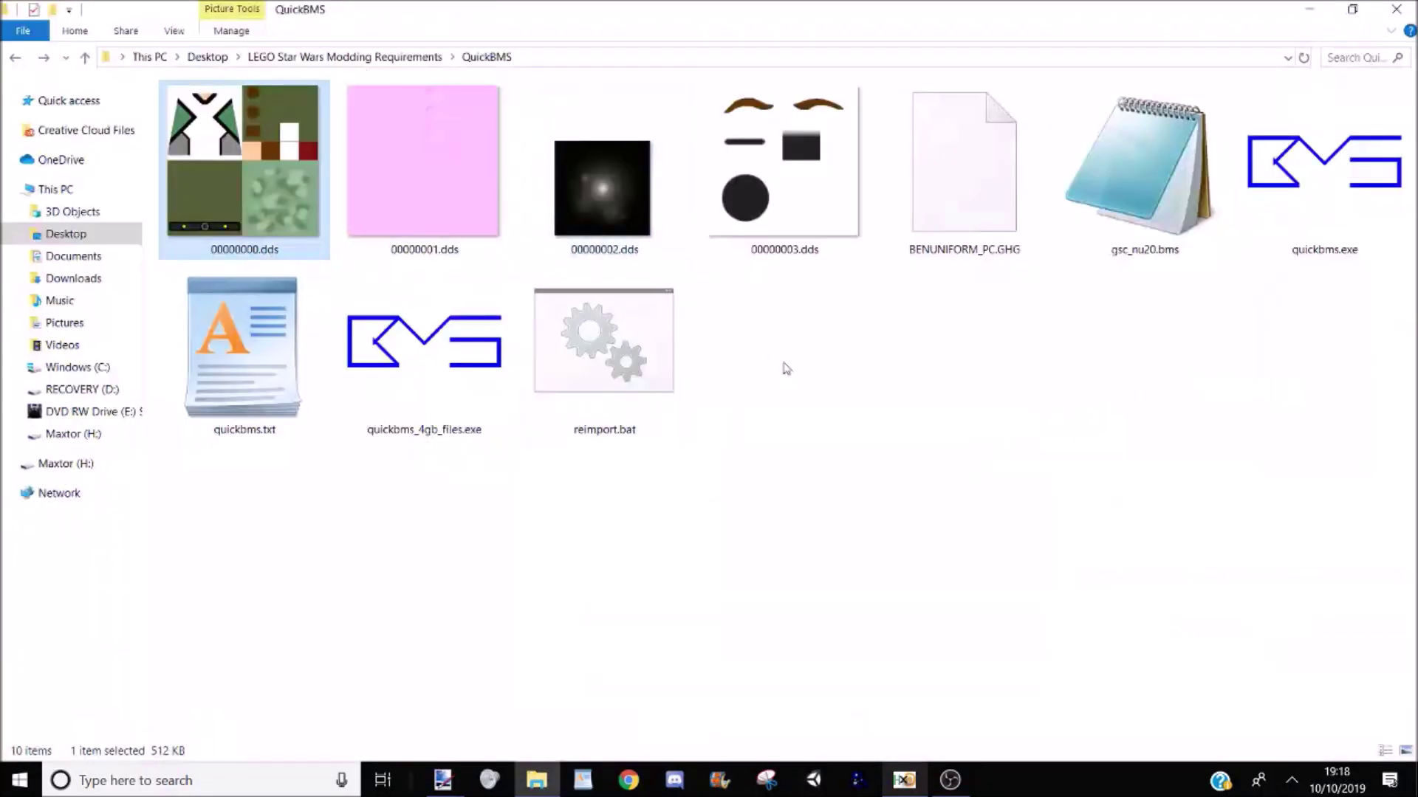
{"action": "left_click", "coordinate": [786, 368]}
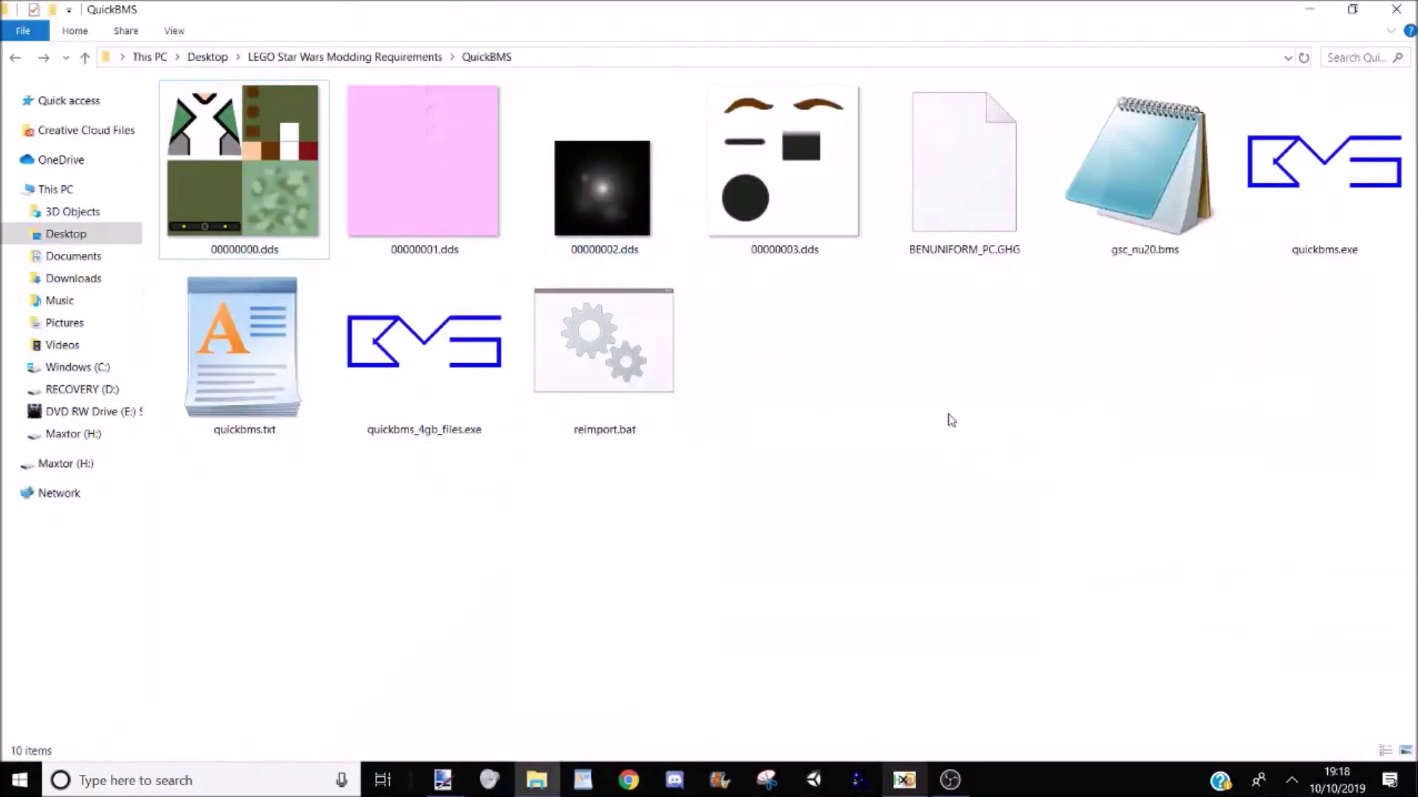
{"action": "left_click", "coordinate": [969, 171]}
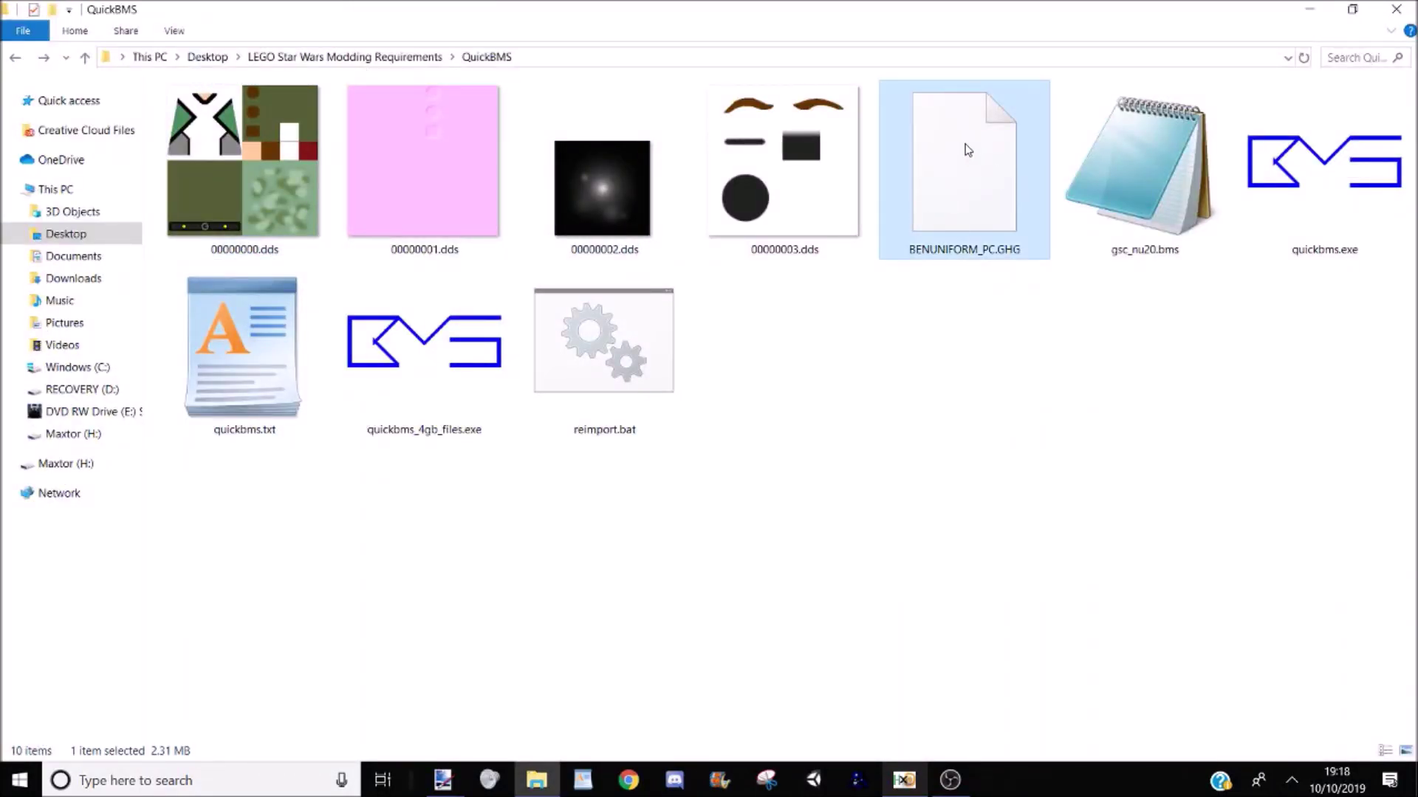
{"action": "key", "text": "alt+Tab"}
{"action": "left_click_drag", "start_coordinate": [964, 141], "coordinate": [554, 337]}
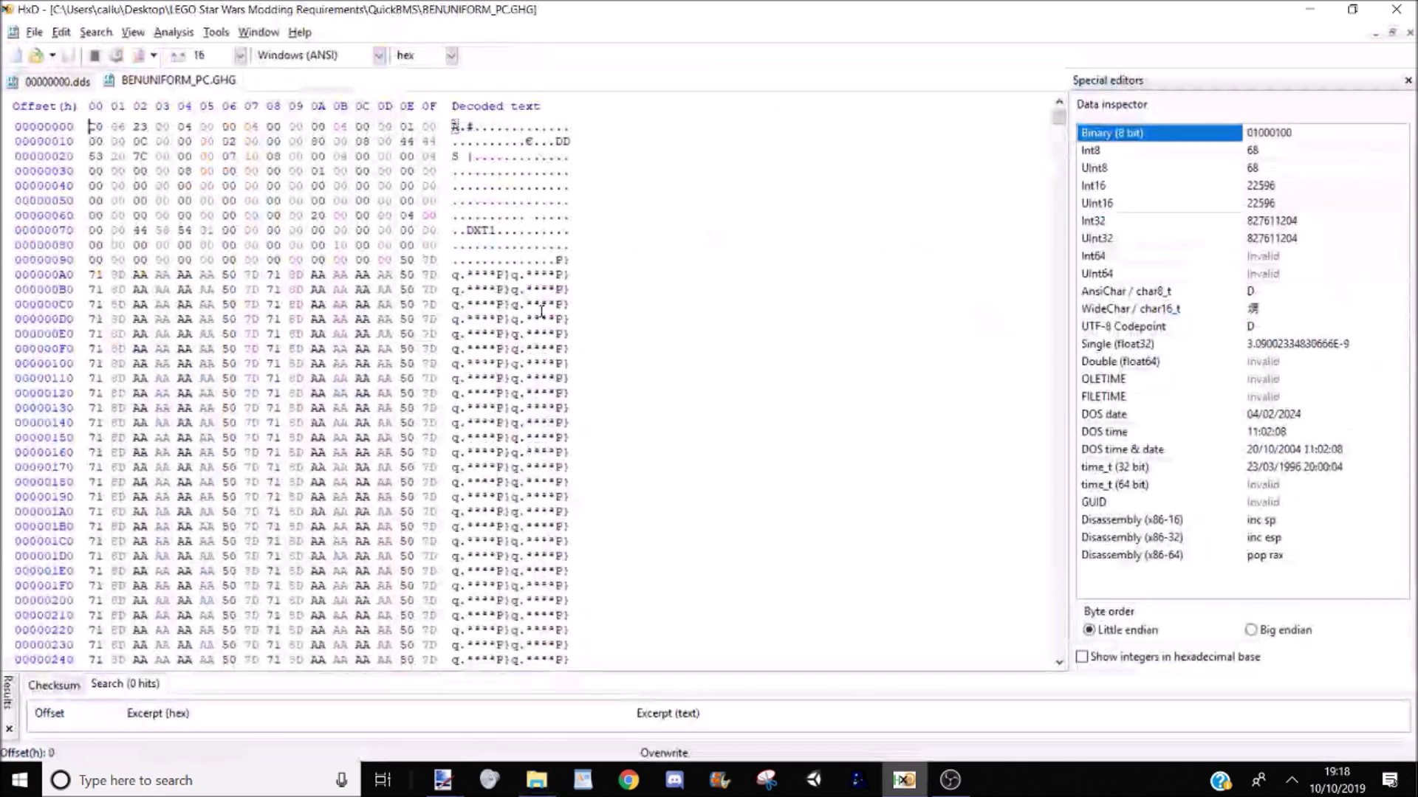
Step: Select the entire contents of the 00000000.dds texture file
{"action": "left_click", "coordinate": [57, 81]}
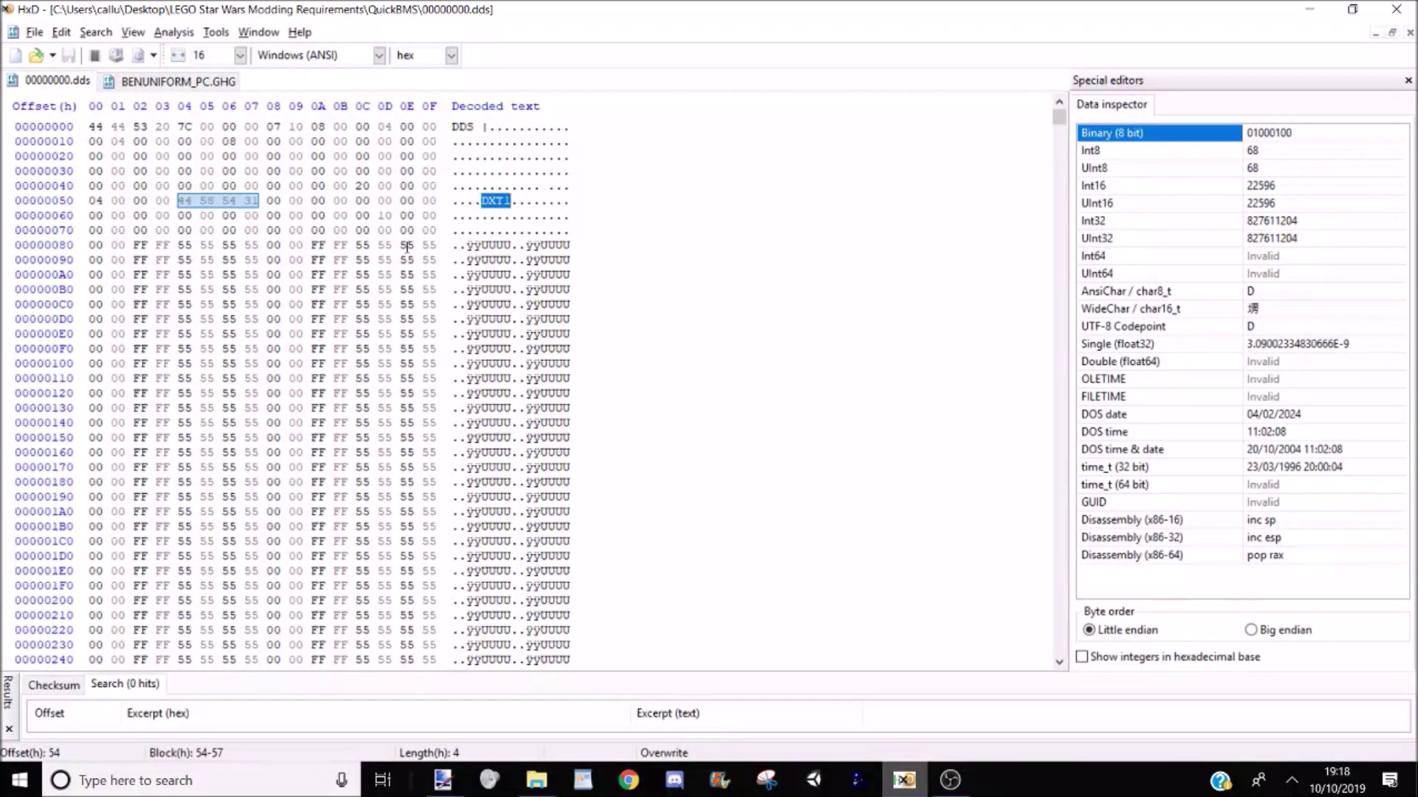
{"action": "key", "text": "ctrl+a"}
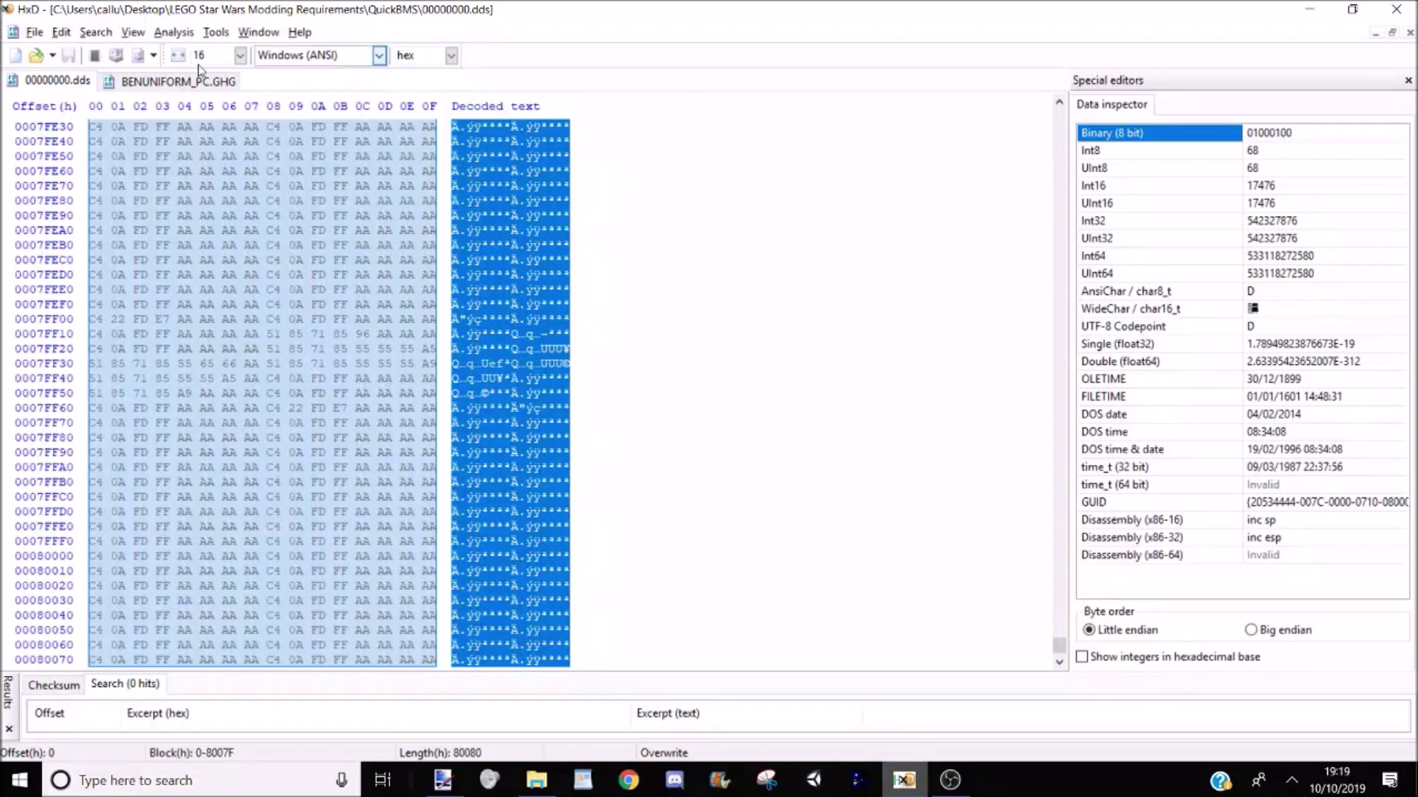
{"action": "left_click", "coordinate": [166, 86]}
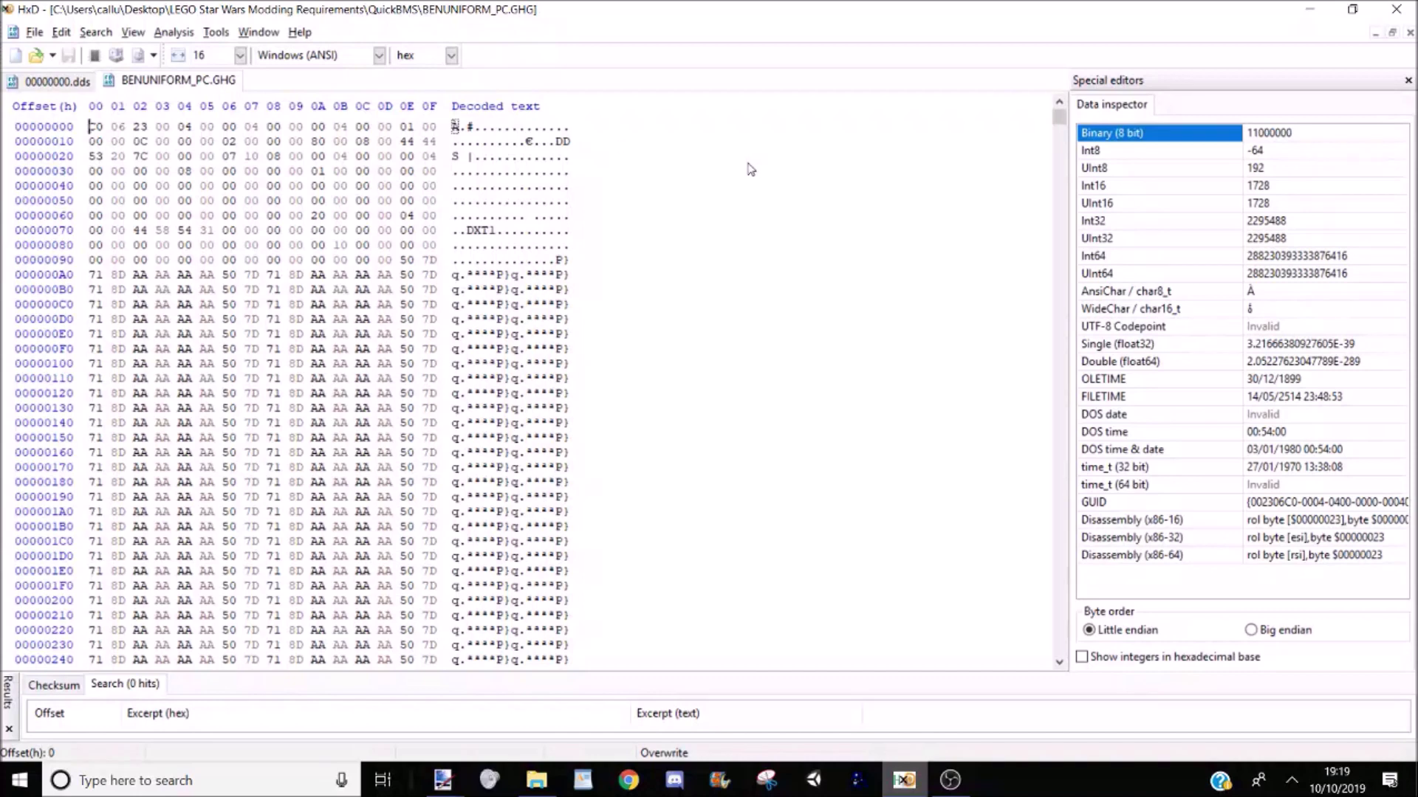
Step: Search BENUNIFORM_PC.GHG for 'dds', undoing an accidental byte change at offset 1E
{"action": "key", "text": "ctrl+f"}
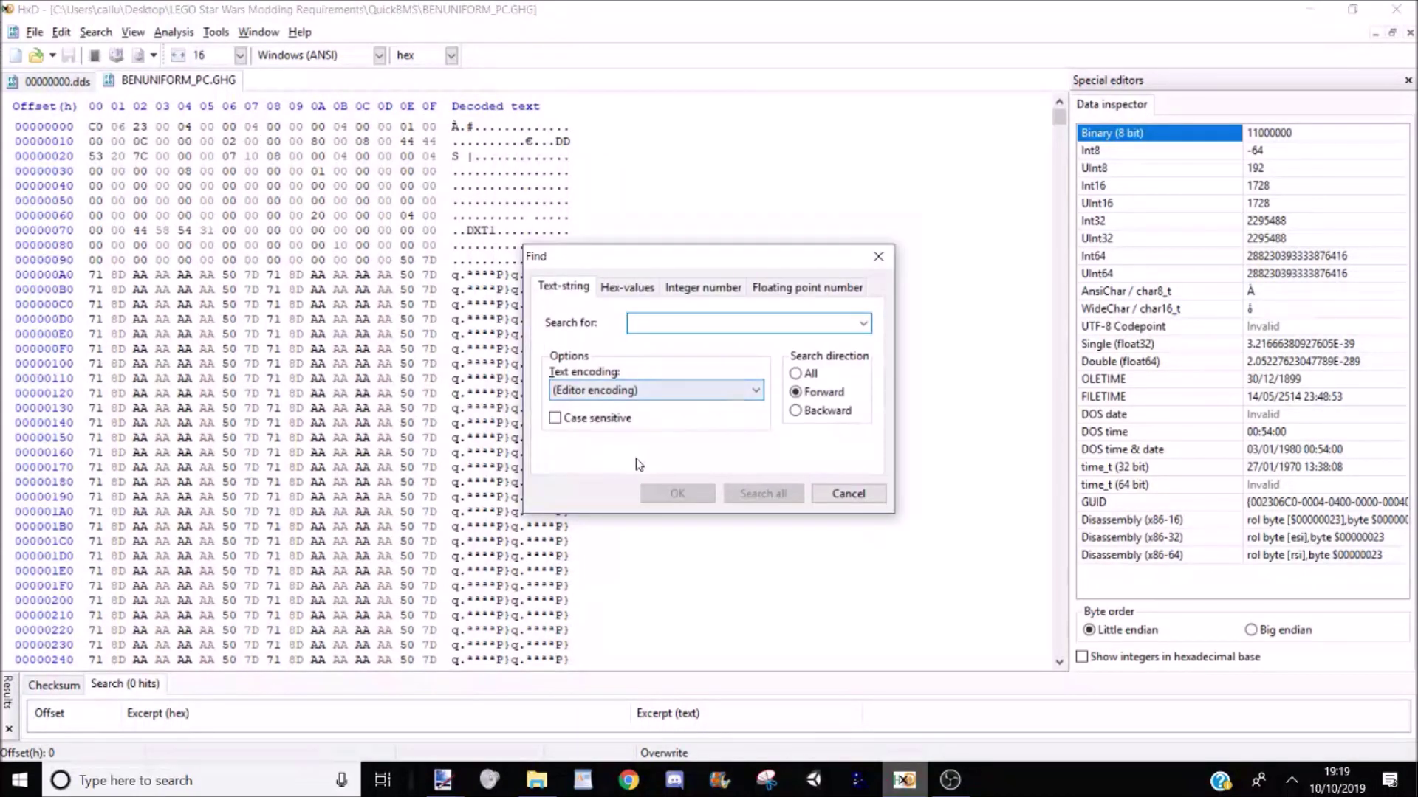
{"action": "key", "text": "alt+Tab"}
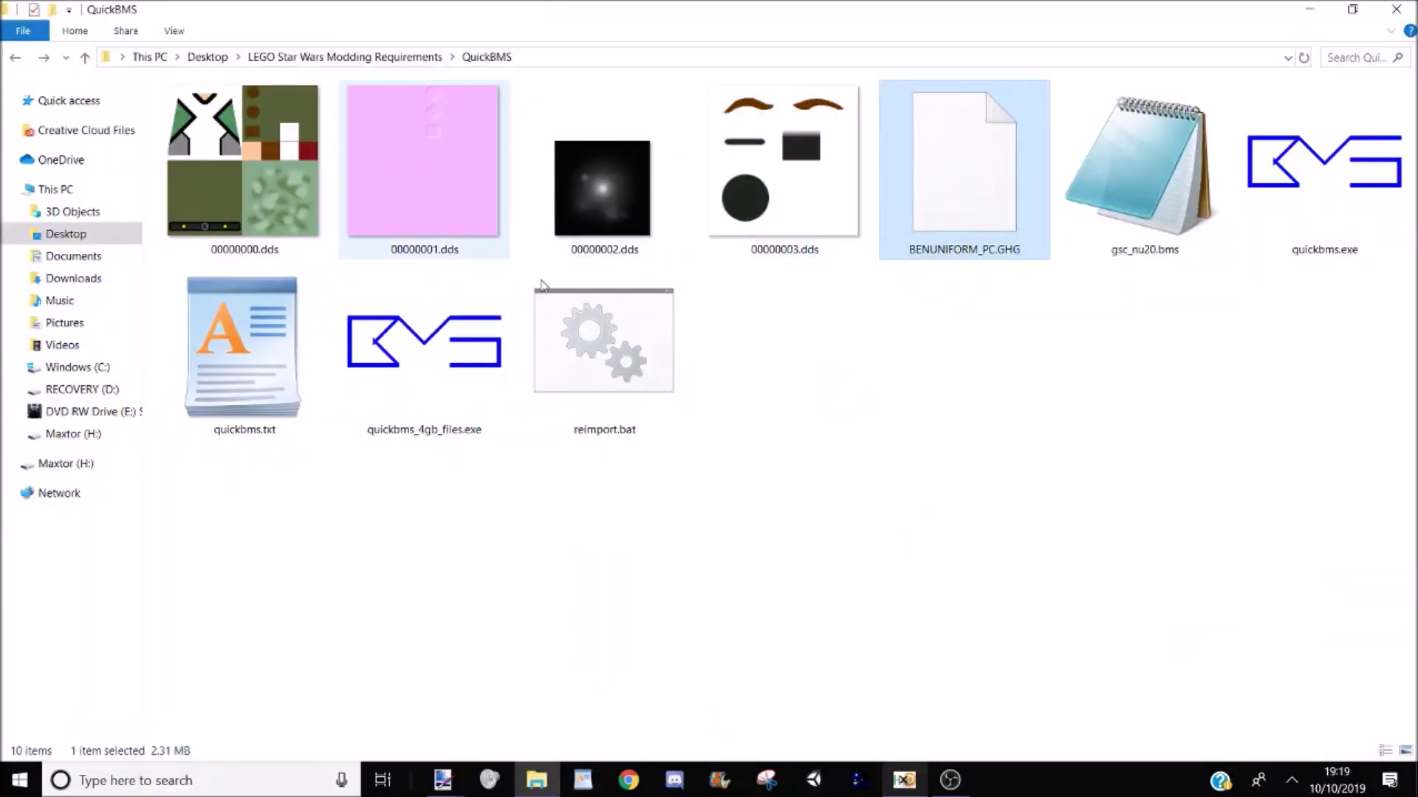
{"action": "key", "text": "alt+Tab"}
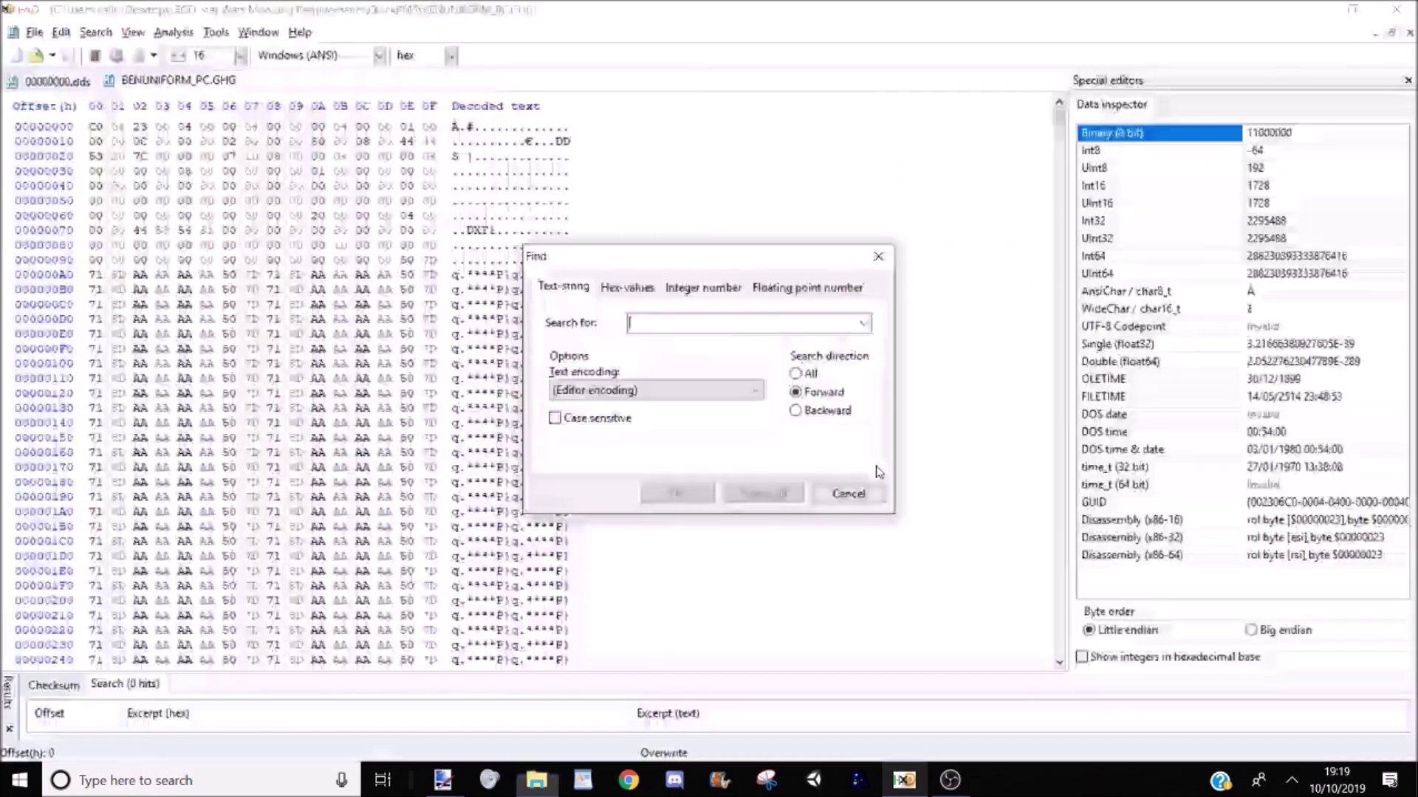
{"action": "left_click", "coordinate": [679, 494]}
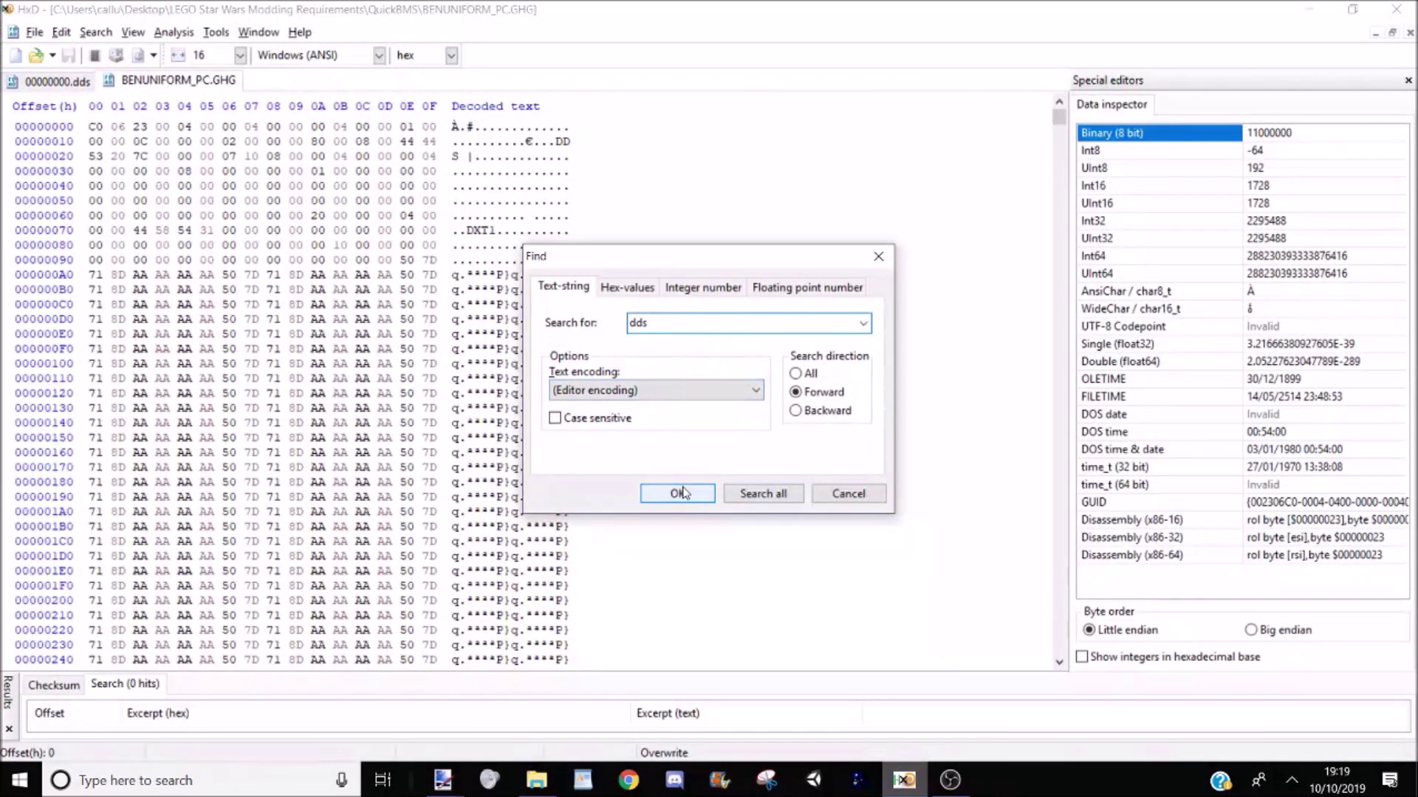
{"action": "key", "text": "ctrl+z"}
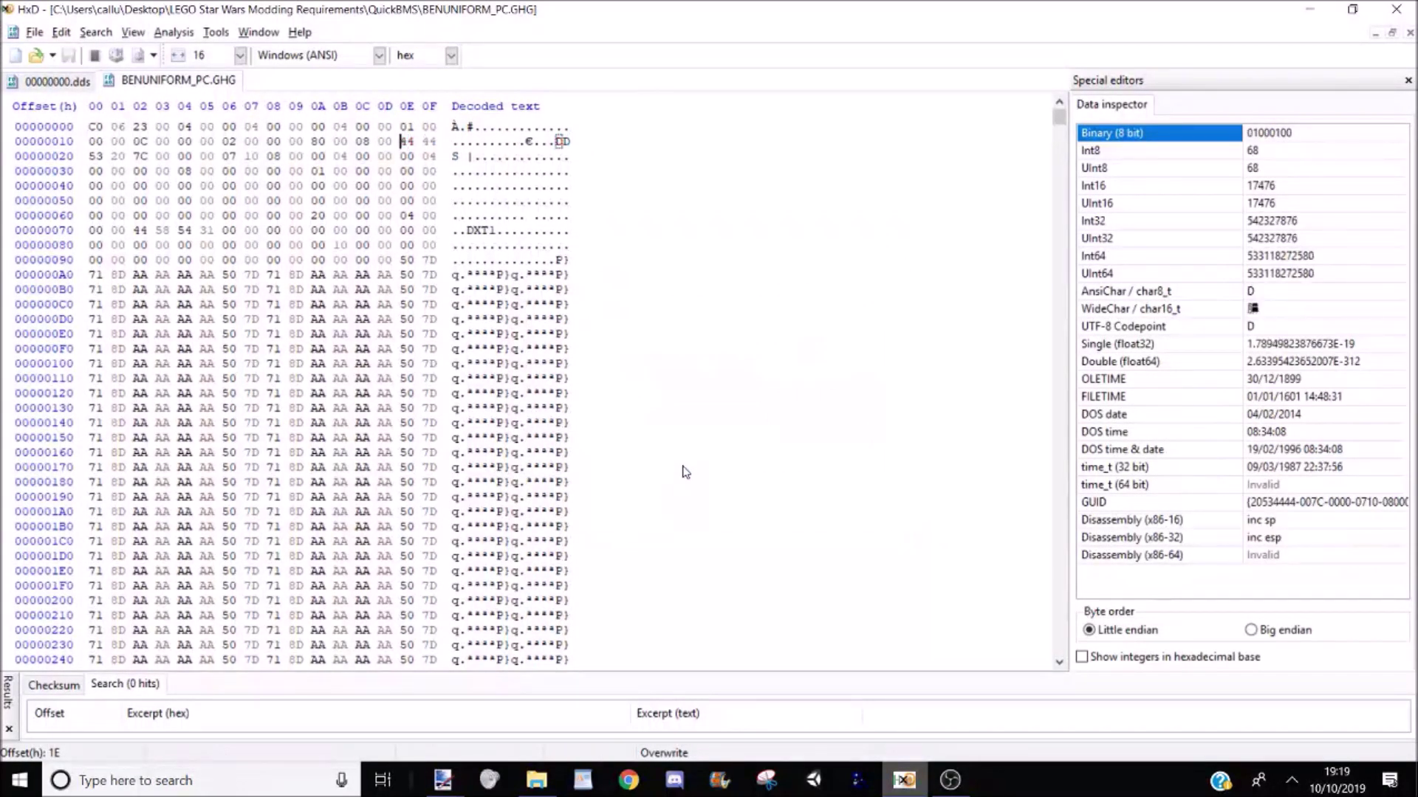
Step: Step through every 'dds' match in the GHG until no more are found
{"action": "key", "text": "ctrl+f"}
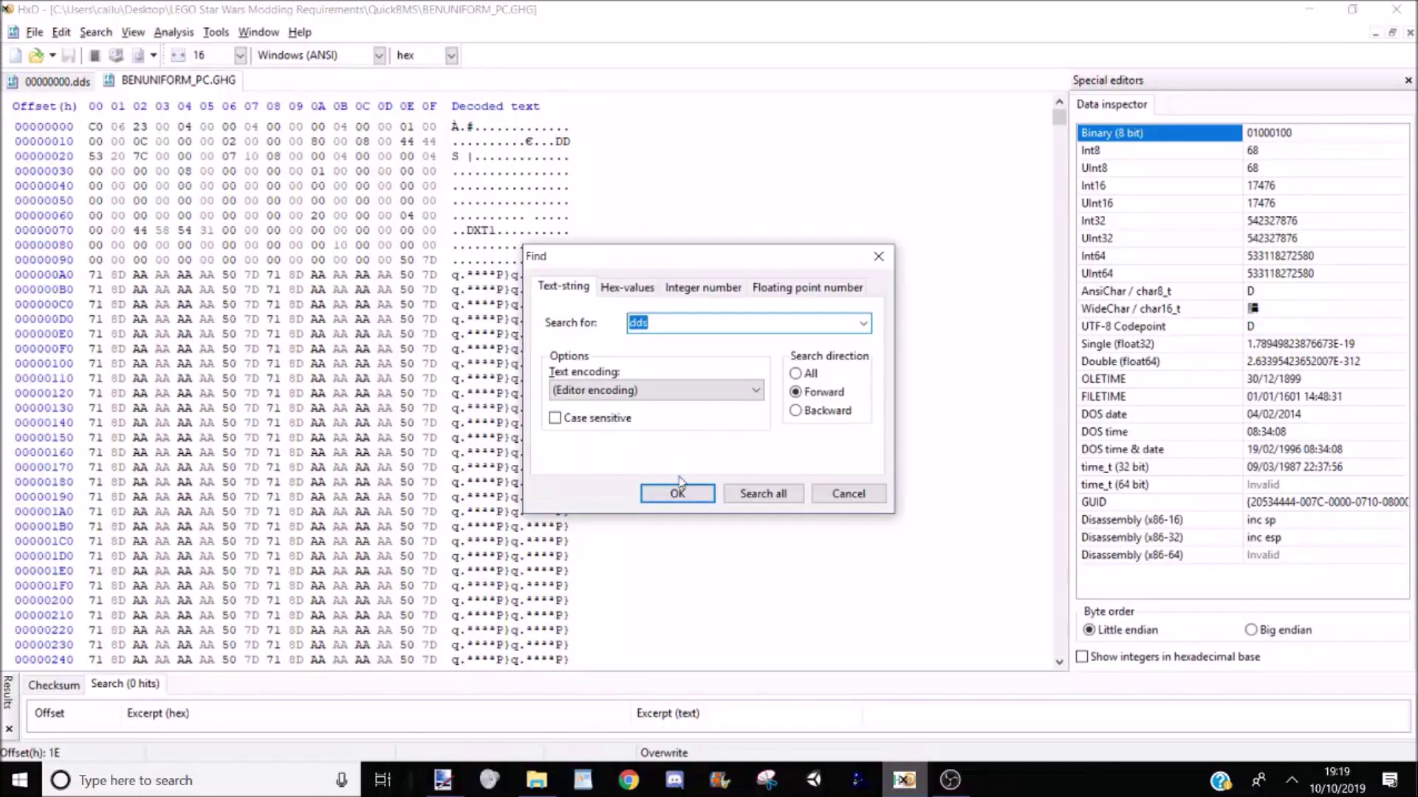
{"action": "left_click", "coordinate": [677, 493]}
{"action": "key", "text": "ctrl+f"}
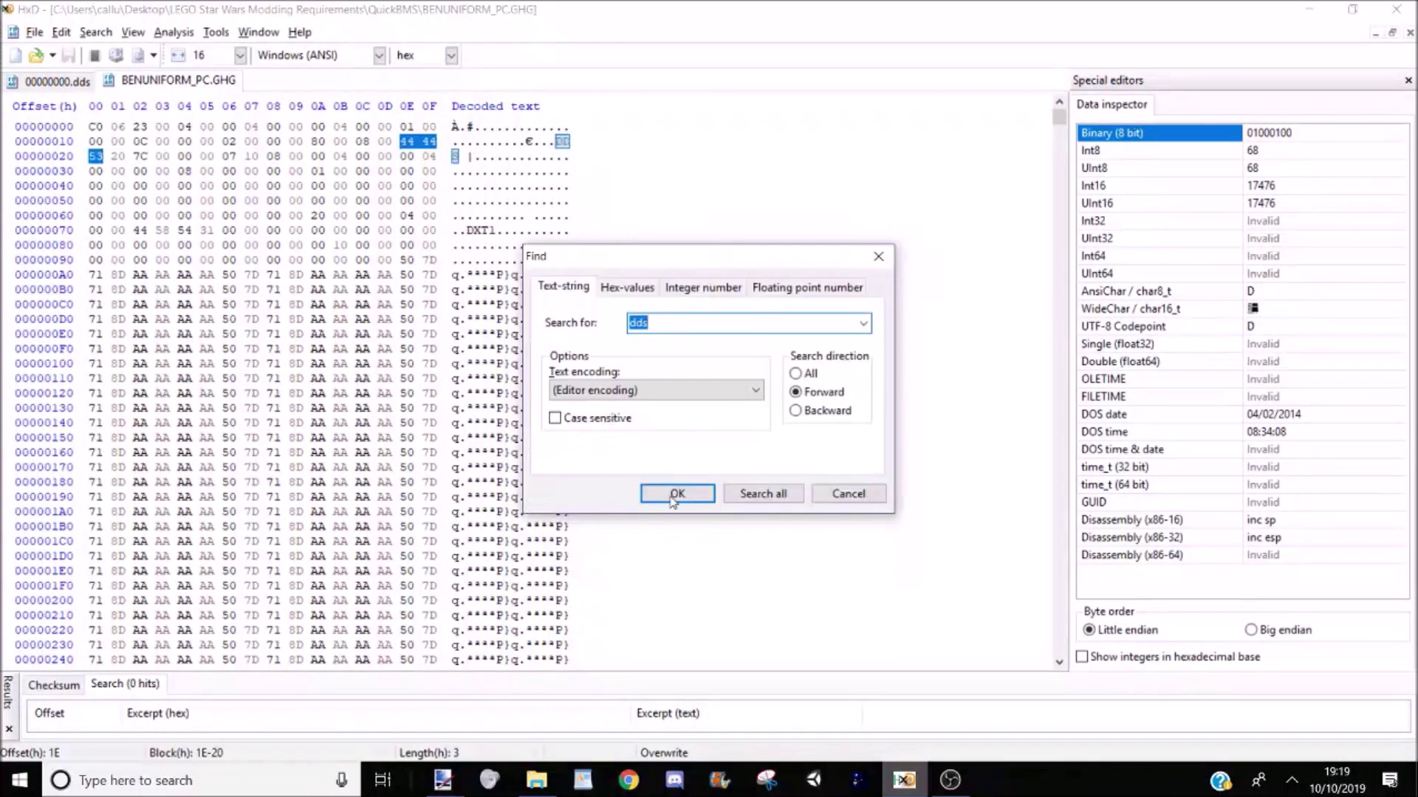
{"action": "left_click", "coordinate": [673, 499]}
{"action": "key", "text": "ctrl+f"}
{"action": "left_click", "coordinate": [673, 499]}
{"action": "key", "text": "ctrl+f"}
{"action": "left_click", "coordinate": [673, 499]}
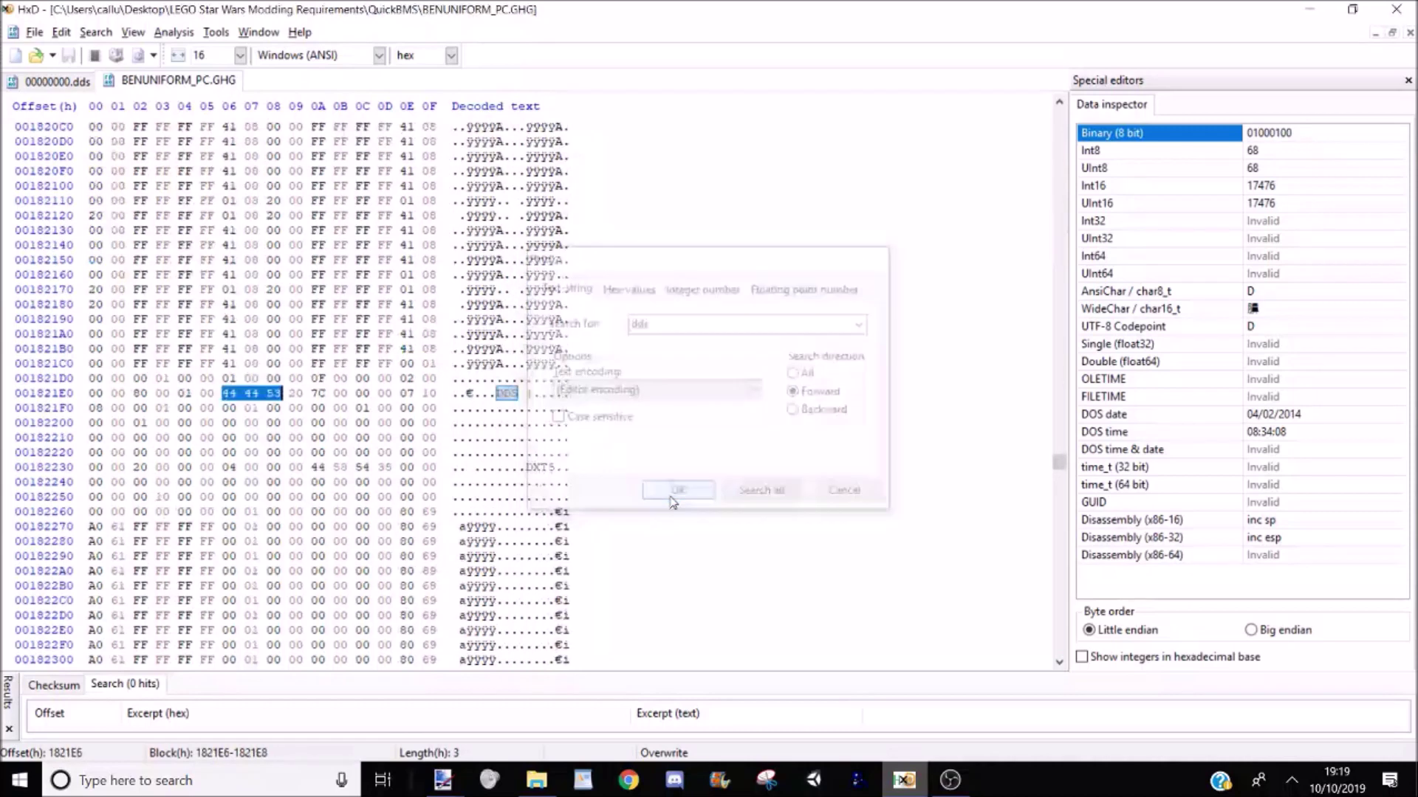
{"action": "key", "text": "ctrl+f"}
{"action": "left_click", "coordinate": [673, 499]}
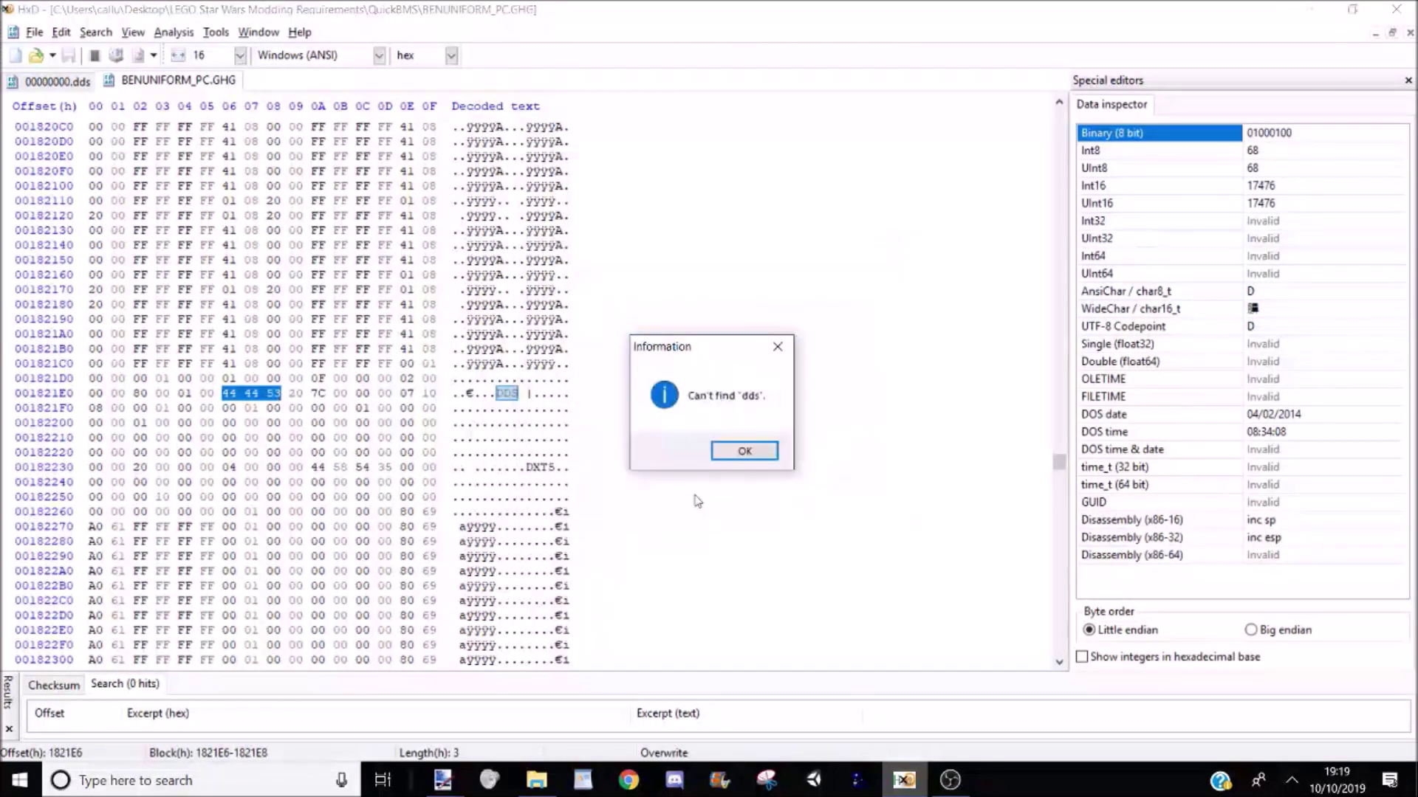
{"action": "left_click", "coordinate": [740, 450]}
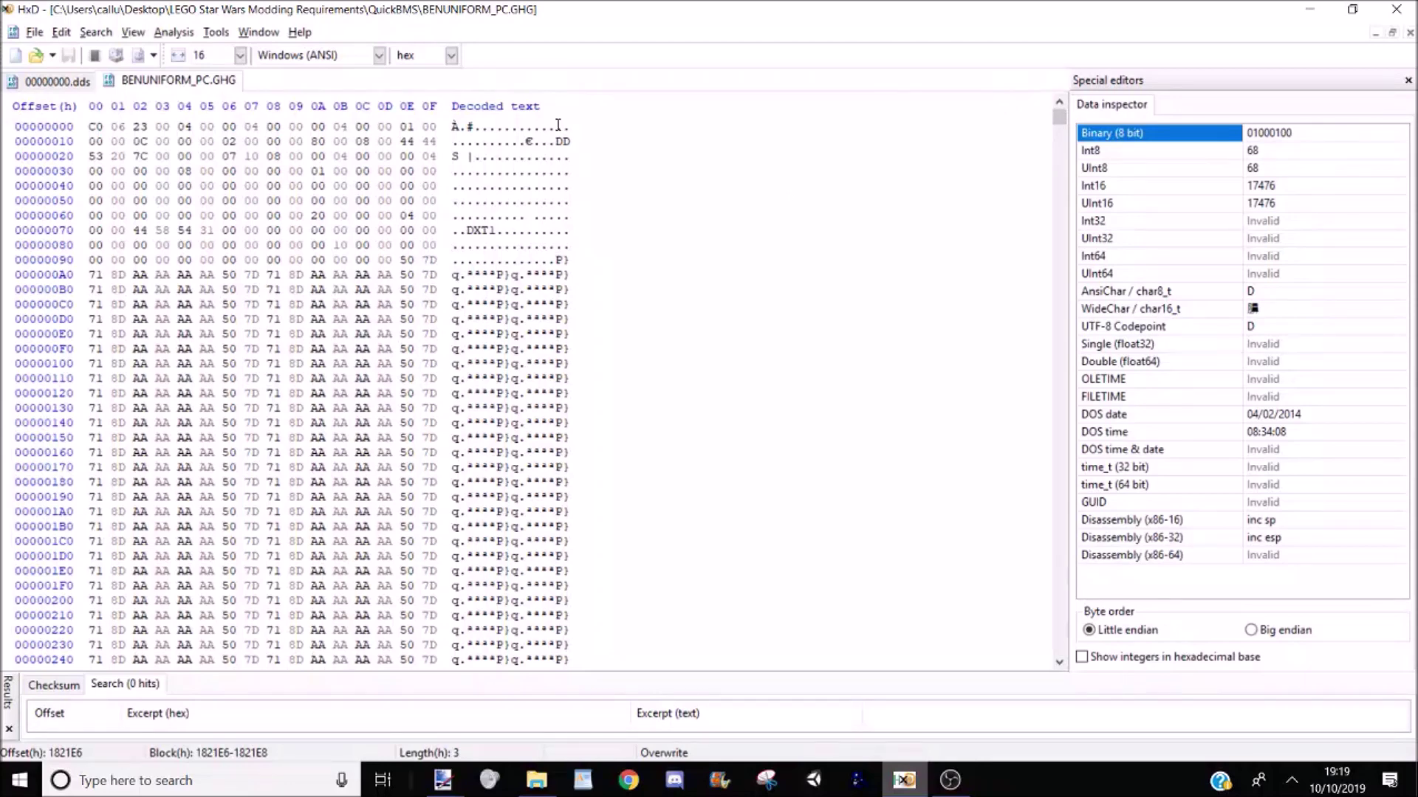
Step: Place the cursor on the first DDS header at offset 1E in the GHG
{"action": "left_click", "coordinate": [53, 83]}
{"action": "left_click", "coordinate": [166, 81]}
{"action": "left_click", "coordinate": [558, 144]}
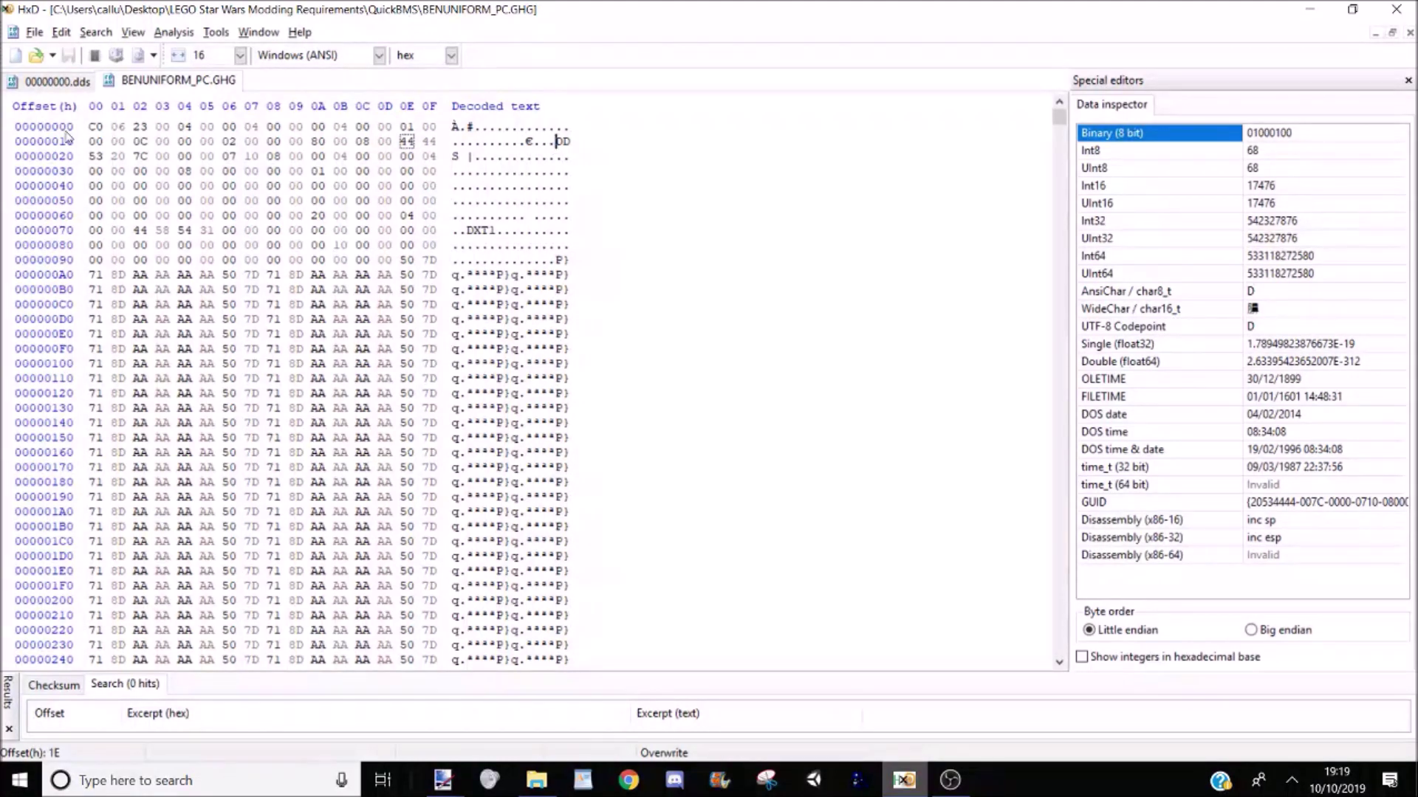
{"action": "left_click", "coordinate": [36, 83]}
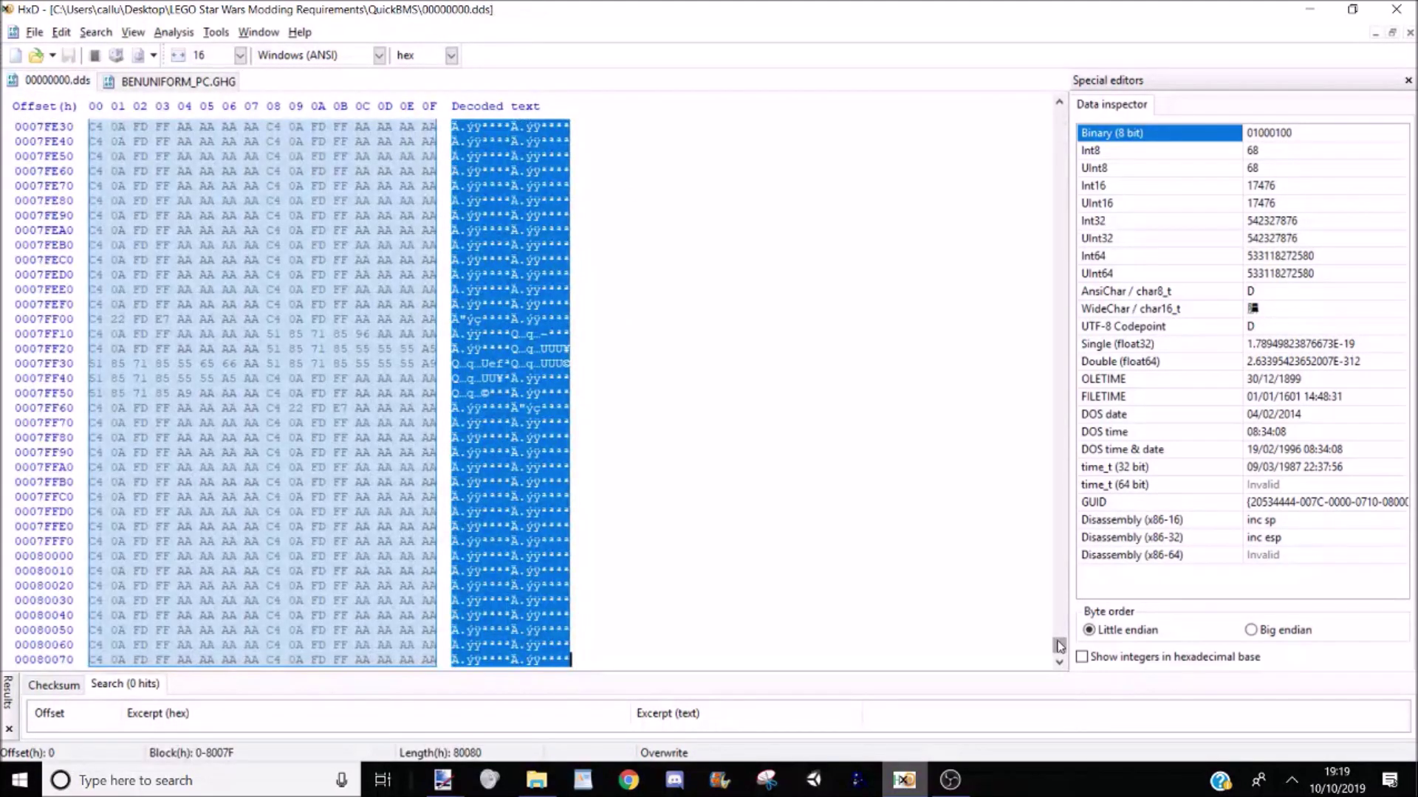
Step: Paste-write the copied texture over the GHG's DDS data at offset 1E, cancelling Paste insert
{"action": "left_click_drag", "start_coordinate": [1060, 647], "coordinate": [1044, 94]}
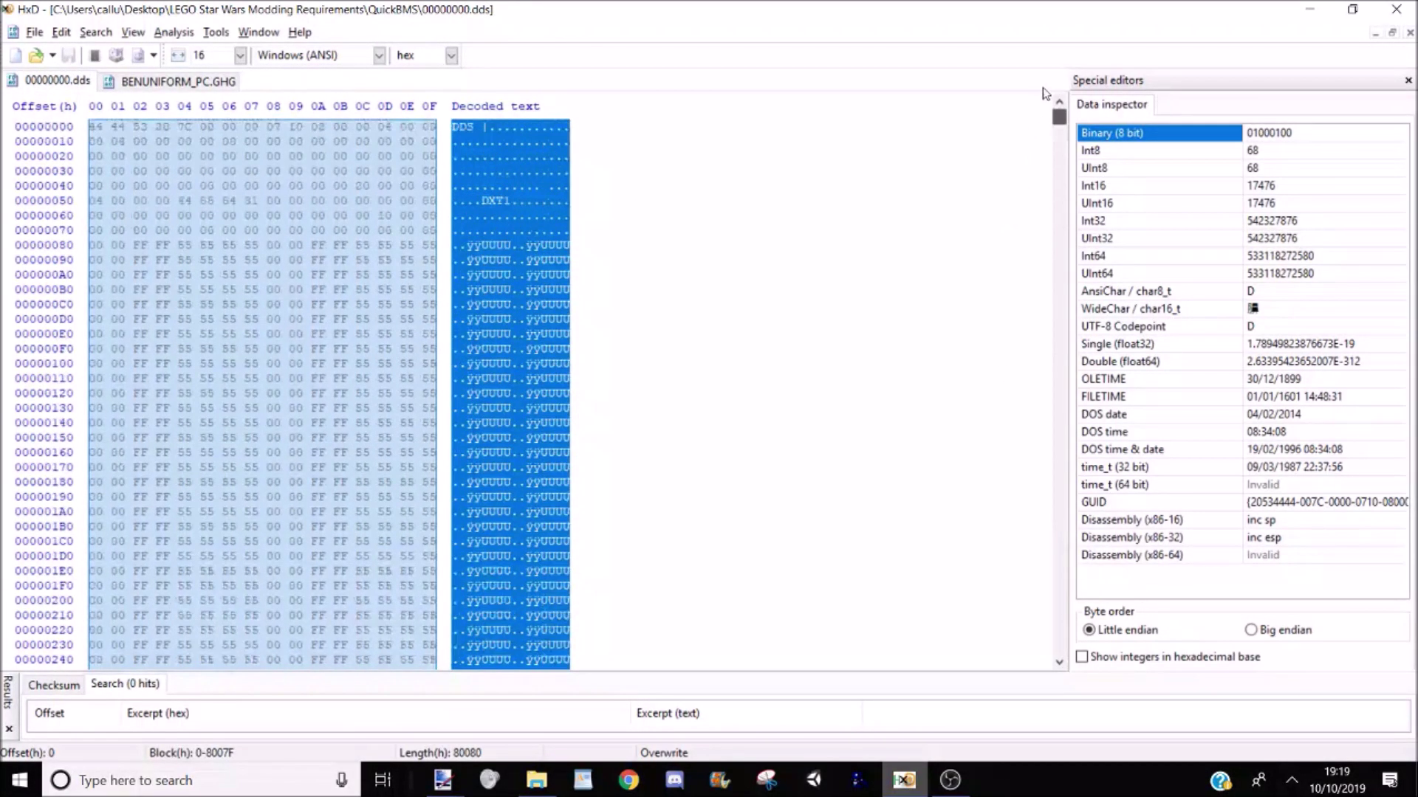
{"action": "left_click", "coordinate": [459, 125]}
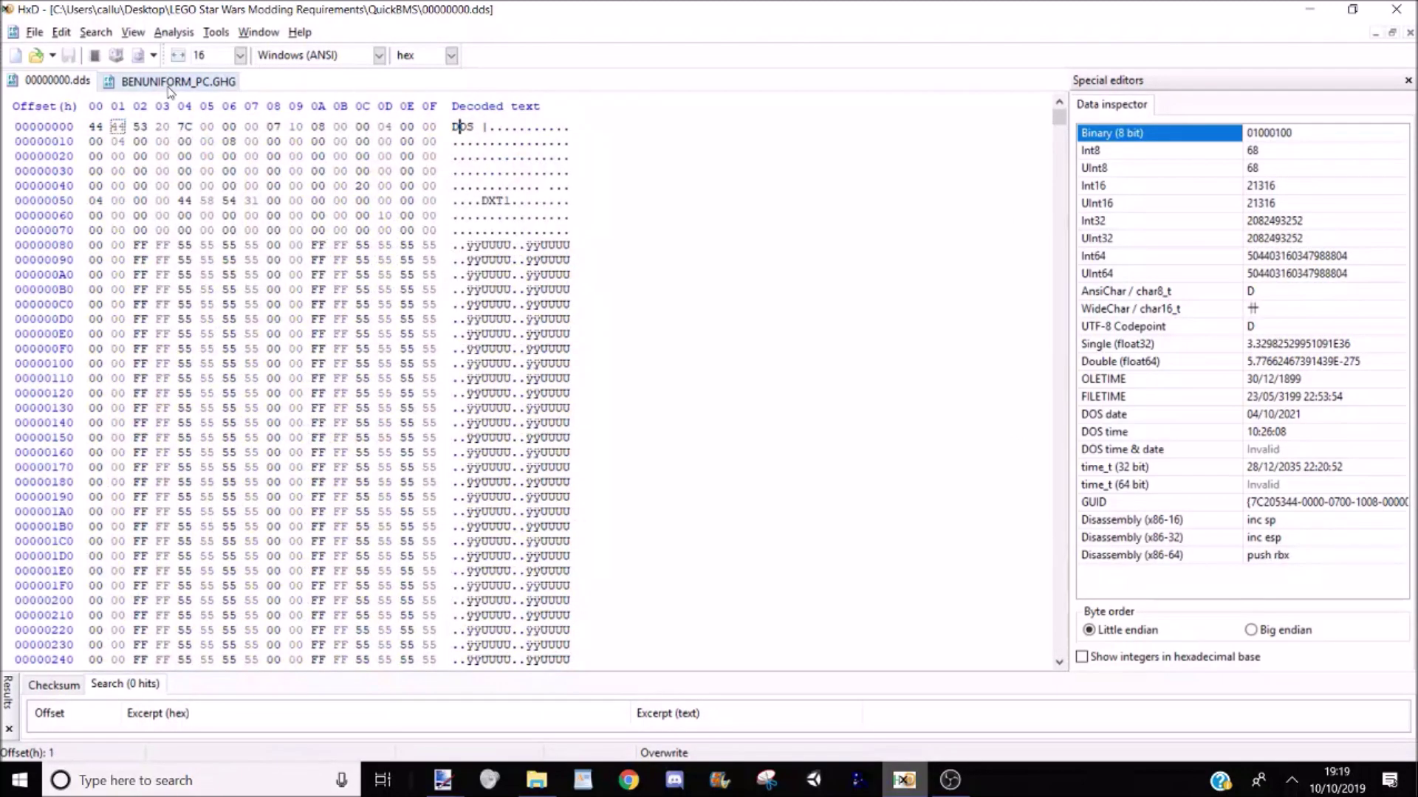
{"action": "left_click", "coordinate": [177, 82]}
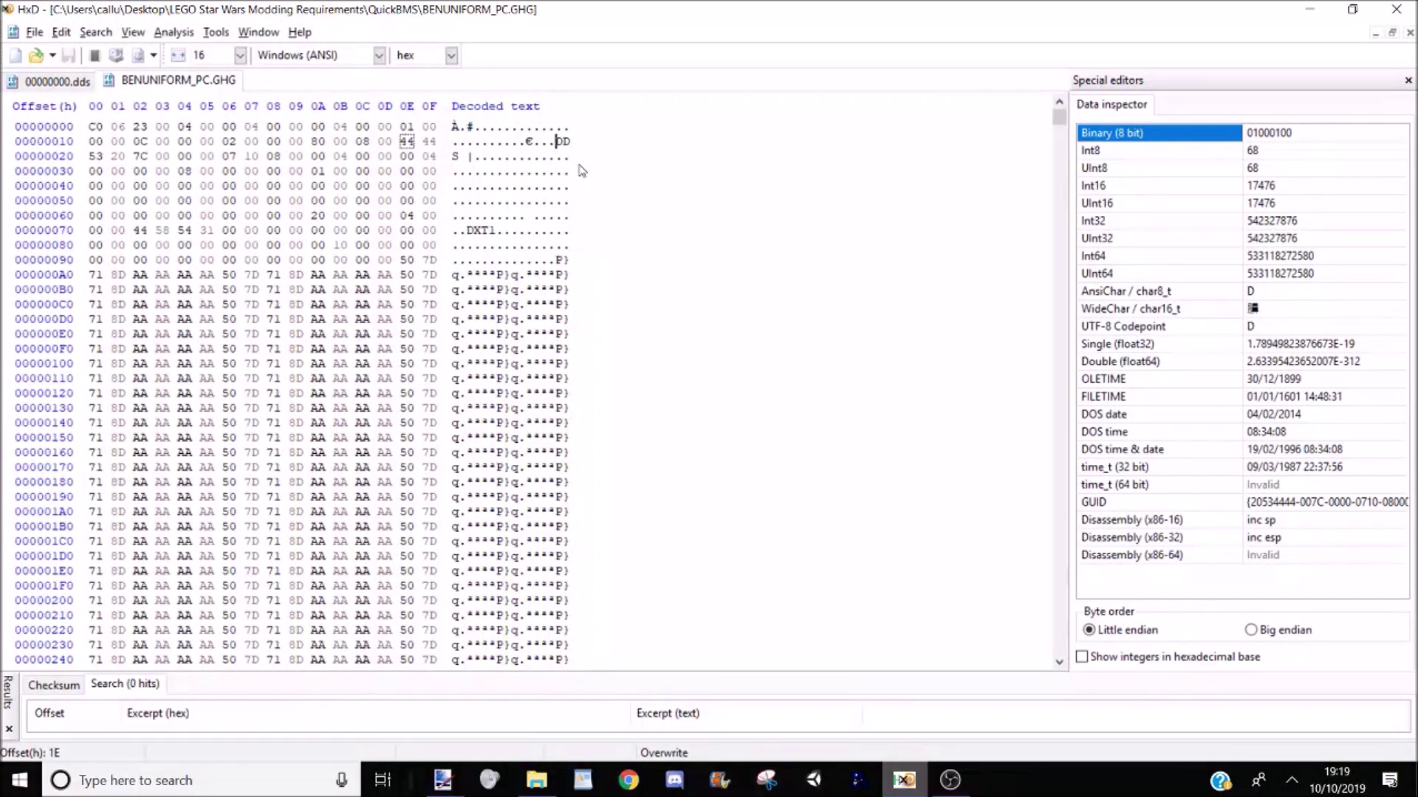
{"action": "right_click", "coordinate": [557, 143]}
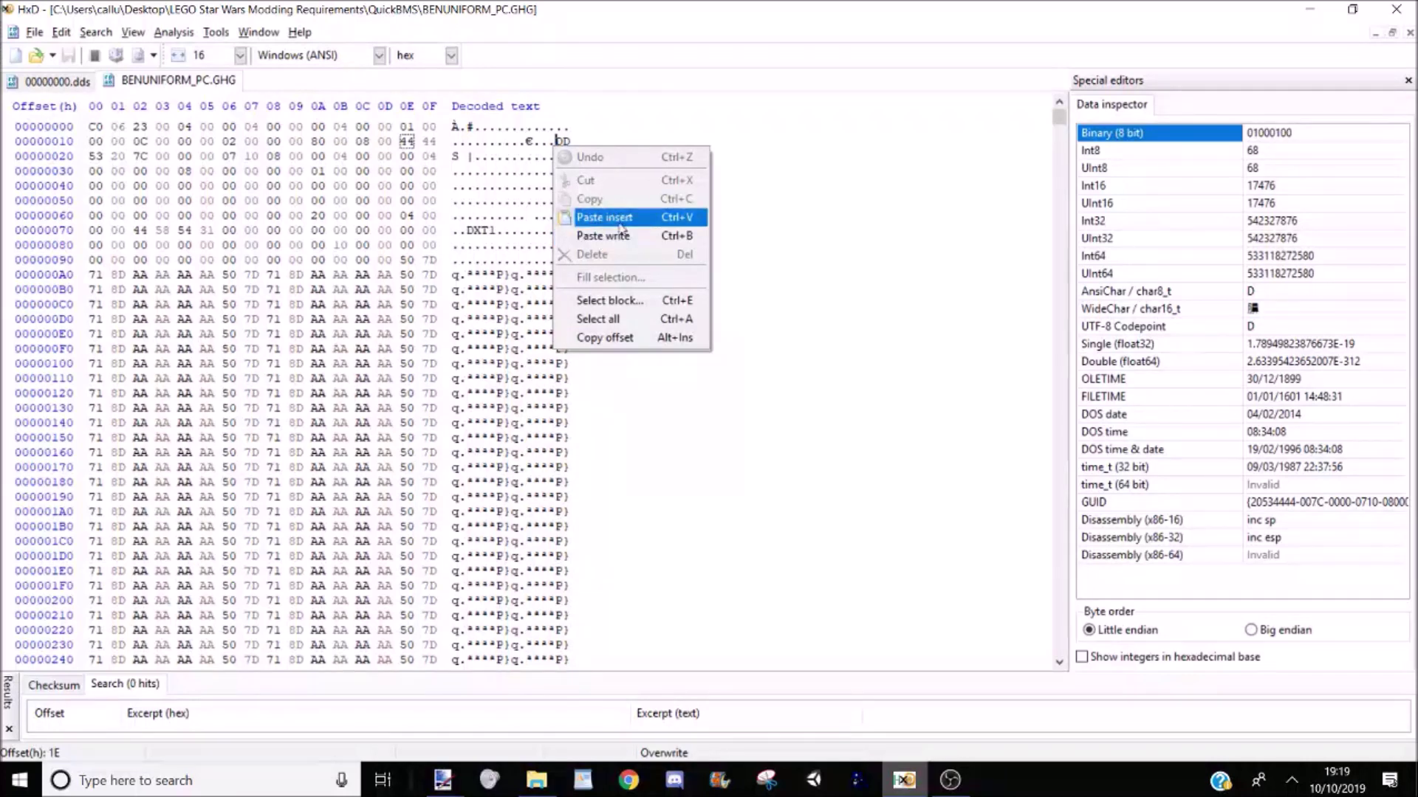
{"action": "left_click", "coordinate": [601, 217]}
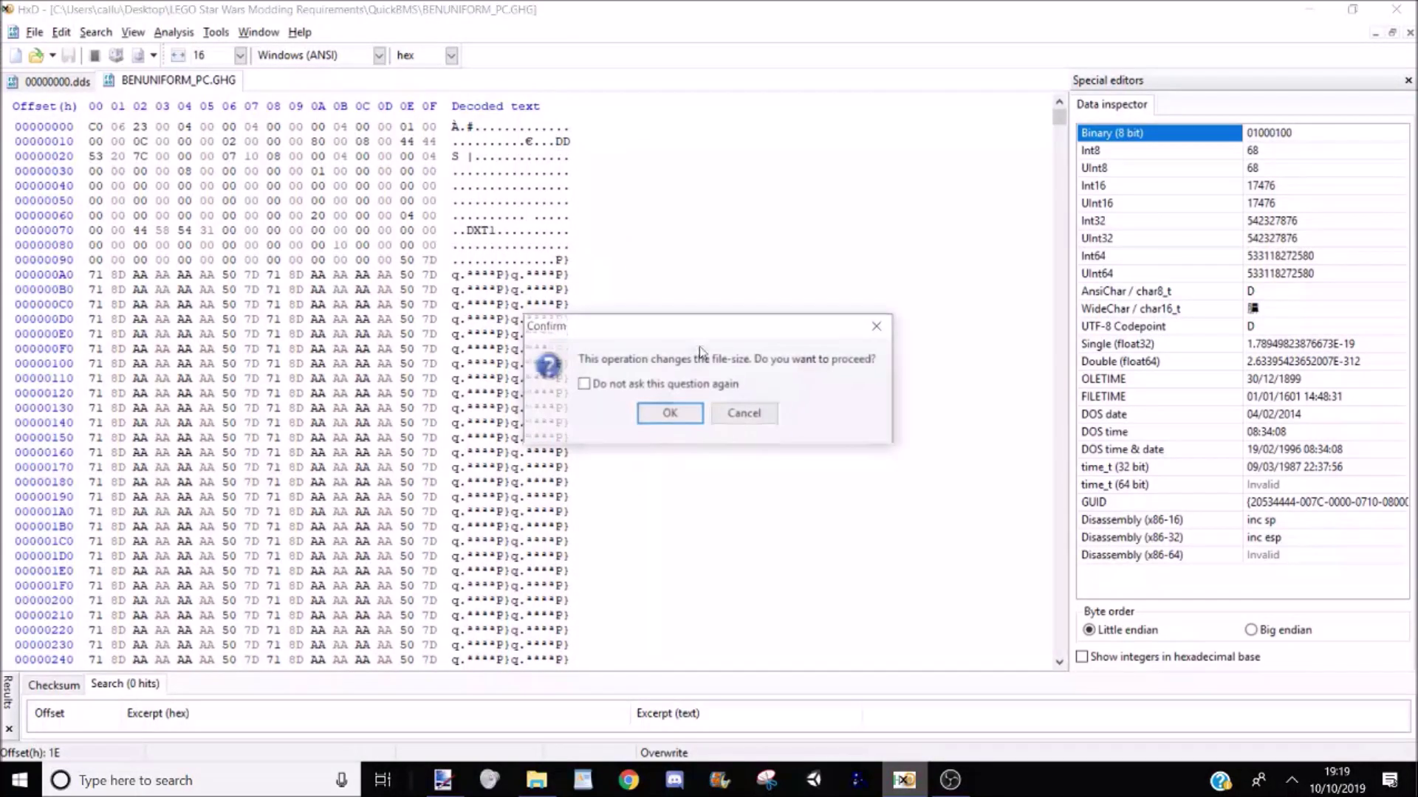
{"action": "left_click", "coordinate": [745, 416]}
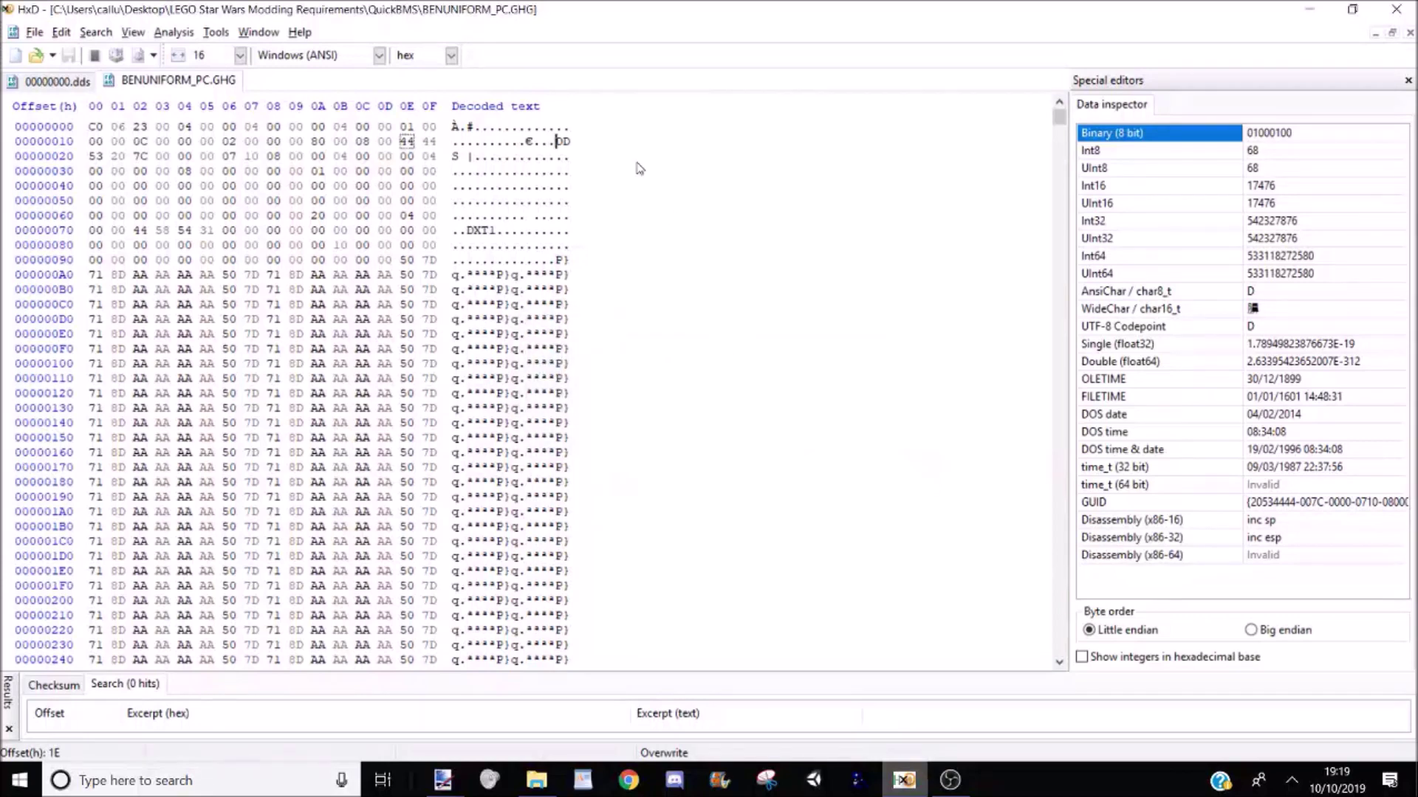
{"action": "right_click", "coordinate": [557, 142]}
{"action": "left_click", "coordinate": [607, 233]}
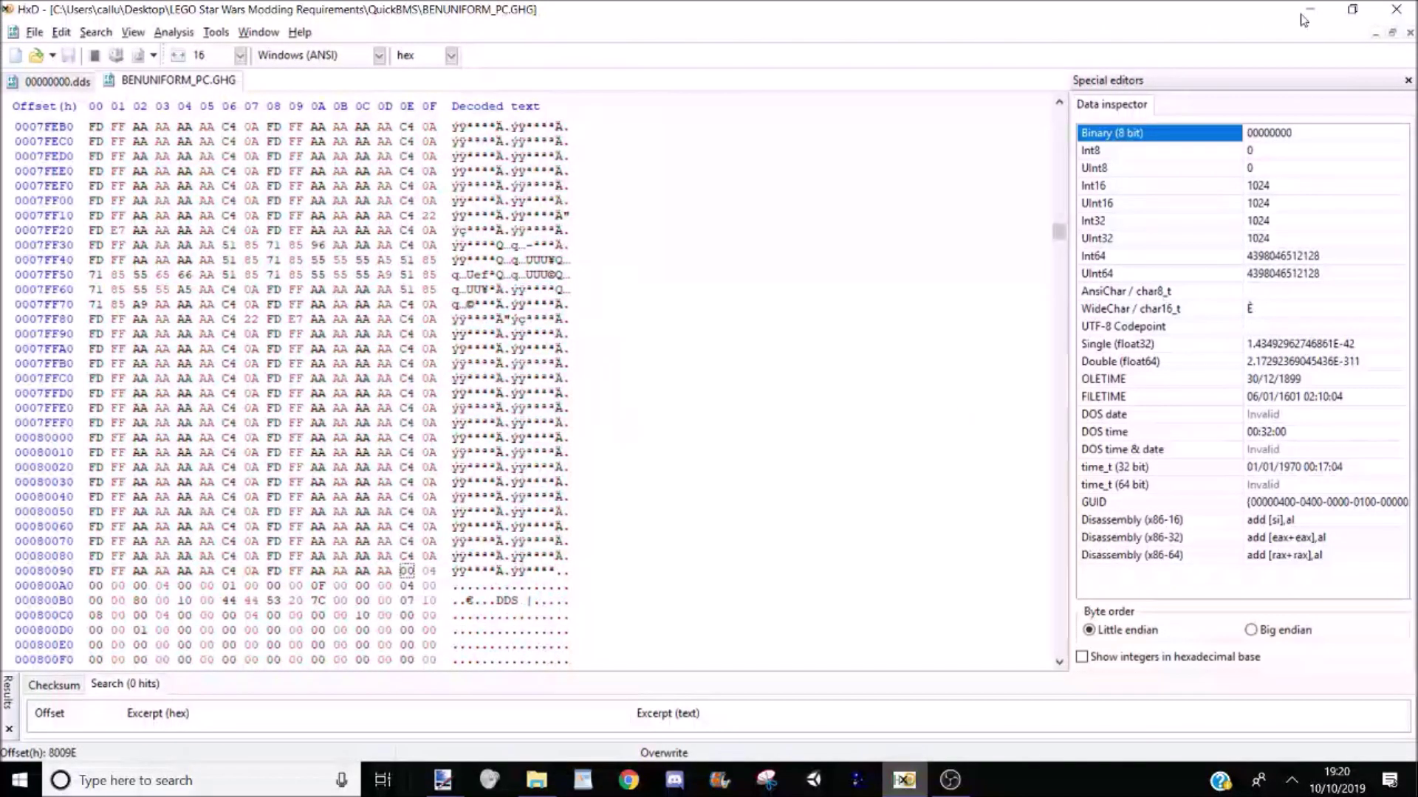
{"action": "key", "text": "alt+Tab"}
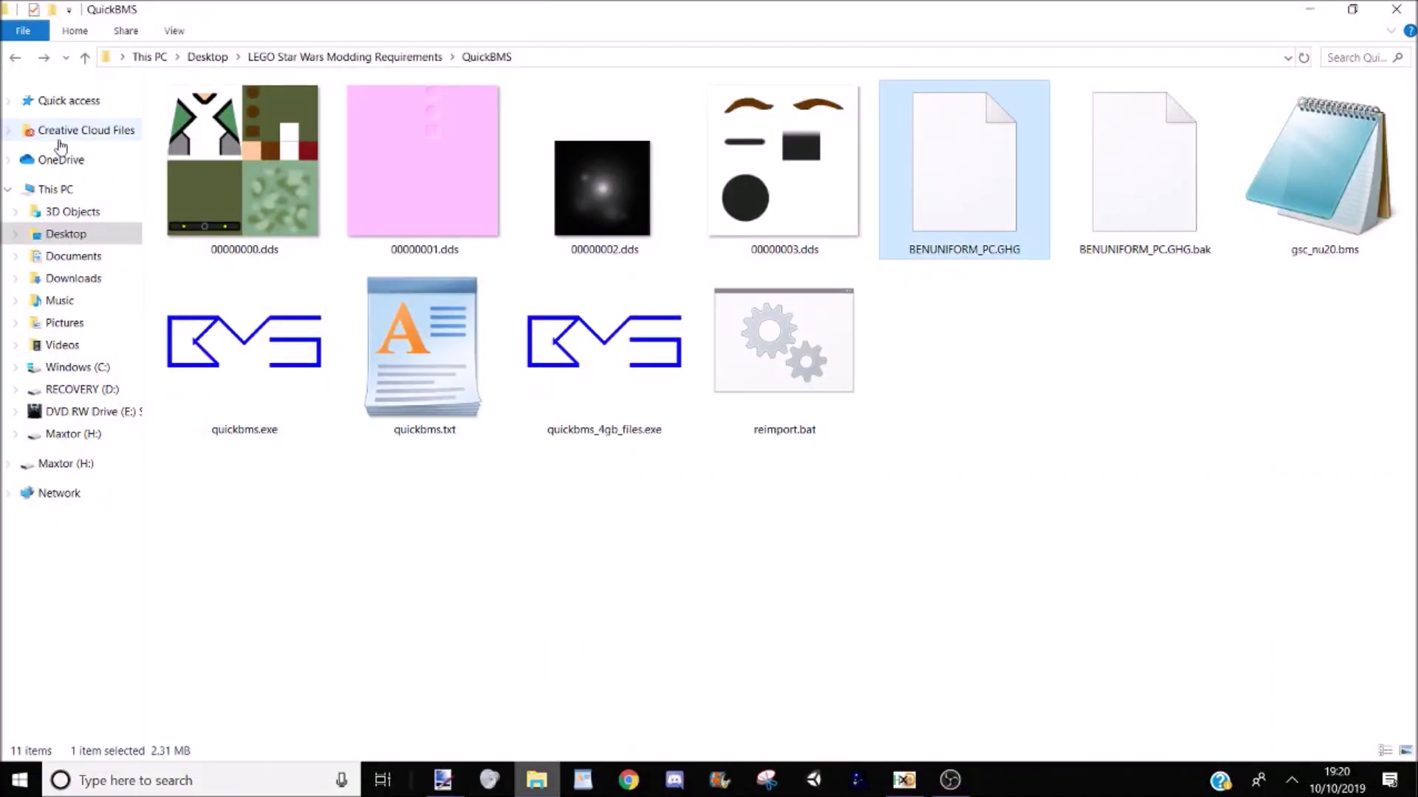
Step: Paste the edited BENUNIFORM_PC.GHG into CHARS\BENUNIFORM, replacing the existing file
{"action": "left_click", "coordinate": [66, 58]}
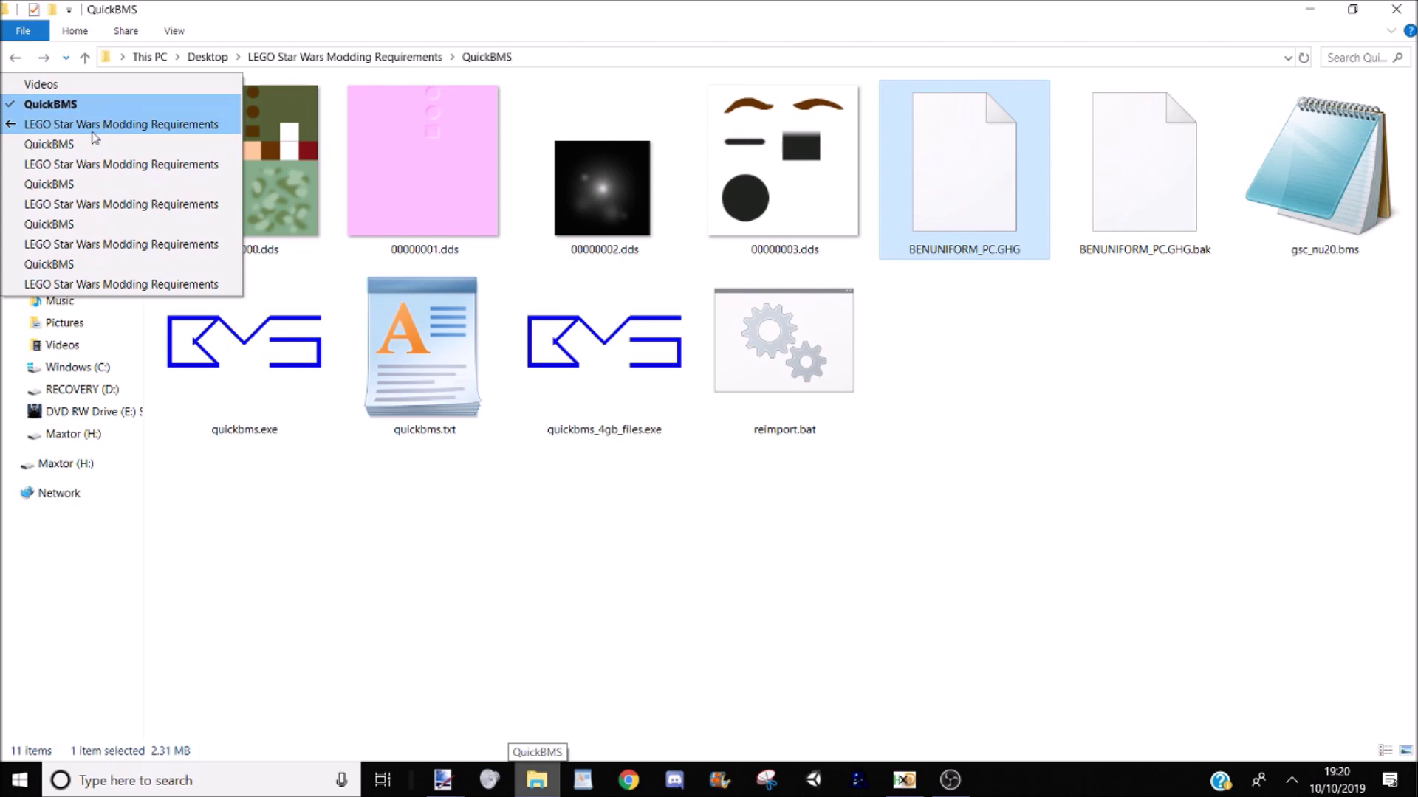
{"action": "left_click", "coordinate": [96, 126]}
{"action": "double_click", "coordinate": [569, 164]}
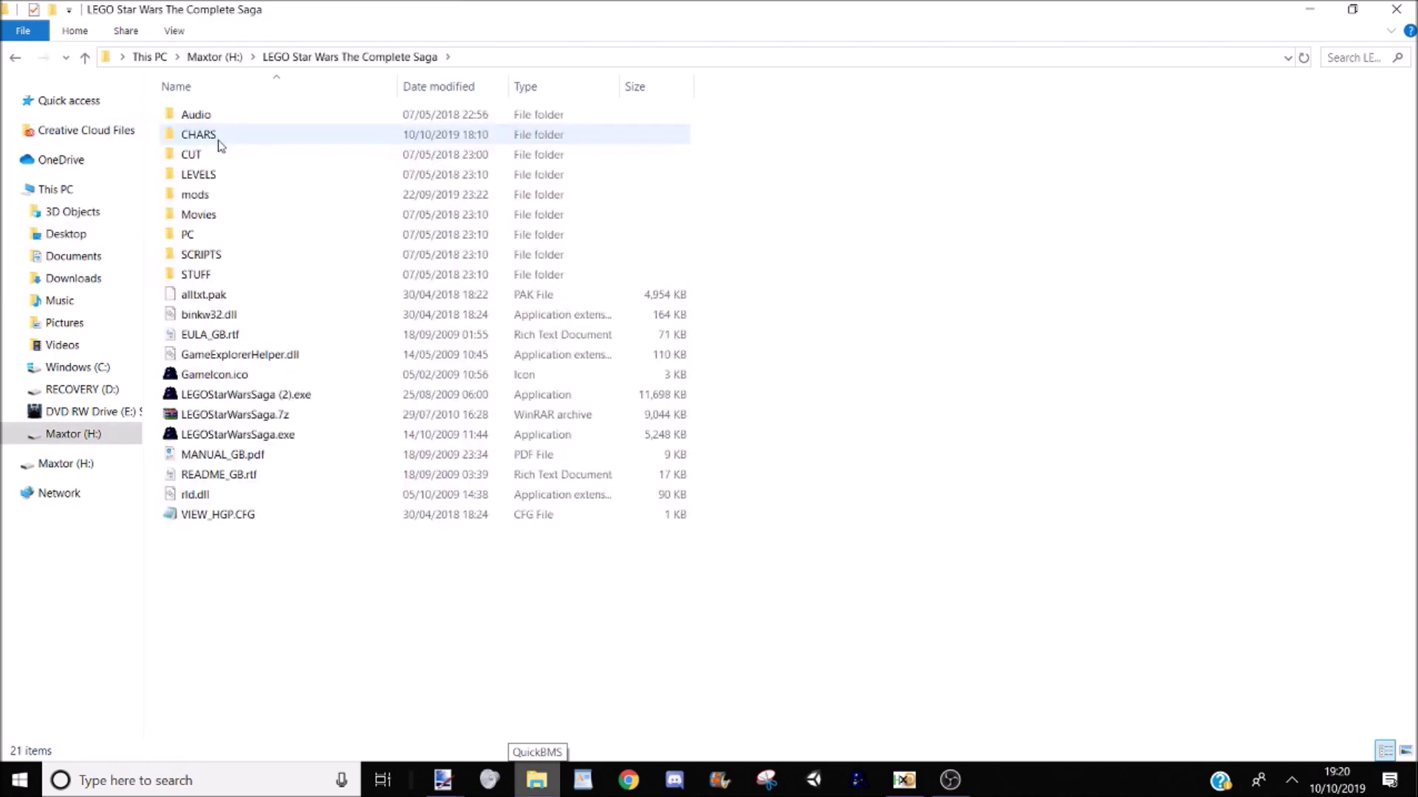
{"action": "double_click", "coordinate": [222, 134]}
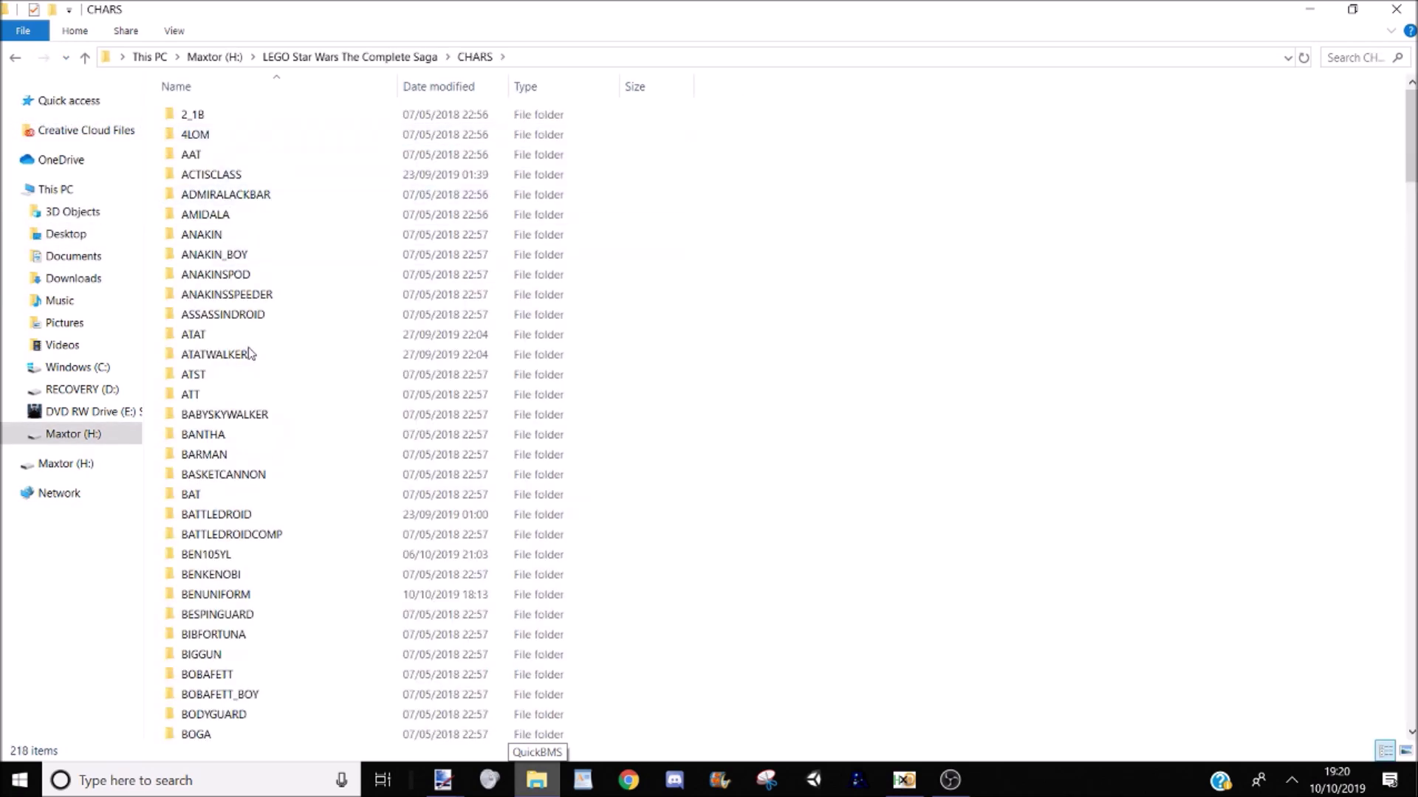
{"action": "double_click", "coordinate": [236, 595]}
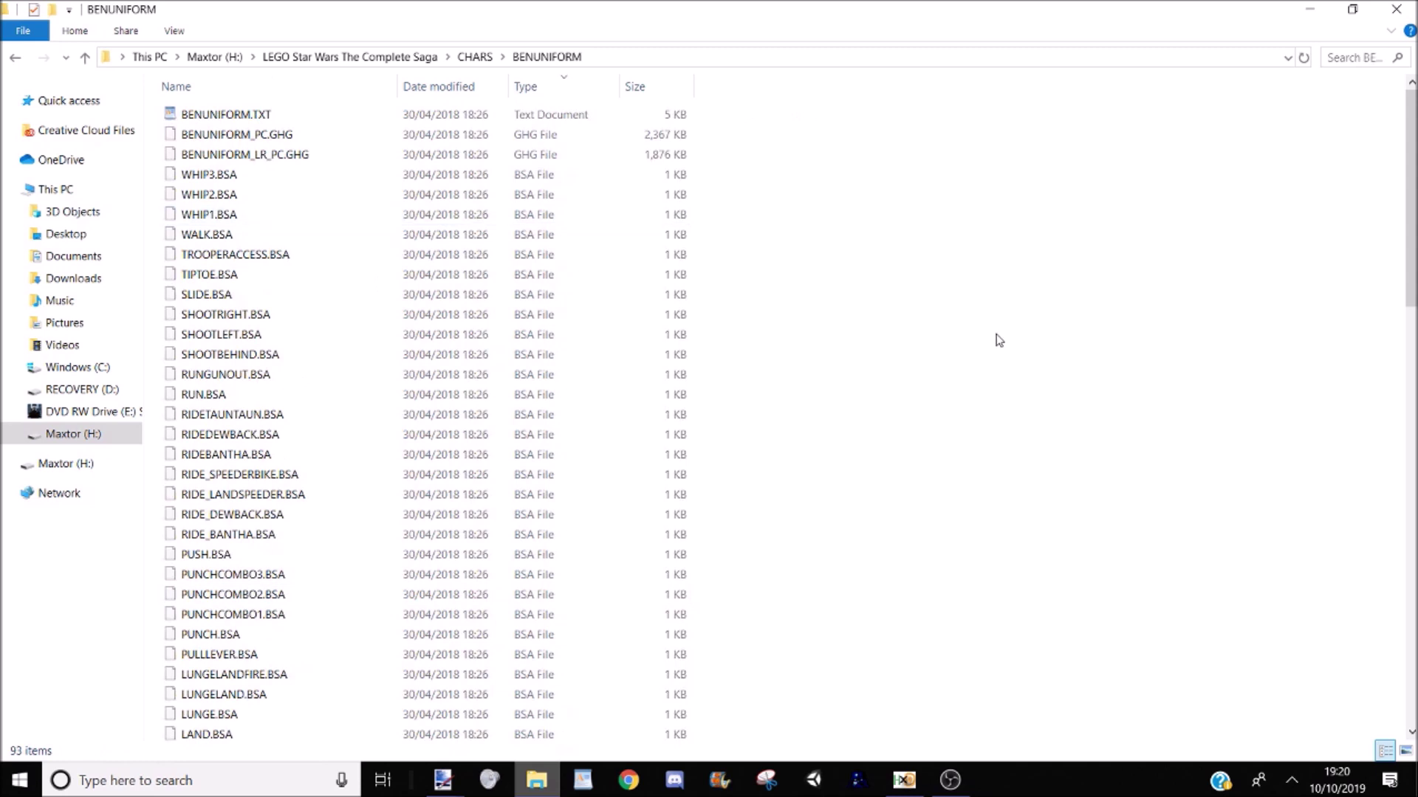
{"action": "key", "text": "ctrl+v"}
{"action": "left_click", "coordinate": [712, 317]}
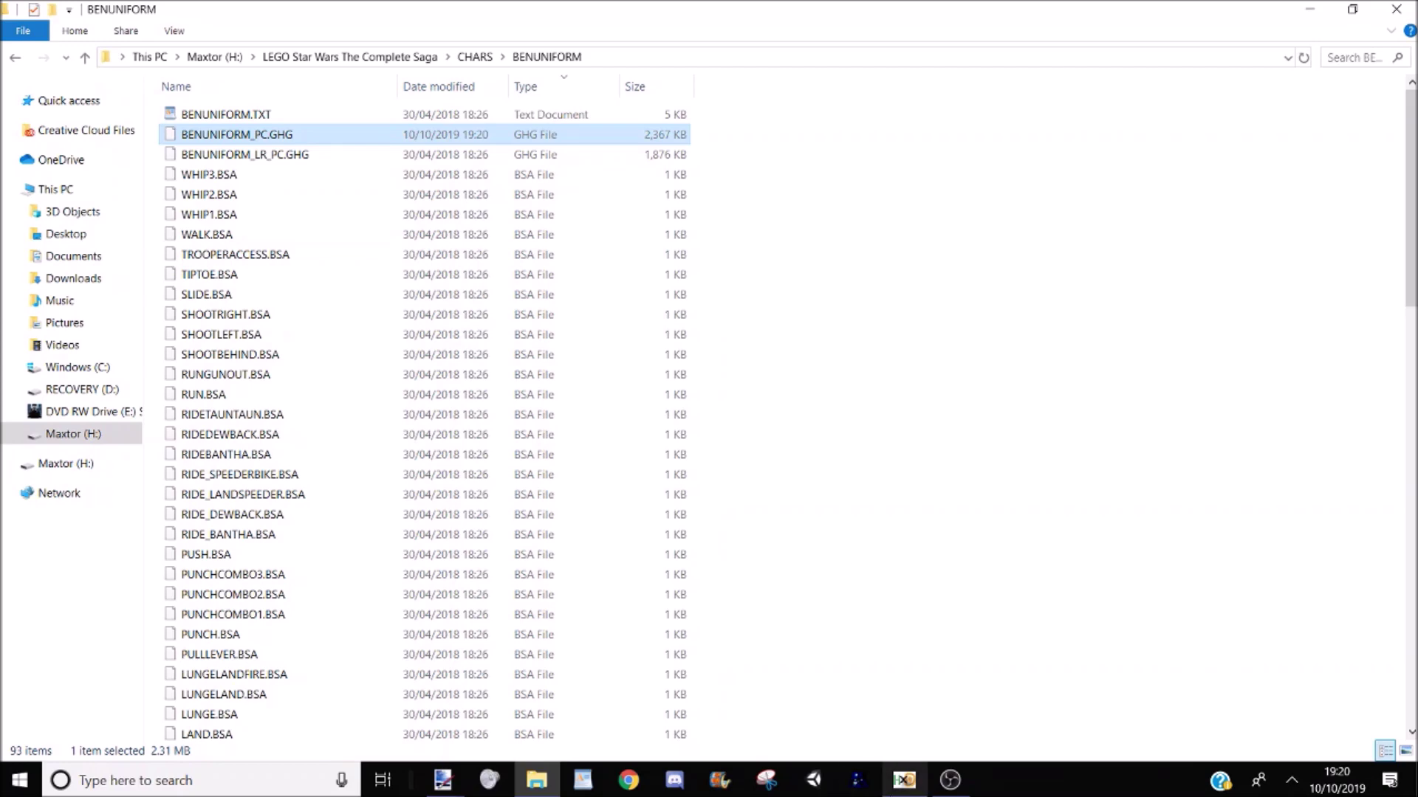
Step: Minimize HxD and return up to the LEGO Star Wars The Complete Saga folder
{"action": "left_click", "coordinate": [904, 781]}
{"action": "left_click", "coordinate": [904, 780]}
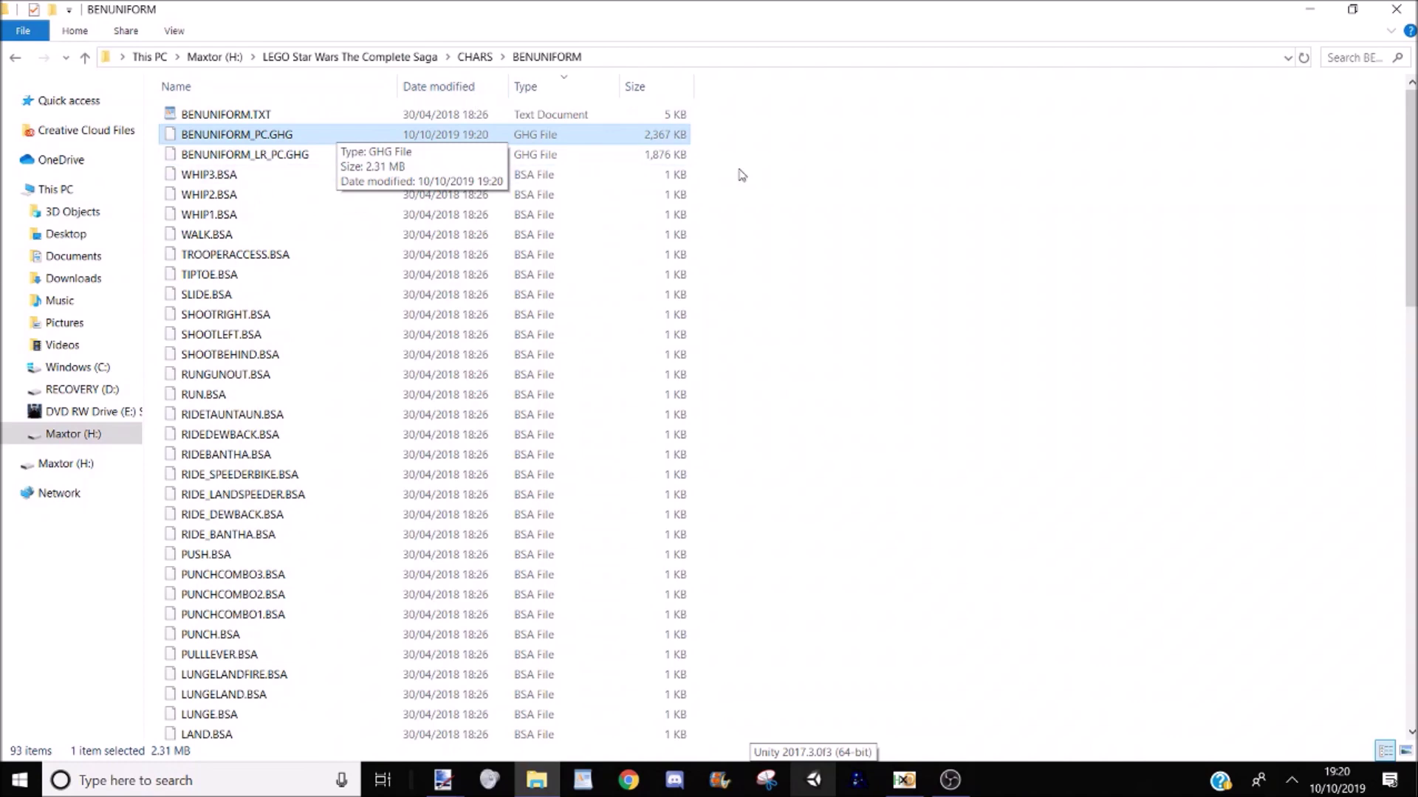
{"action": "left_click", "coordinate": [1006, 171]}
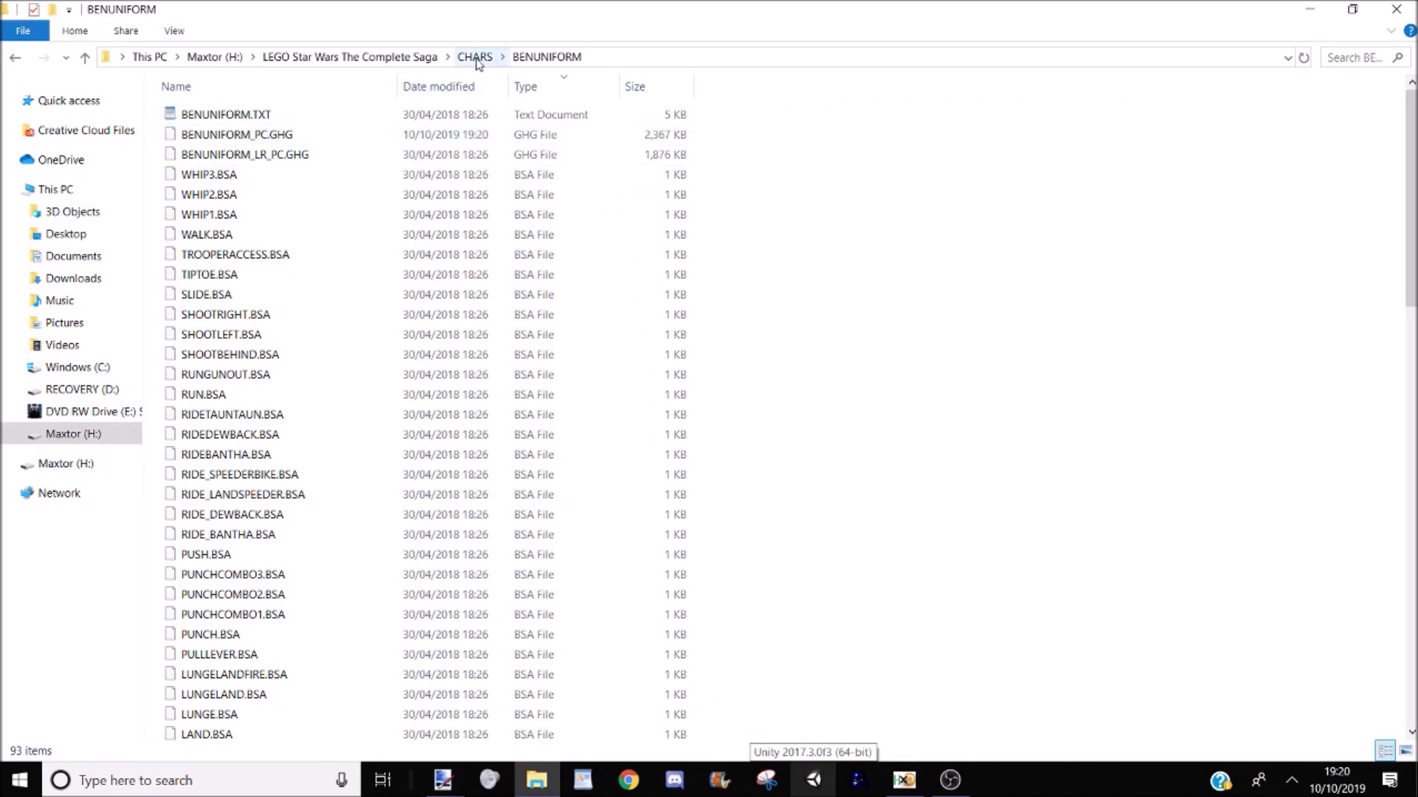
{"action": "left_click", "coordinate": [474, 56]}
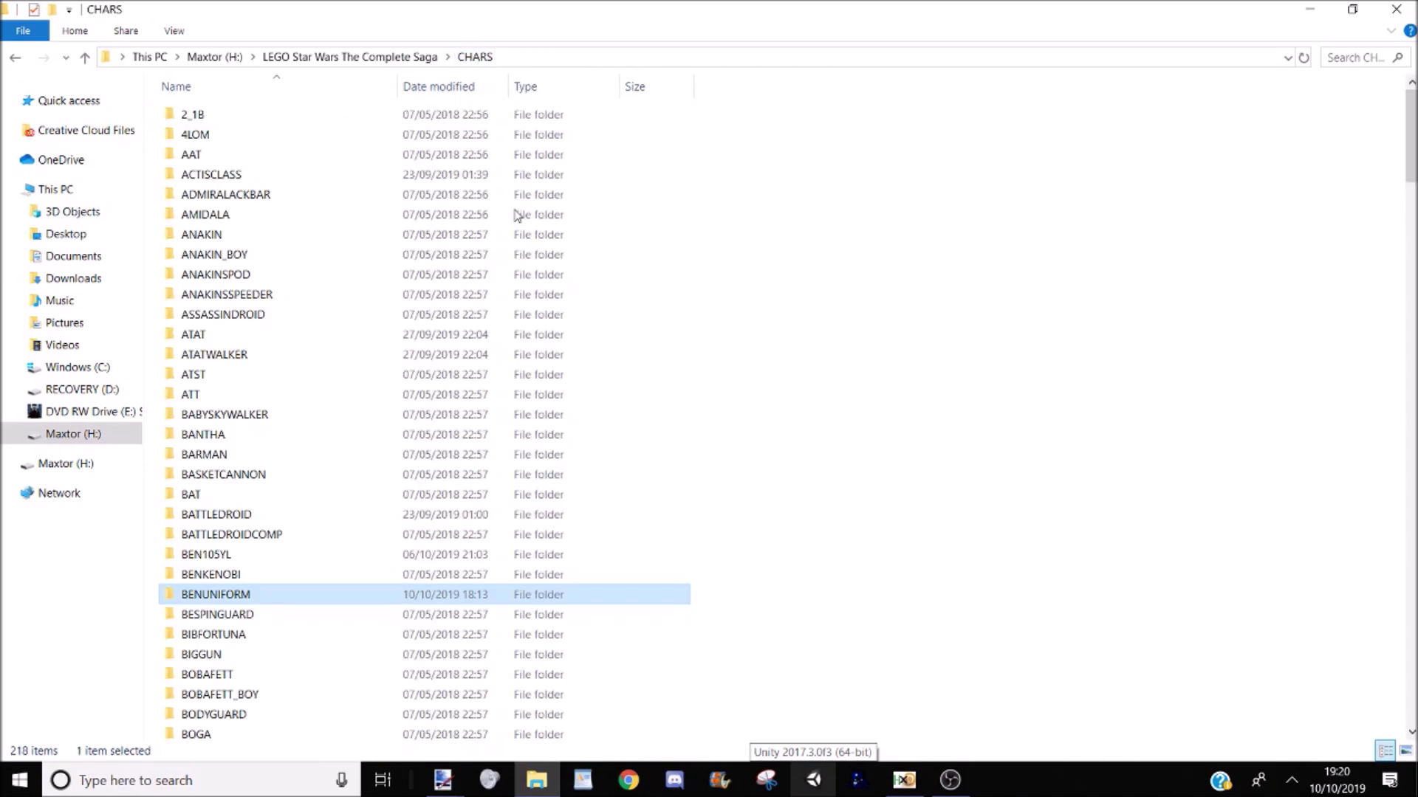
{"action": "left_click", "coordinate": [364, 56]}
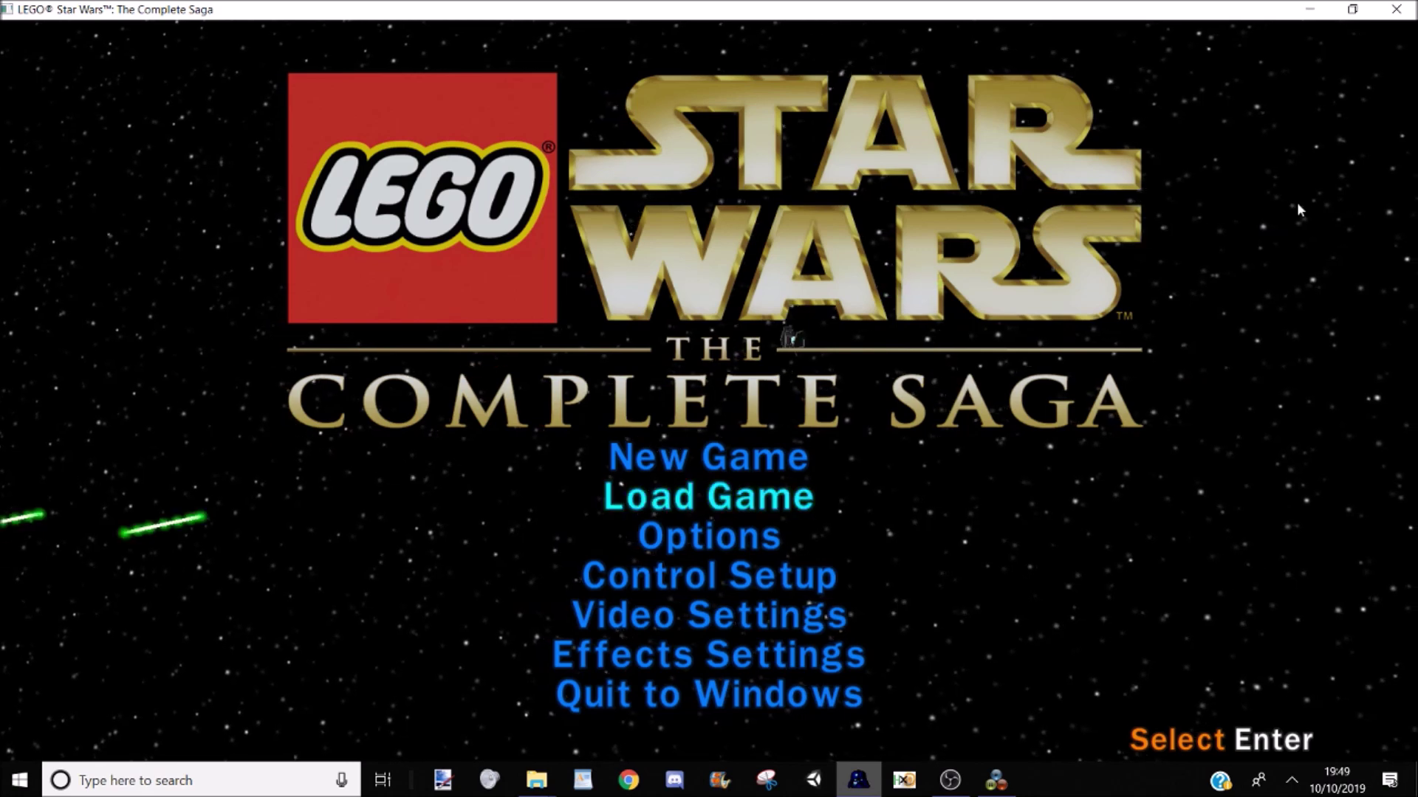
Step: Choose Load Game on the title menu and load the Game 1 save
{"action": "key", "text": "Return"}
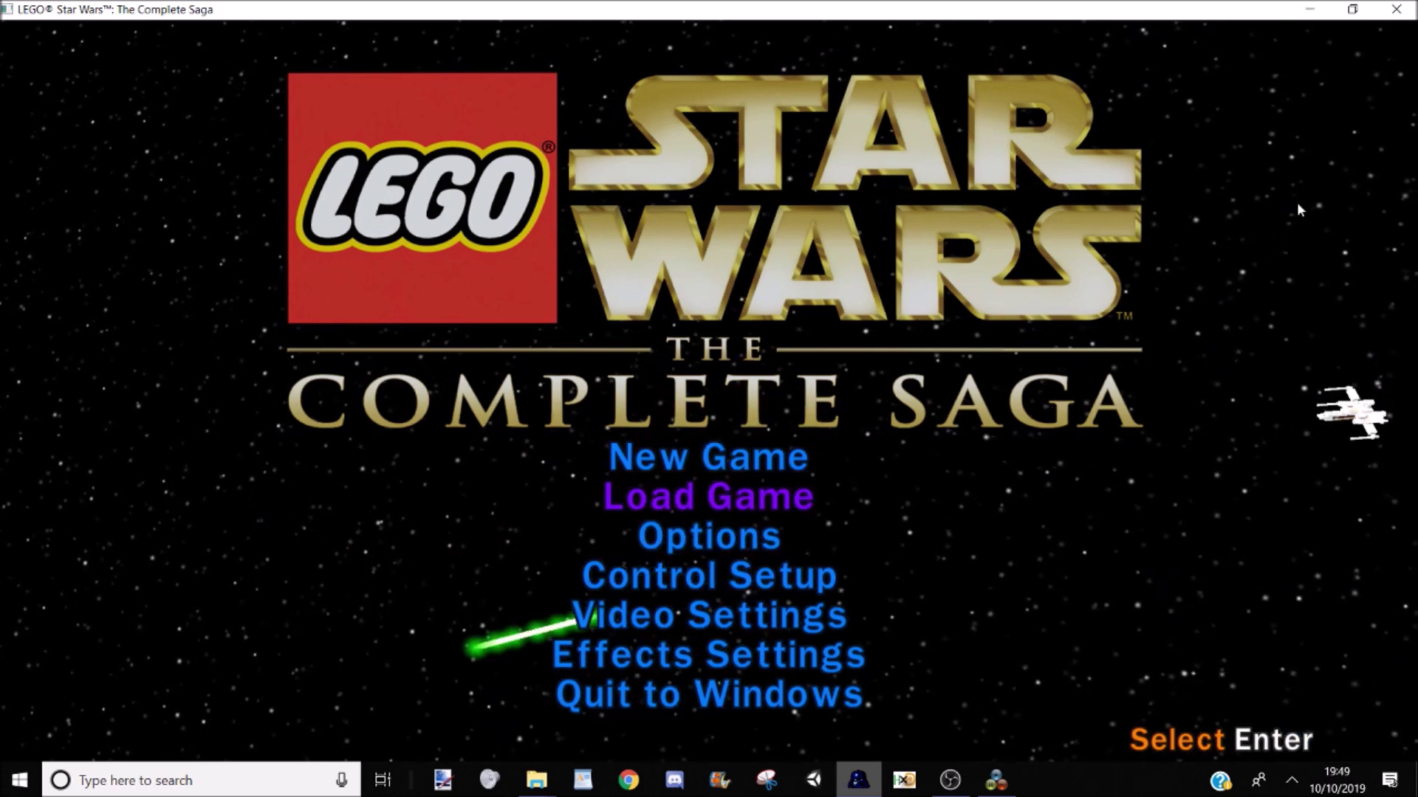
{"action": "key", "text": "Return"}
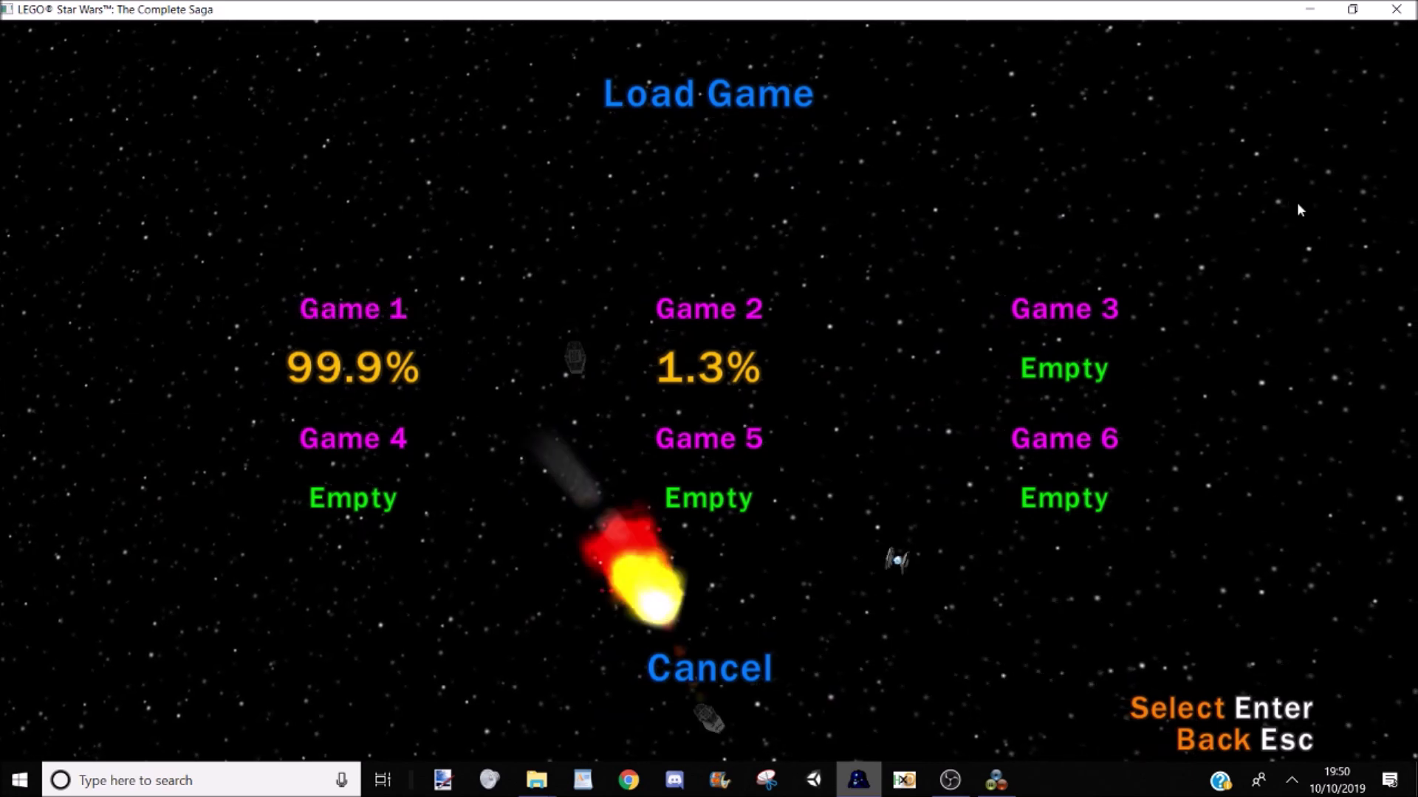
{"action": "key", "text": "Return"}
{"action": "key", "text": "Return"}
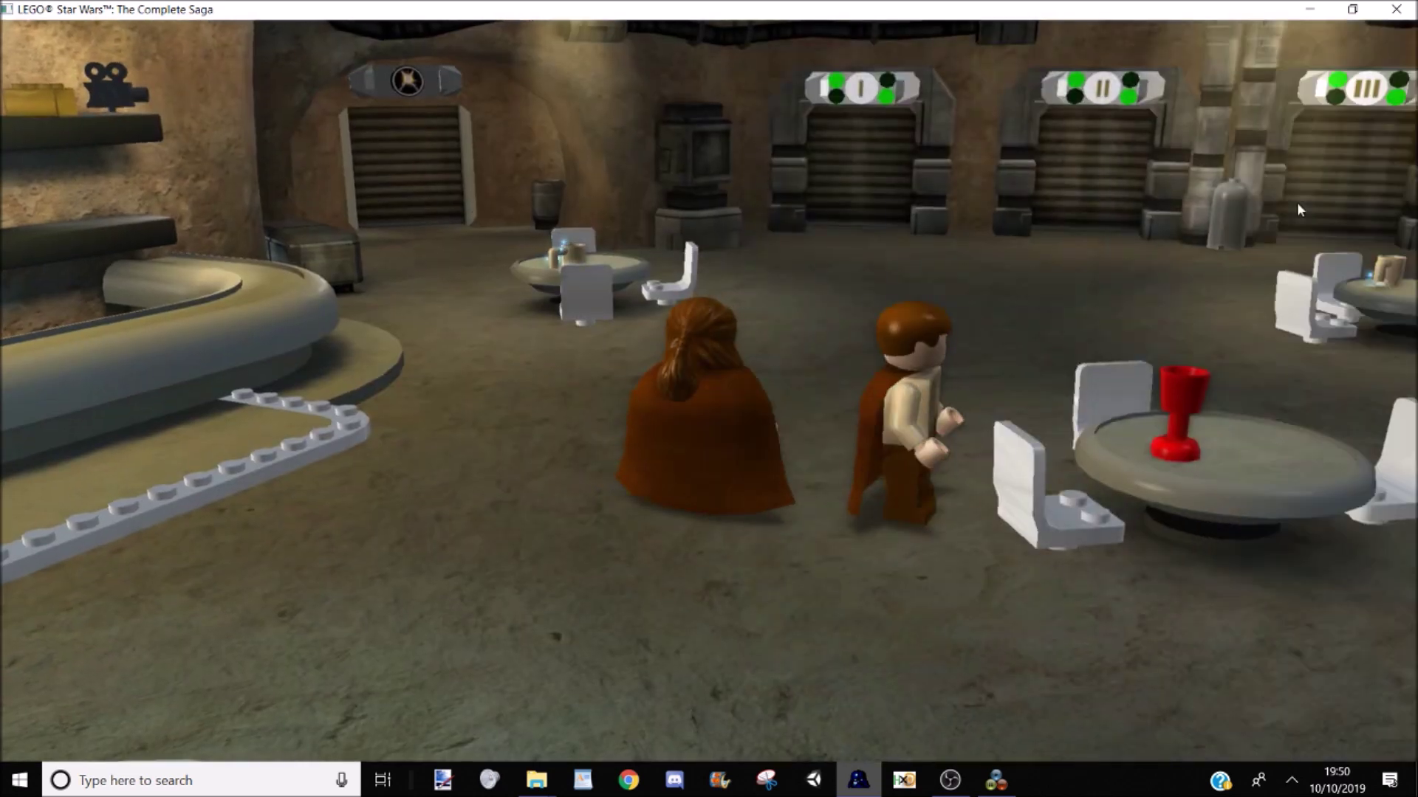
Step: Buy Han Solo for 0 studs from the cantina's Characters shelf
{"action": "key", "text": "Right"}
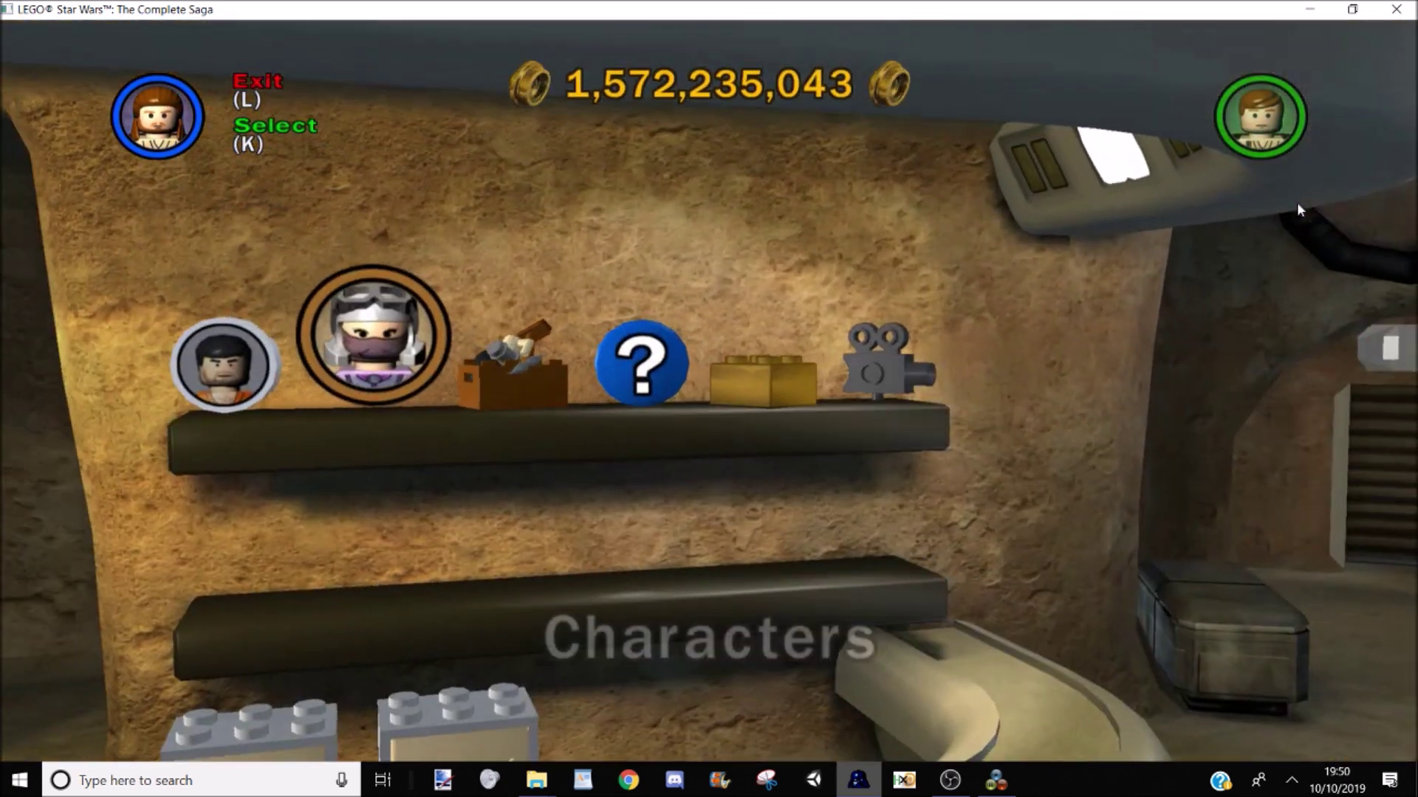
{"action": "key", "text": "k"}
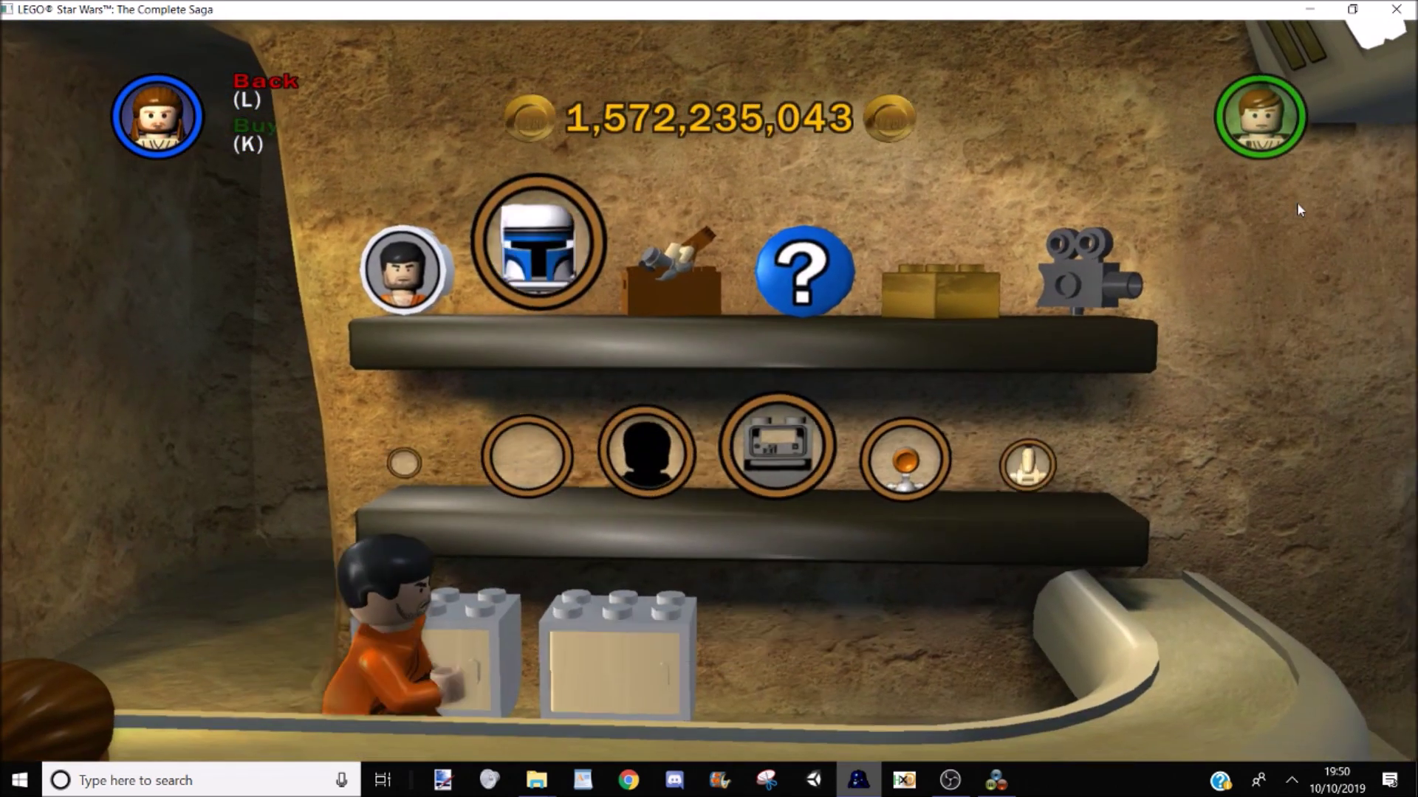
{"action": "key", "text": "Left"}
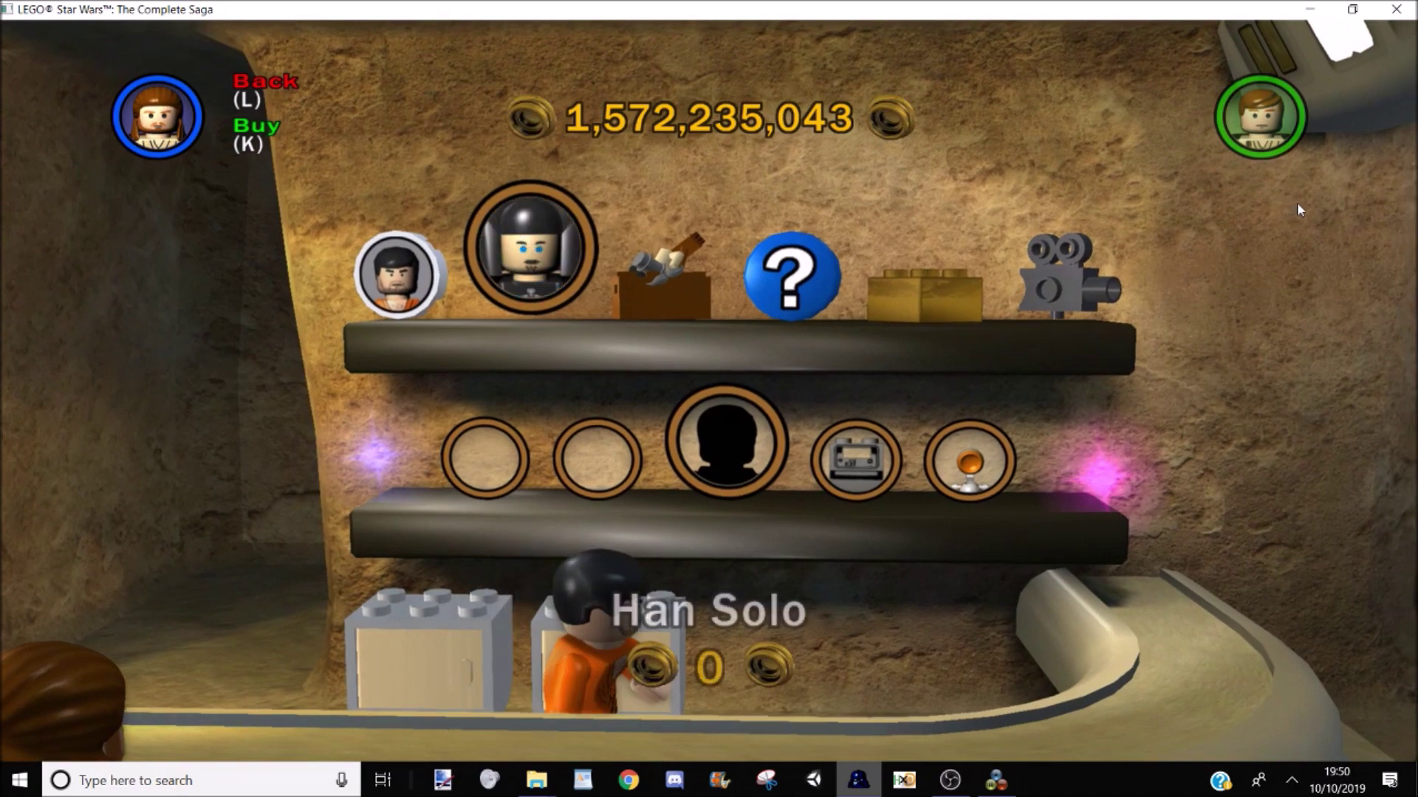
{"action": "key", "text": "k"}
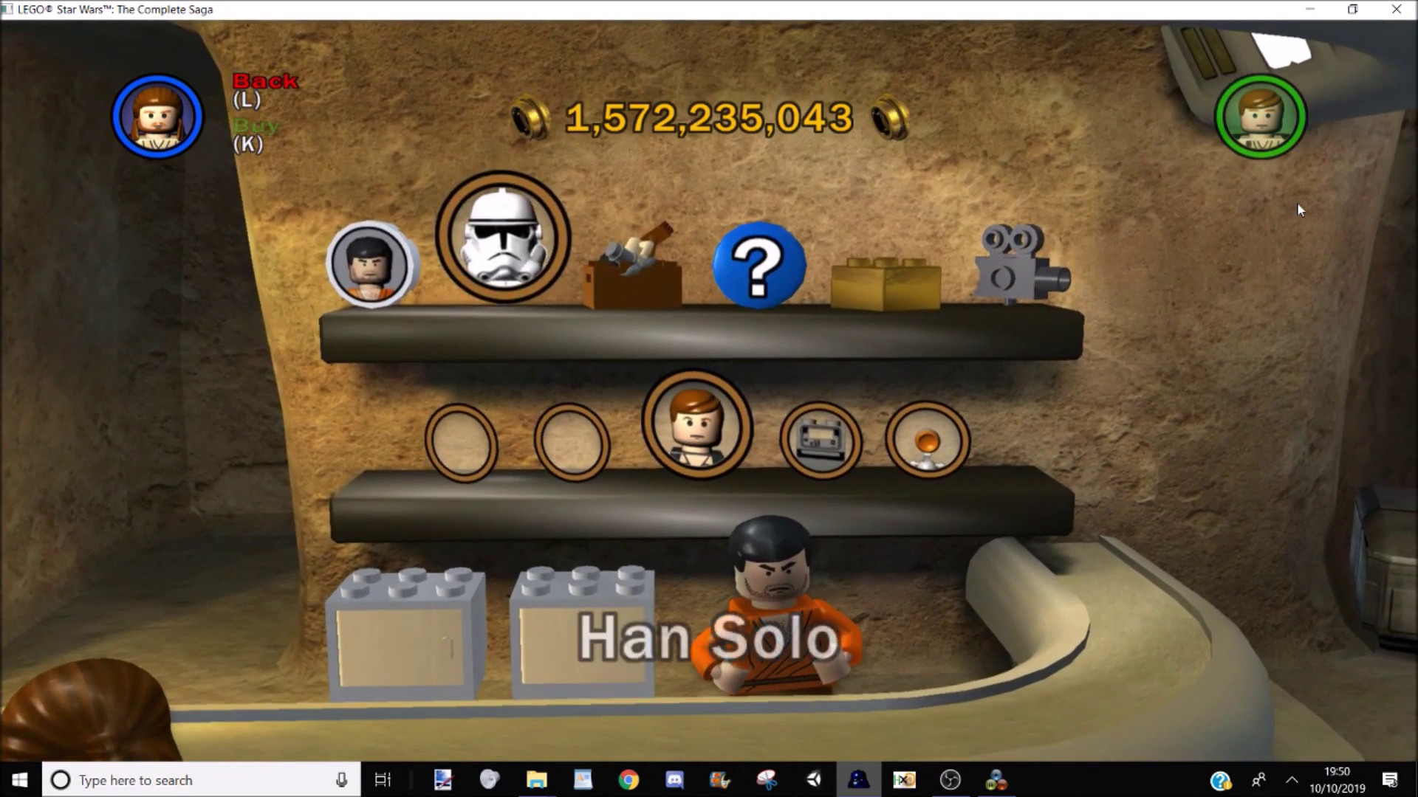
{"action": "key", "text": "l"}
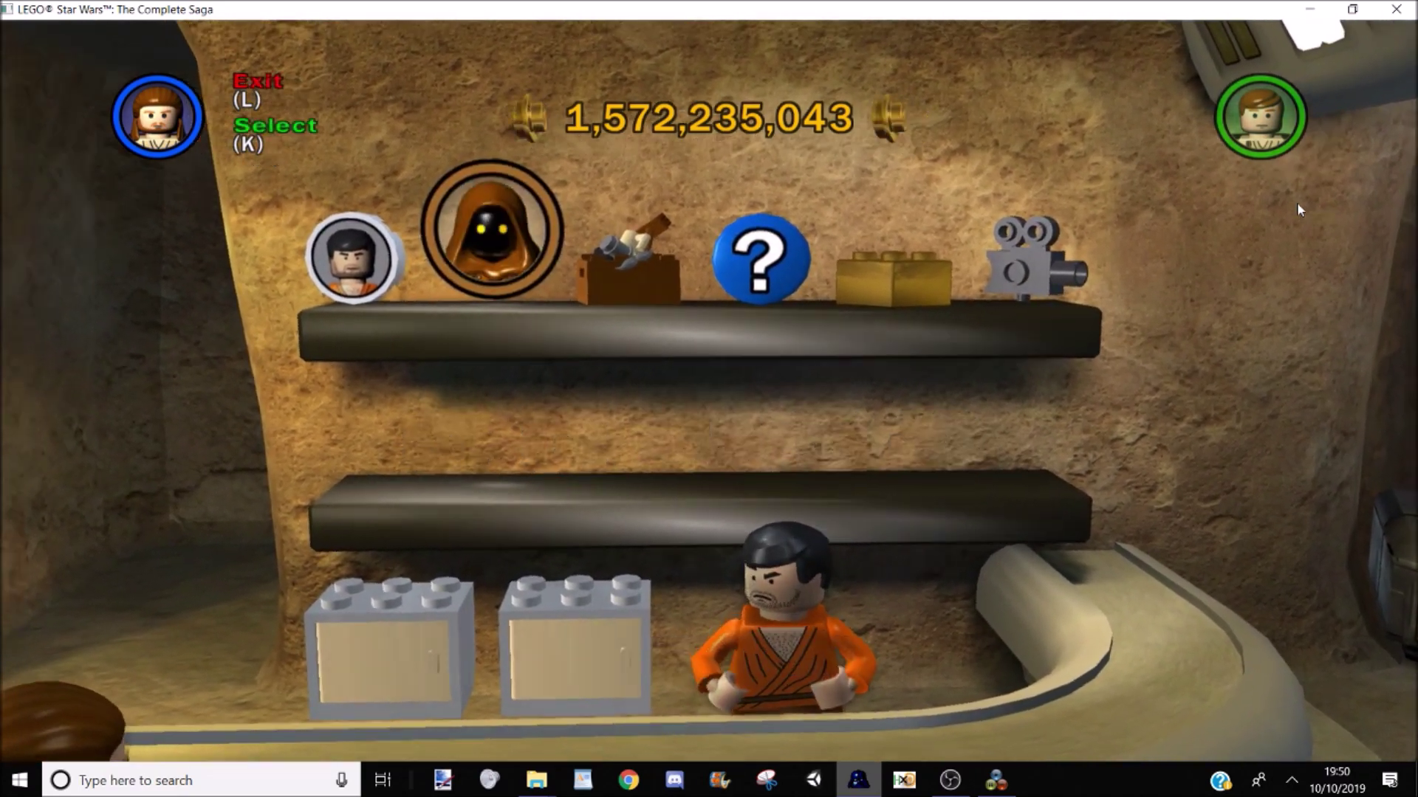
{"action": "key", "text": "l"}
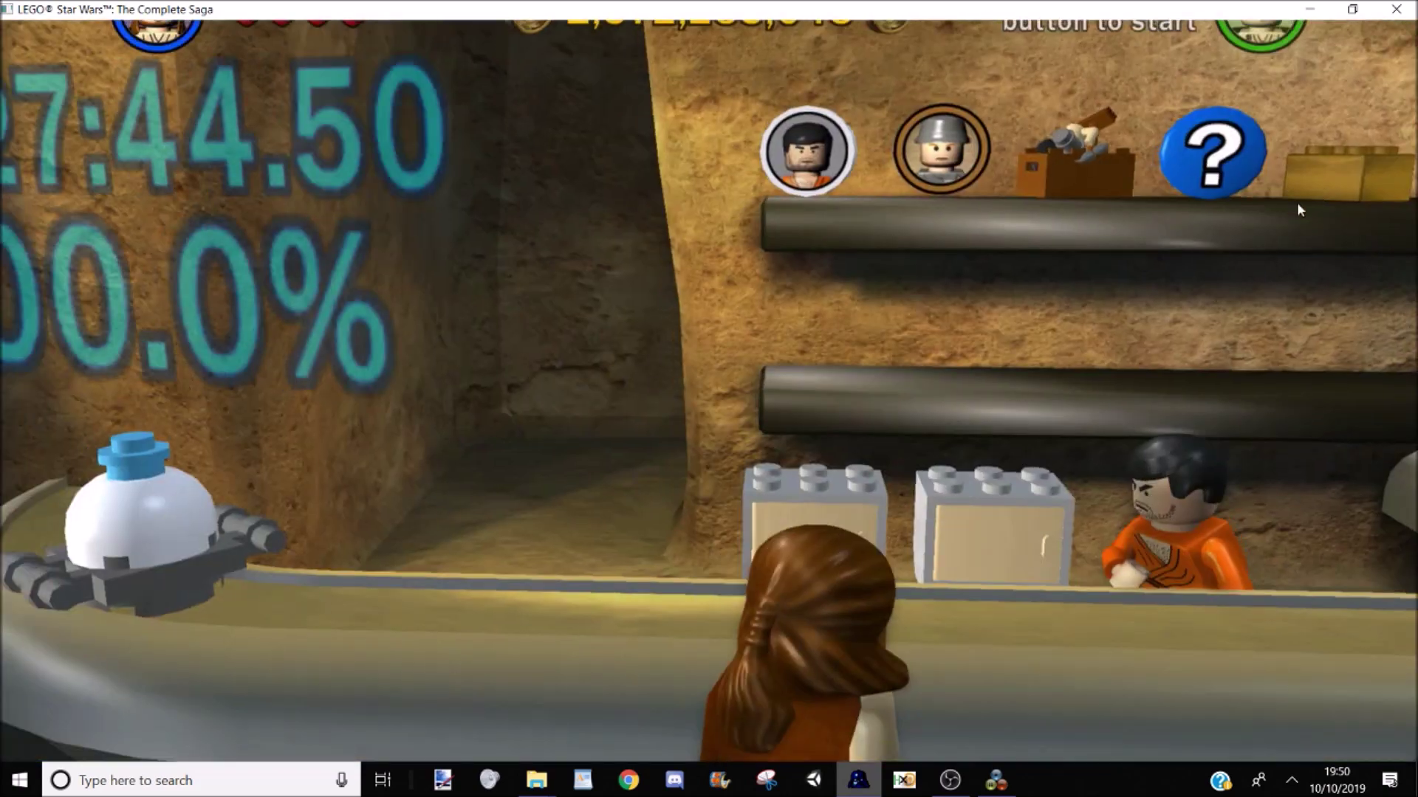
Step: Enter the Episode I Negotiations door in Free Play with Han Solo selected
{"action": "key", "text": "Up"}
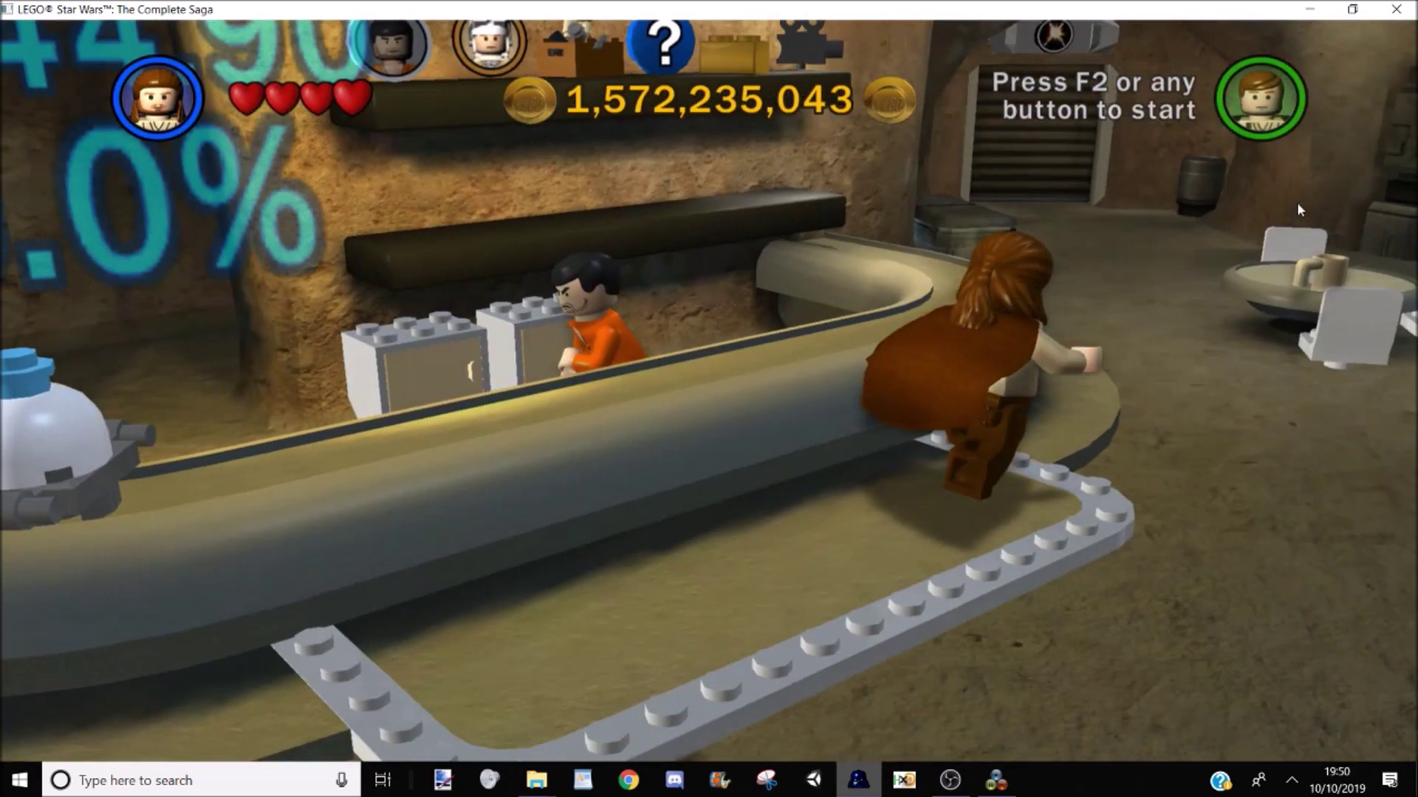
{"action": "key", "text": "Up"}
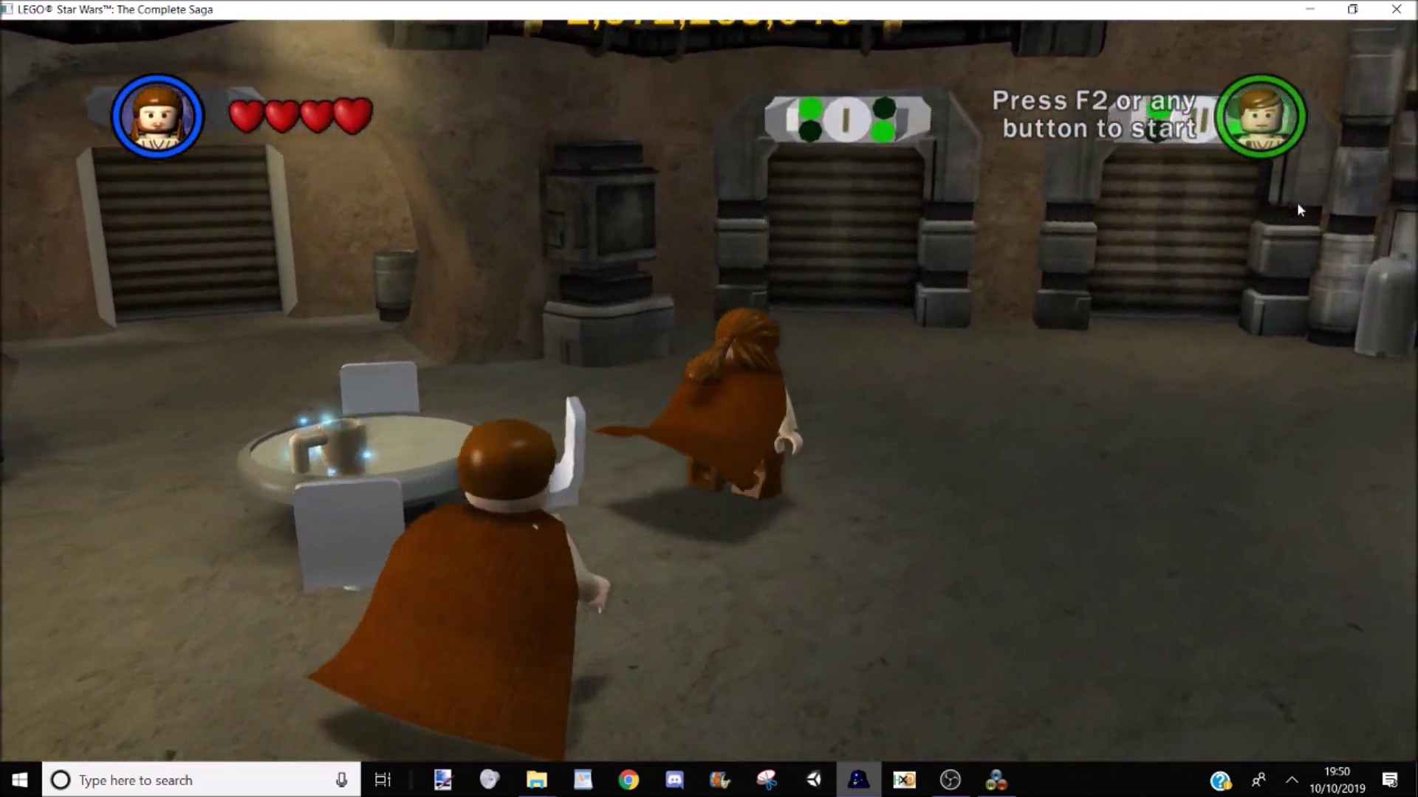
{"action": "key", "text": "Right"}
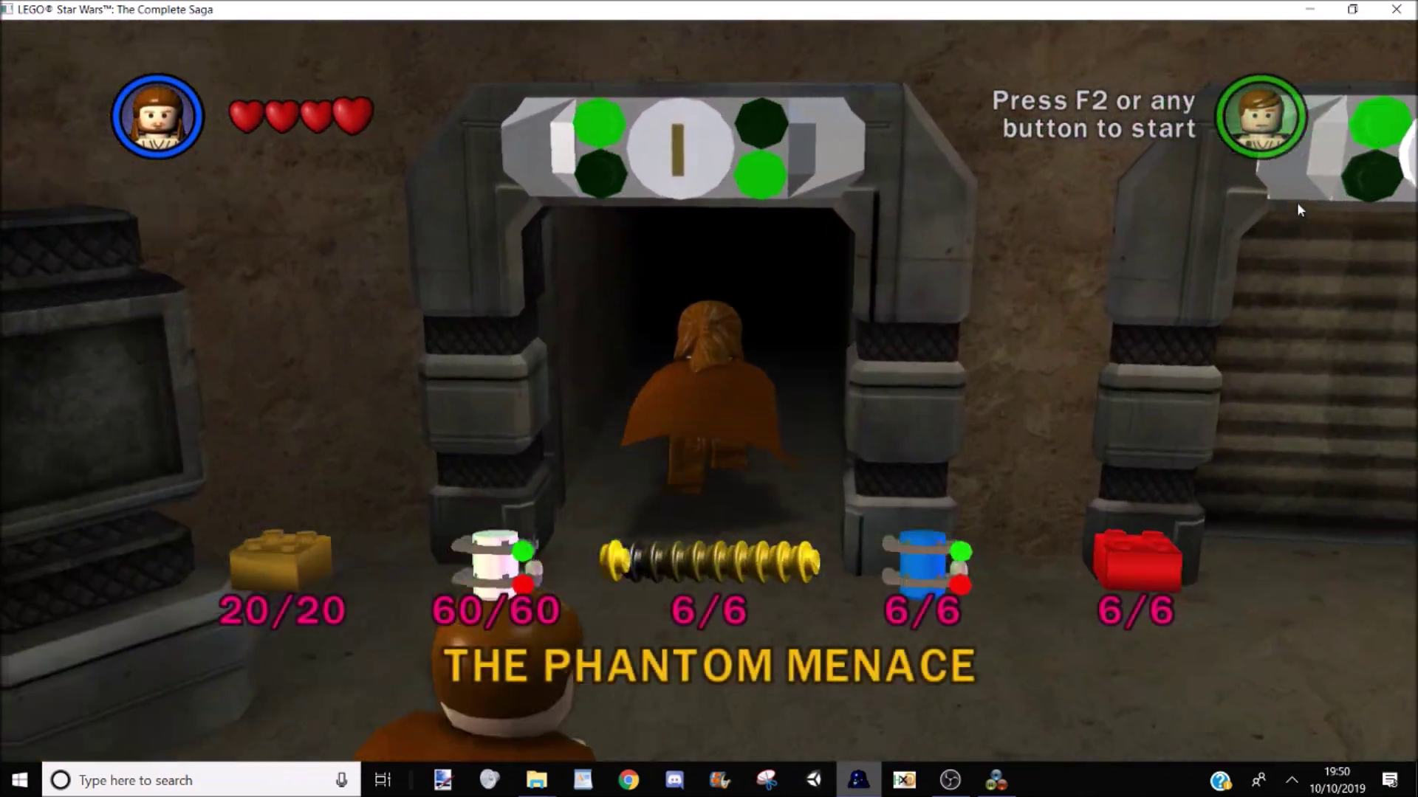
{"action": "key", "text": "Up"}
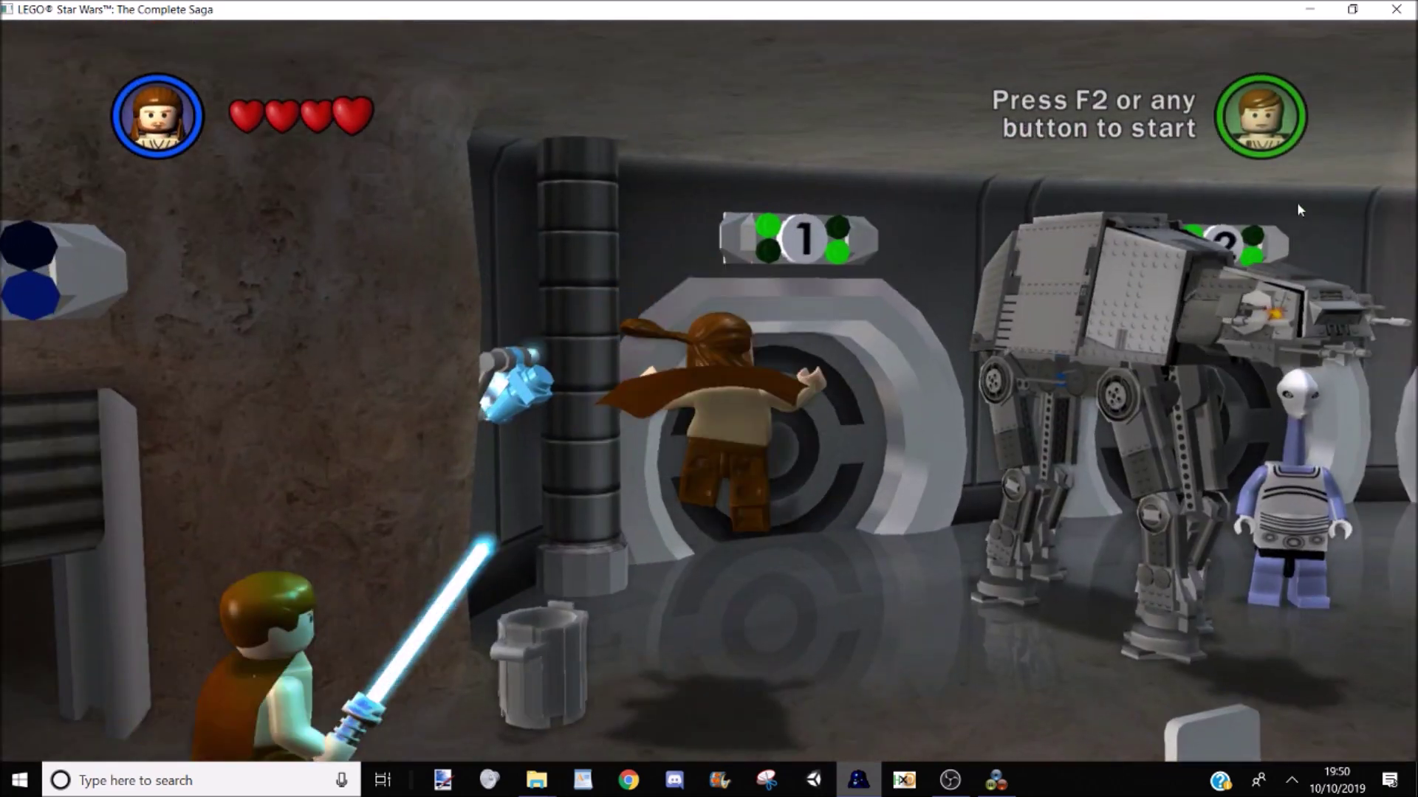
{"action": "key", "text": "Up"}
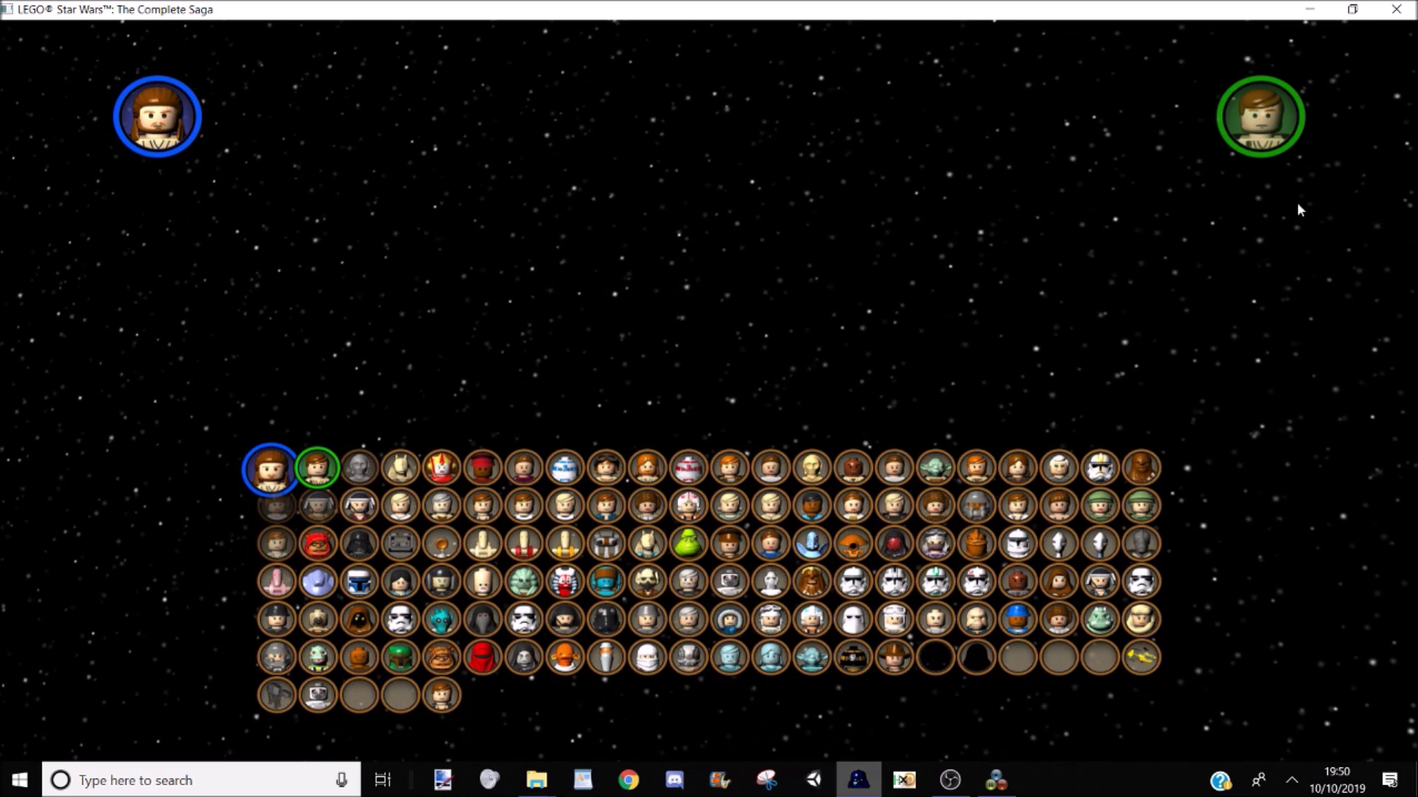
{"action": "key", "text": "Right"}
{"action": "key", "text": "Right"}
{"action": "key", "text": "Up"}
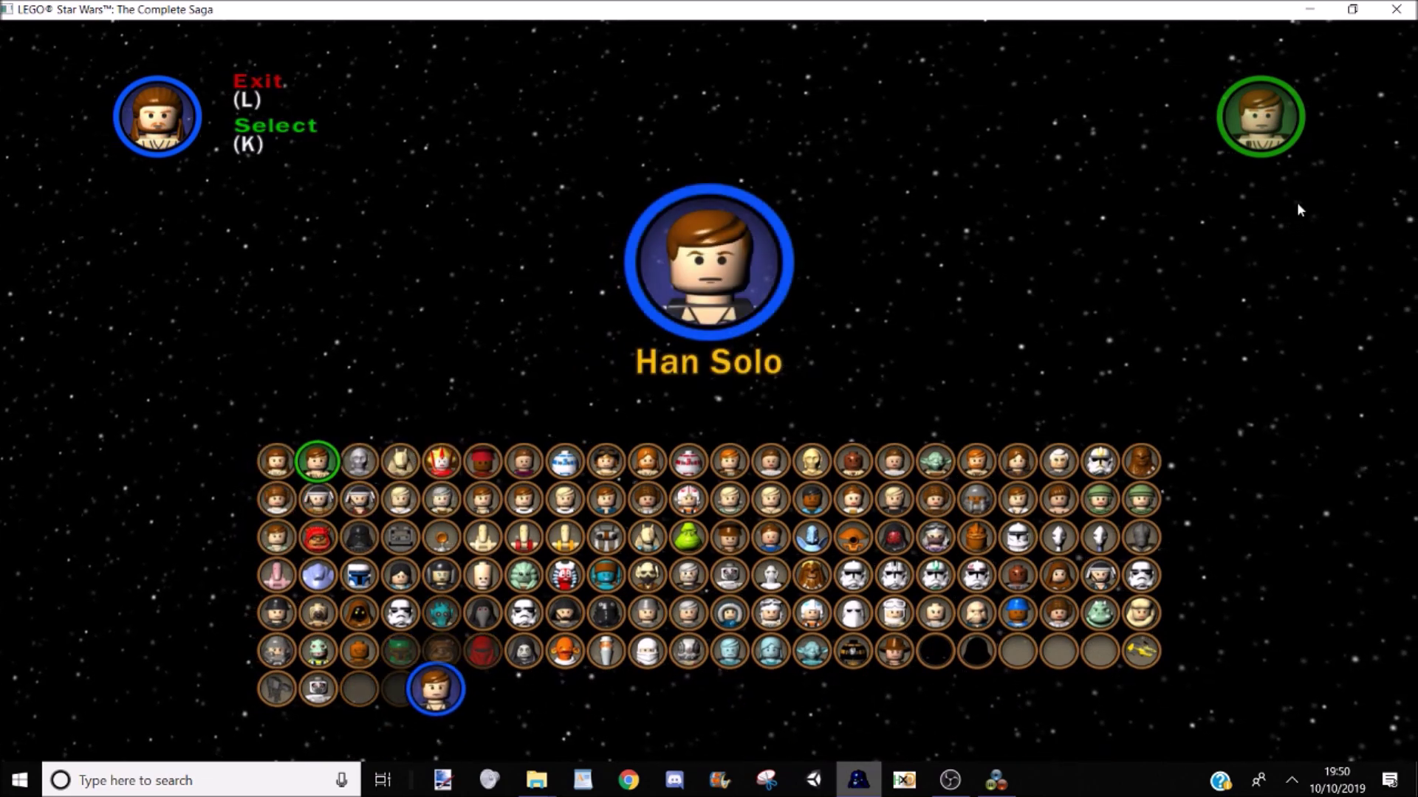
{"action": "key", "text": "k"}
{"action": "key", "text": "k"}
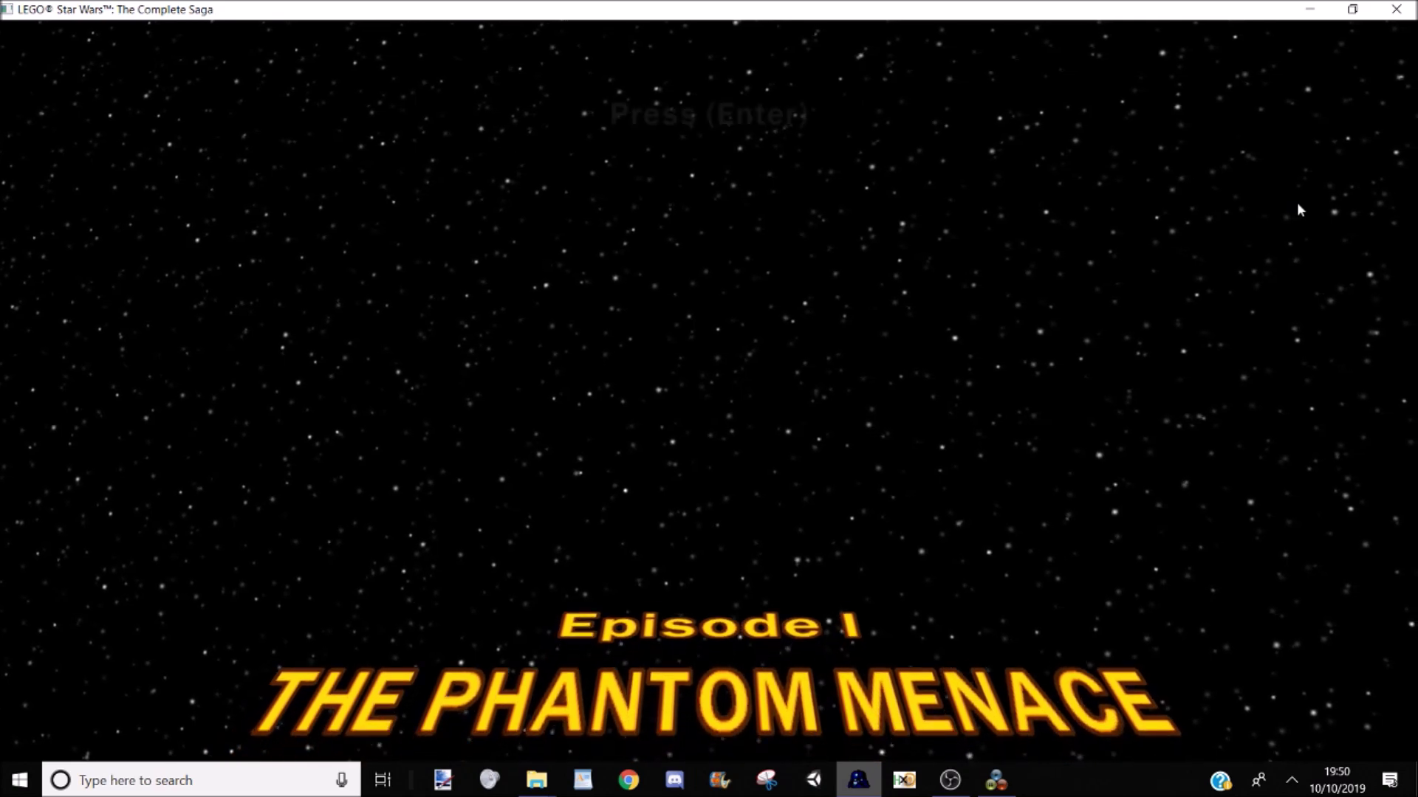
Step: Skip the Episode I crawl and run the custom character back and forth by the glowing door
{"action": "key", "text": "Return"}
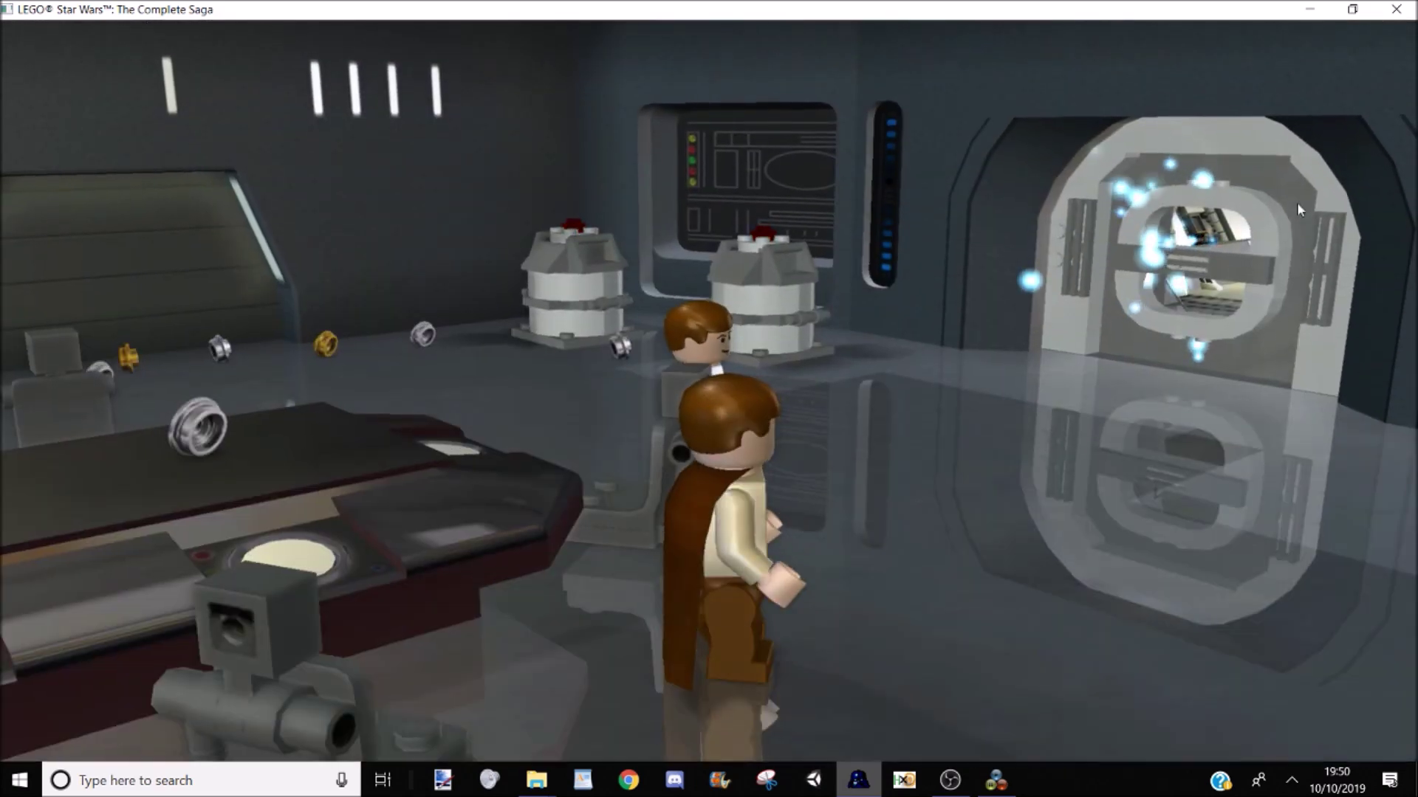
{"action": "key", "text": "Down"}
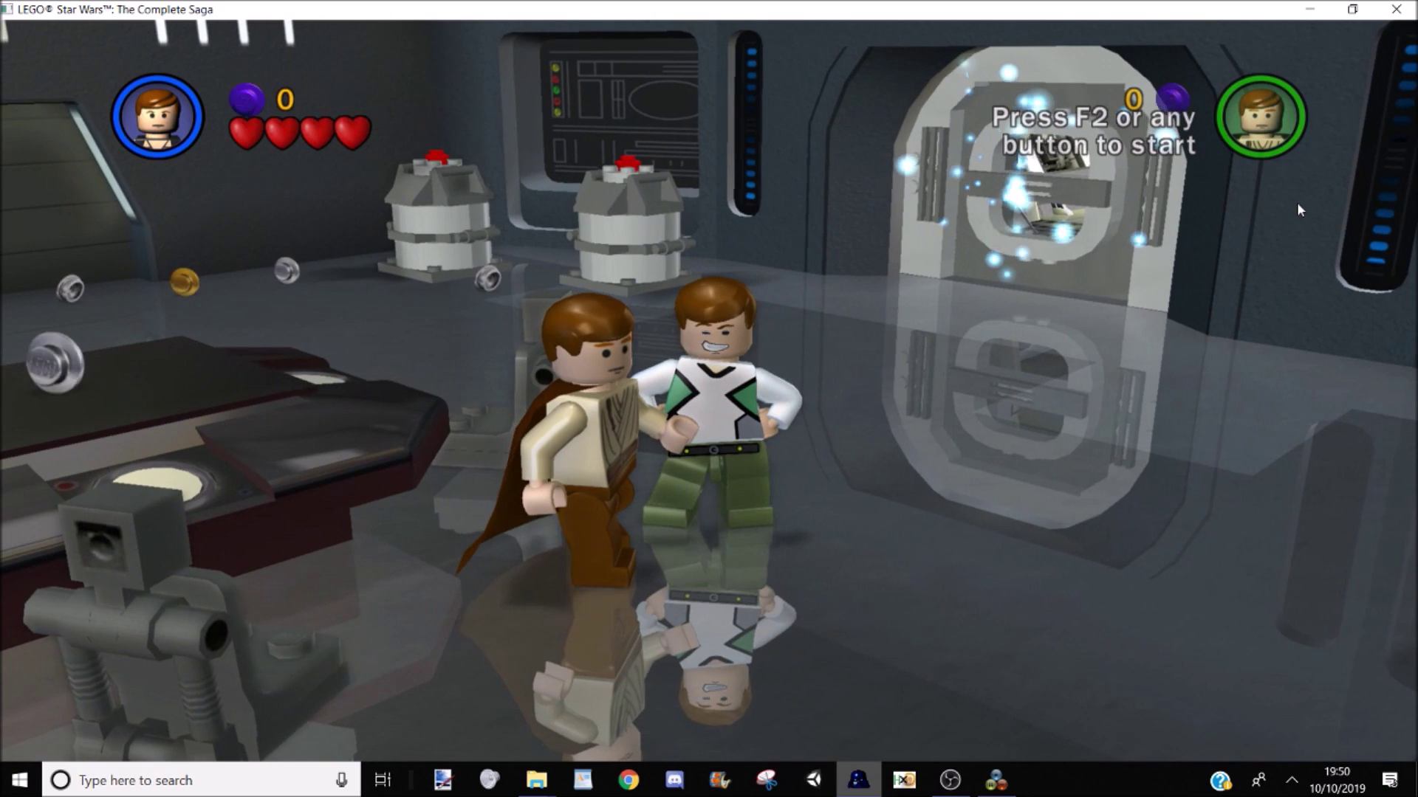
{"action": "key", "text": "Down"}
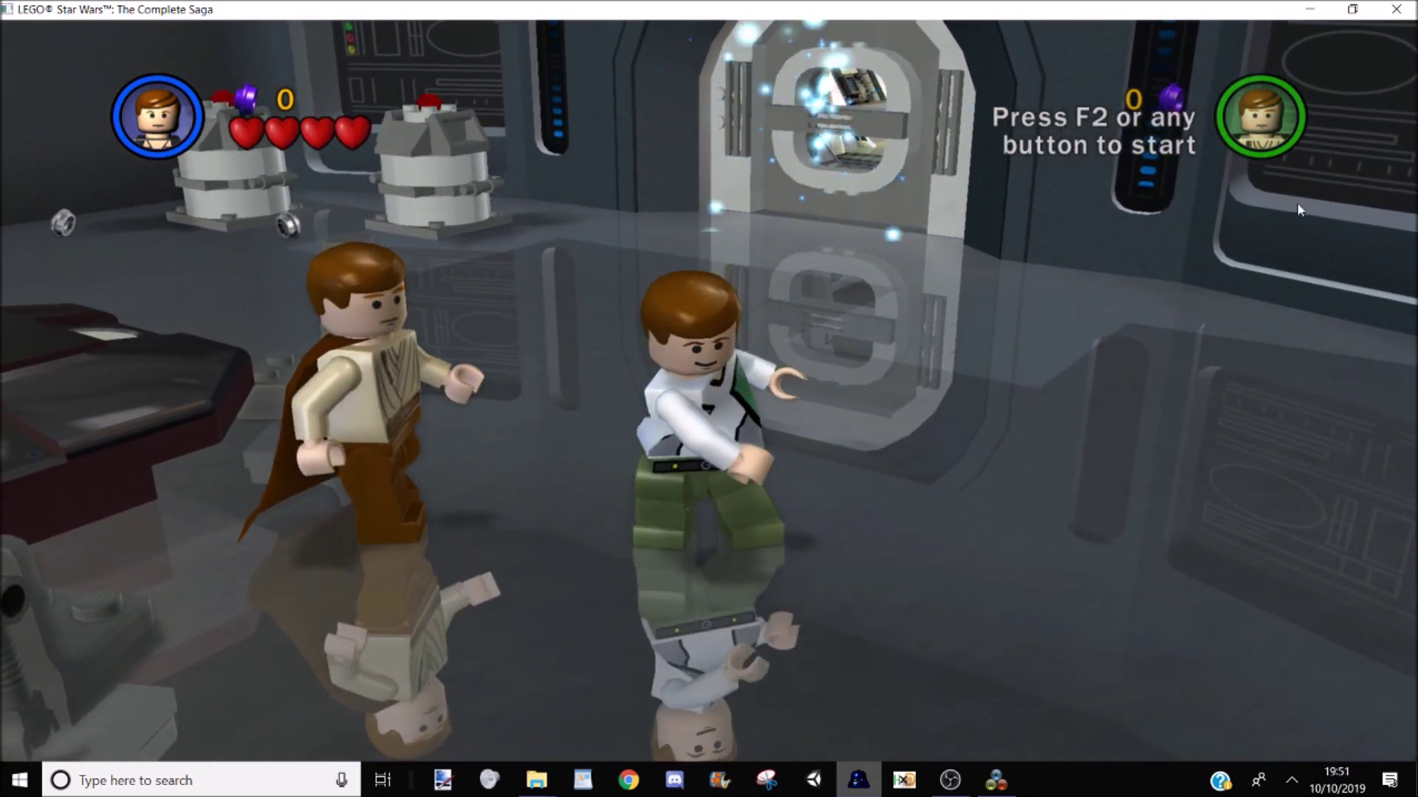
{"action": "key", "text": "Up"}
{"action": "key", "text": "Down"}
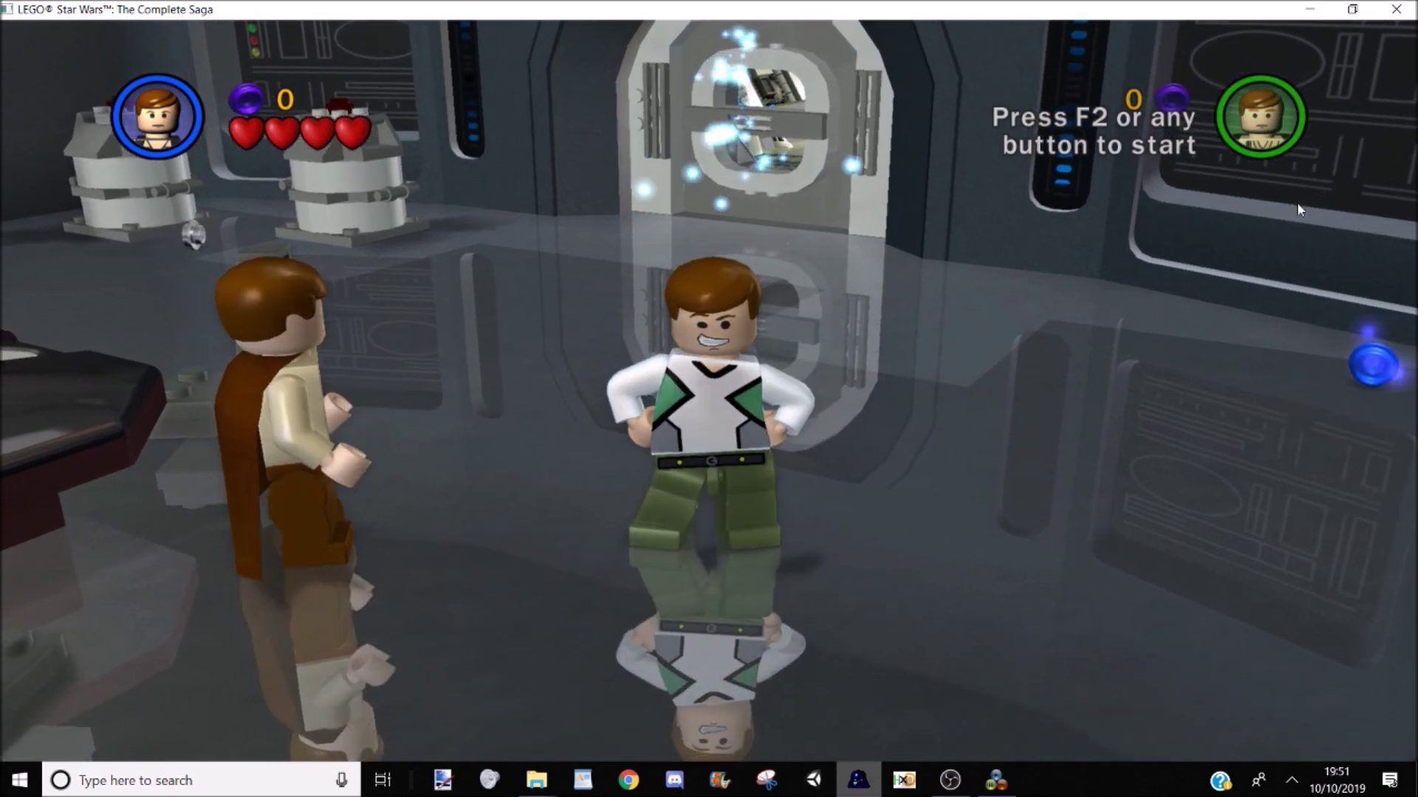
{"action": "key", "text": "Up"}
{"action": "key", "text": "Down"}
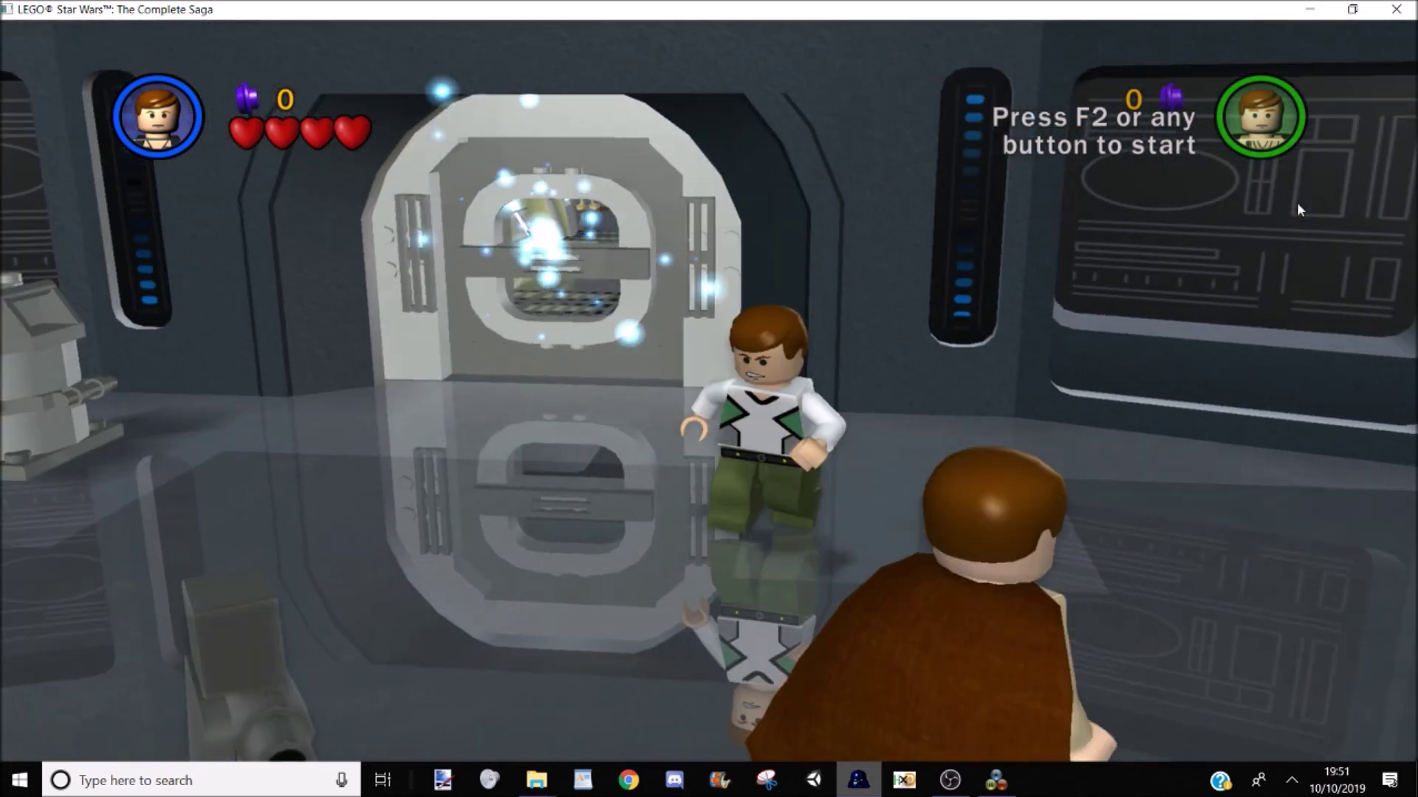
{"action": "key", "text": "Left"}
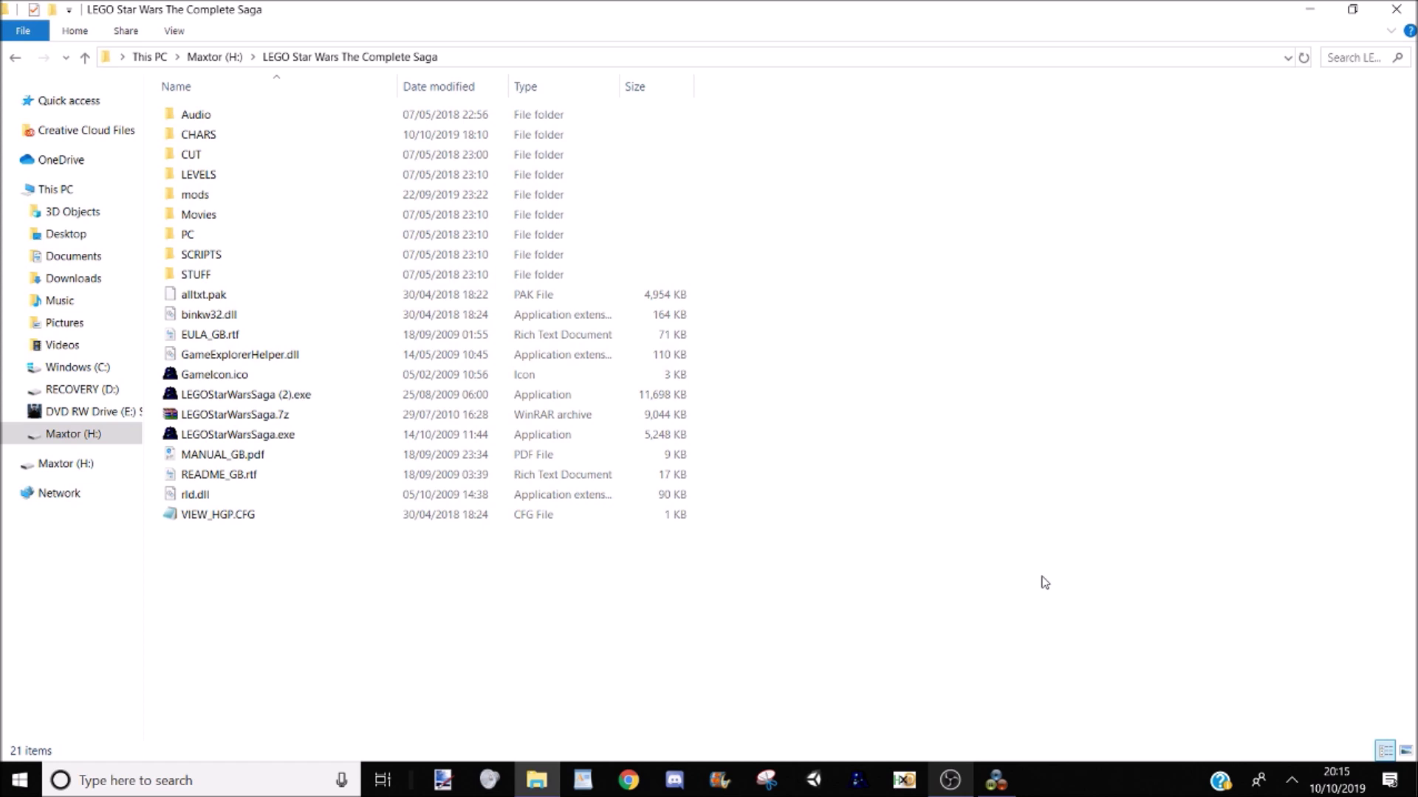
Step: Open STUFF\ICONS and scroll down its 225 icon files toward SILHOUETTE_ICON_PC.GSC
{"action": "double_click", "coordinate": [522, 276]}
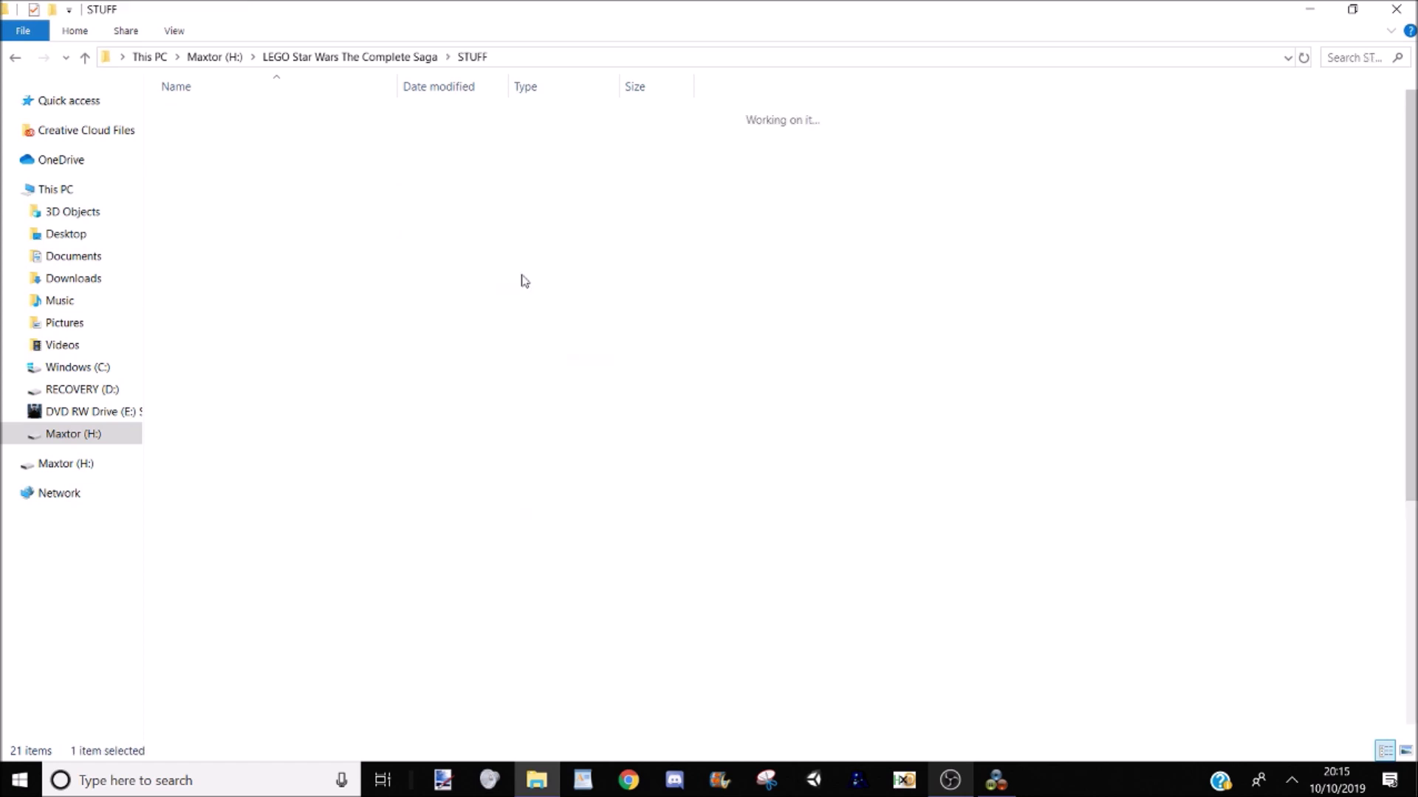
{"action": "double_click", "coordinate": [352, 140]}
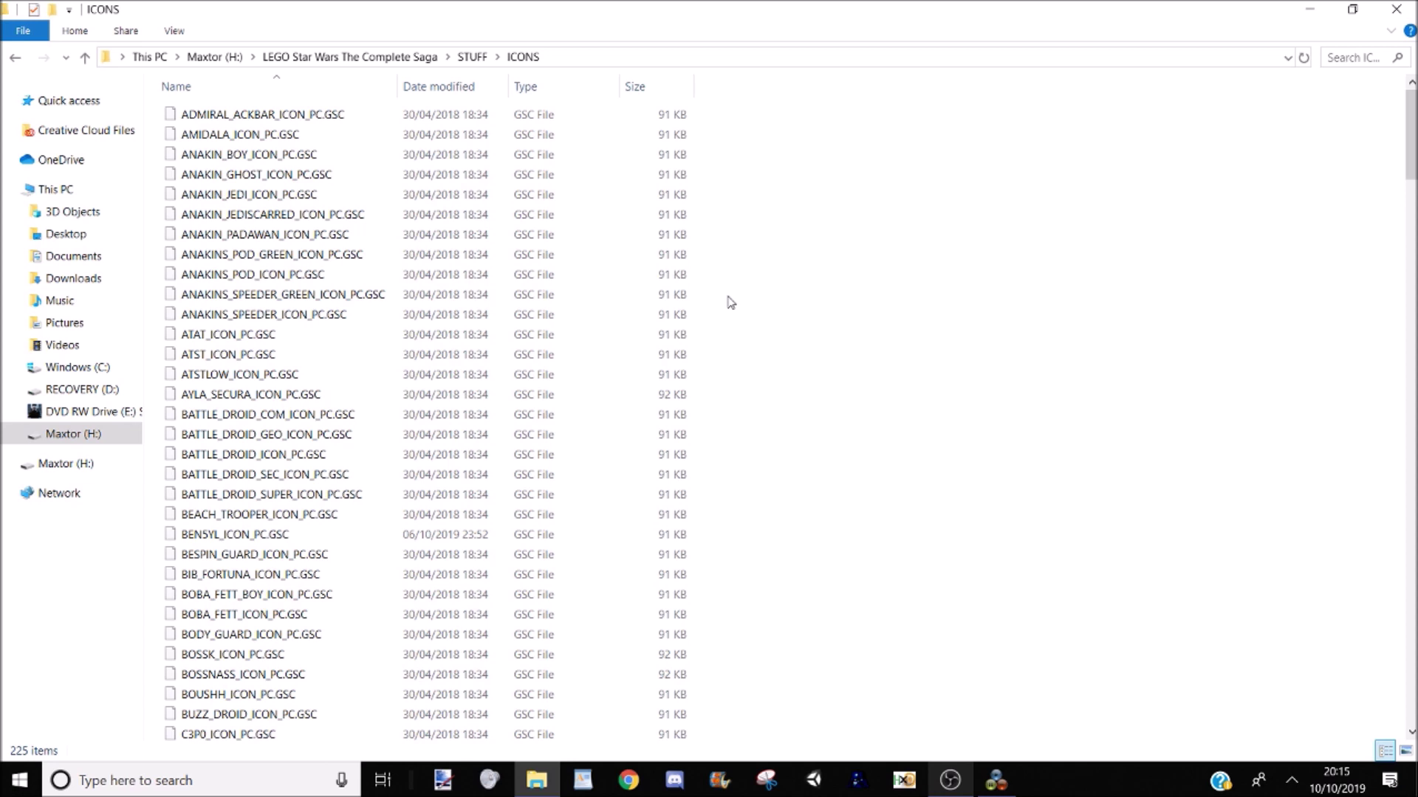
{"action": "scroll", "coordinate": [730, 303], "scroll_direction": "down", "scroll_amount": 20}
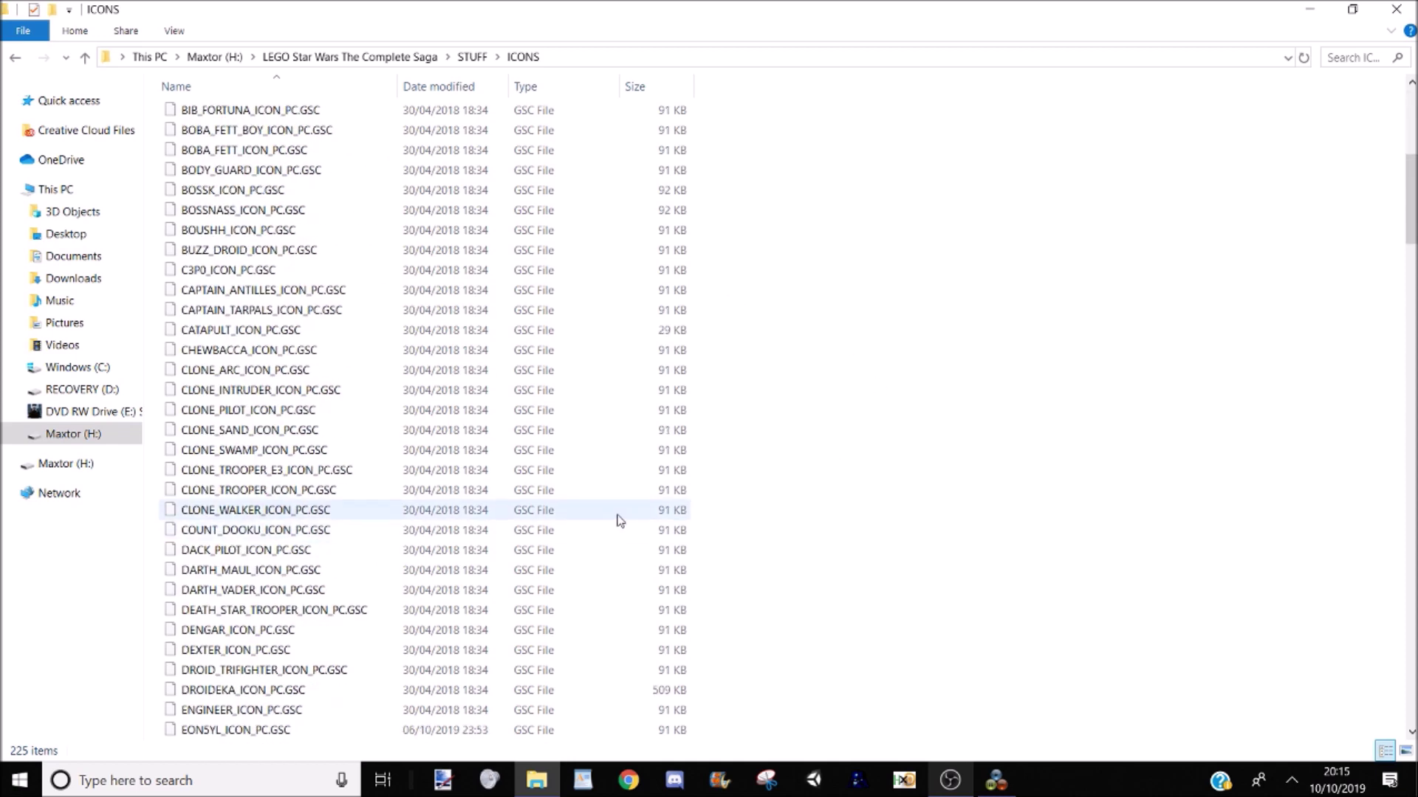
{"action": "scroll", "coordinate": [543, 430], "scroll_direction": "down", "scroll_amount": 20}
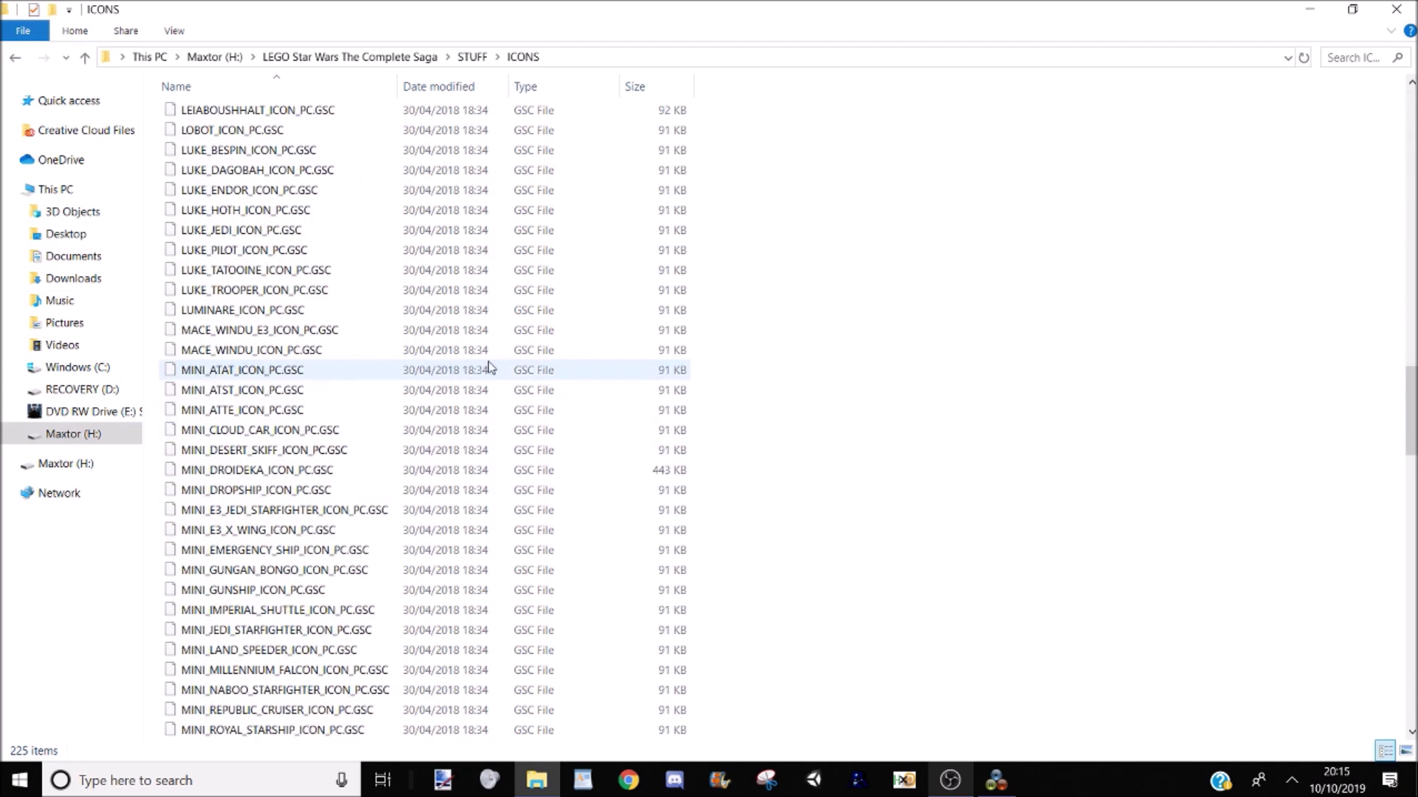
{"action": "scroll", "coordinate": [458, 410], "scroll_direction": "down", "scroll_amount": 9}
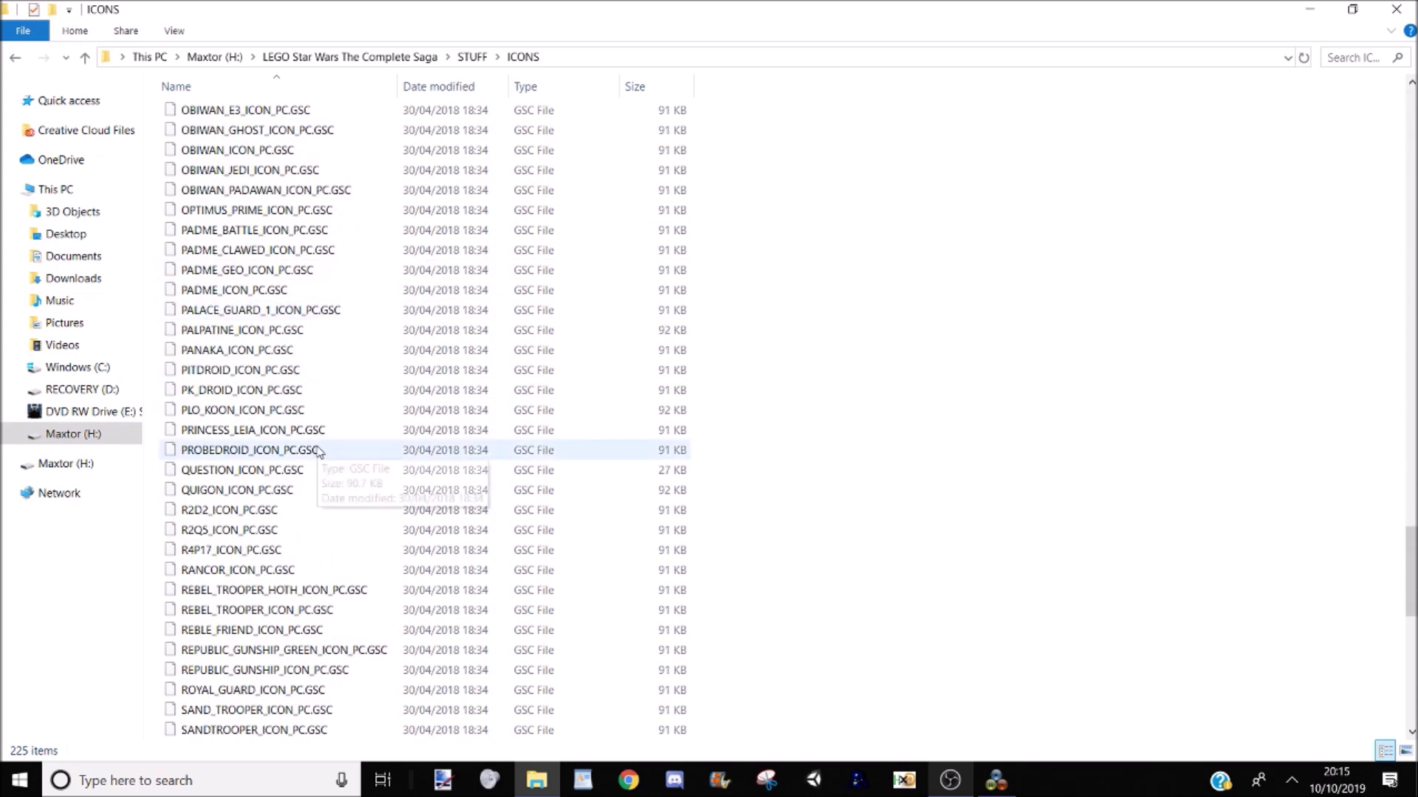
{"action": "scroll", "coordinate": [291, 442], "scroll_direction": "down", "scroll_amount": 3}
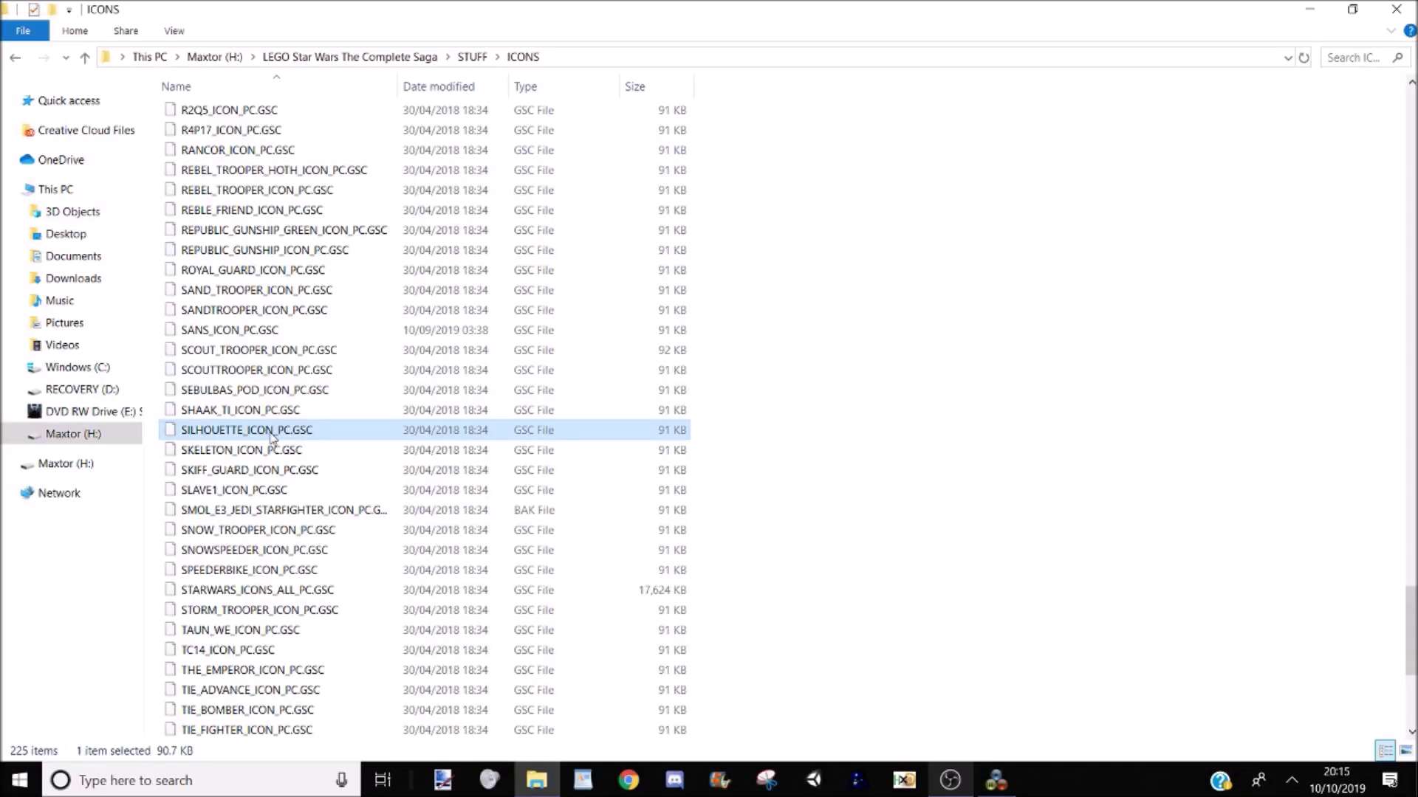
Step: In the QuickBMS folder, rename 00000000.dds to 00000000_2.dds
{"action": "left_click", "coordinate": [16, 59]}
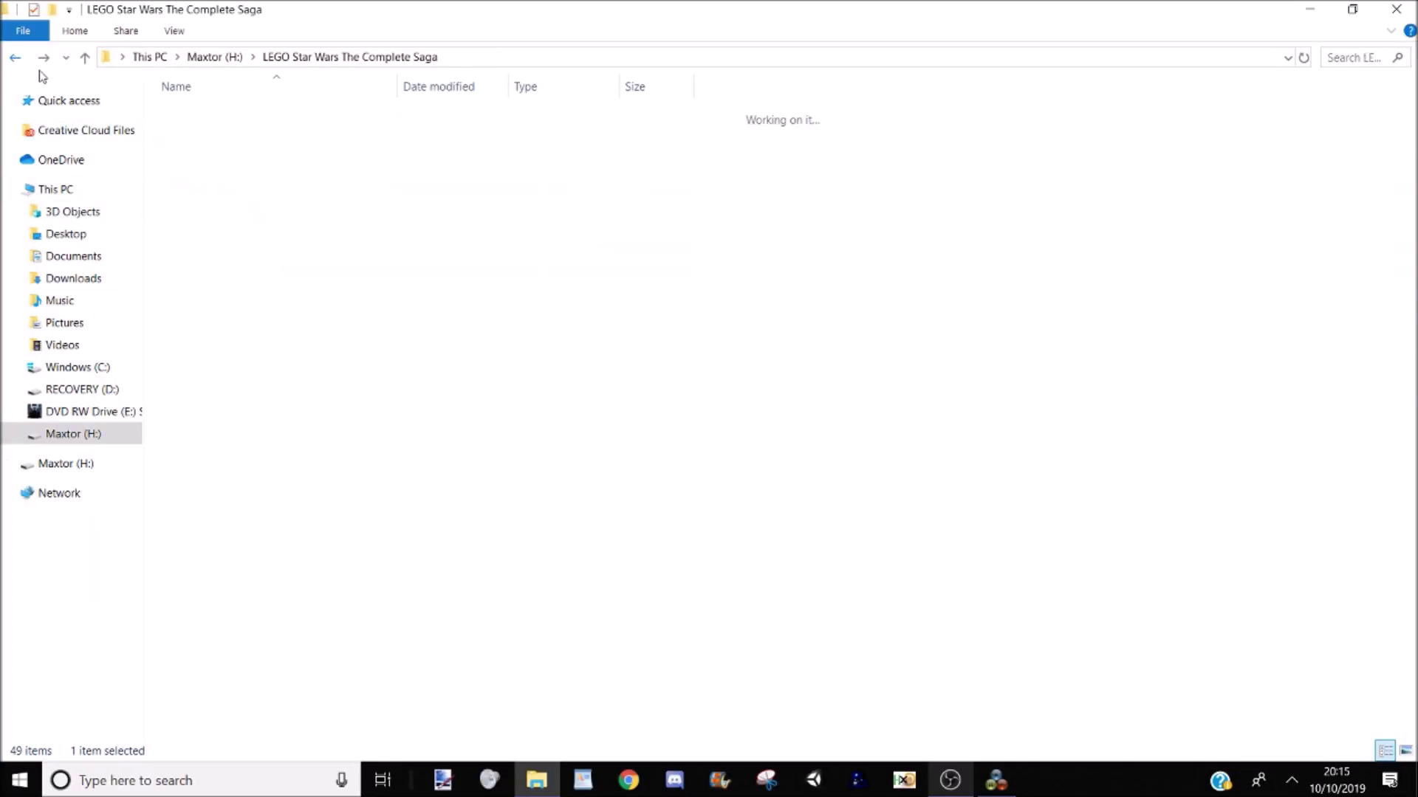
{"action": "left_click", "coordinate": [16, 57]}
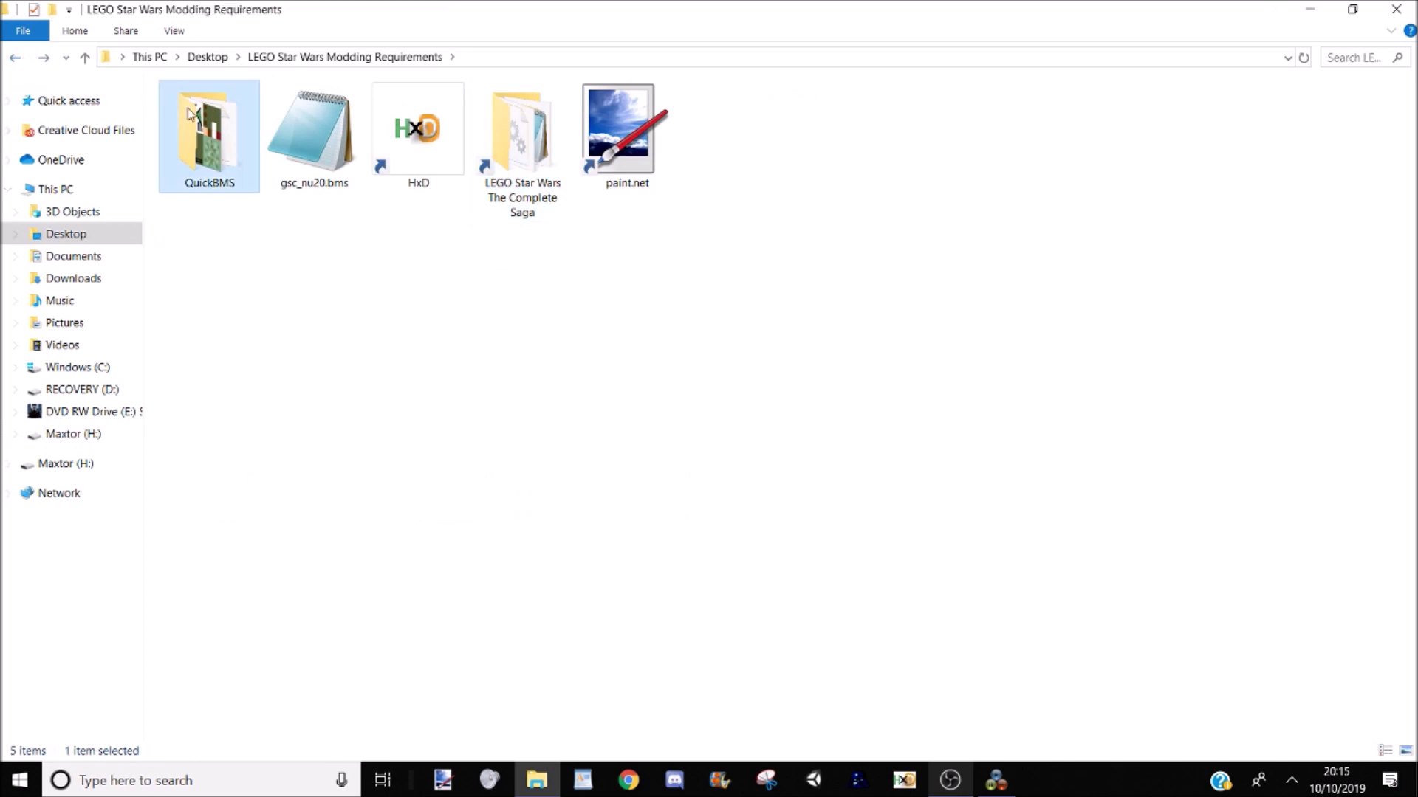
{"action": "double_click", "coordinate": [206, 136]}
{"action": "right_click", "coordinate": [215, 138]}
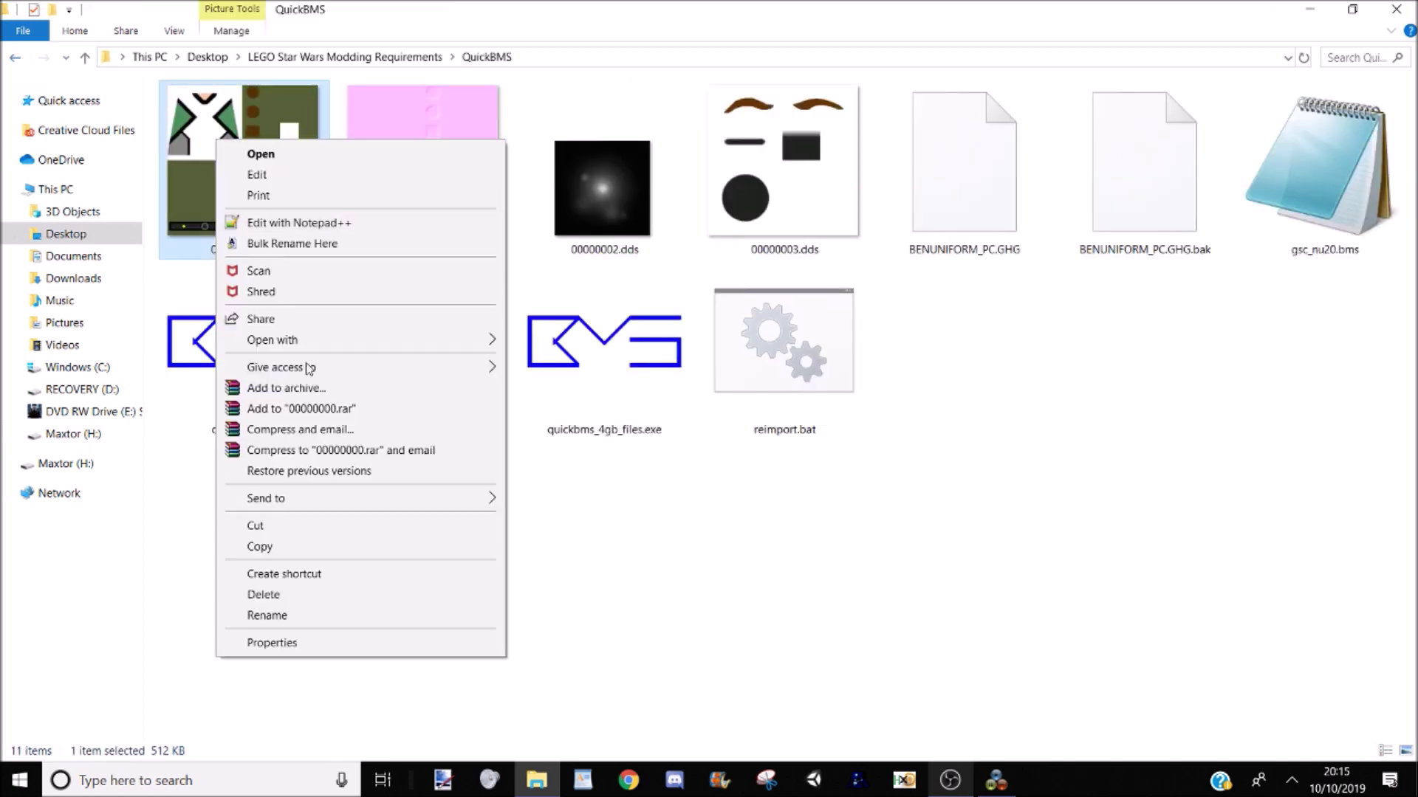
{"action": "left_click", "coordinate": [377, 617]}
{"action": "key", "text": "Right"}
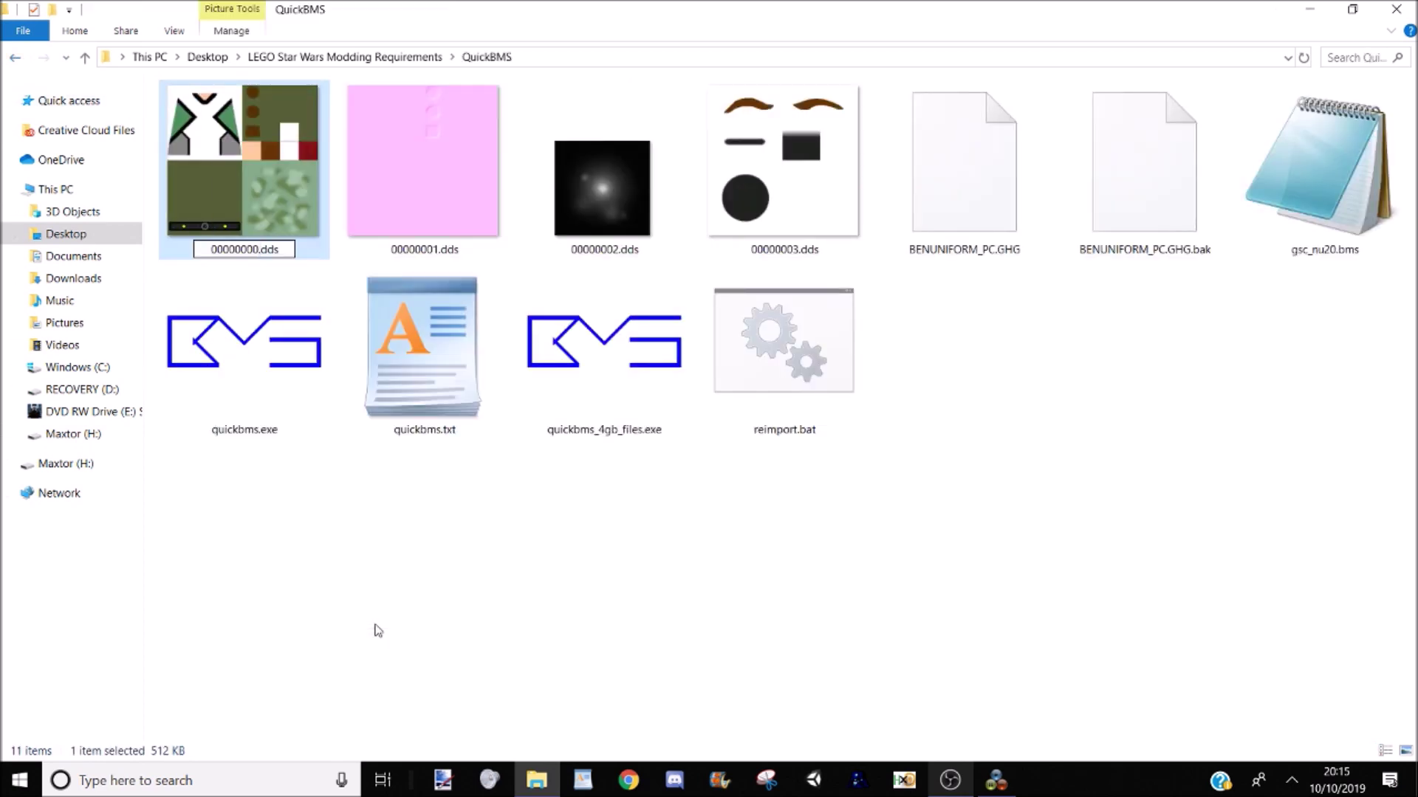
{"action": "type", "text": "_2"}
{"action": "key", "text": "Return"}
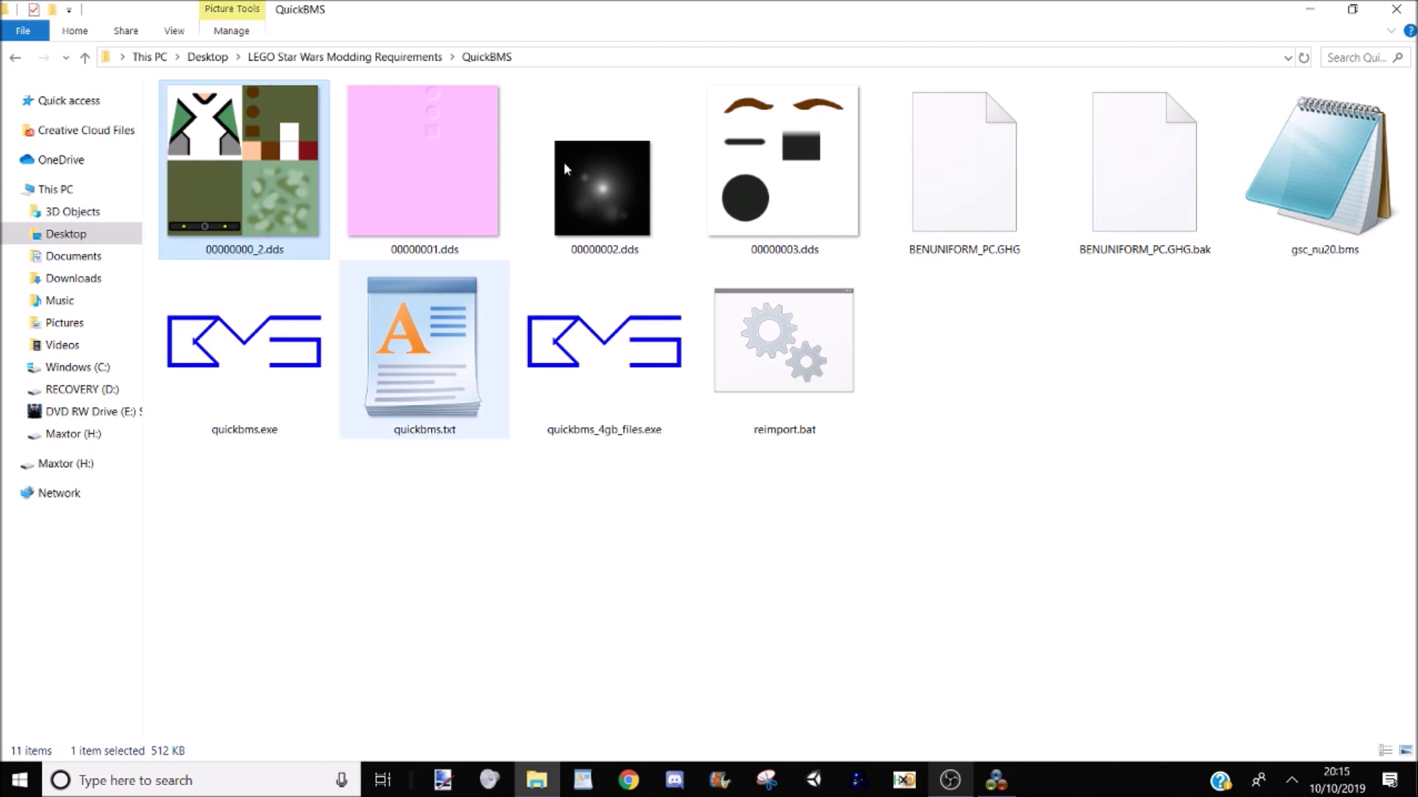
{"action": "left_click", "coordinate": [1211, 455]}
Step: Paste SILHOUETTE_ICON_PC.GSC into the QuickBMS folder
{"action": "key", "text": "ctrl+v"}
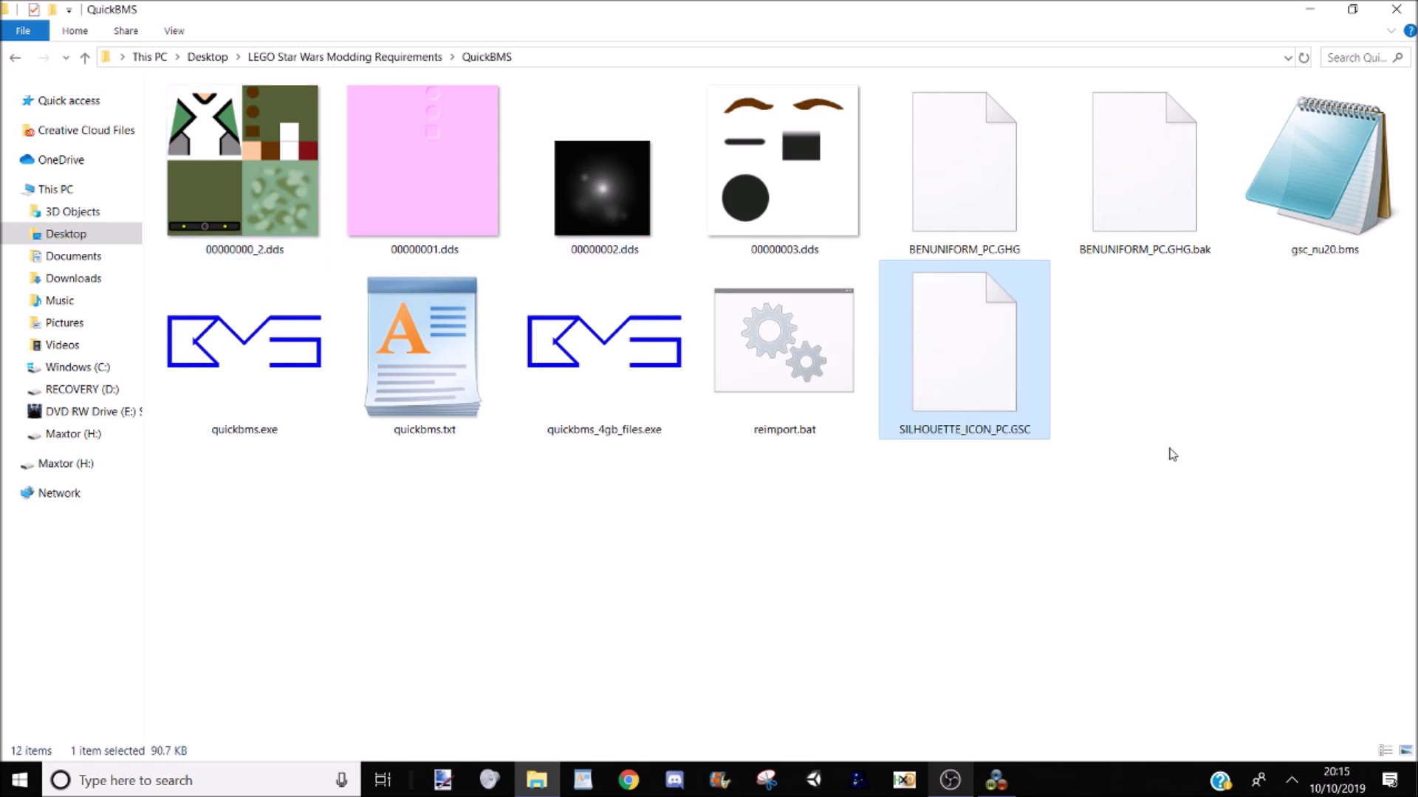
{"action": "left_click", "coordinate": [953, 565]}
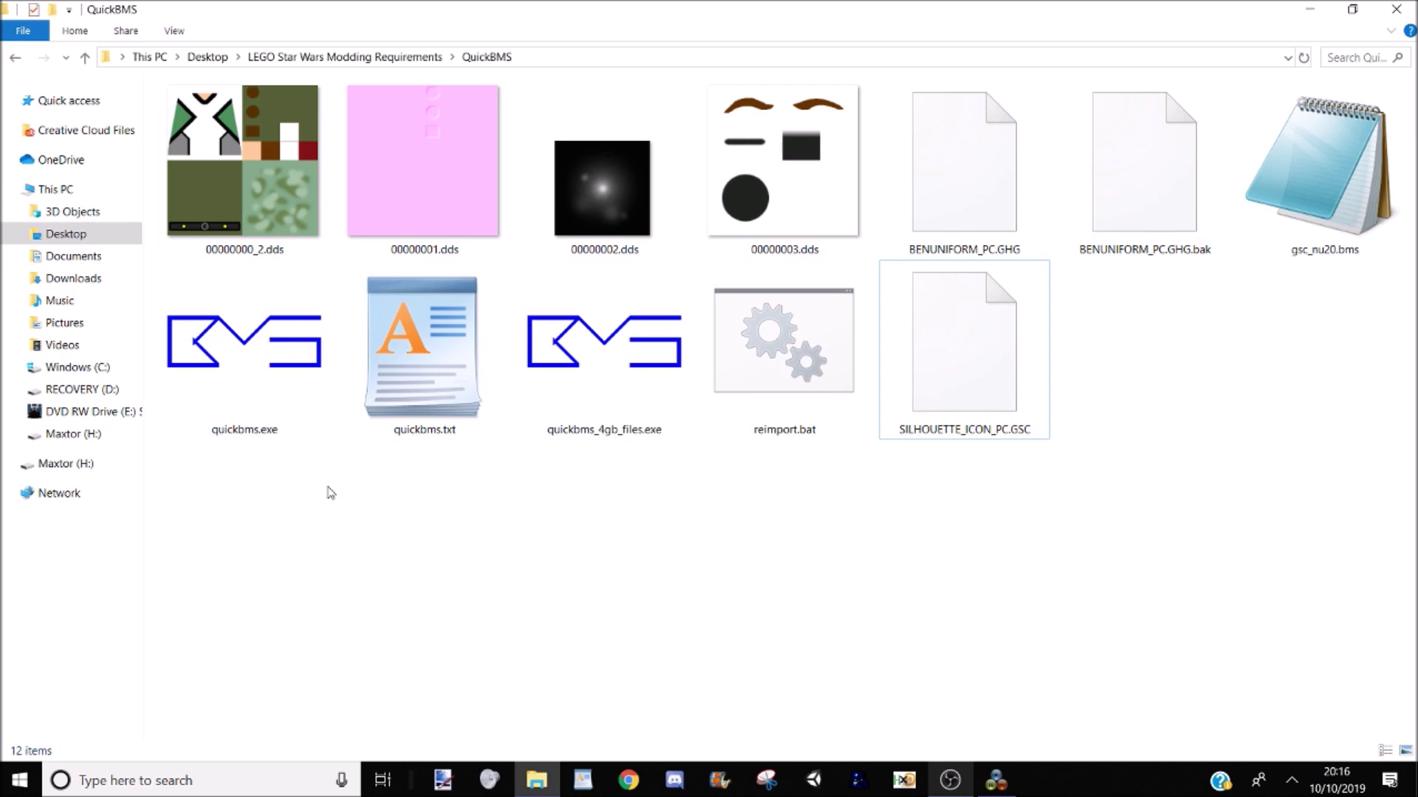
{"action": "left_click", "coordinate": [213, 352]}
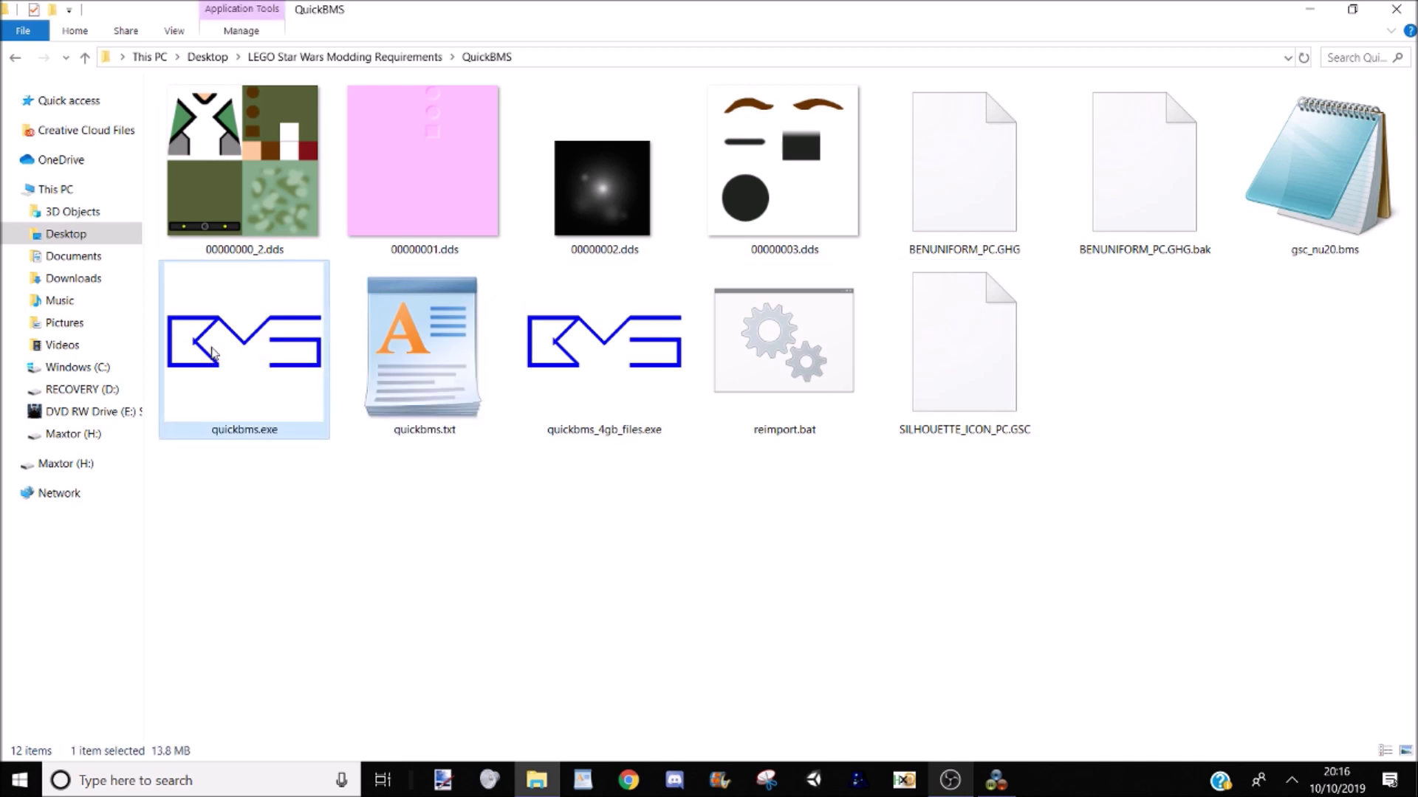
Step: Run QuickBMS with gsc_nu20.bms on SILHOUETTE_ICON_PC.GSC, extracting into the QuickBMS folder
{"action": "double_click", "coordinate": [213, 351]}
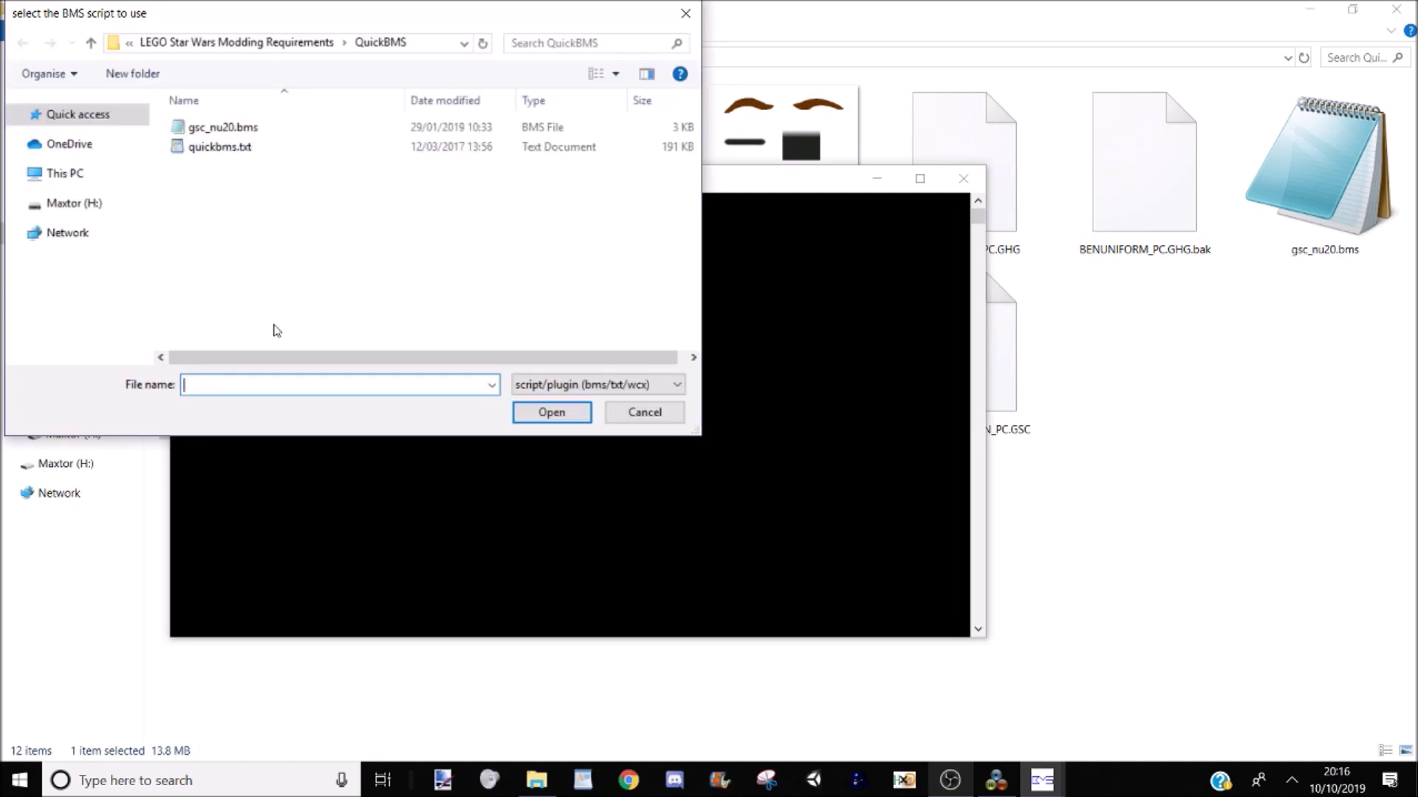
{"action": "double_click", "coordinate": [249, 128]}
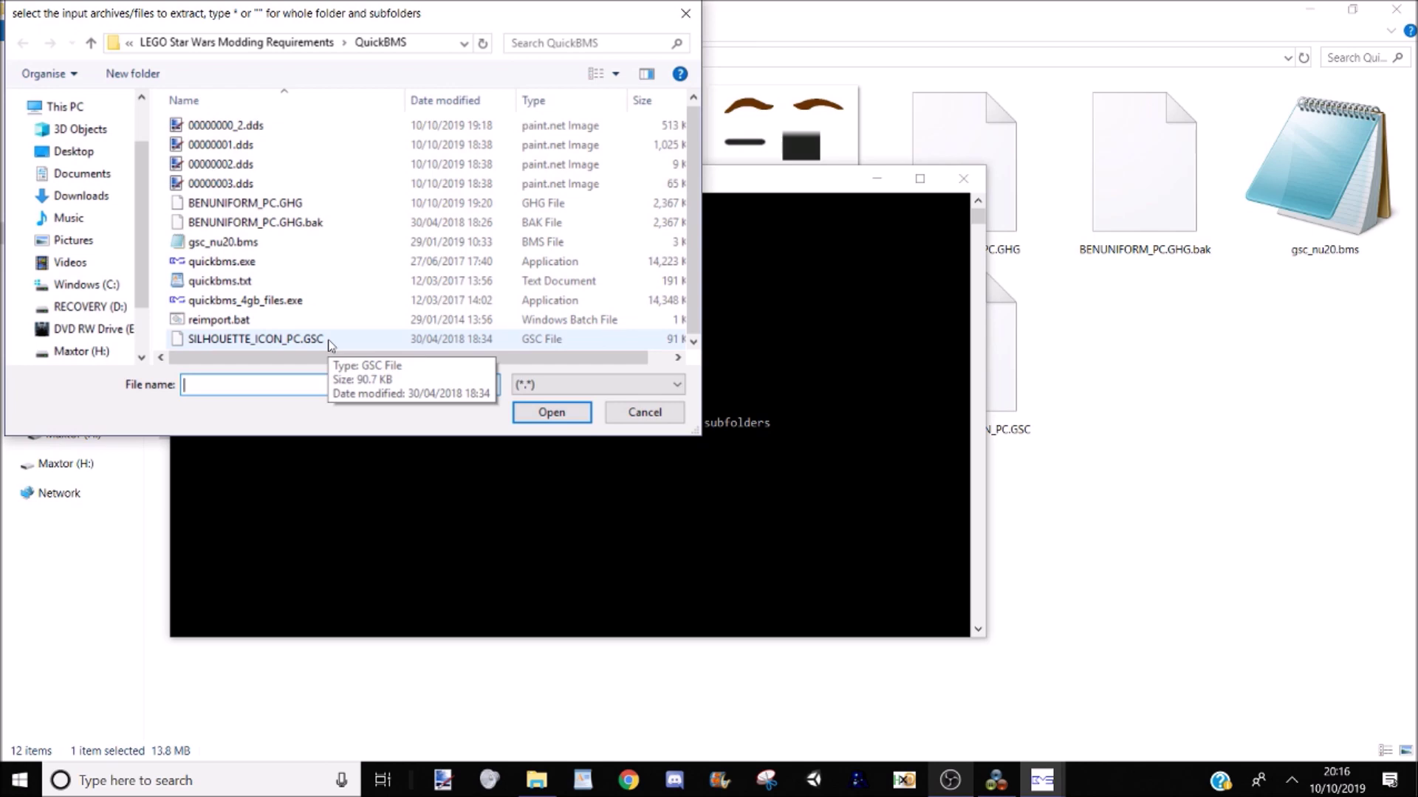
{"action": "double_click", "coordinate": [329, 341]}
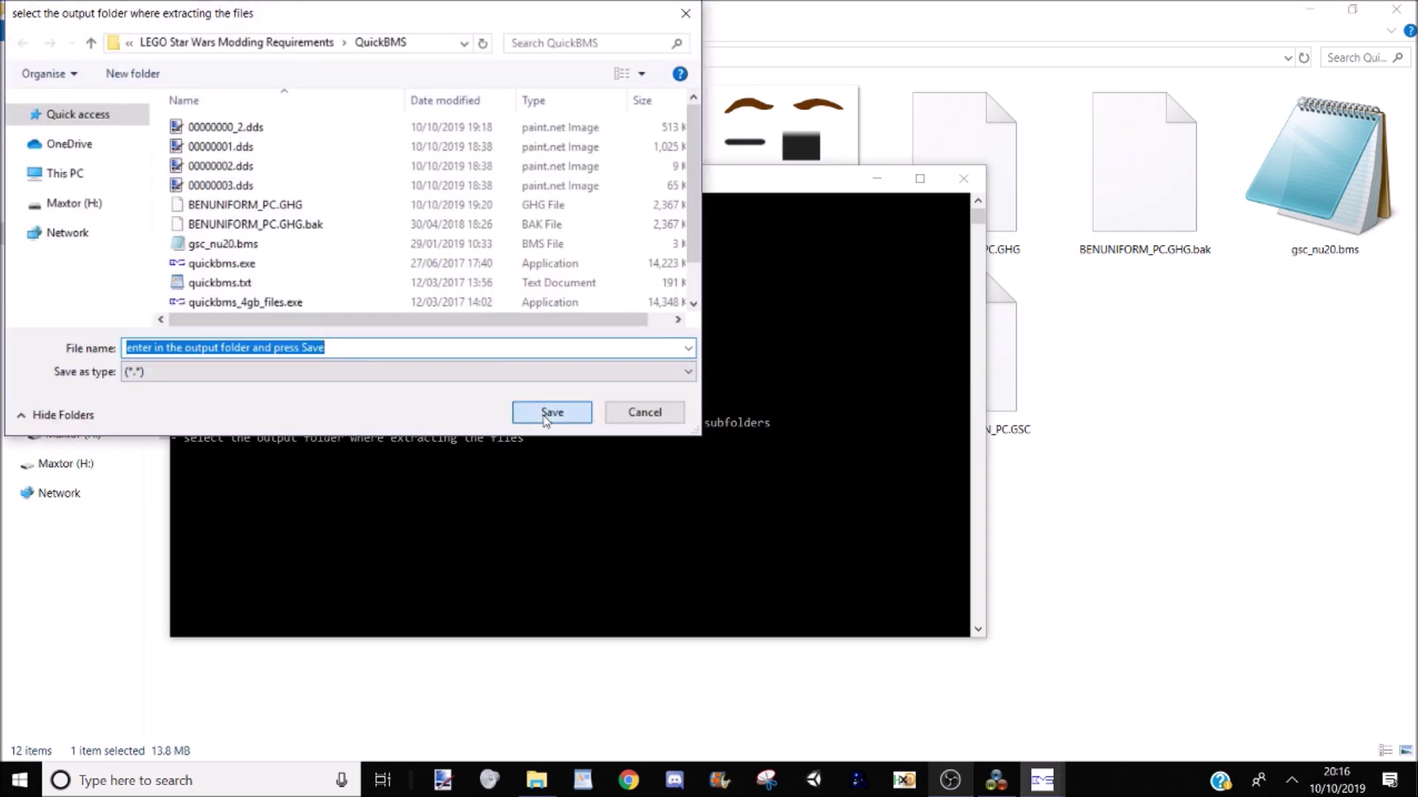
{"action": "left_click", "coordinate": [551, 413]}
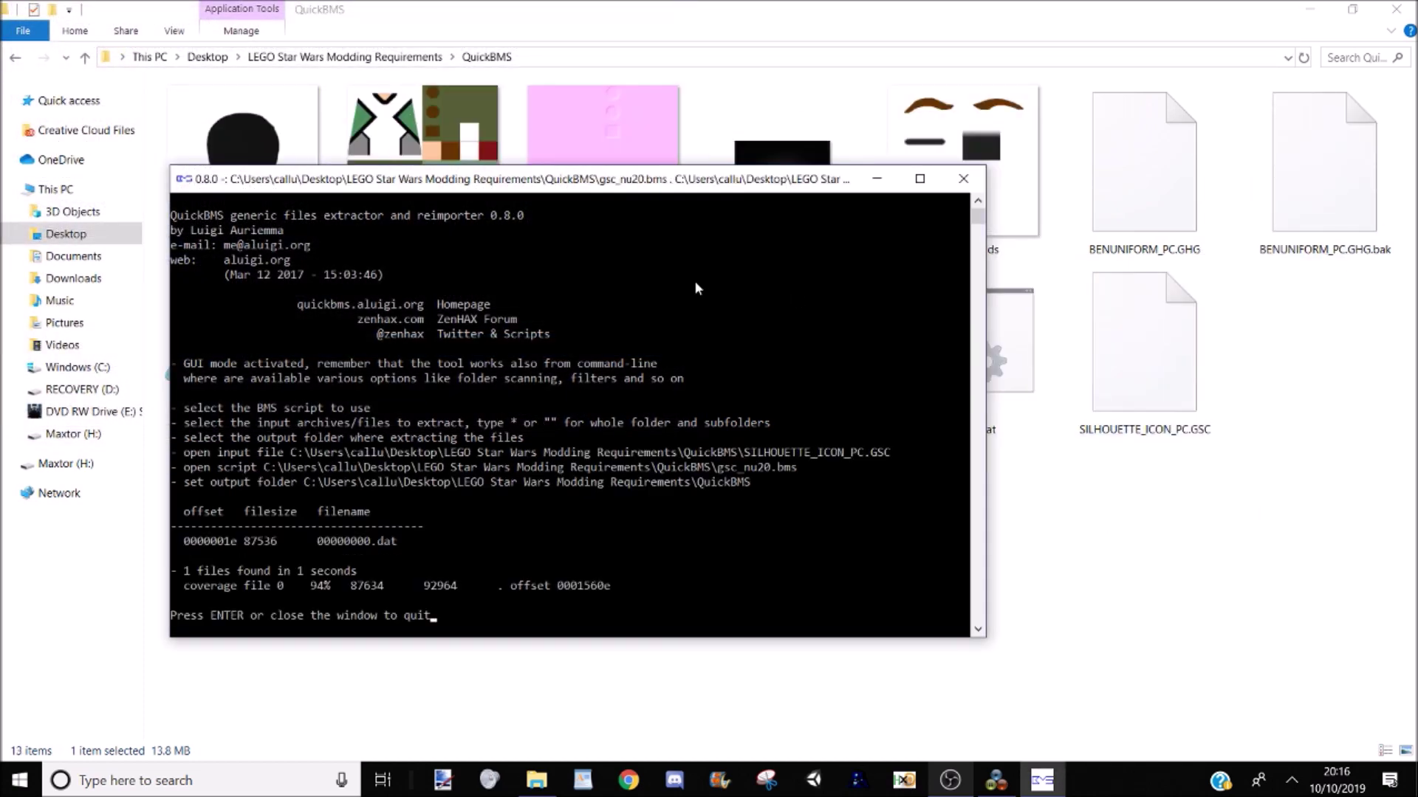
{"action": "key", "text": "Return"}
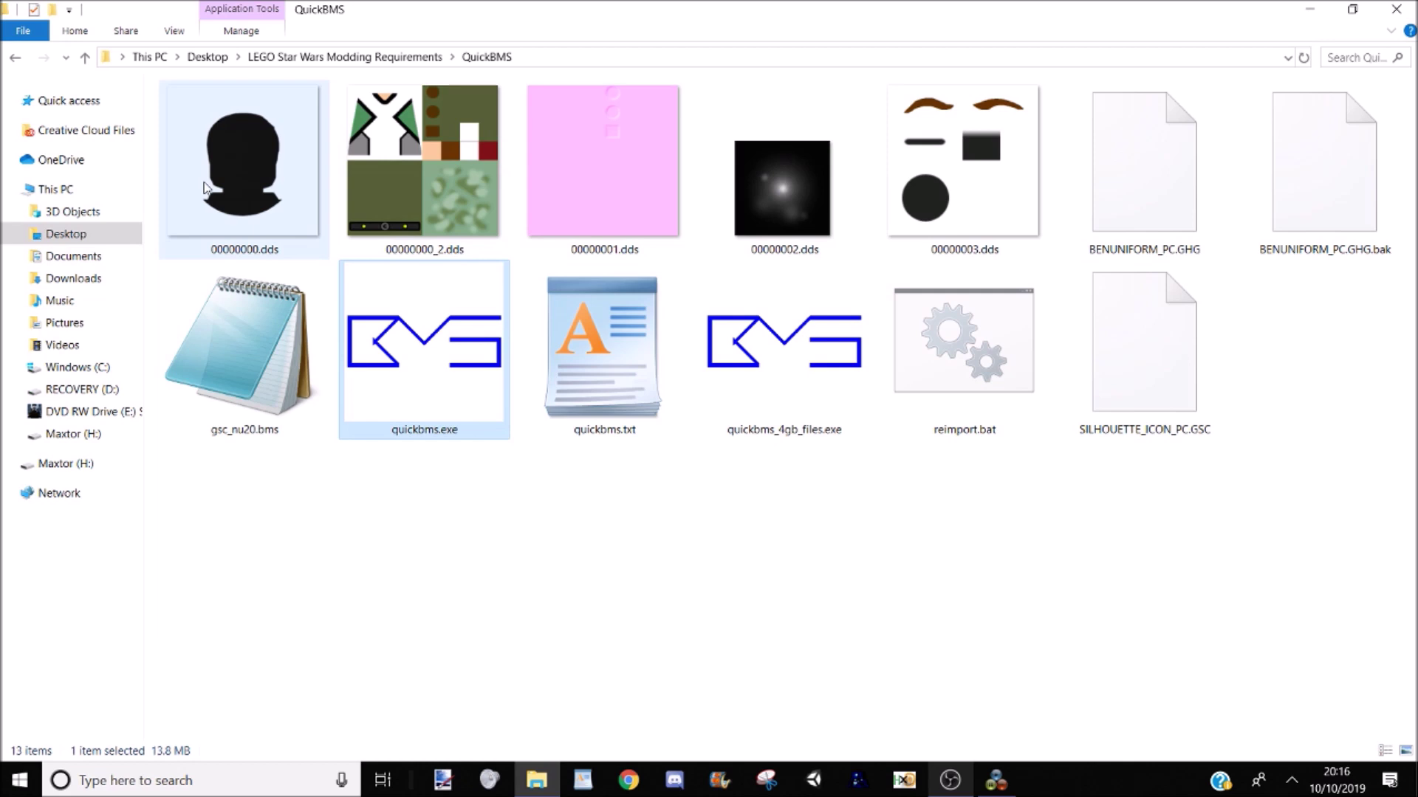
Step: Rename SILHOUETTE_ICON_PC.GSC to BENUNIFORM_ICON_PC.GSC
{"action": "left_click", "coordinate": [426, 189]}
{"action": "left_click", "coordinate": [648, 570]}
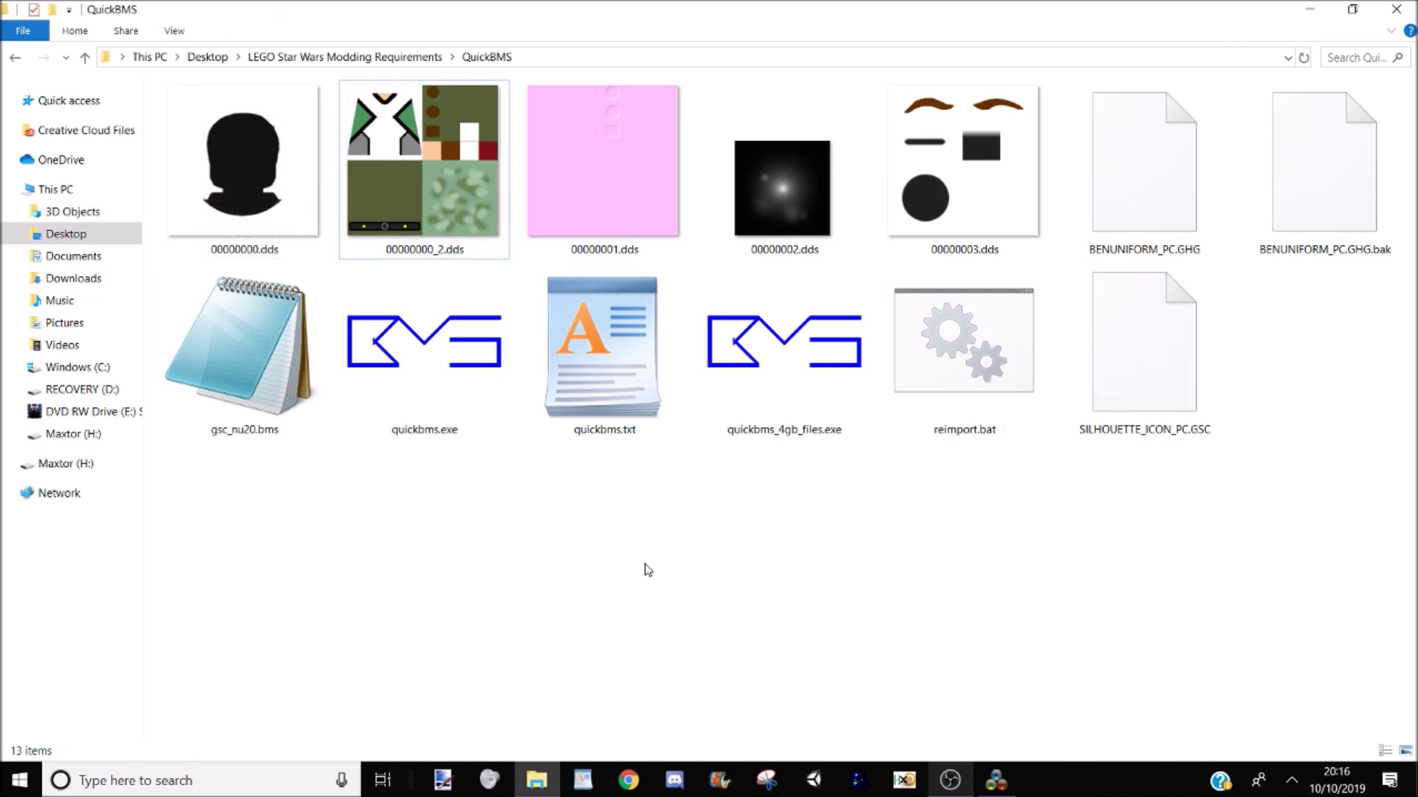
{"action": "right_click", "coordinate": [1071, 347]}
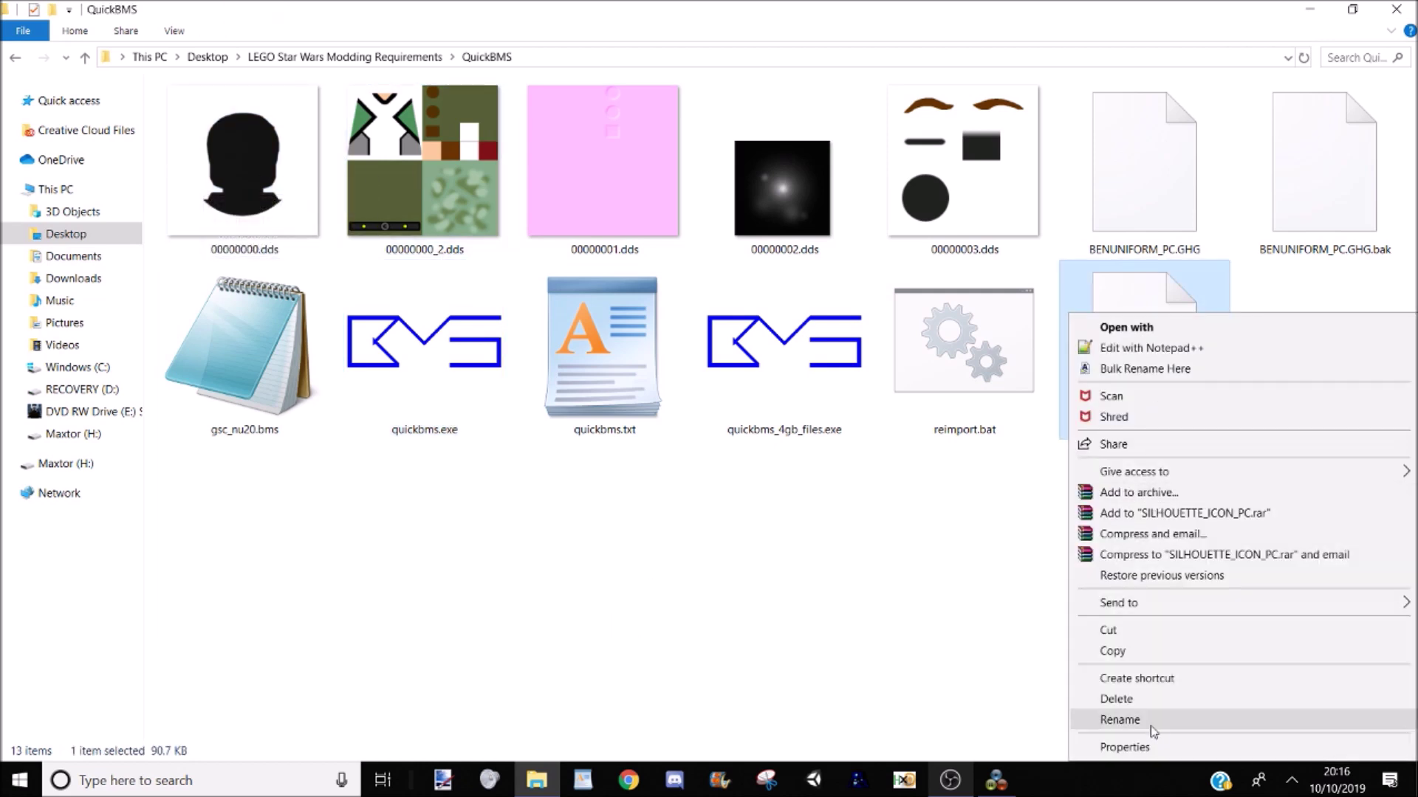
{"action": "left_click", "coordinate": [1120, 720]}
{"action": "key", "text": "Escape"}
{"action": "right_click", "coordinate": [1141, 437]}
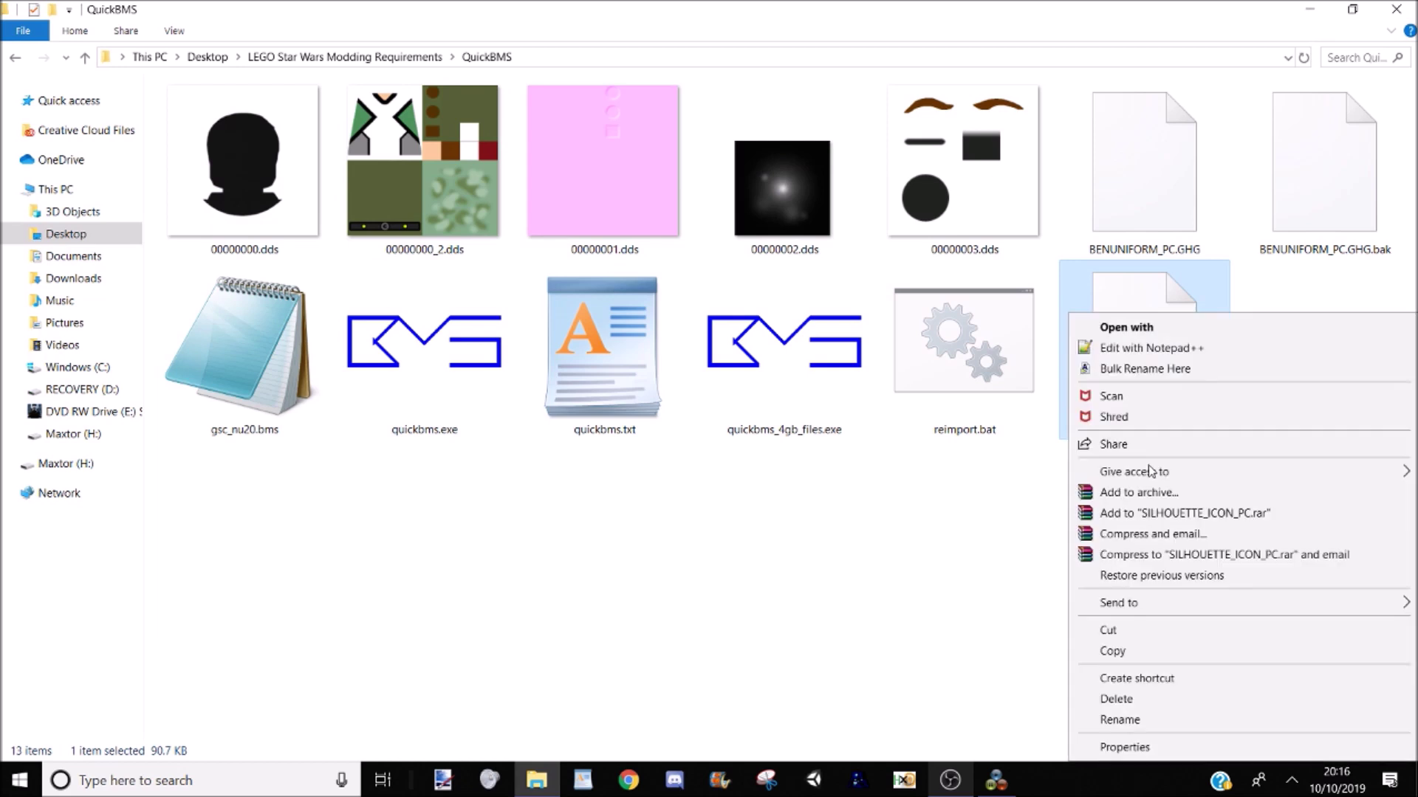
{"action": "left_click", "coordinate": [1157, 720]}
{"action": "key", "text": "Right"}
{"action": "key", "text": "Left"}
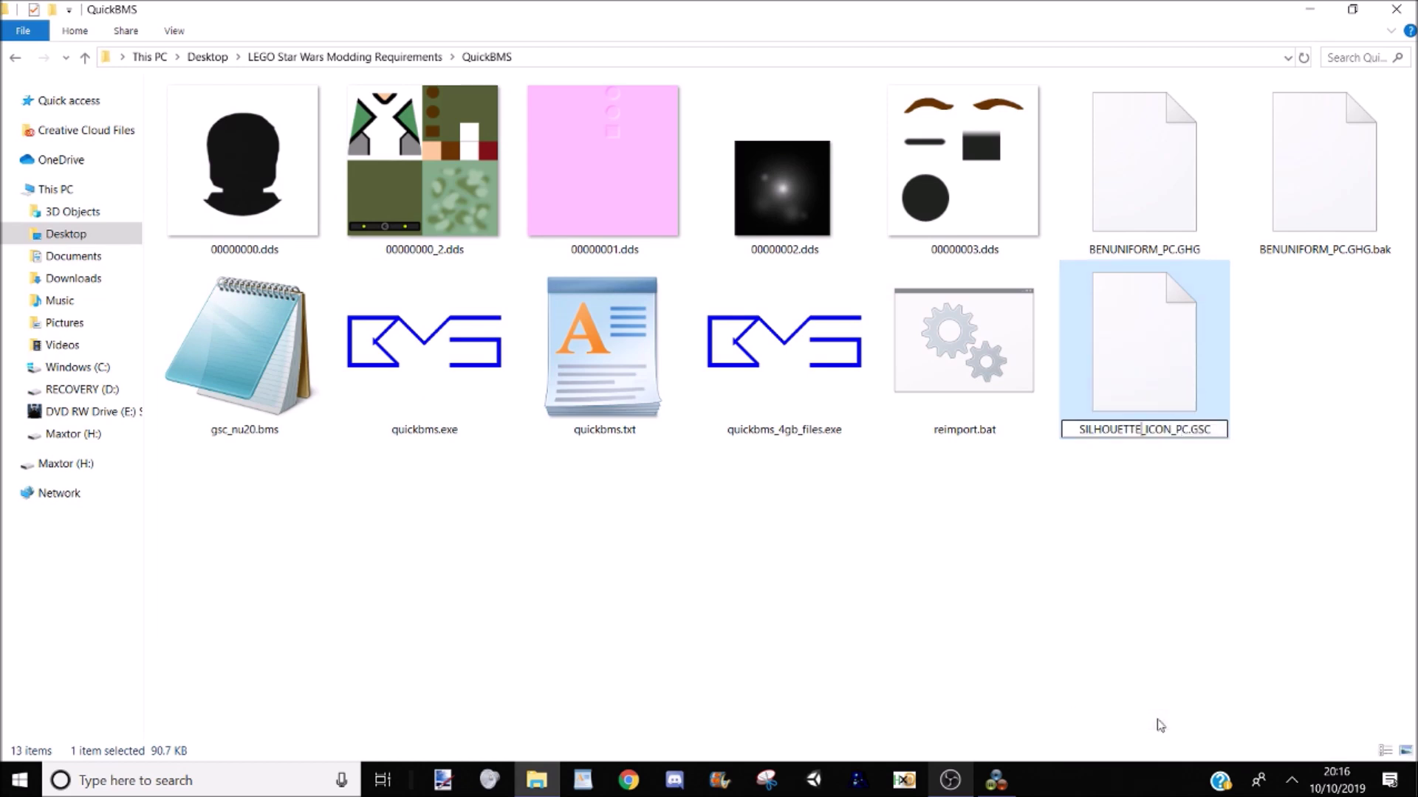
{"action": "key", "text": "shift+Home"}
{"action": "key", "text": "BackSpace"}
{"action": "type", "text": "BENUNIFOR"}
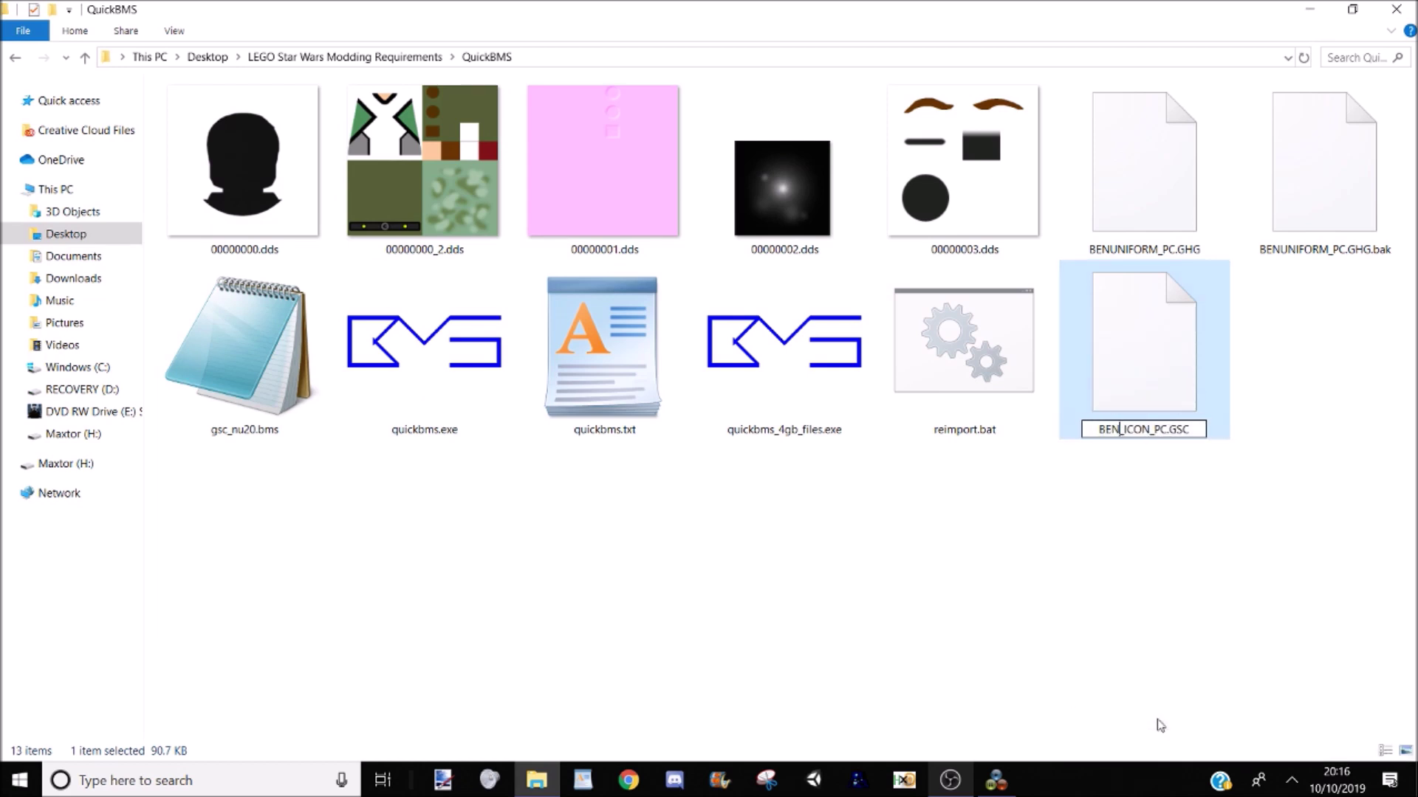
{"action": "type", "text": "M"}
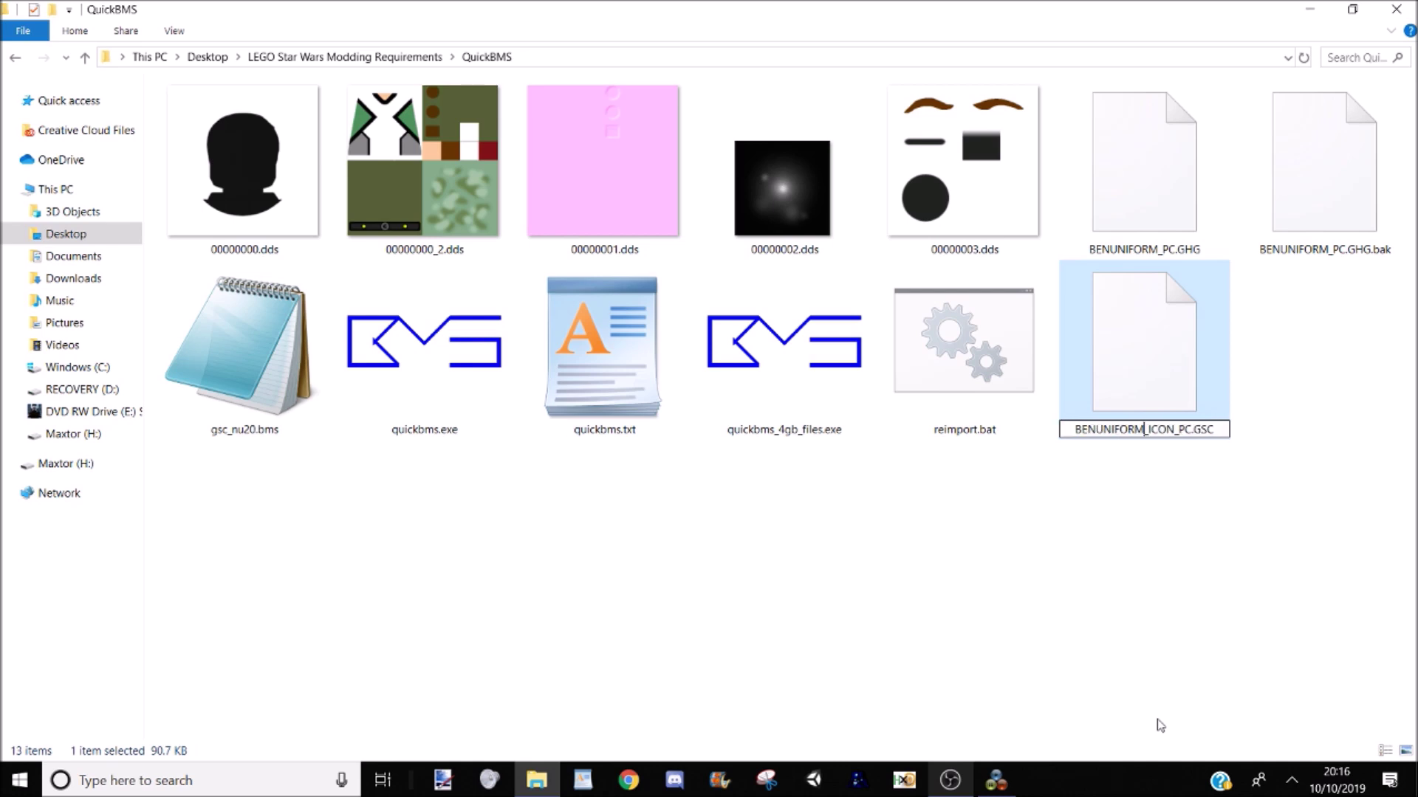
{"action": "key", "text": "Return"}
{"action": "left_click", "coordinate": [1146, 548]}
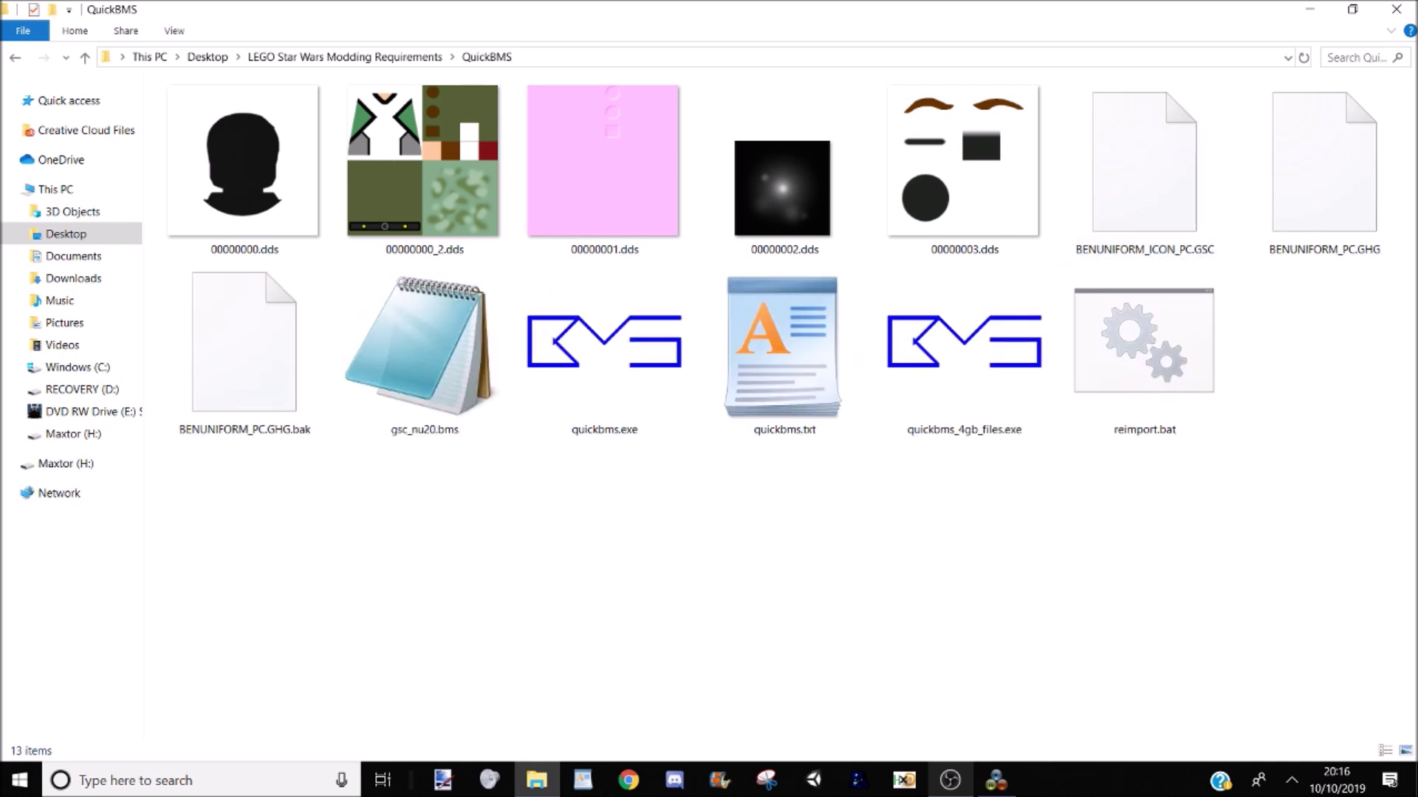
Step: Open 00000000.dds in paint.net, paste in the bearded portrait, and save over the original file
{"action": "double_click", "coordinate": [248, 152]}
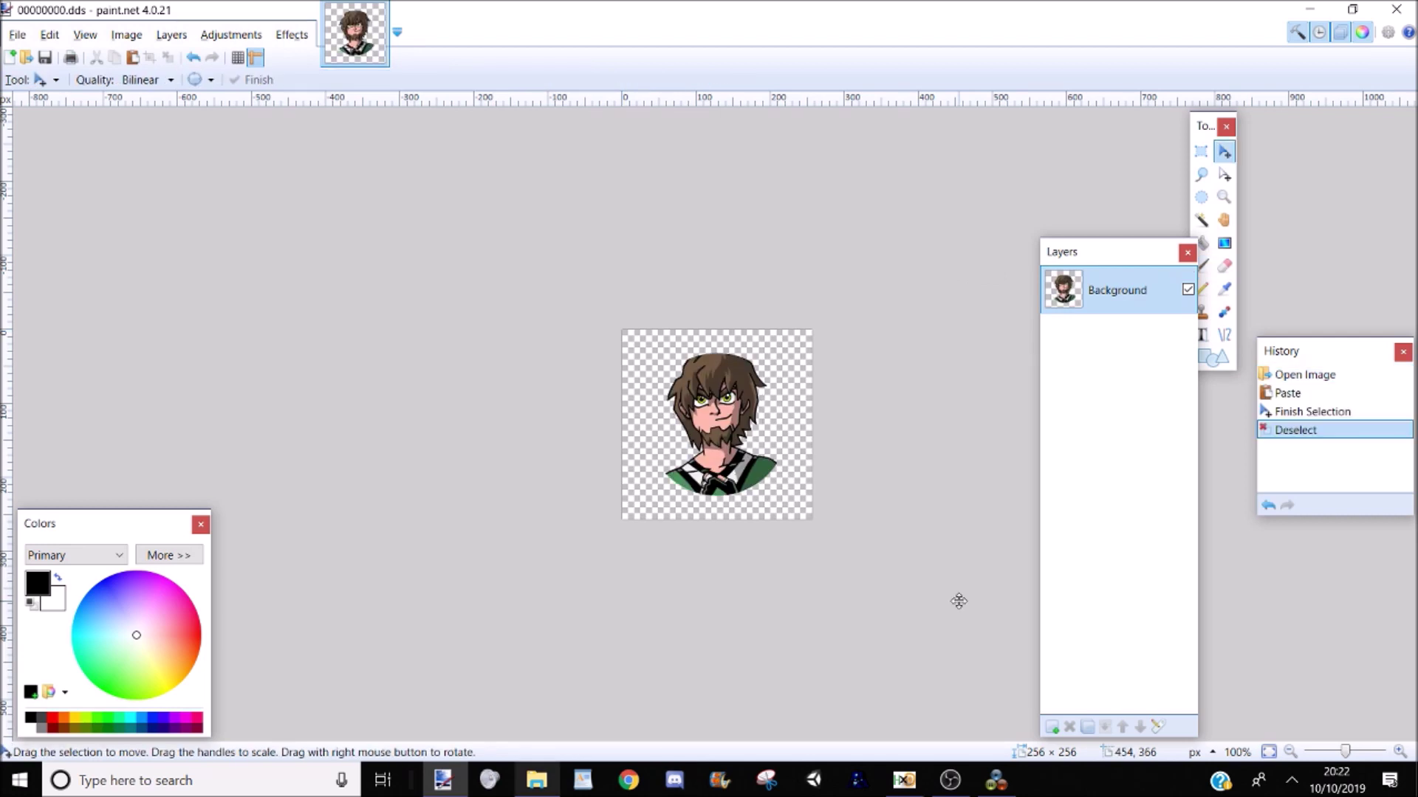
{"action": "key", "text": "ctrl+shift+s"}
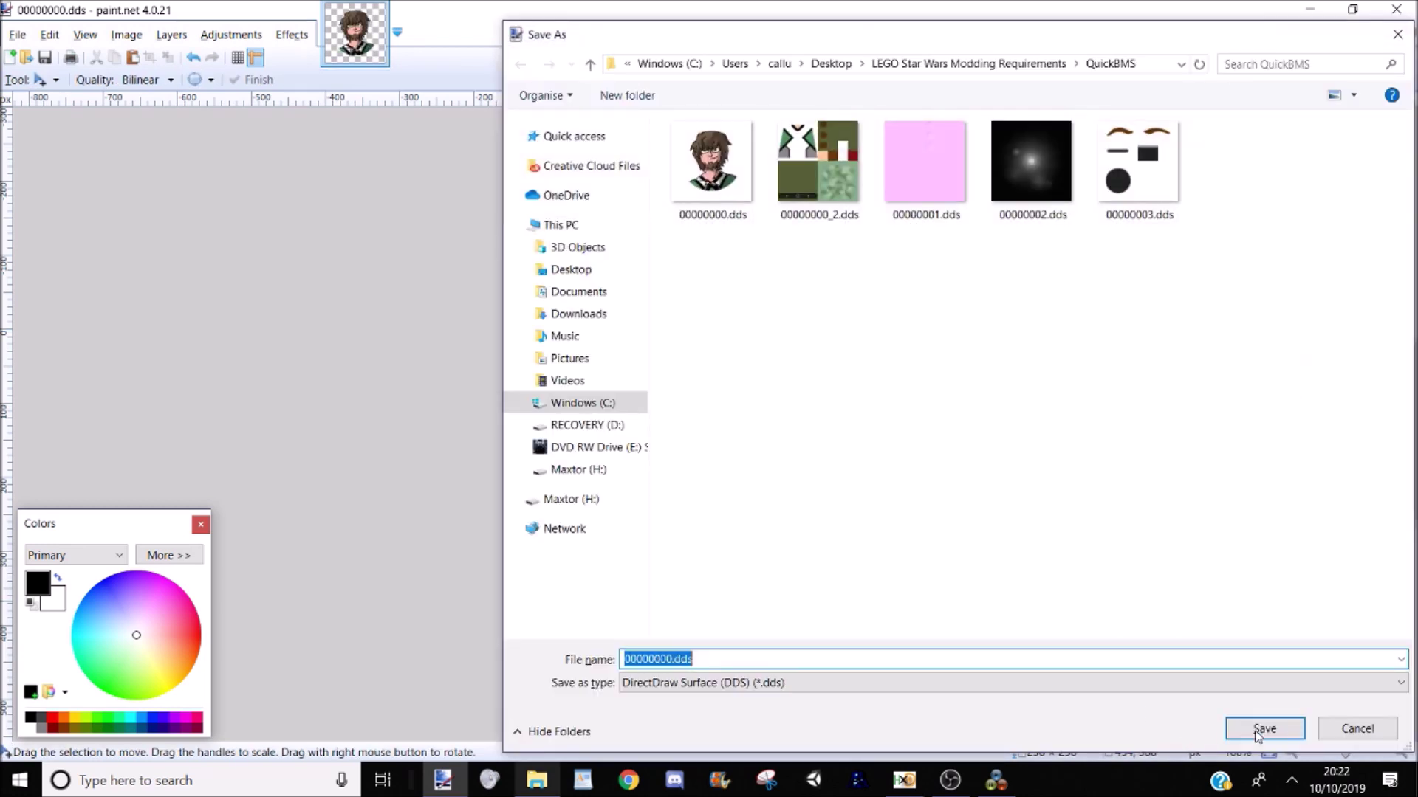
{"action": "left_click", "coordinate": [1277, 730]}
{"action": "left_click", "coordinate": [753, 395]}
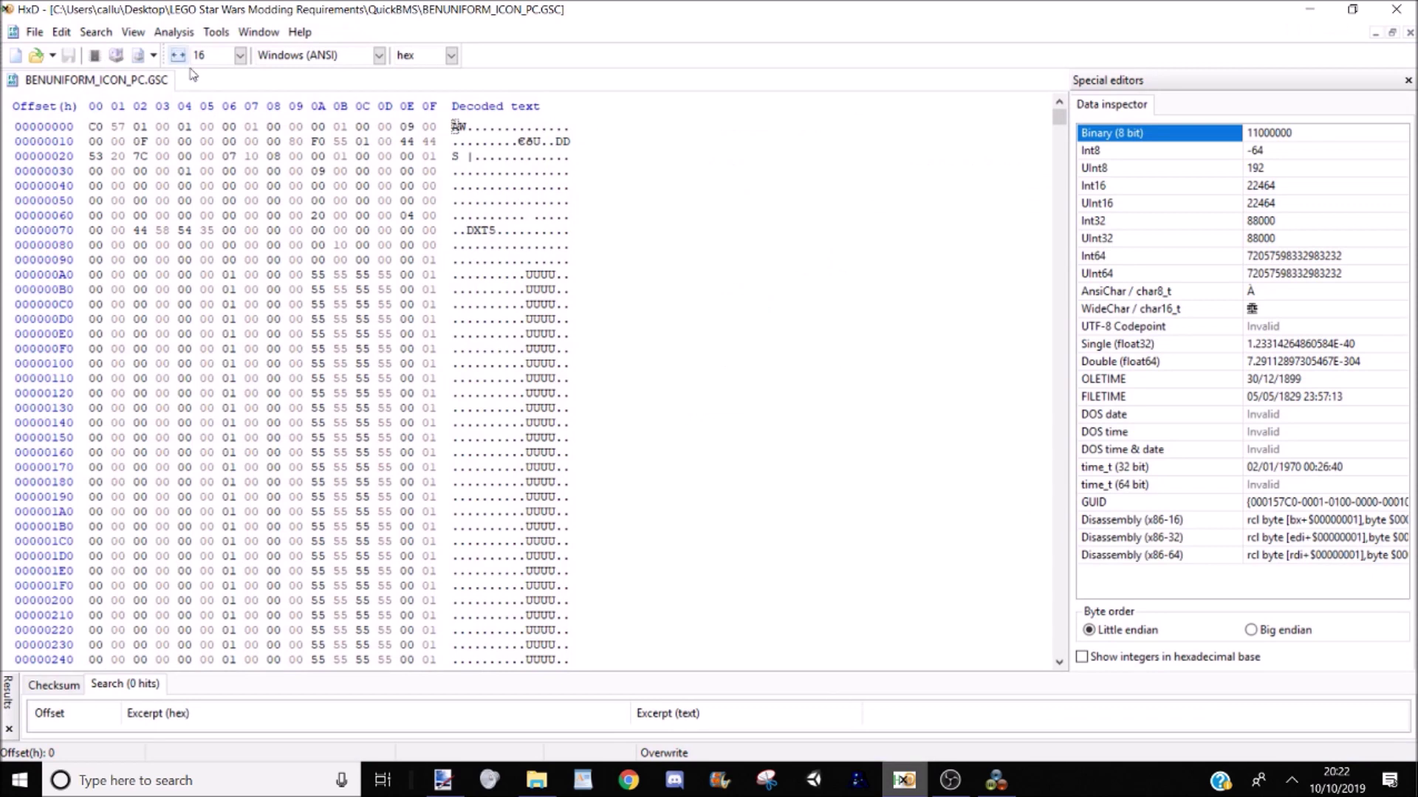
Step: Load 00000000.dds into HxD and inspect its DXT5 format marker bytes
{"action": "key", "text": "alt+Tab"}
{"action": "key", "text": "alt+Tab"}
{"action": "key", "text": "alt+Tab"}
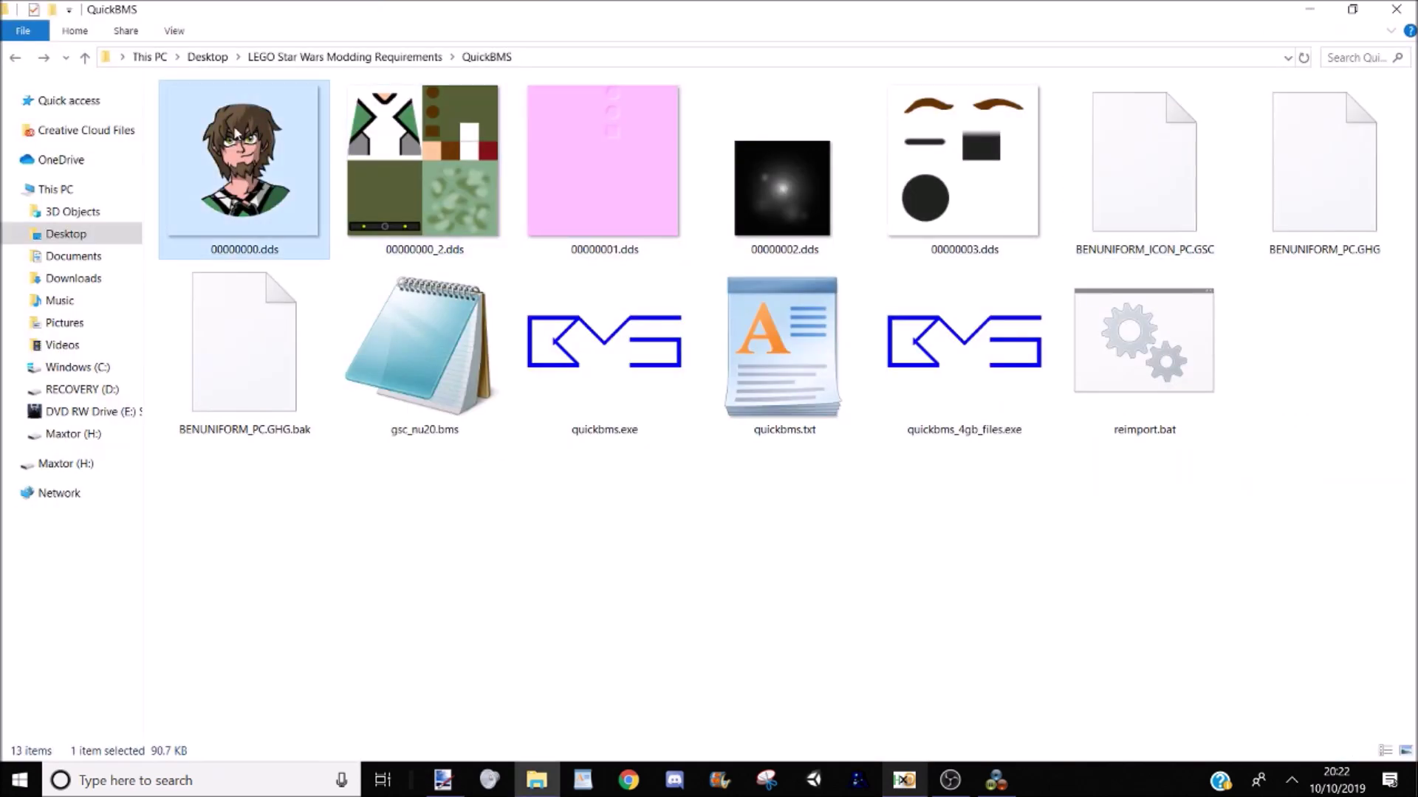
{"action": "key", "text": "alt+Tab"}
{"action": "key", "text": "alt+Tab"}
{"action": "left_click_drag", "start_coordinate": [253, 159], "coordinate": [436, 298]}
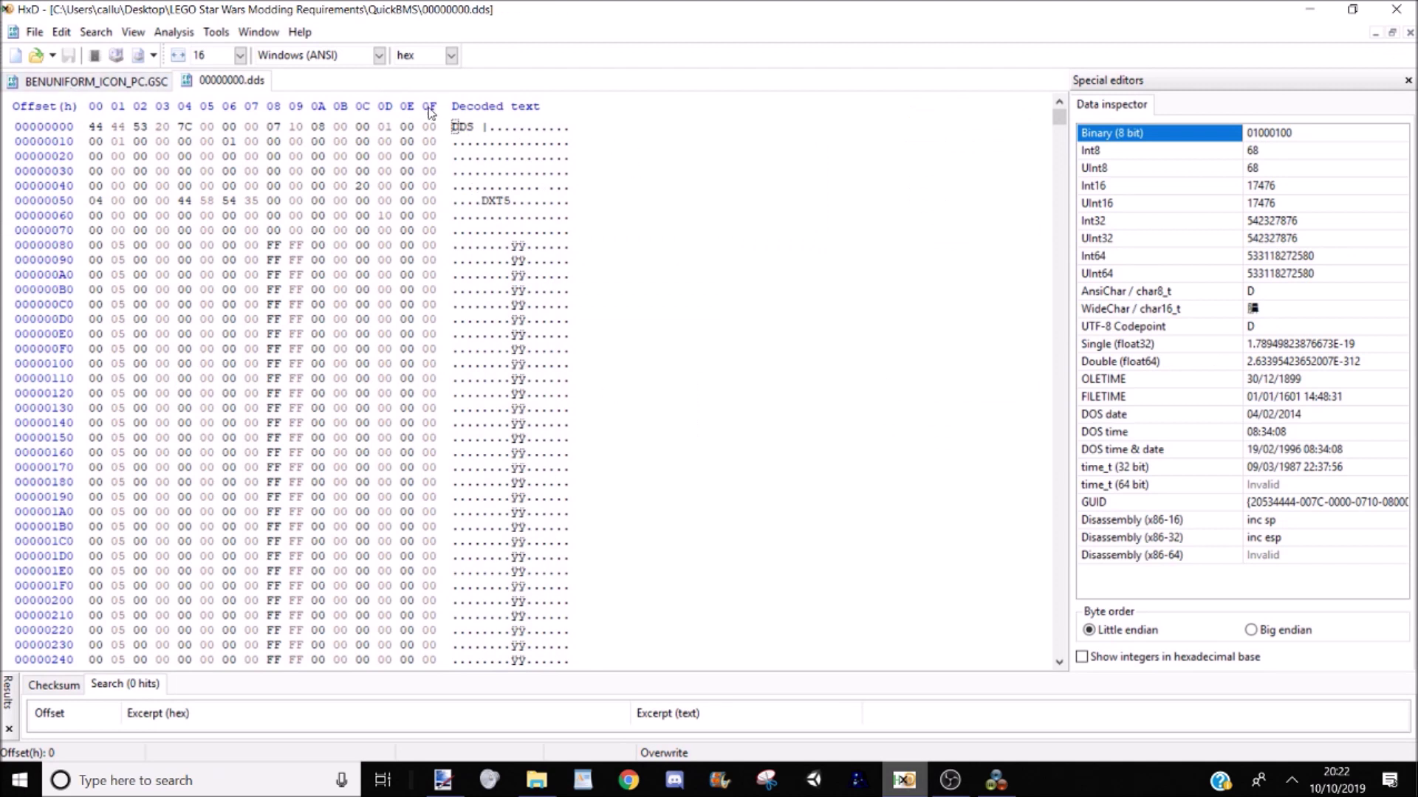
{"action": "left_click_drag", "start_coordinate": [480, 199], "coordinate": [519, 203]}
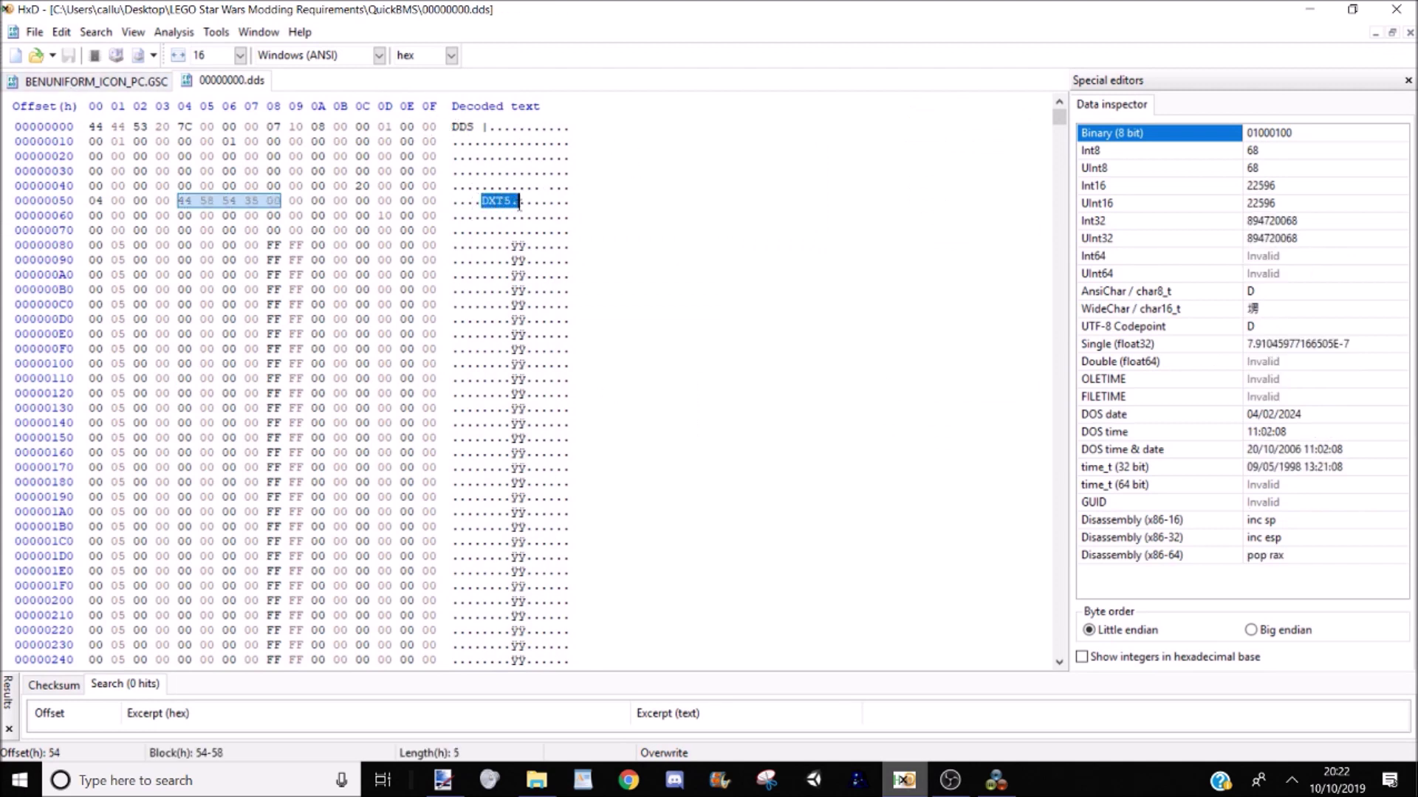
Step: Accept paint.net's DDS save settings so 00000000.dds is written
{"action": "key", "text": "alt+Tab"}
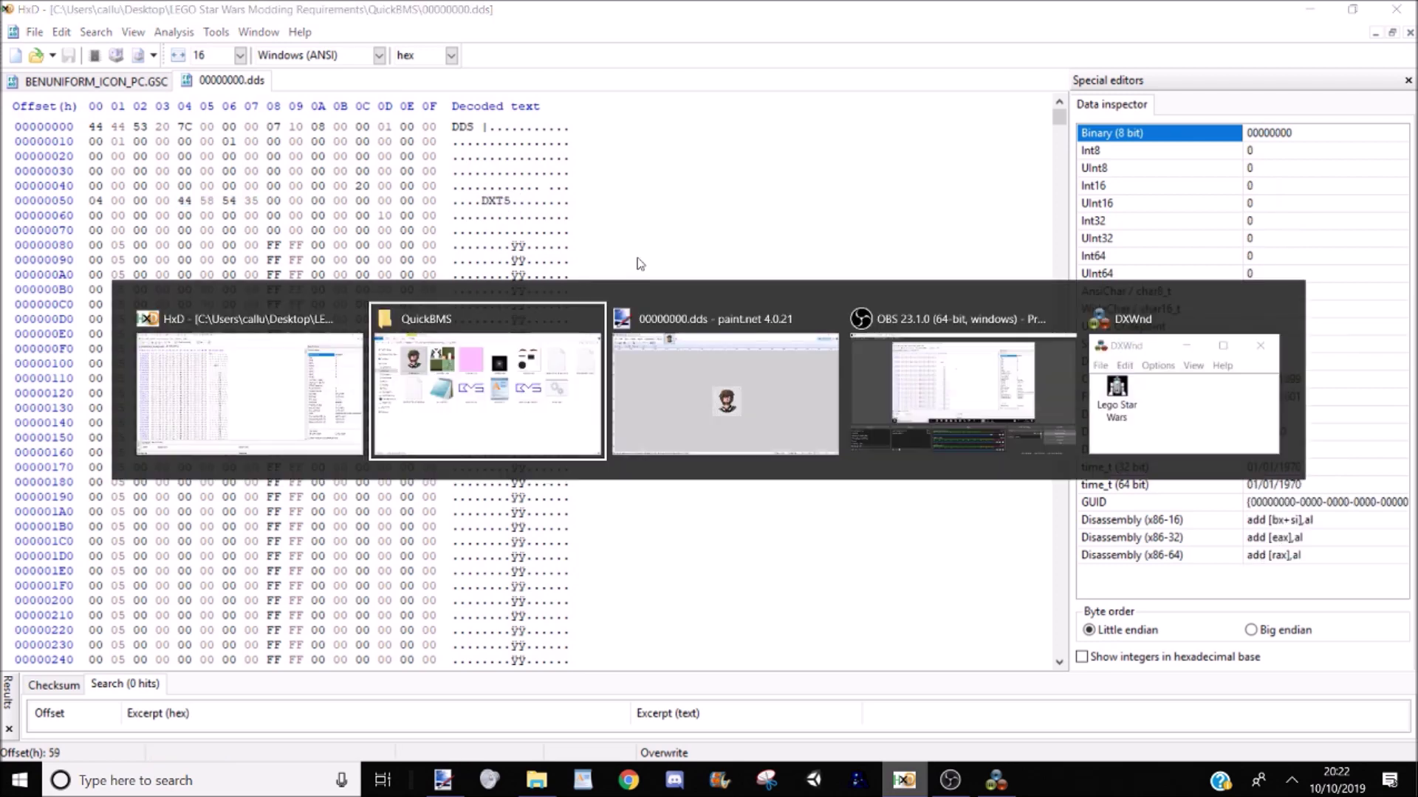
{"action": "left_click", "coordinate": [738, 353]}
{"action": "left_click", "coordinate": [1131, 481]}
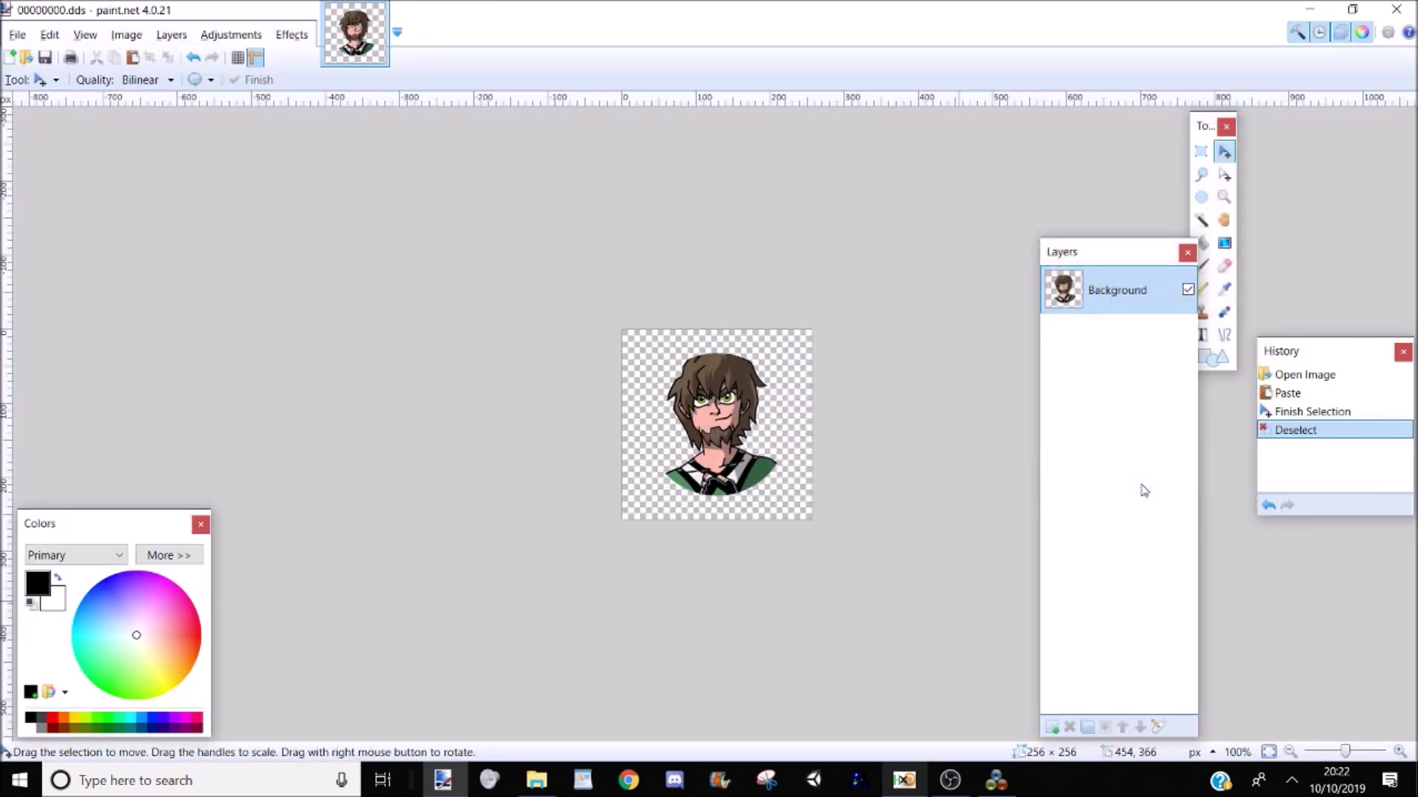
Step: Copy all bytes of 00000000.dds over BENUNIFORM_ICON_PC.GSC starting at offset 1E, then save
{"action": "key", "text": "alt+Tab"}
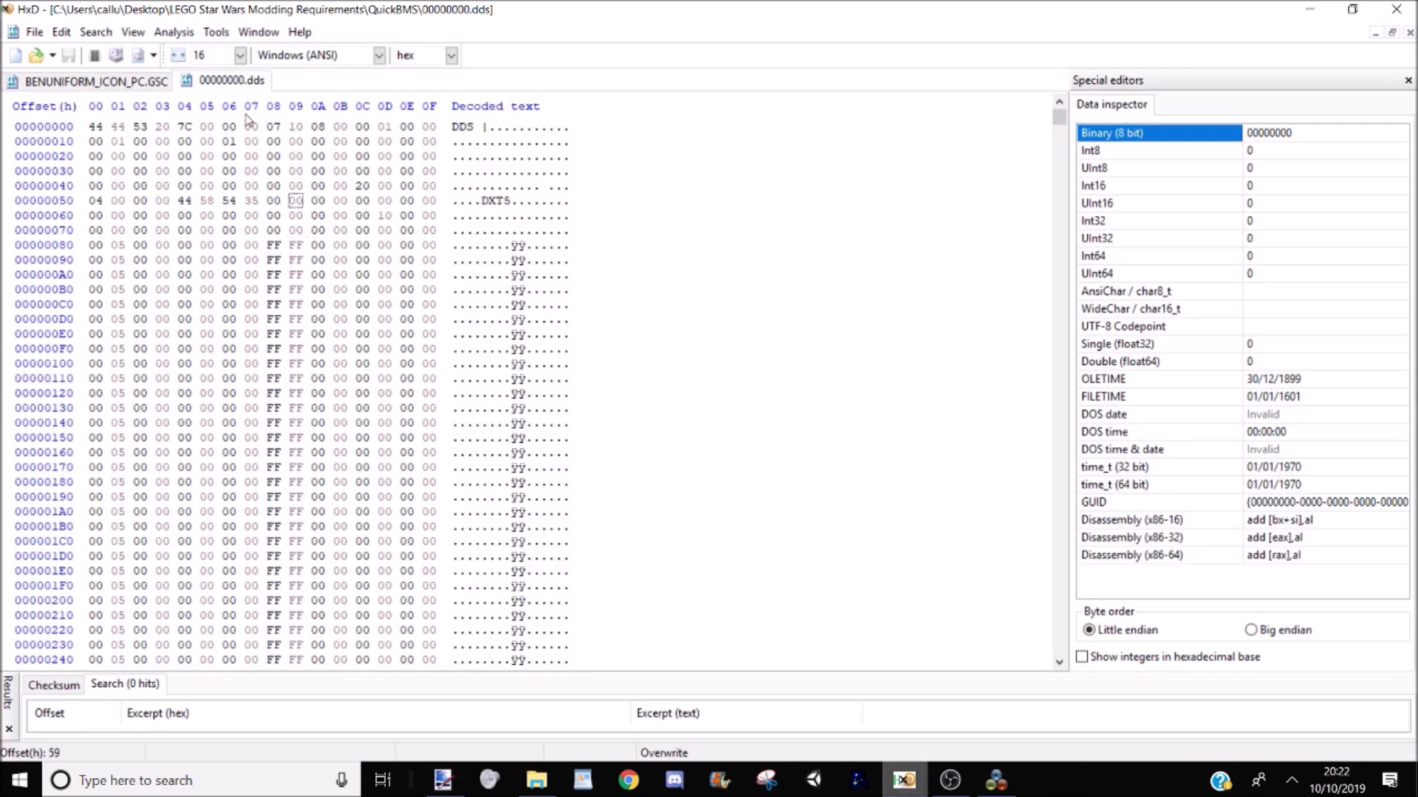
{"action": "key", "text": "ctrl+a"}
{"action": "left_click", "coordinate": [71, 89]}
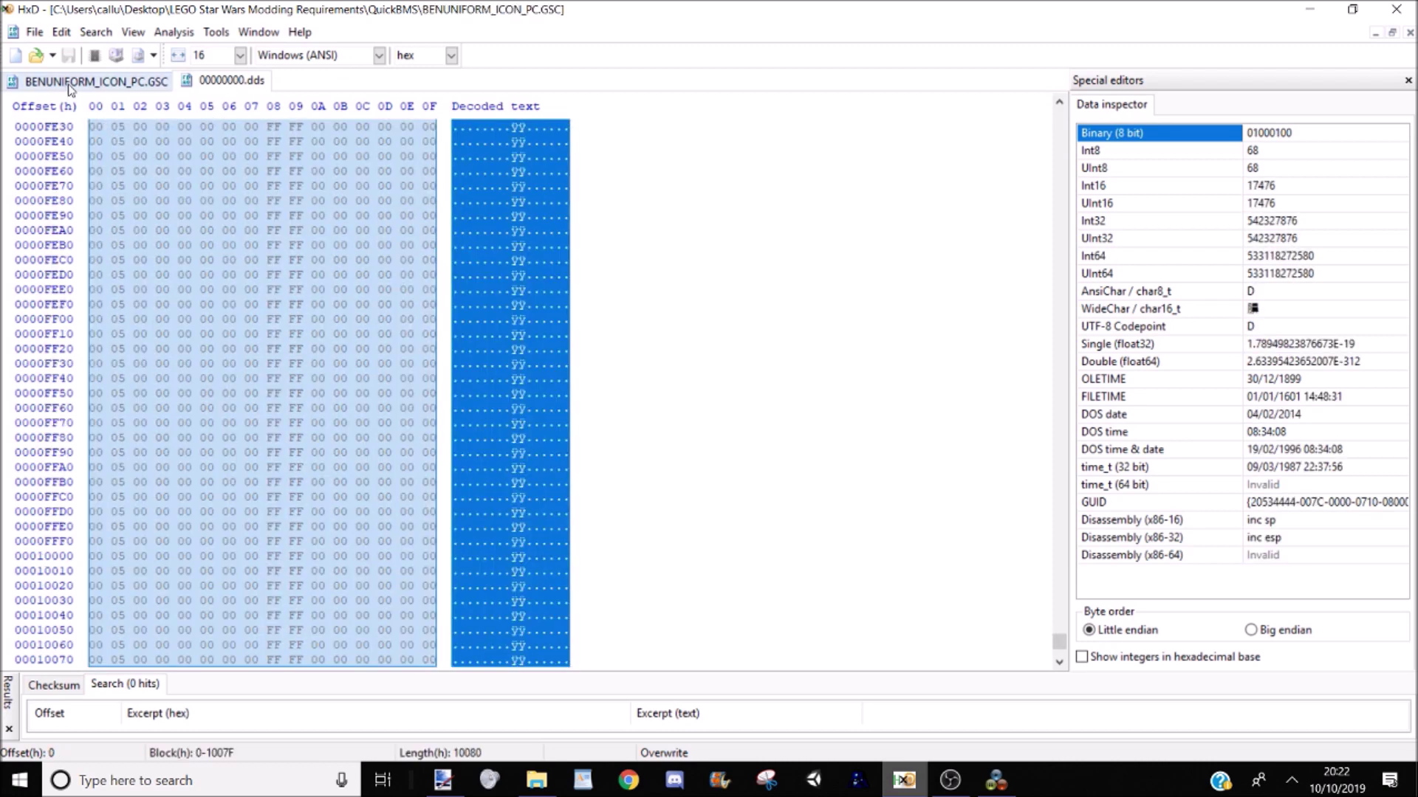
{"action": "left_click", "coordinate": [556, 145]}
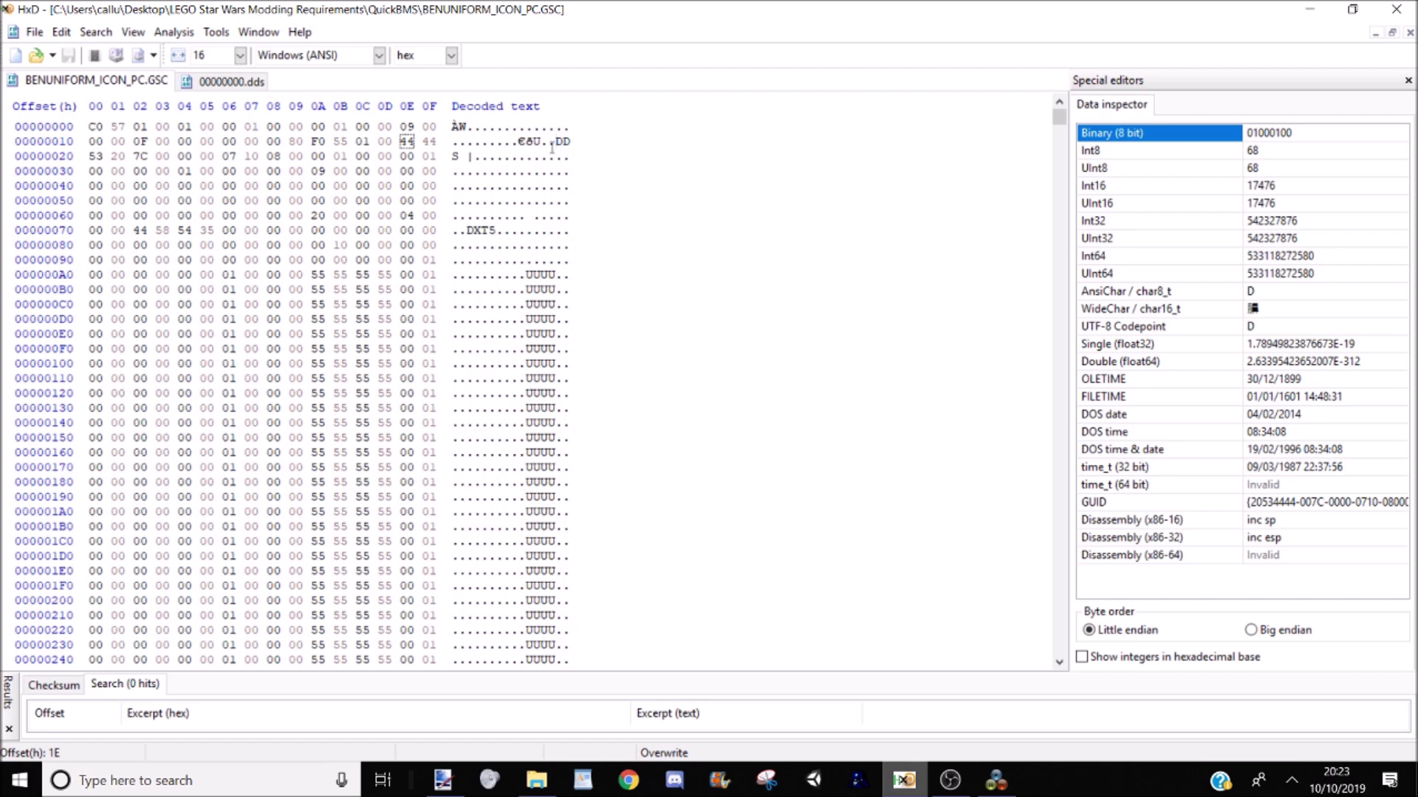
{"action": "key", "text": "ctrl+v"}
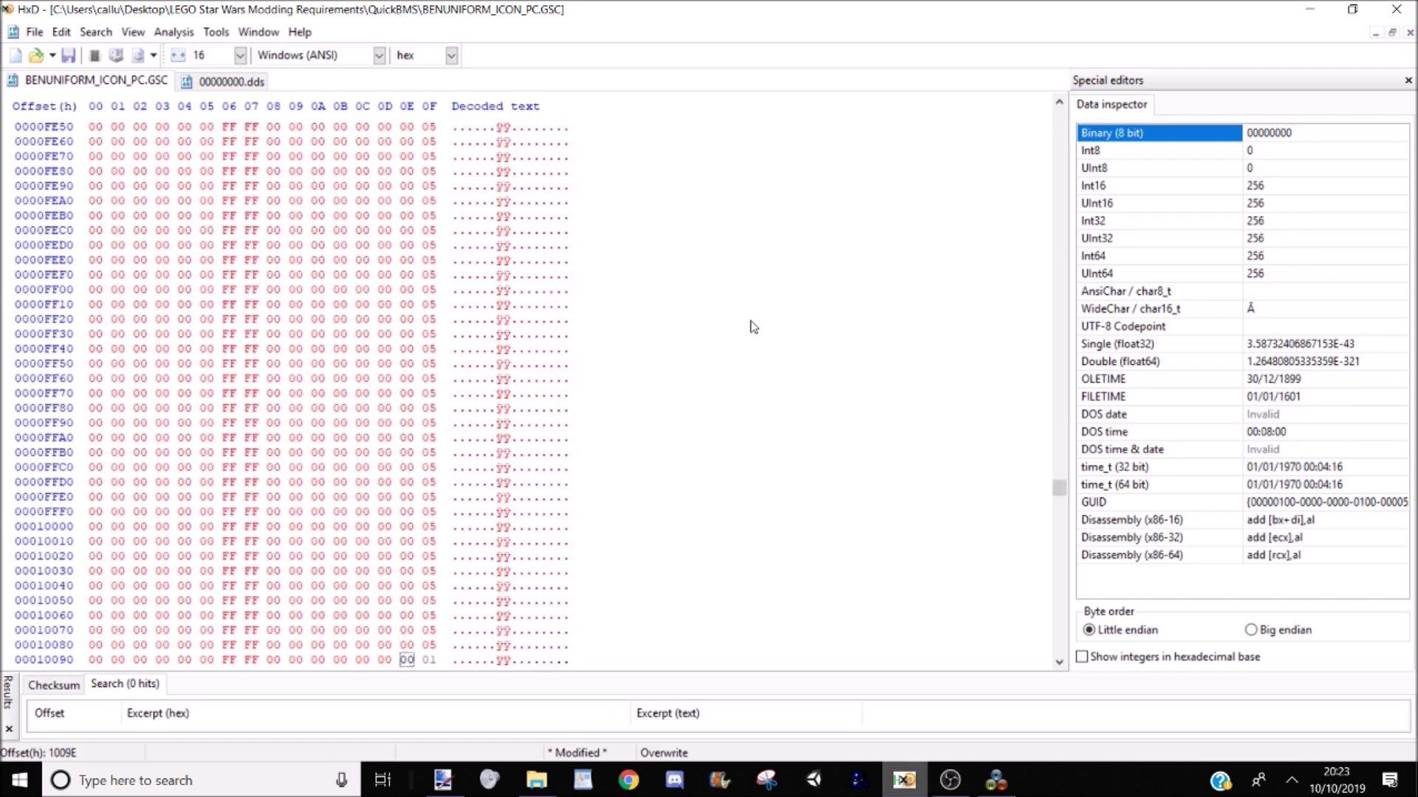
{"action": "key", "text": "ctrl+s"}
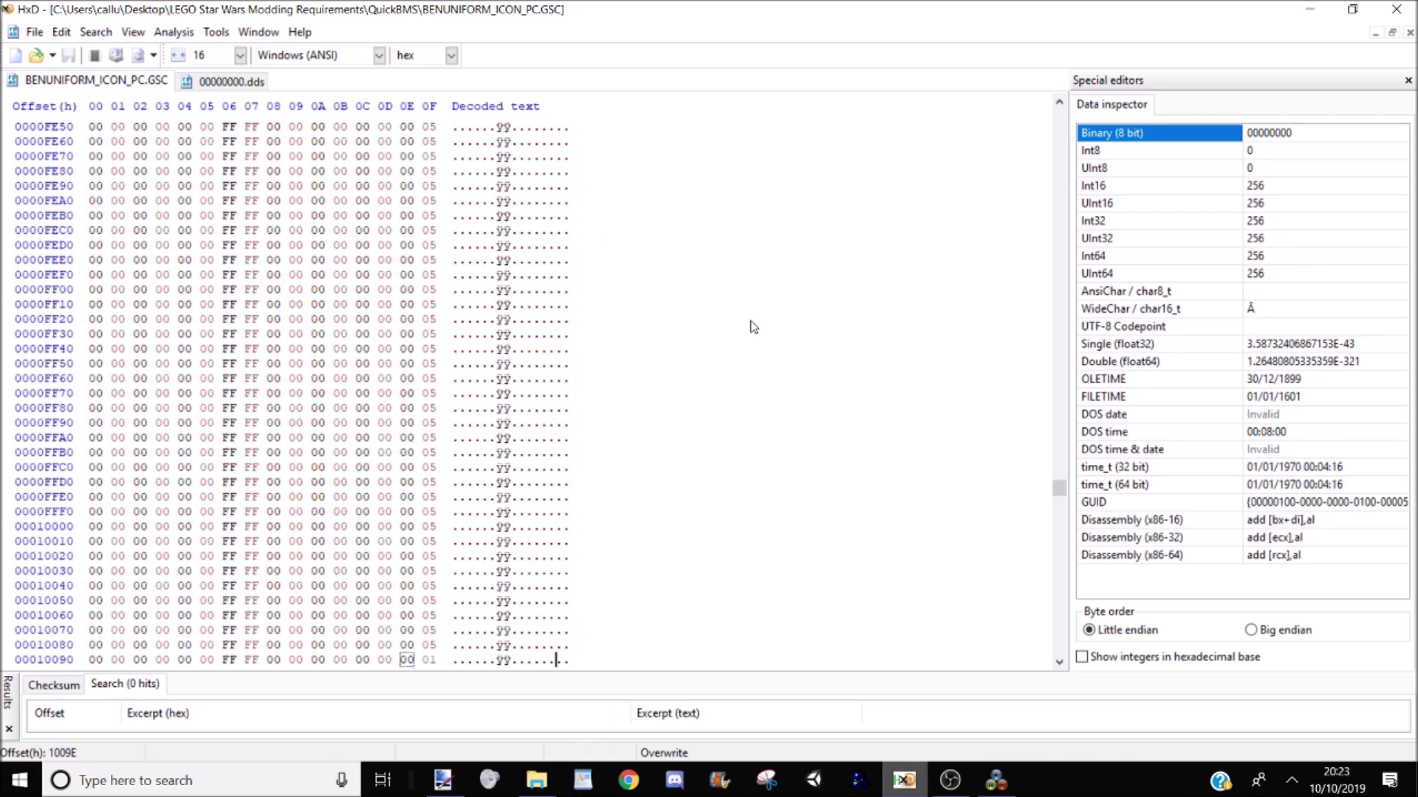
{"action": "left_click_drag", "start_coordinate": [1057, 492], "coordinate": [1061, 494]}
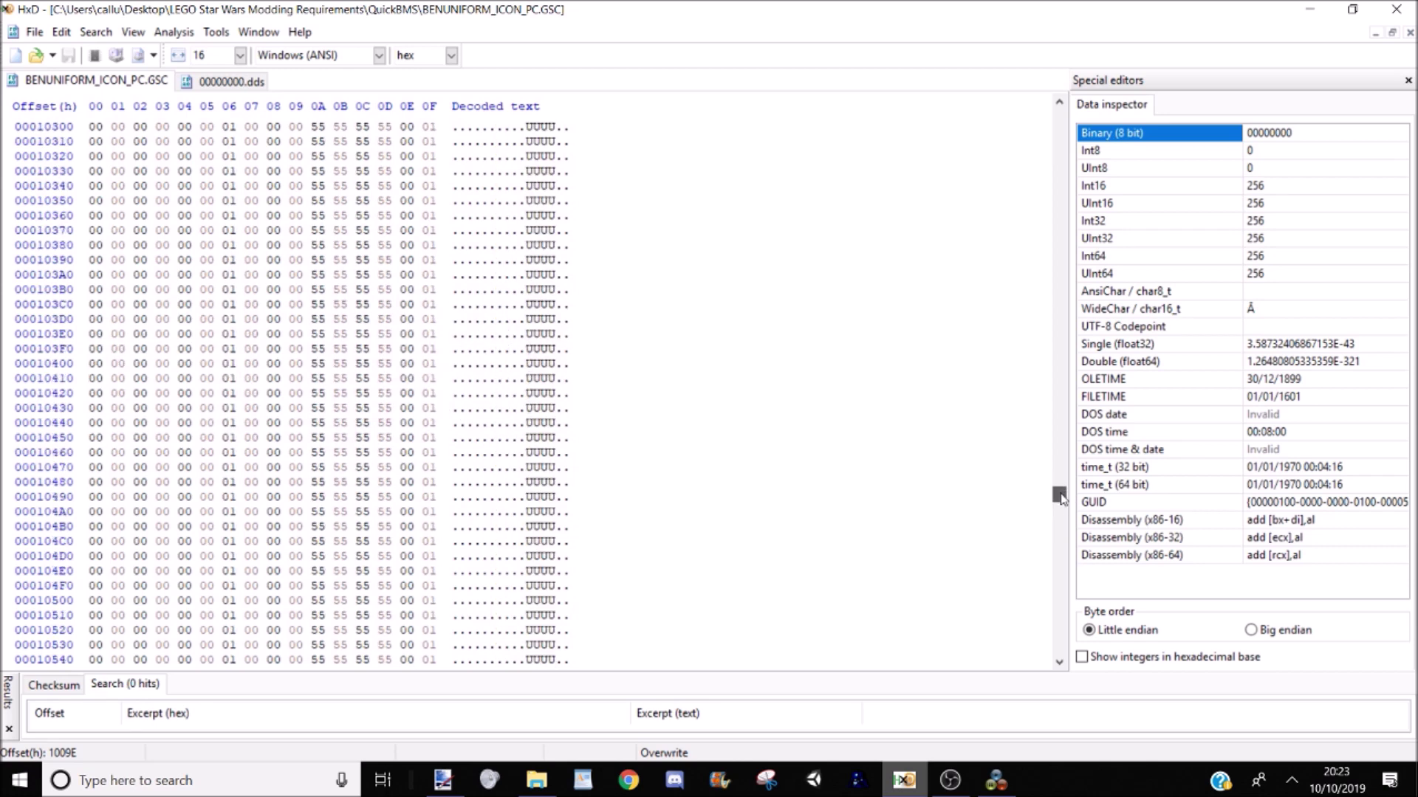
{"action": "key", "text": "ctrl+f"}
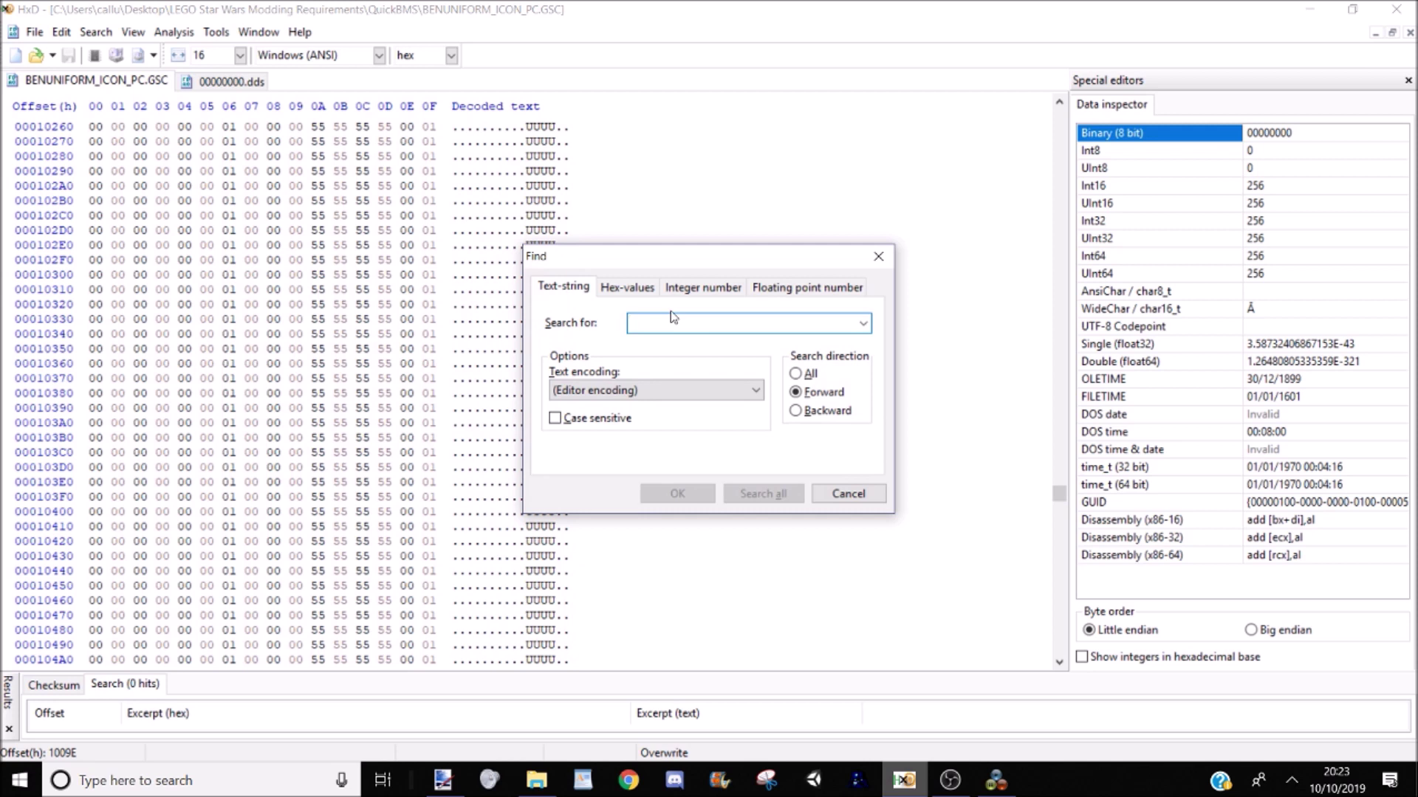
Step: Find 'silhouette' and overwrite the first two name strings with 'benuniform'
{"action": "type", "text": "sil"}
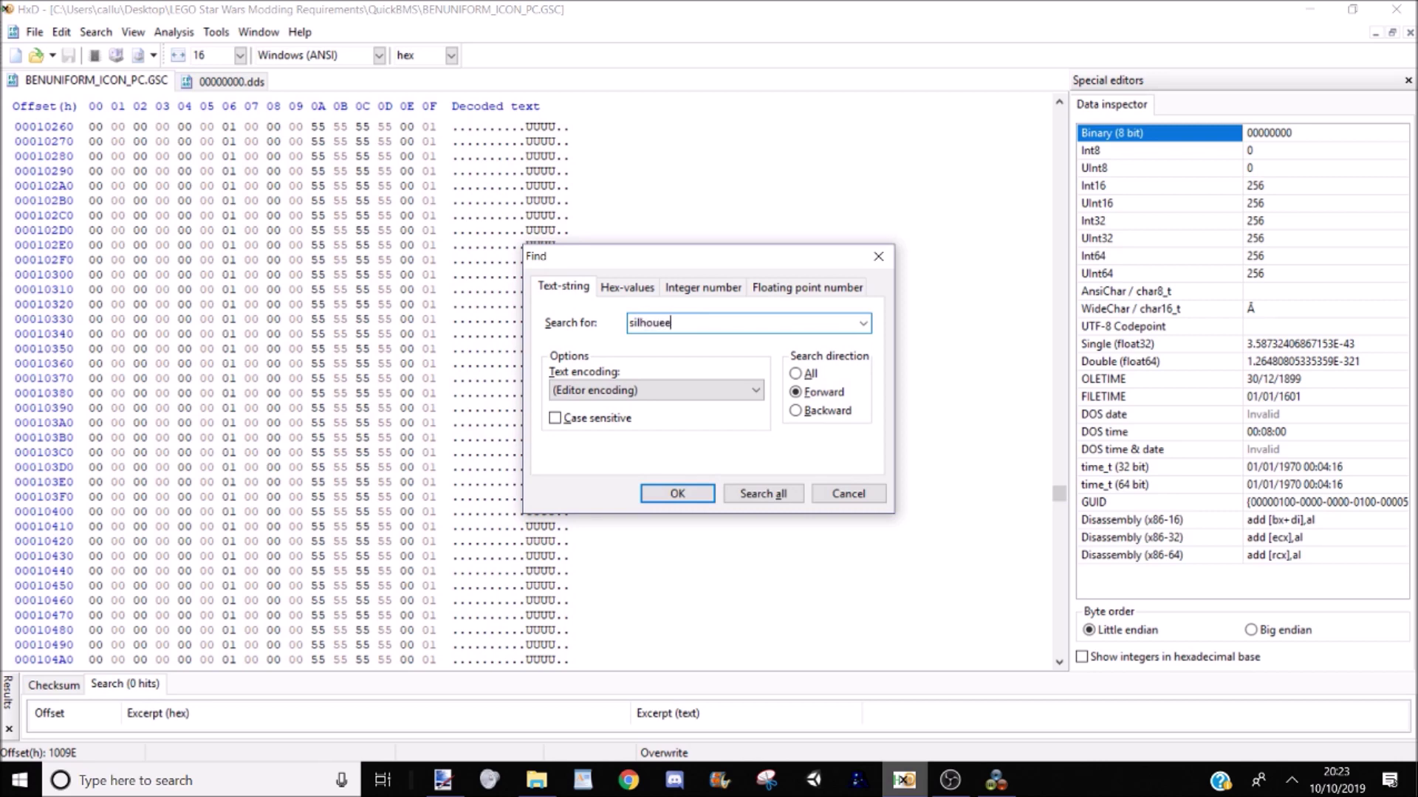
{"action": "type", "text": "houette"}
{"action": "key", "text": "Return"}
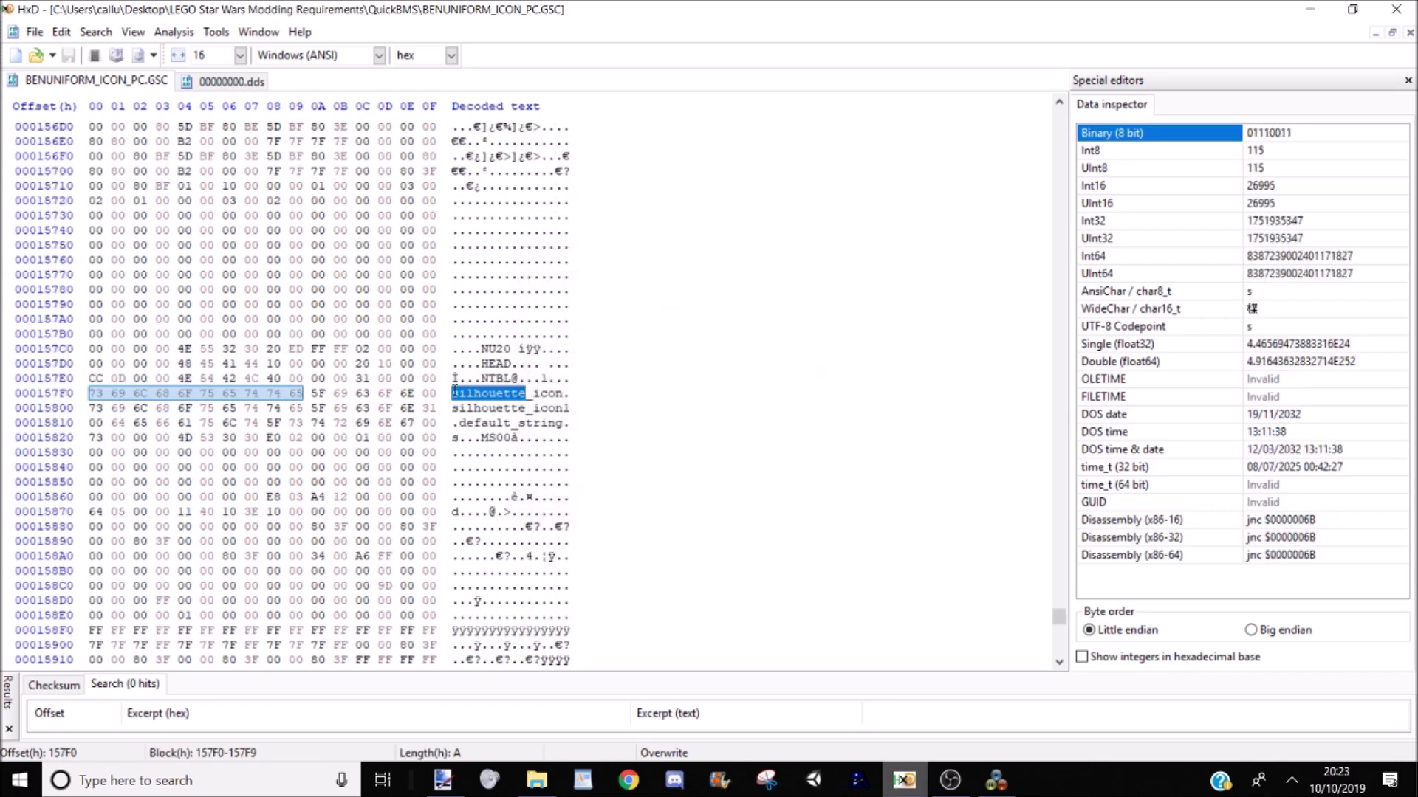
{"action": "left_click", "coordinate": [458, 394]}
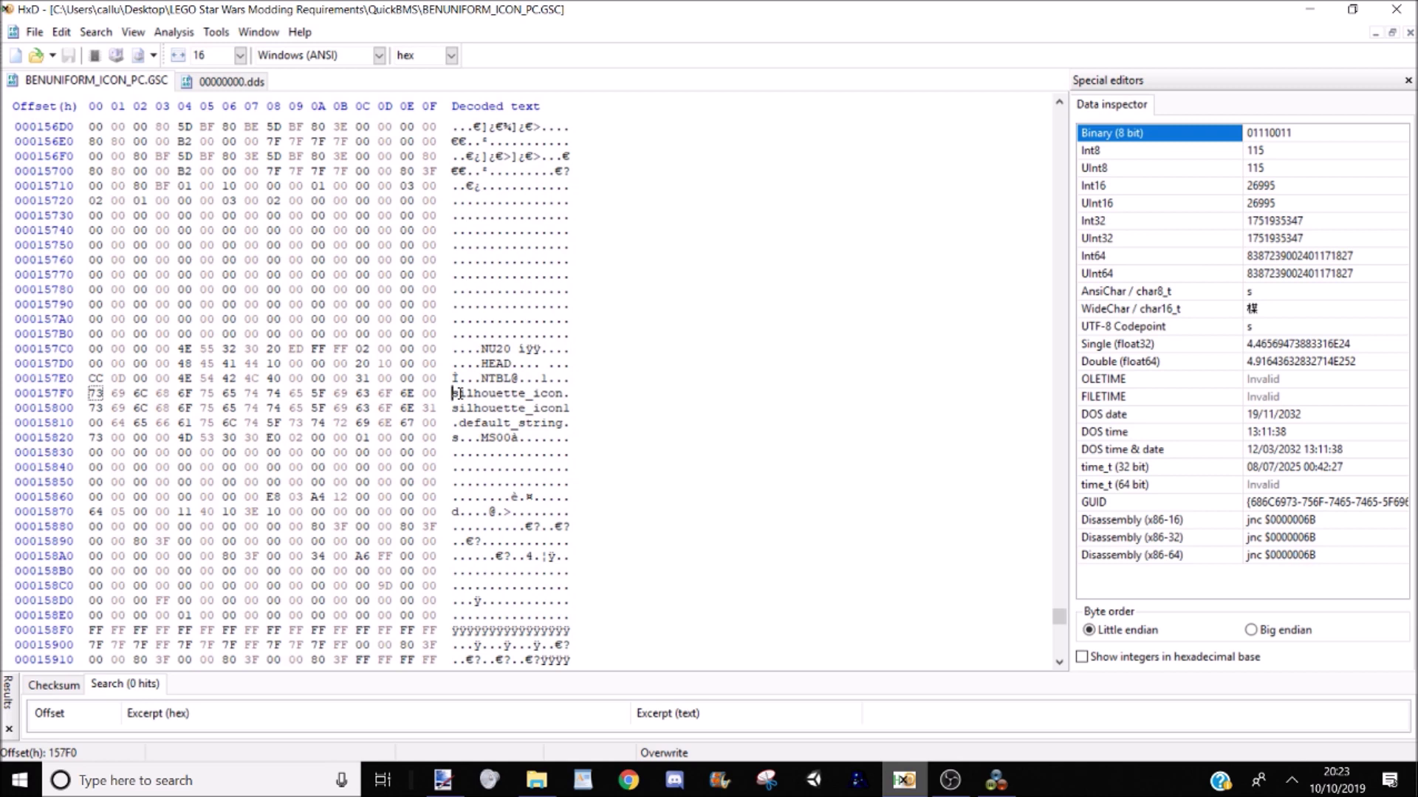
{"action": "type", "text": "benuni"}
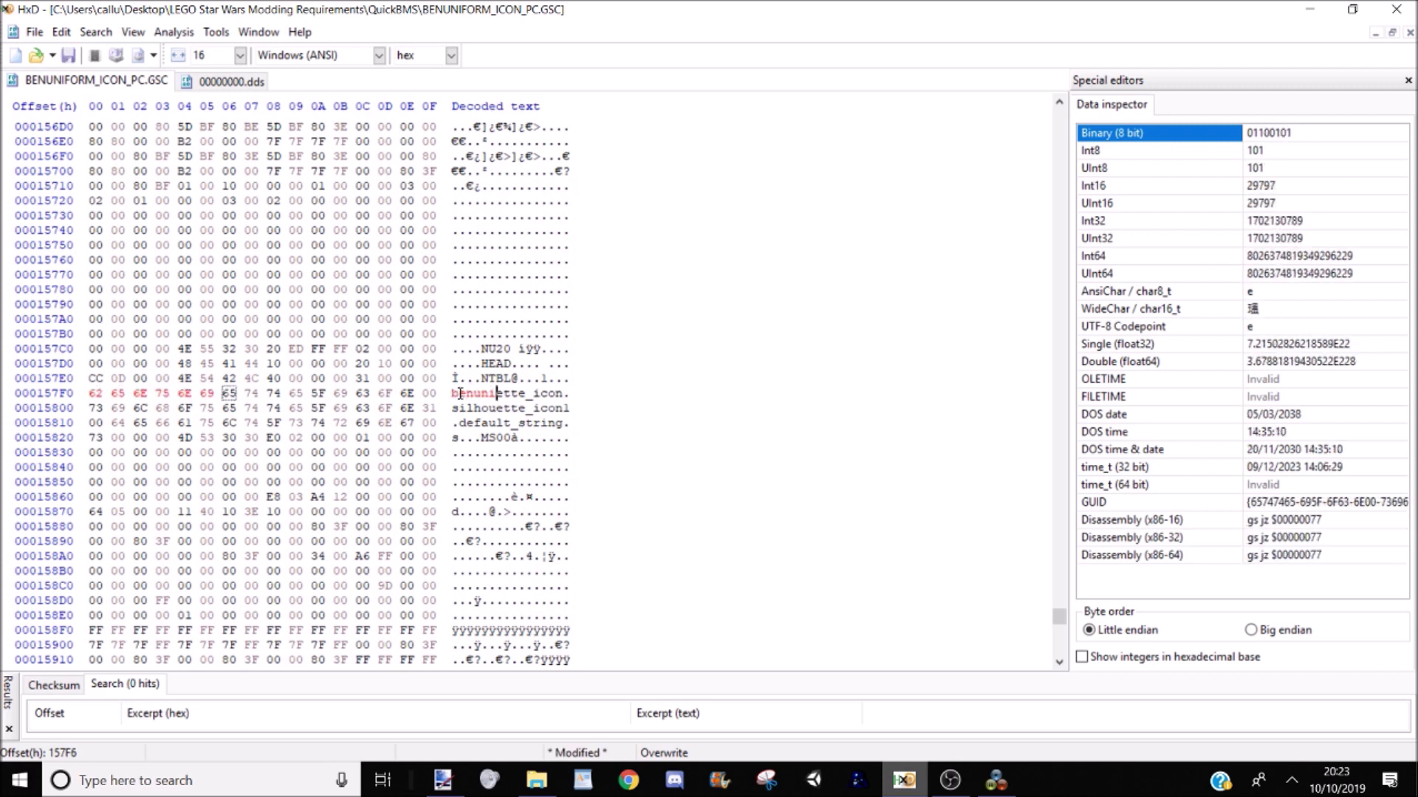
{"action": "type", "text": "form"}
{"action": "key", "text": "Right"}
{"action": "key", "text": "Right"}
{"action": "key", "text": "Right"}
{"action": "key", "text": "Right"}
{"action": "key", "text": "Right"}
{"action": "key", "text": "Right"}
{"action": "key", "text": "Right"}
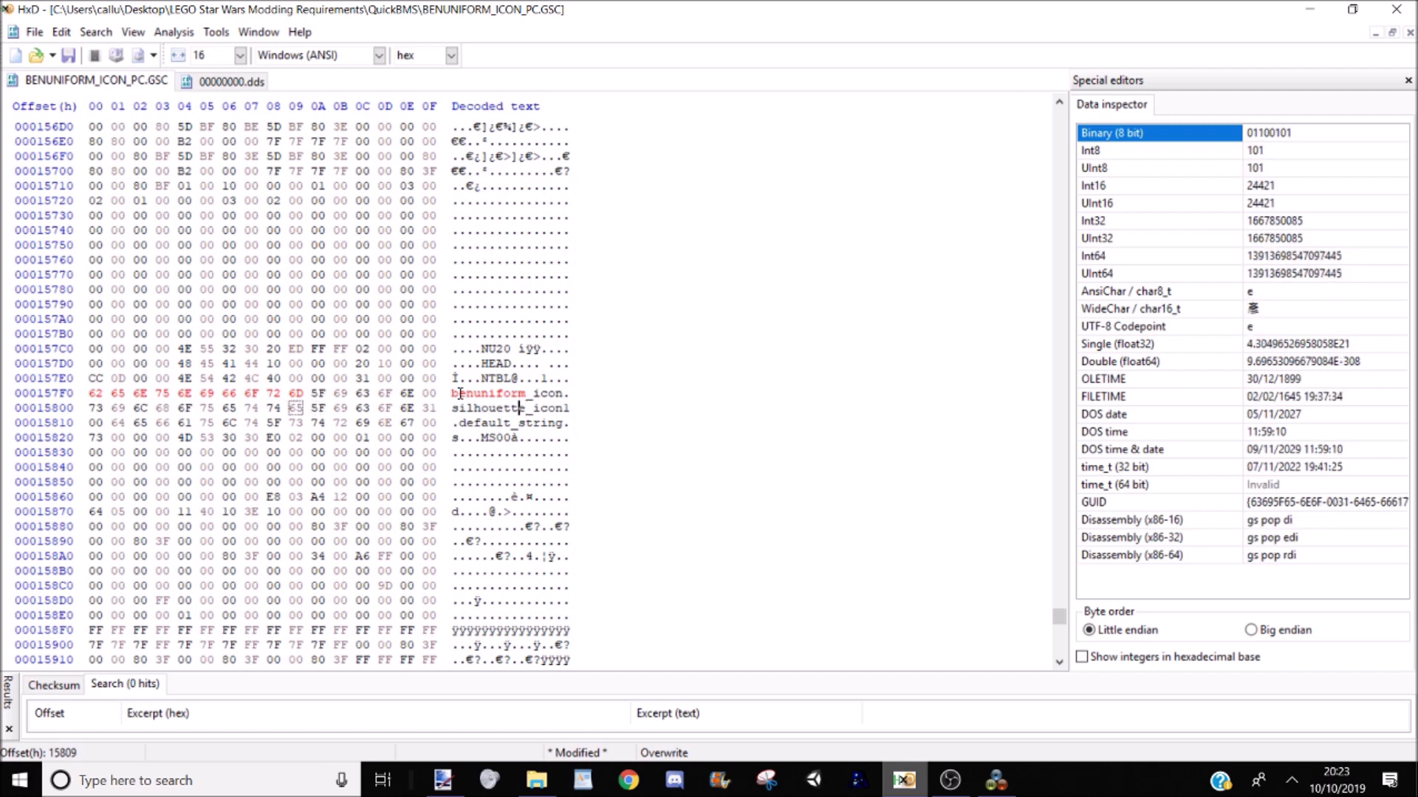
{"action": "key", "text": "Left"}
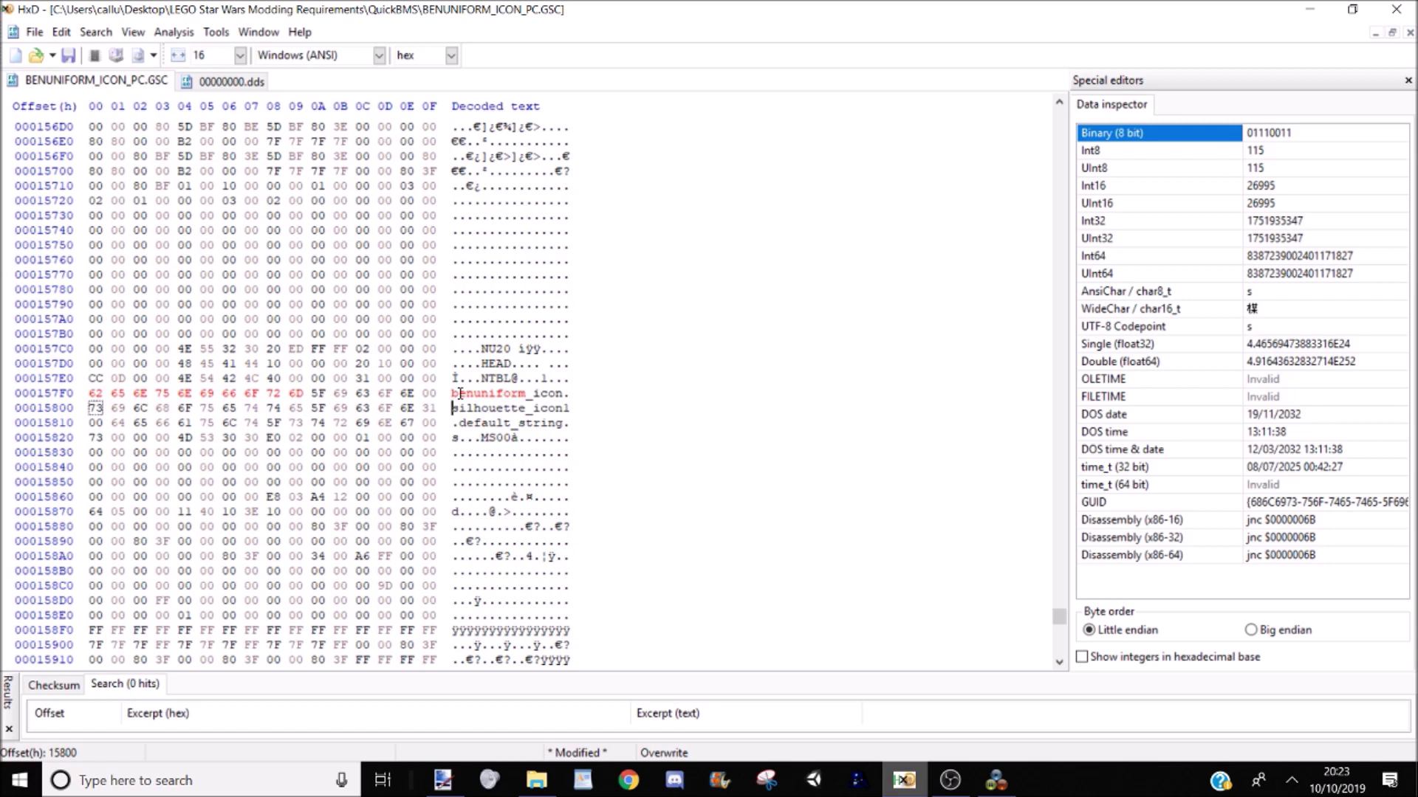
{"action": "type", "text": "benuniform"}
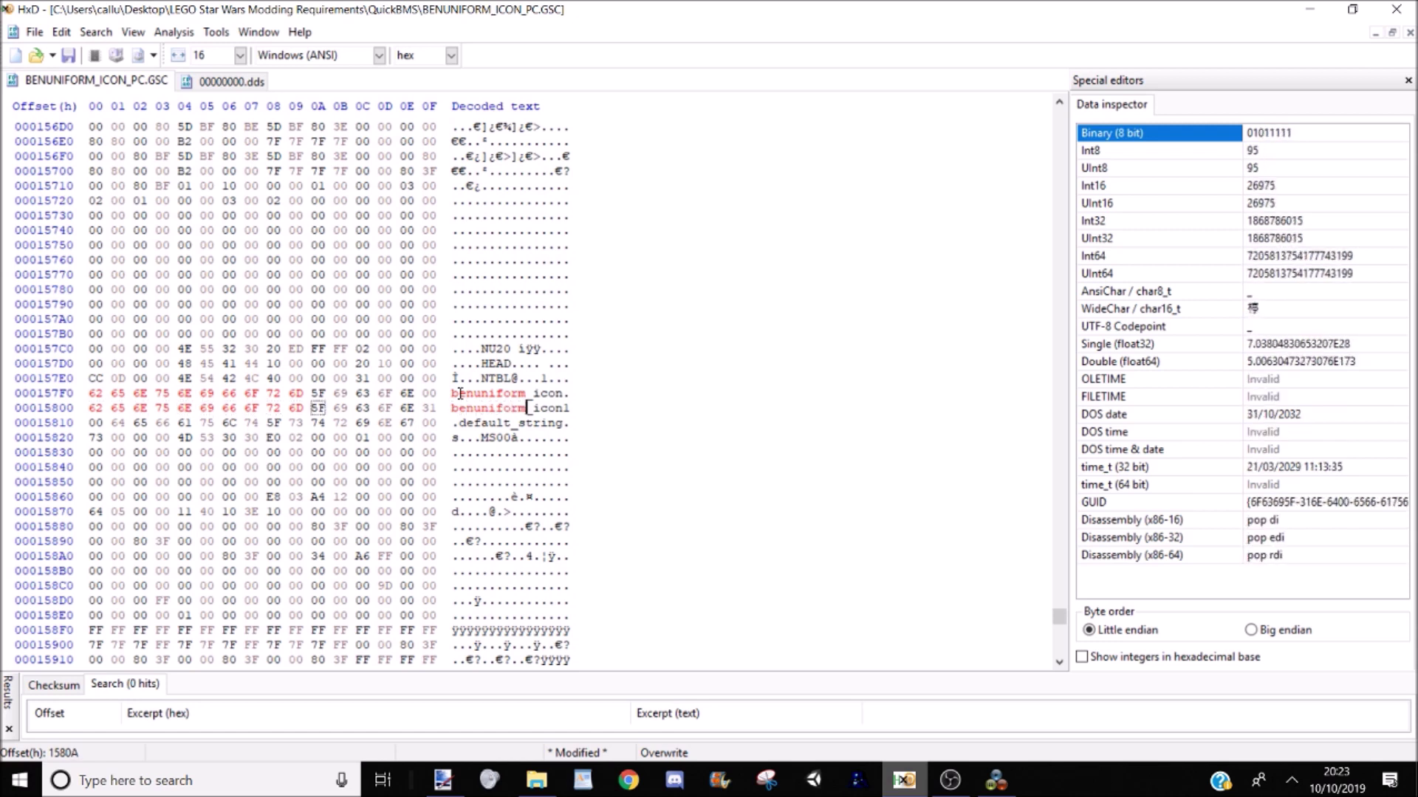
Step: Replace 'silhouette' in the icon path with 'benuniform', confirm none remain, and save
{"action": "key", "text": "ctrl+f"}
{"action": "left_click", "coordinate": [675, 493]}
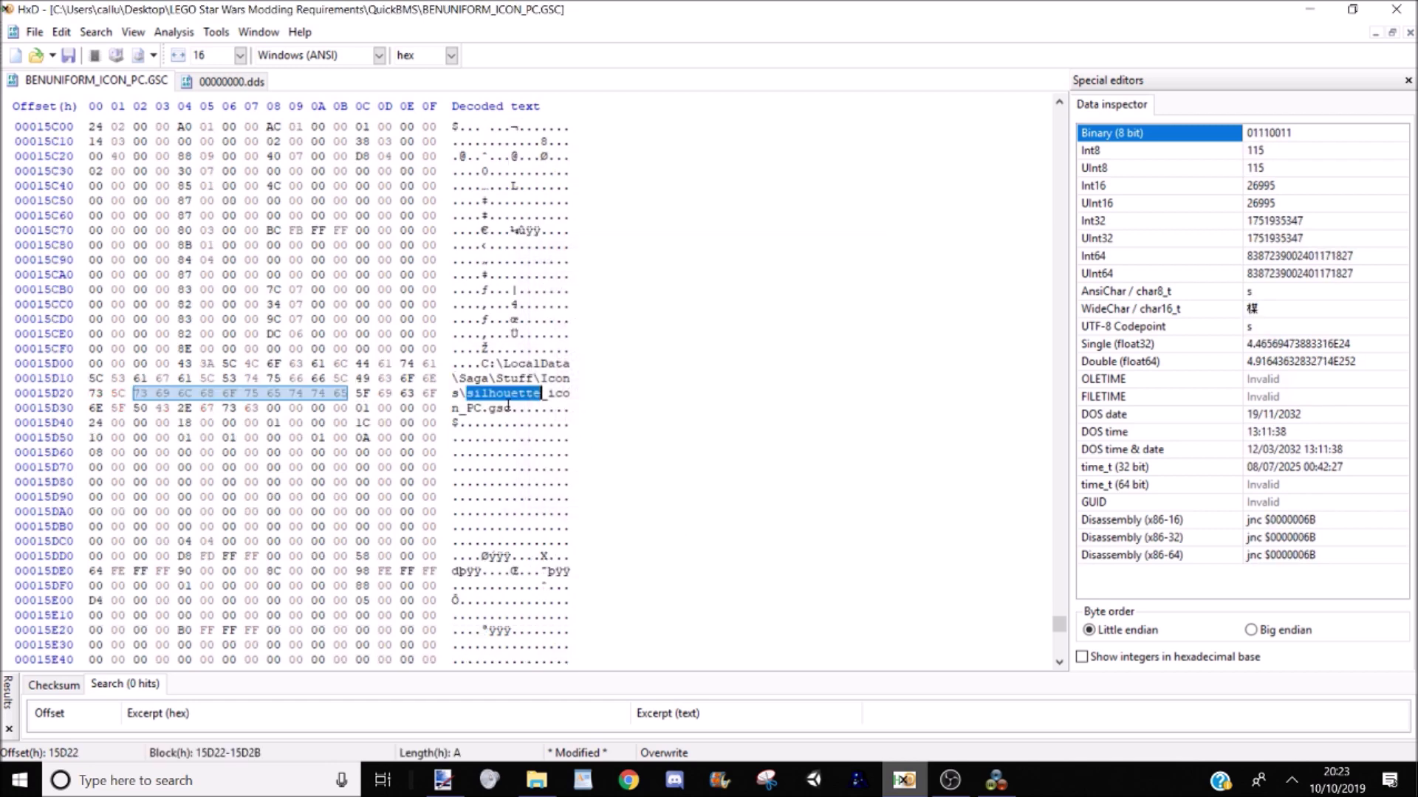
{"action": "left_click", "coordinate": [475, 393]}
{"action": "key", "text": "Left"}
{"action": "type", "text": "benunif"}
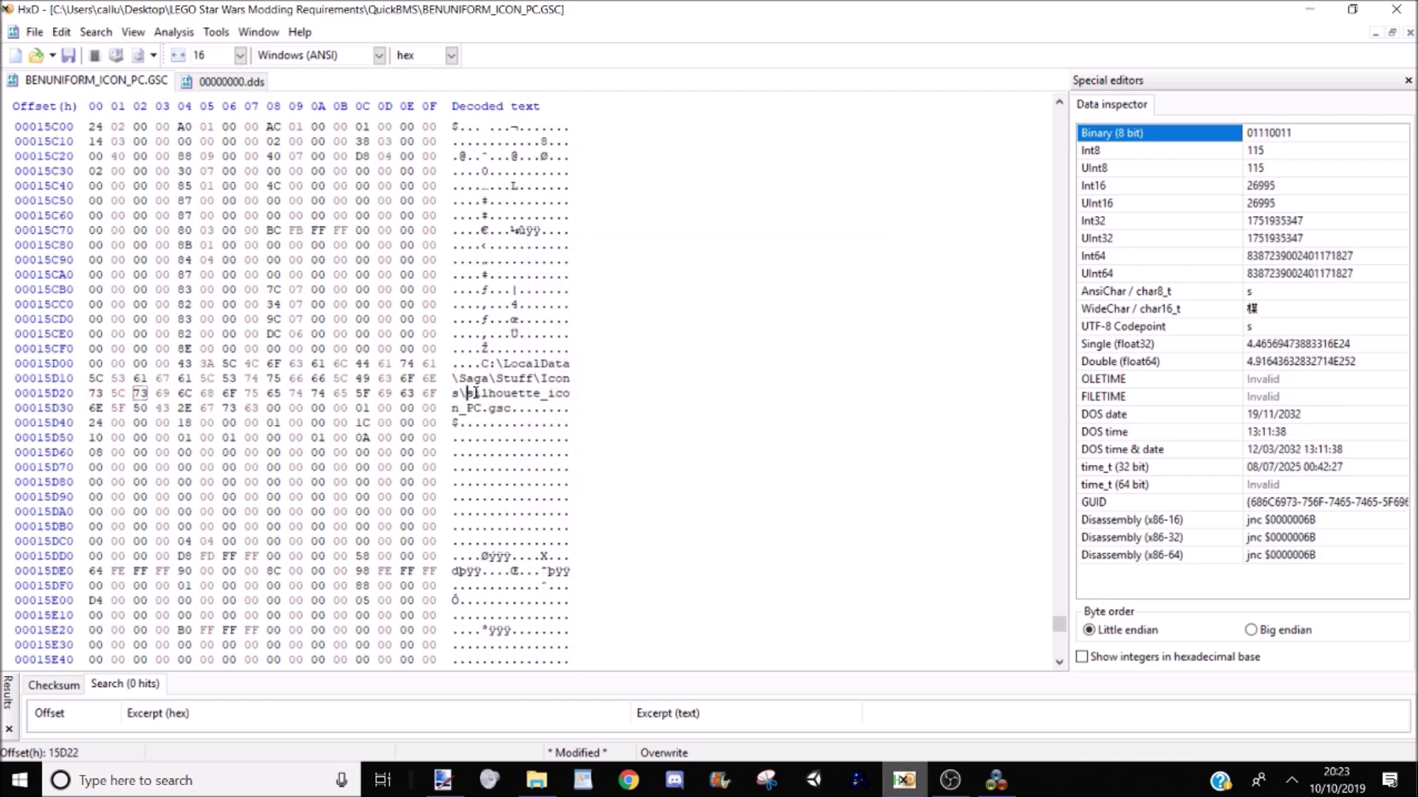
{"action": "type", "text": "orm"}
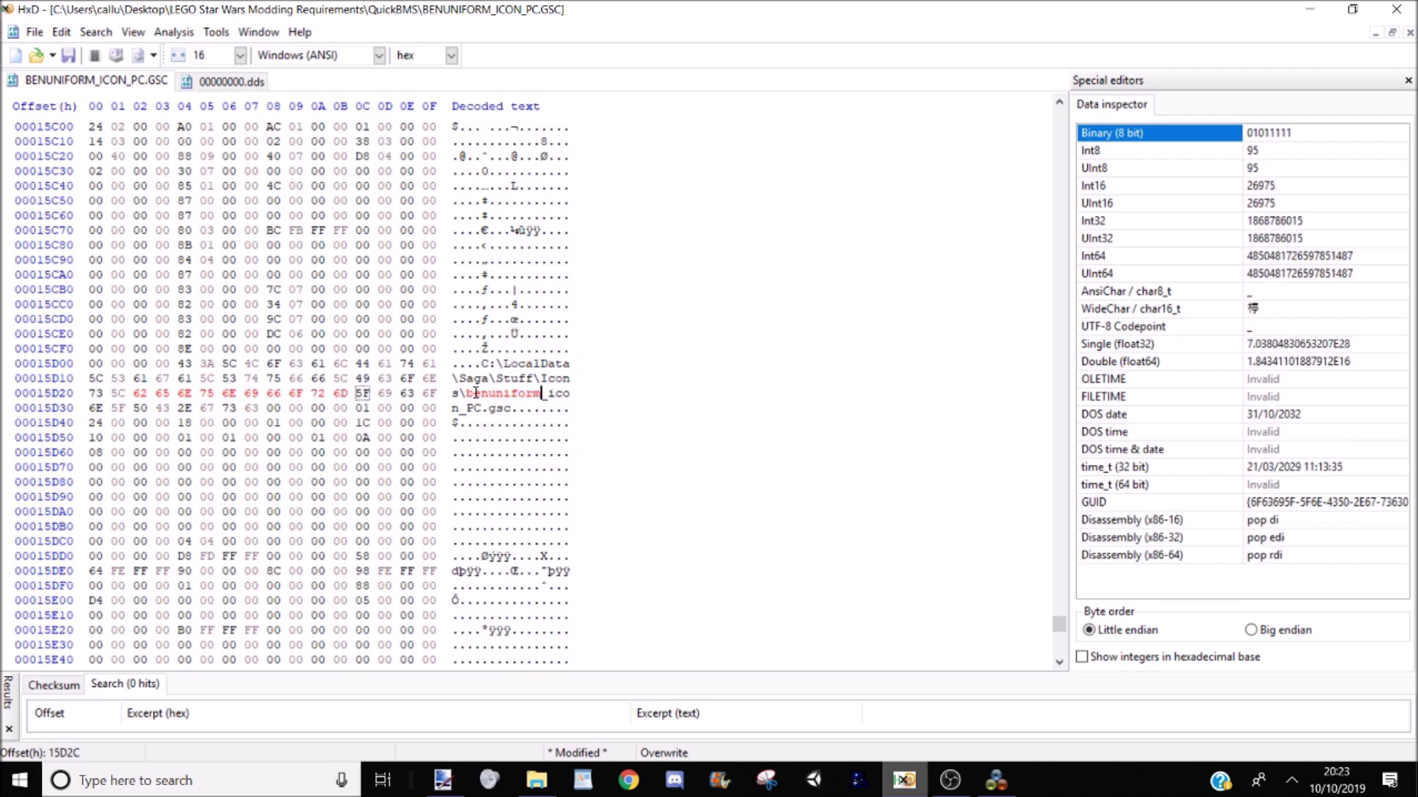
{"action": "key", "text": "ctrl+f"}
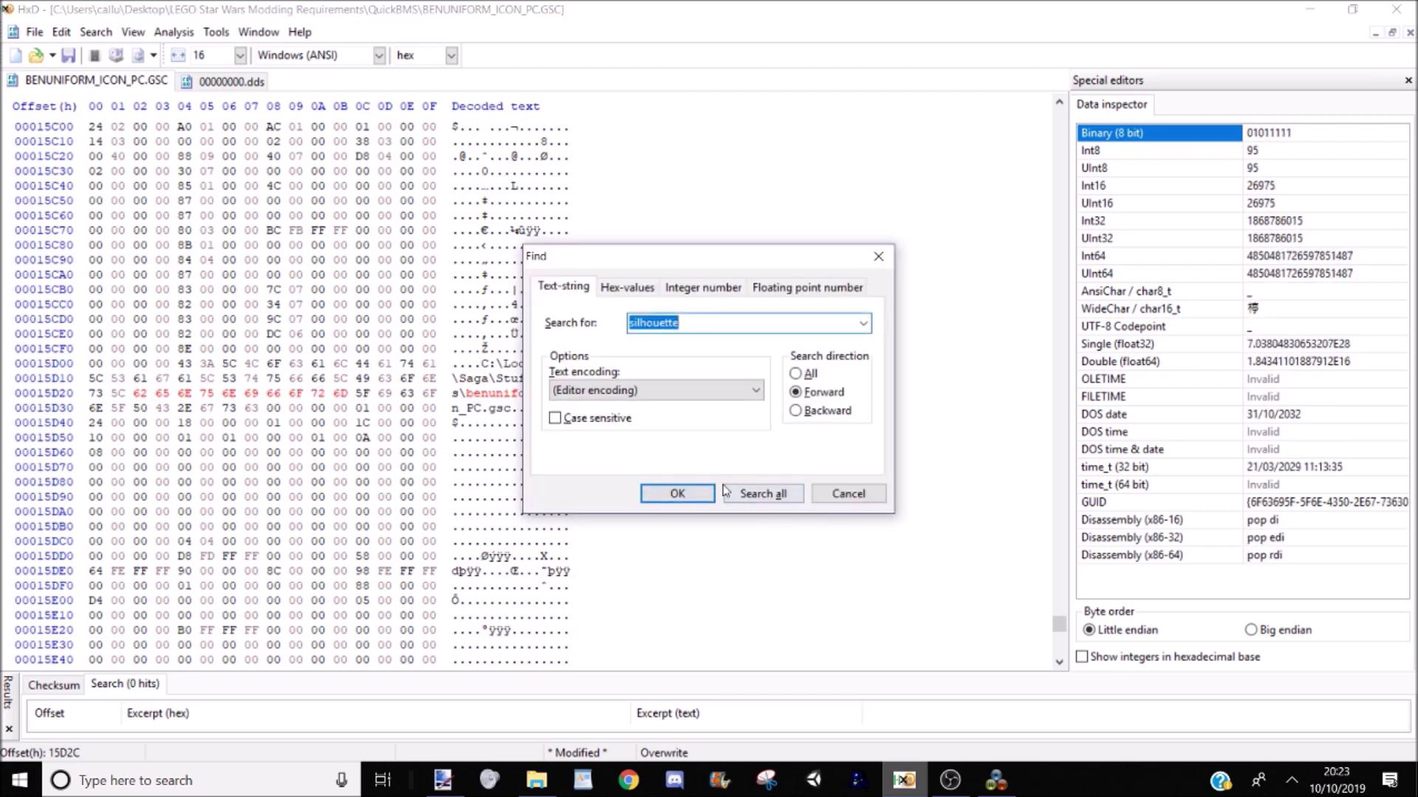
{"action": "left_click", "coordinate": [705, 494]}
{"action": "left_click", "coordinate": [759, 450]}
{"action": "left_click", "coordinate": [272, 171]}
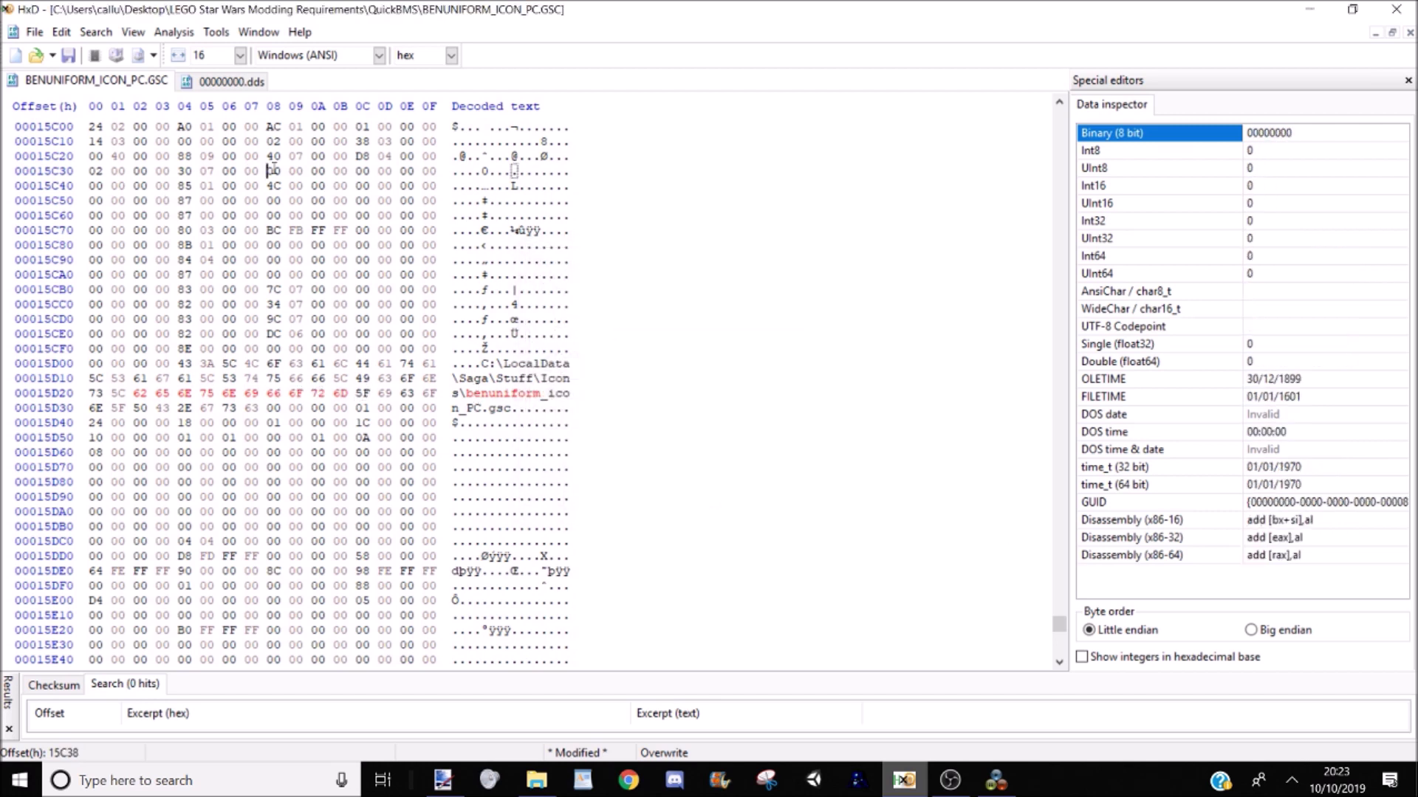
{"action": "key", "text": "ctrl+s"}
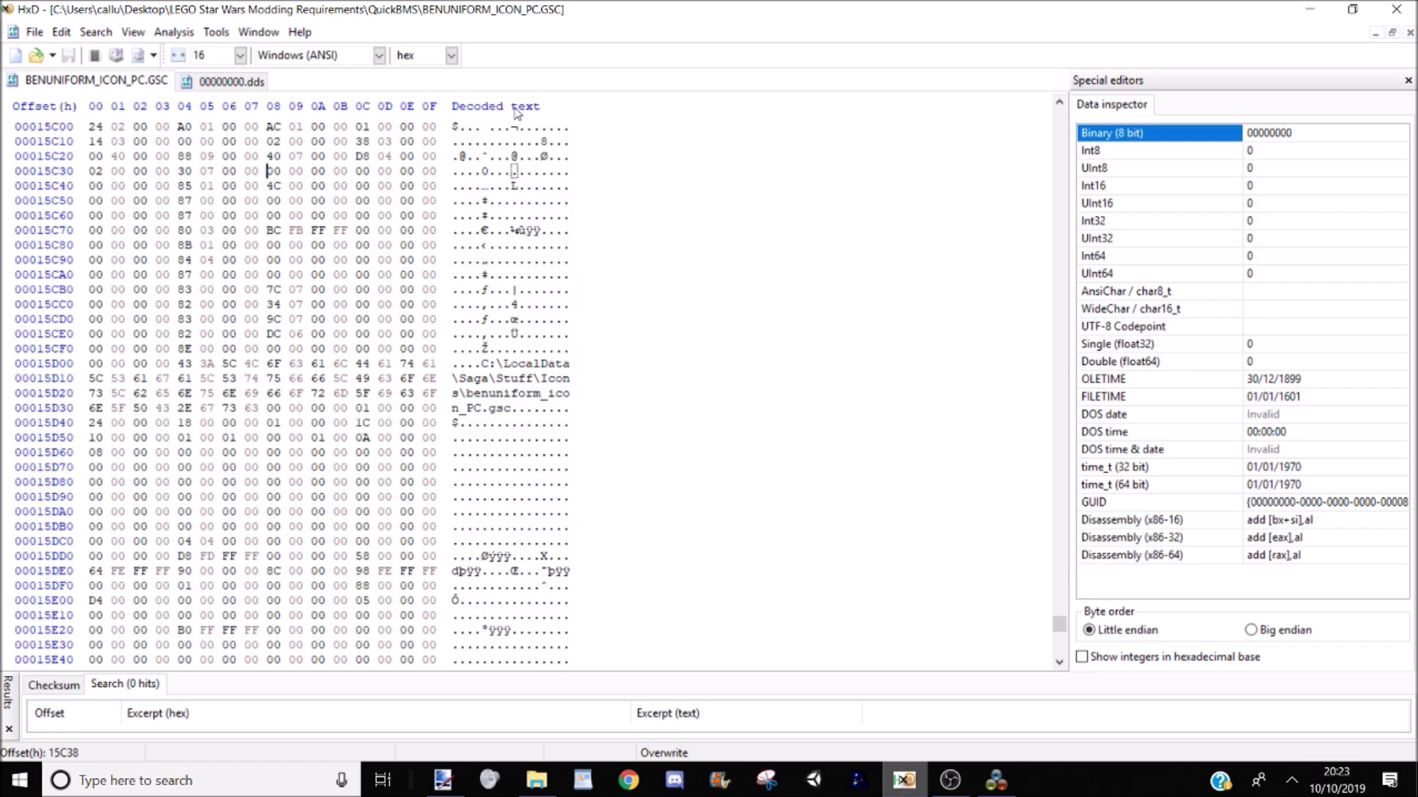
Step: Close HxD and copy BENUNIFORM_ICON_PC.GSC from the QuickBMS folder
{"action": "left_click", "coordinate": [1396, 9]}
{"action": "key", "text": "alt+Tab"}
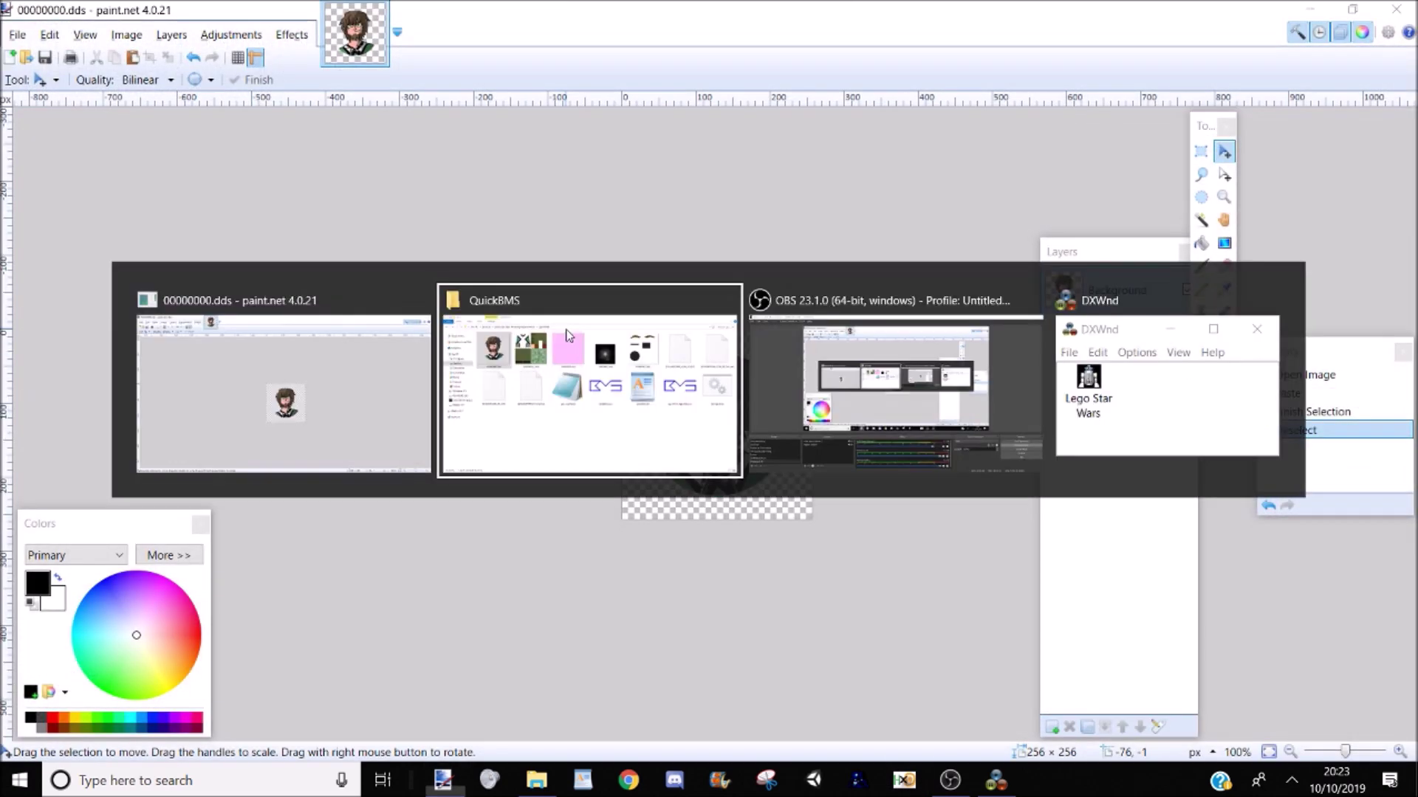
{"action": "left_click", "coordinate": [495, 347]}
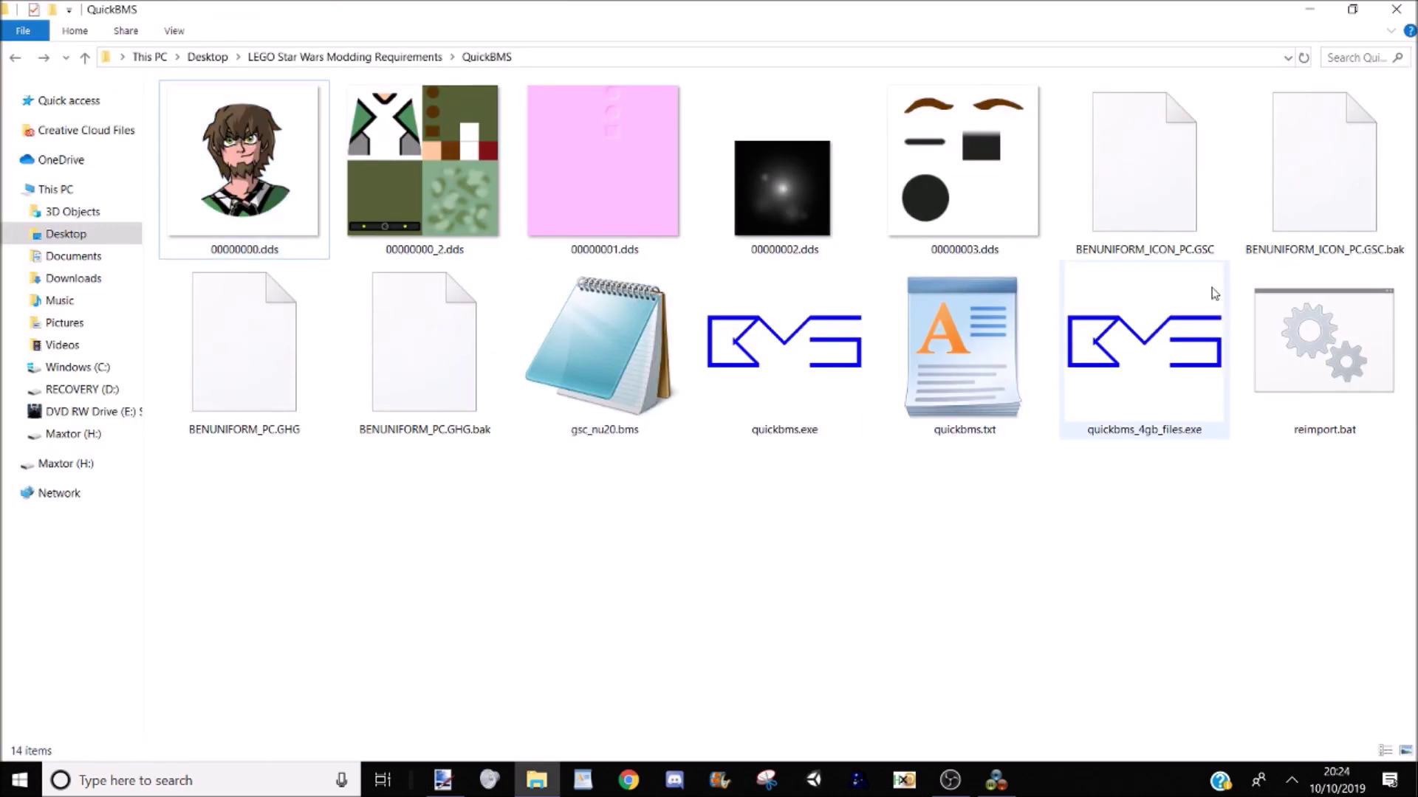
{"action": "left_click", "coordinate": [1169, 215]}
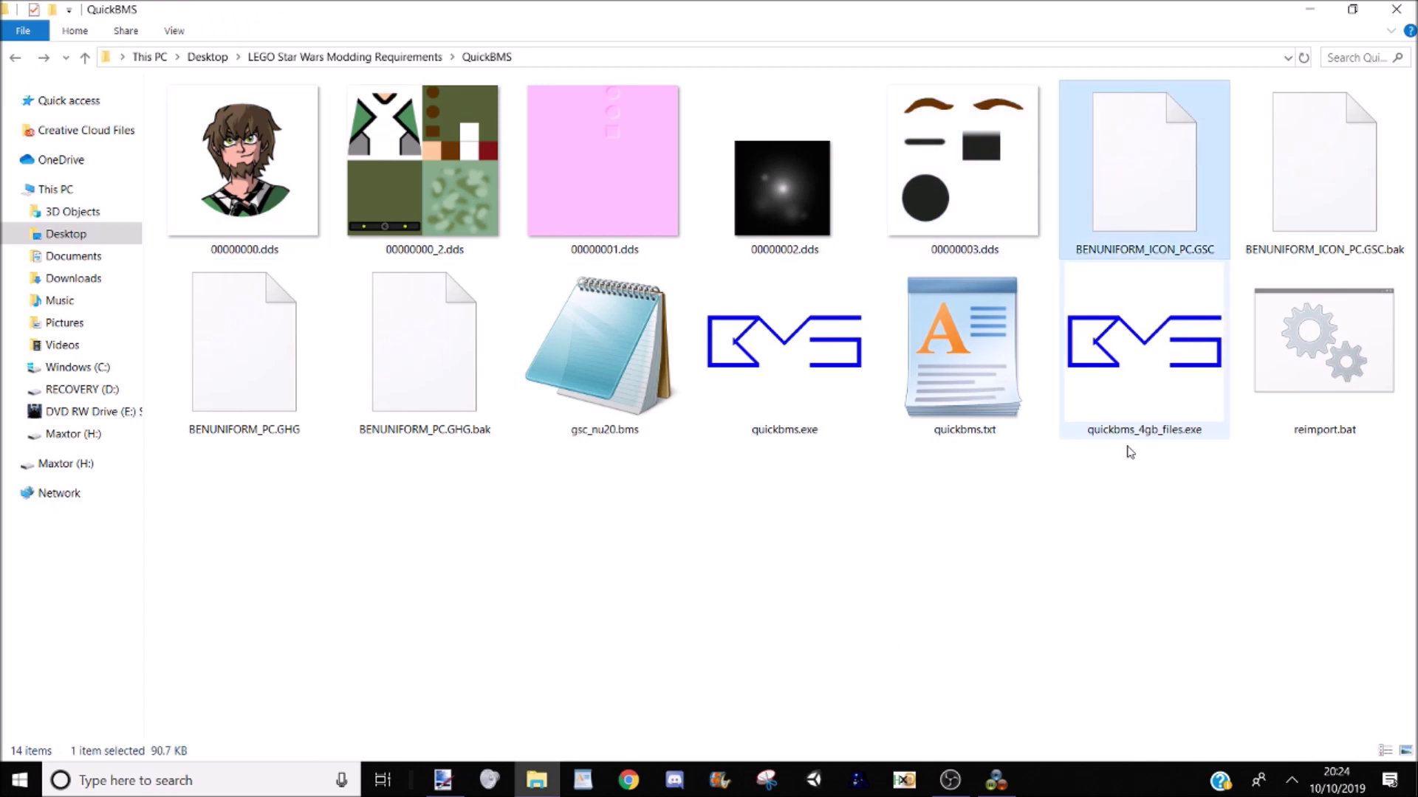
Step: Paste it into the game's STUFF\ICONS folder, then open STUFF\TEXT
{"action": "left_click", "coordinate": [15, 57]}
{"action": "double_click", "coordinate": [521, 166]}
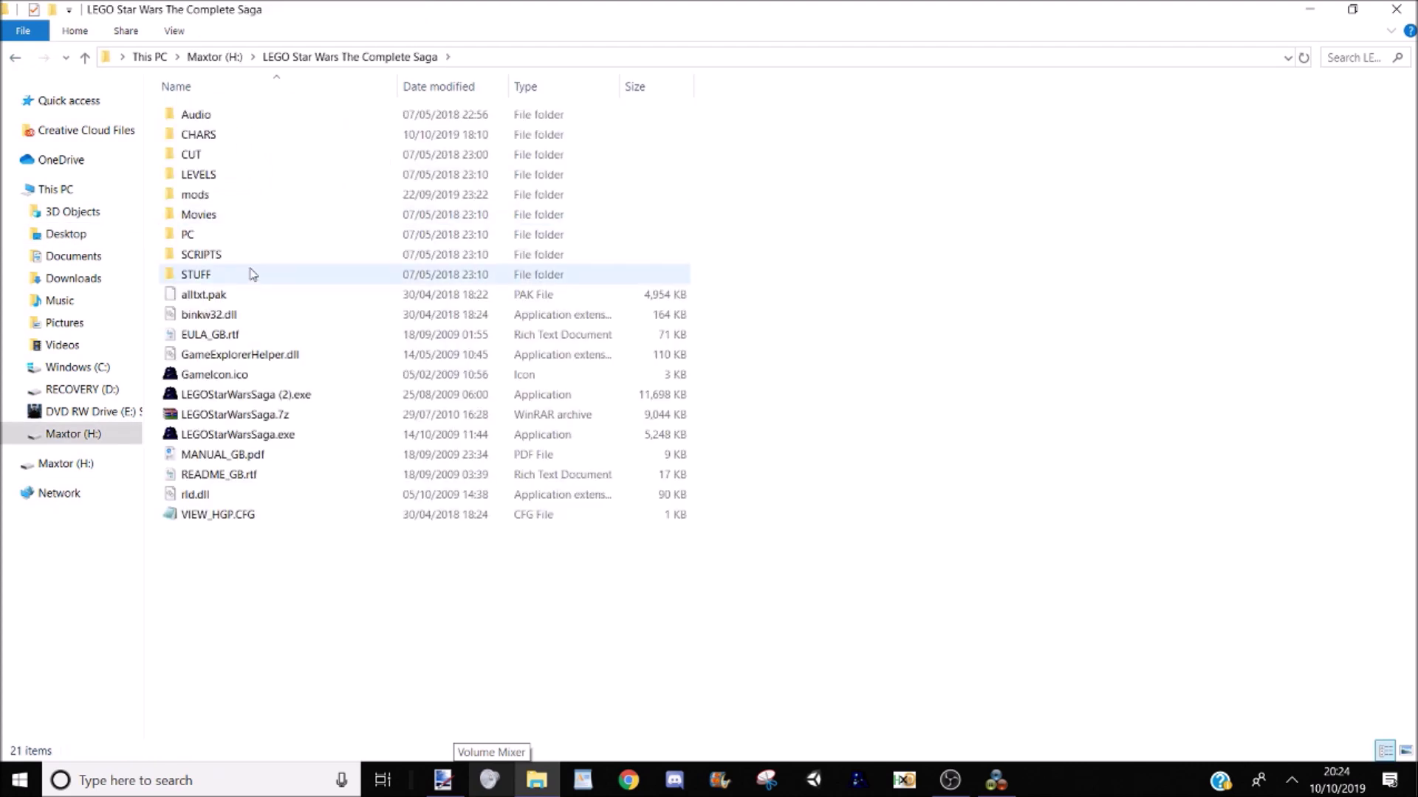
{"action": "left_click", "coordinate": [270, 276]}
{"action": "double_click", "coordinate": [270, 275]}
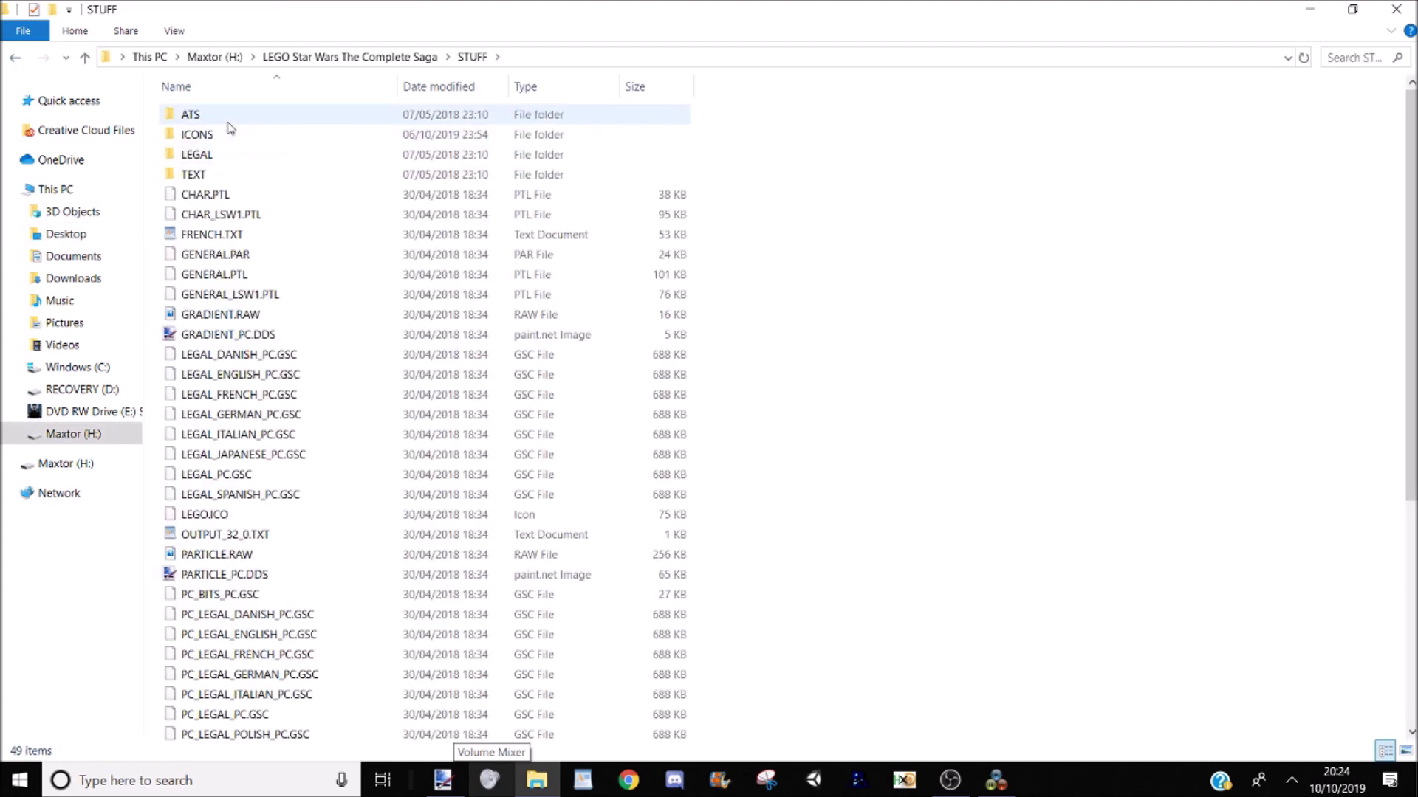
{"action": "double_click", "coordinate": [237, 136]}
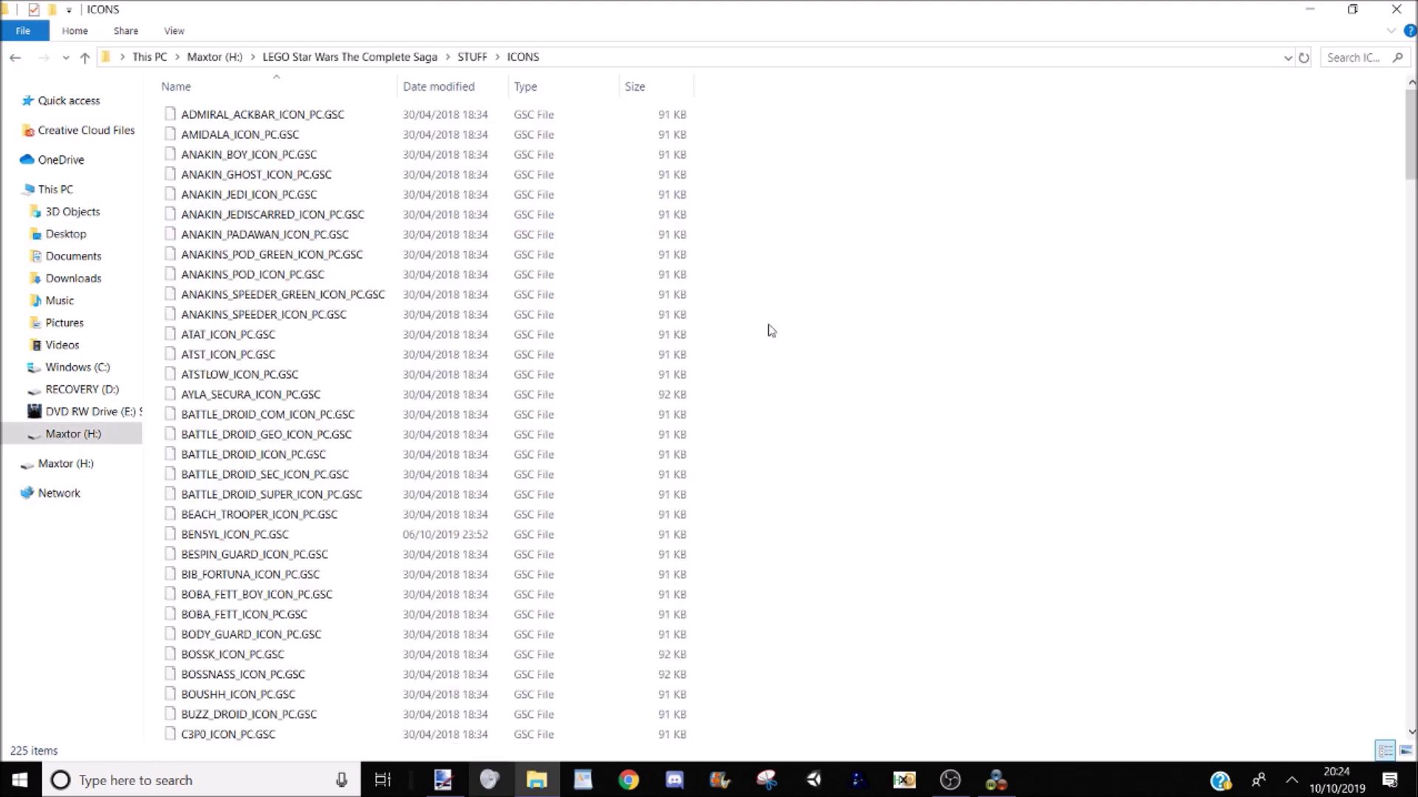
{"action": "left_click", "coordinate": [1067, 295]}
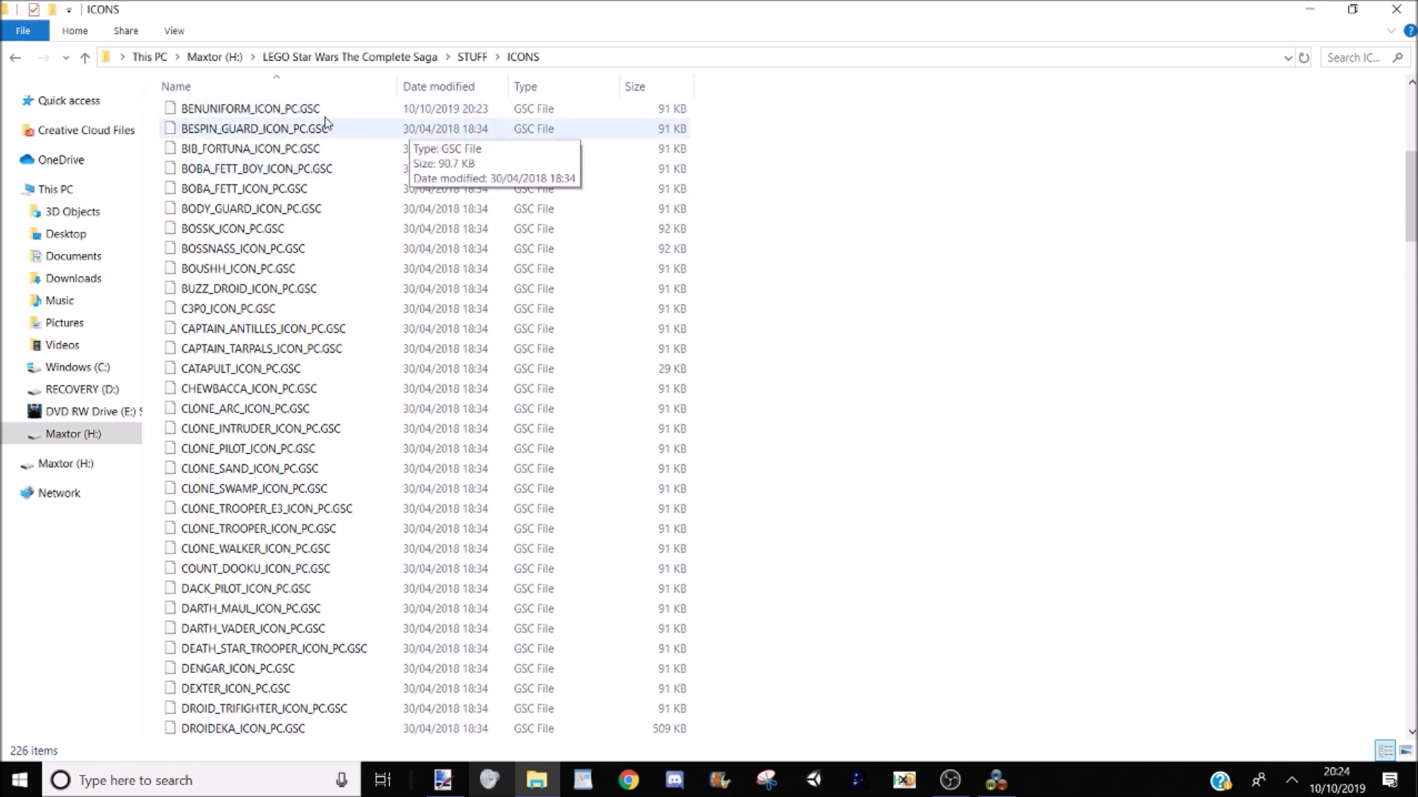
{"action": "left_click", "coordinate": [471, 57]}
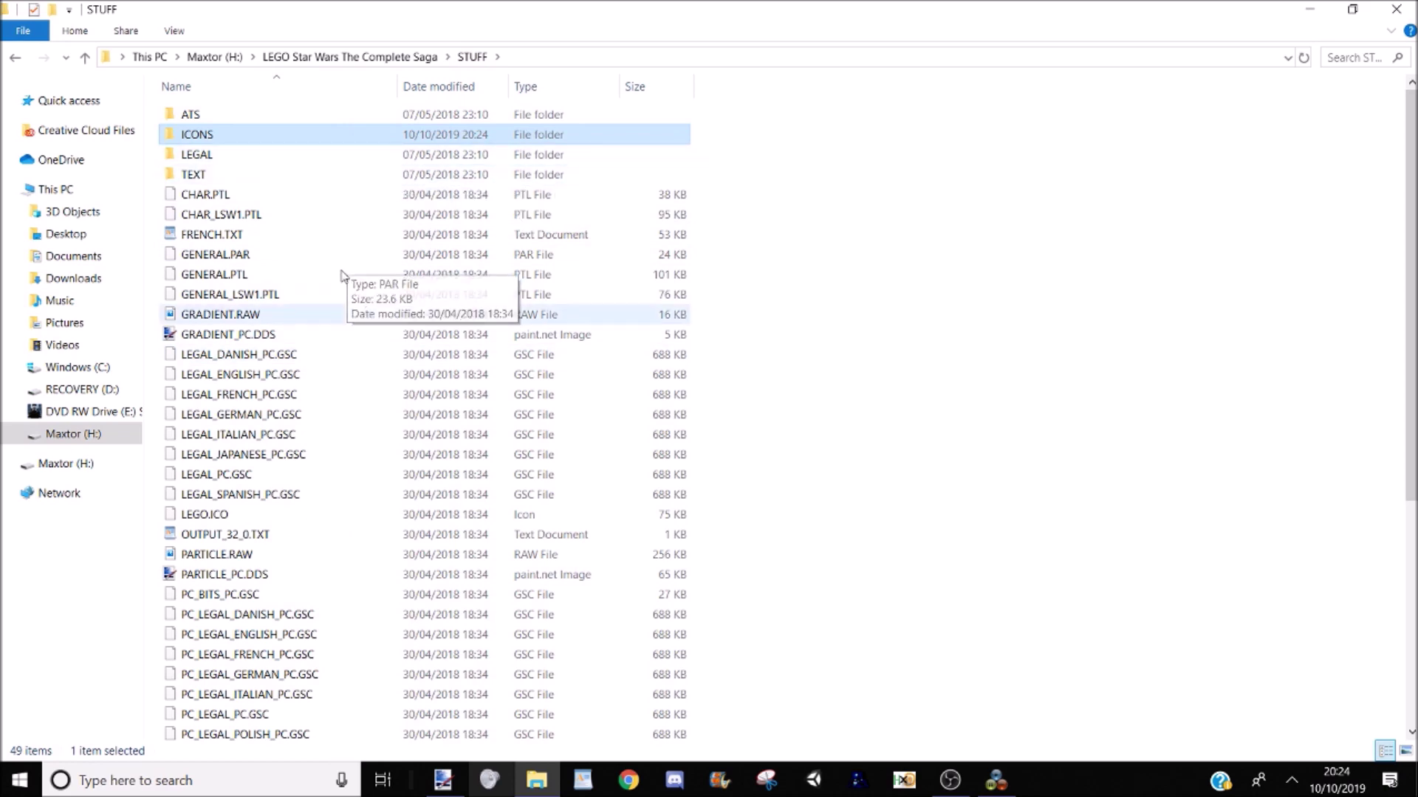
{"action": "double_click", "coordinate": [215, 178]}
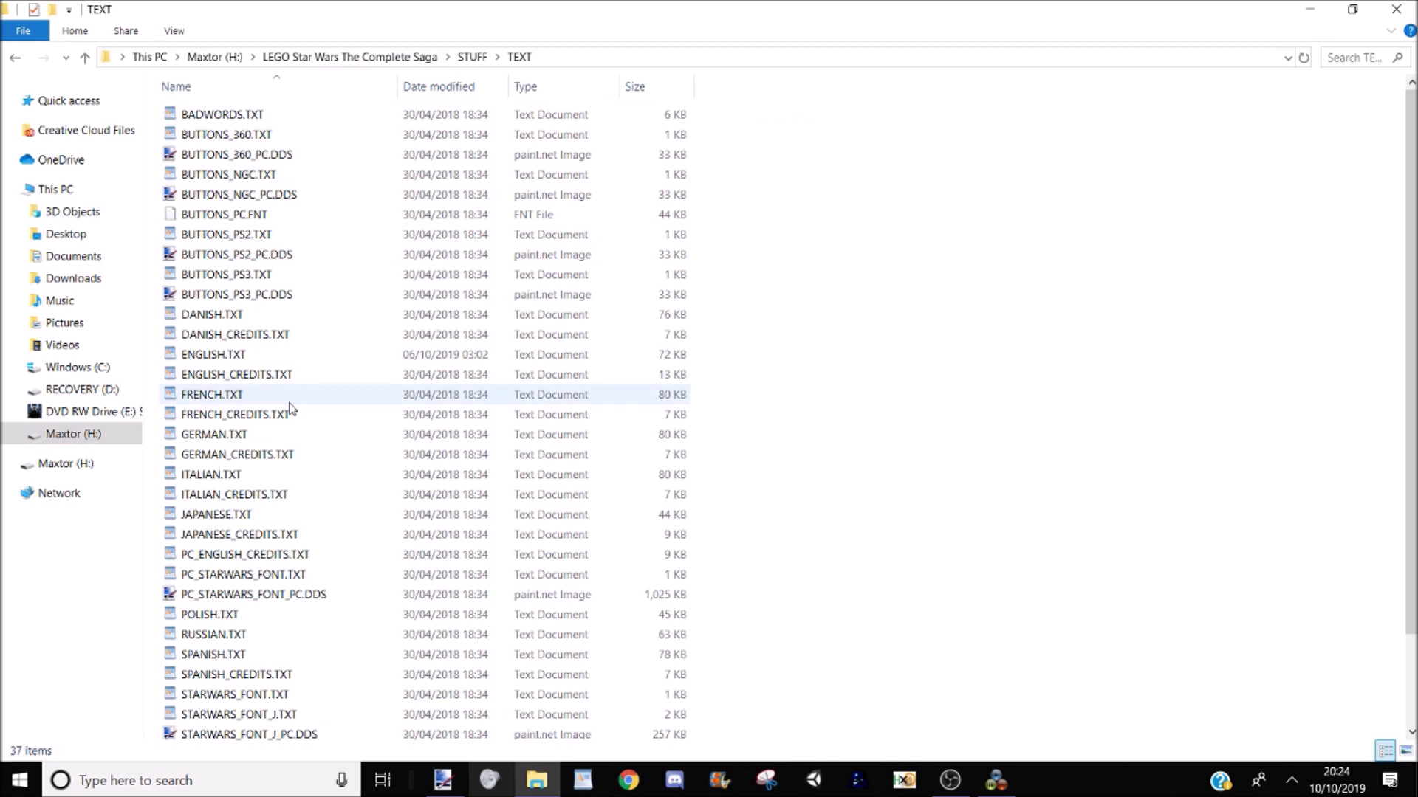
Step: Open ENGLISH.TXT and review the custom name entries on lines 279–293
{"action": "left_click", "coordinate": [290, 353]}
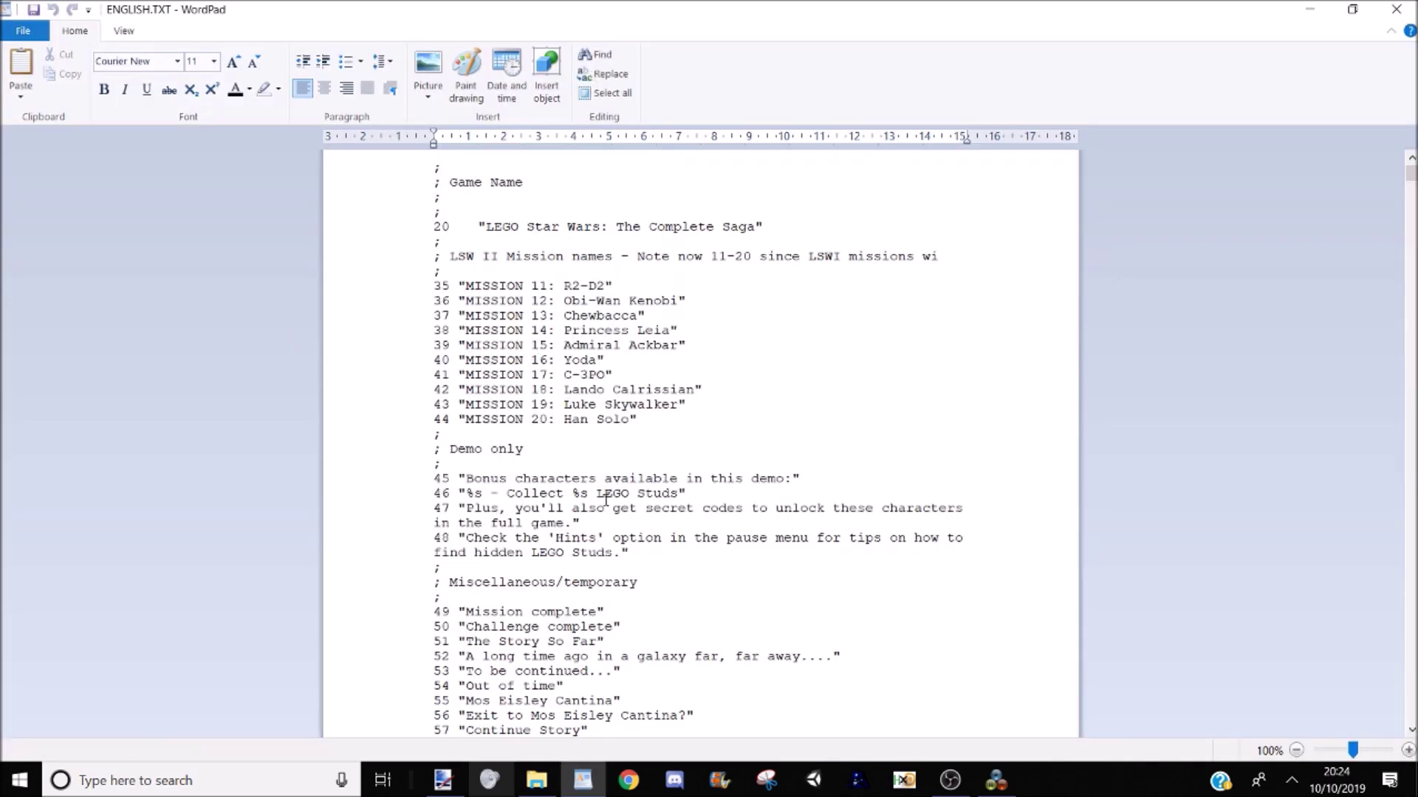
{"action": "scroll", "coordinate": [569, 403], "scroll_direction": "down", "scroll_amount": 20}
{"action": "scroll", "coordinate": [781, 490], "scroll_direction": "down", "scroll_amount": 20}
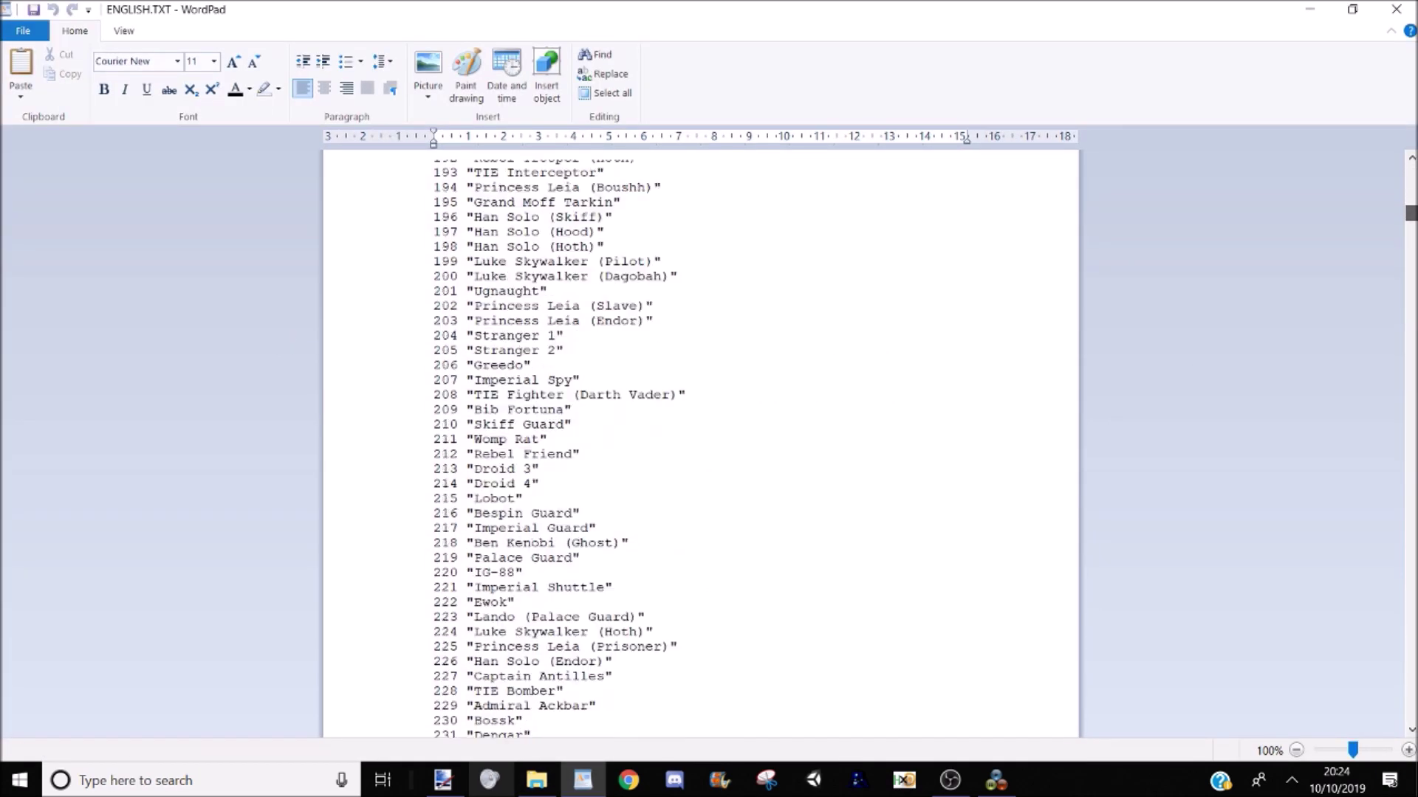
{"action": "scroll", "coordinate": [502, 521], "scroll_direction": "down", "scroll_amount": 10}
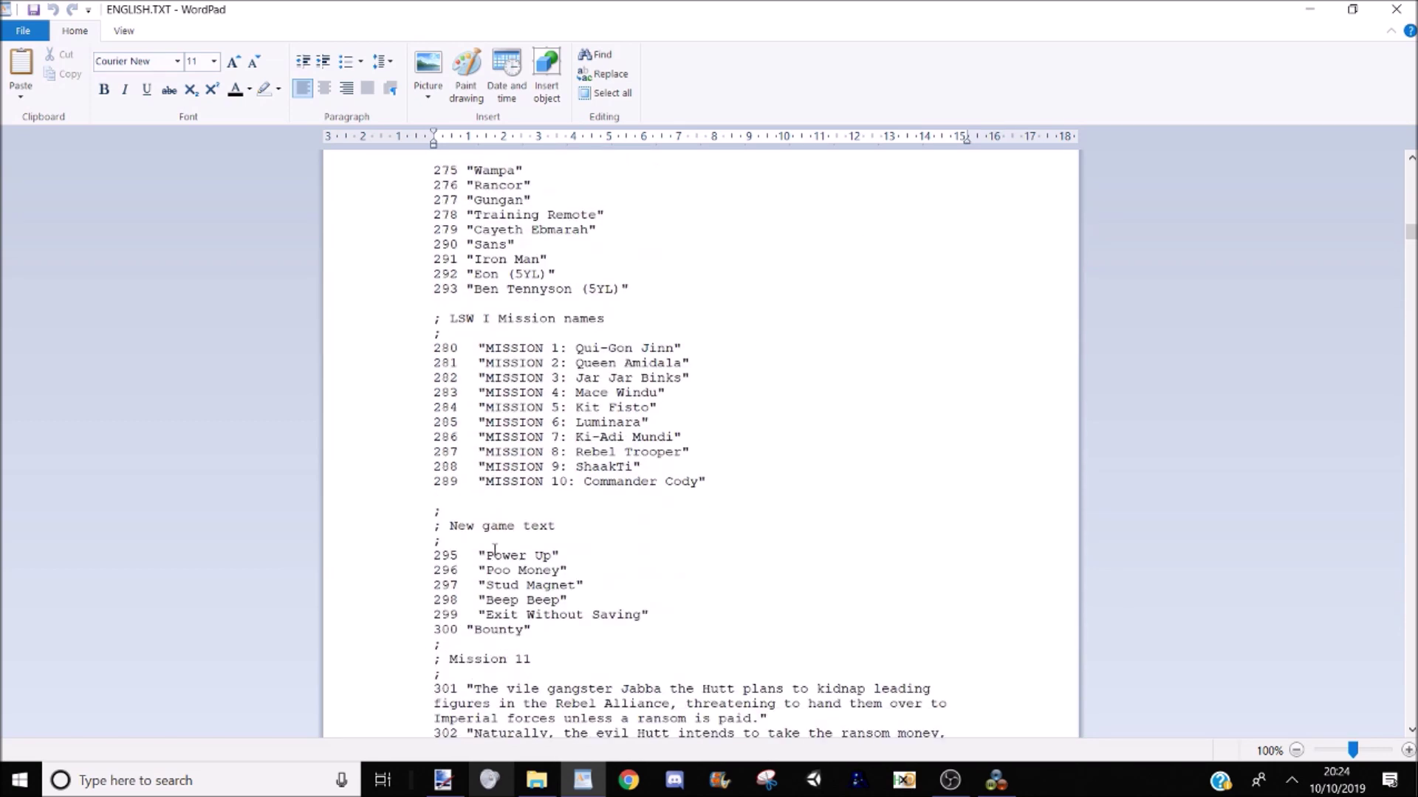
{"action": "scroll", "coordinate": [737, 415], "scroll_direction": "up", "scroll_amount": 4}
{"action": "left_click_drag", "start_coordinate": [558, 451], "coordinate": [464, 453]}
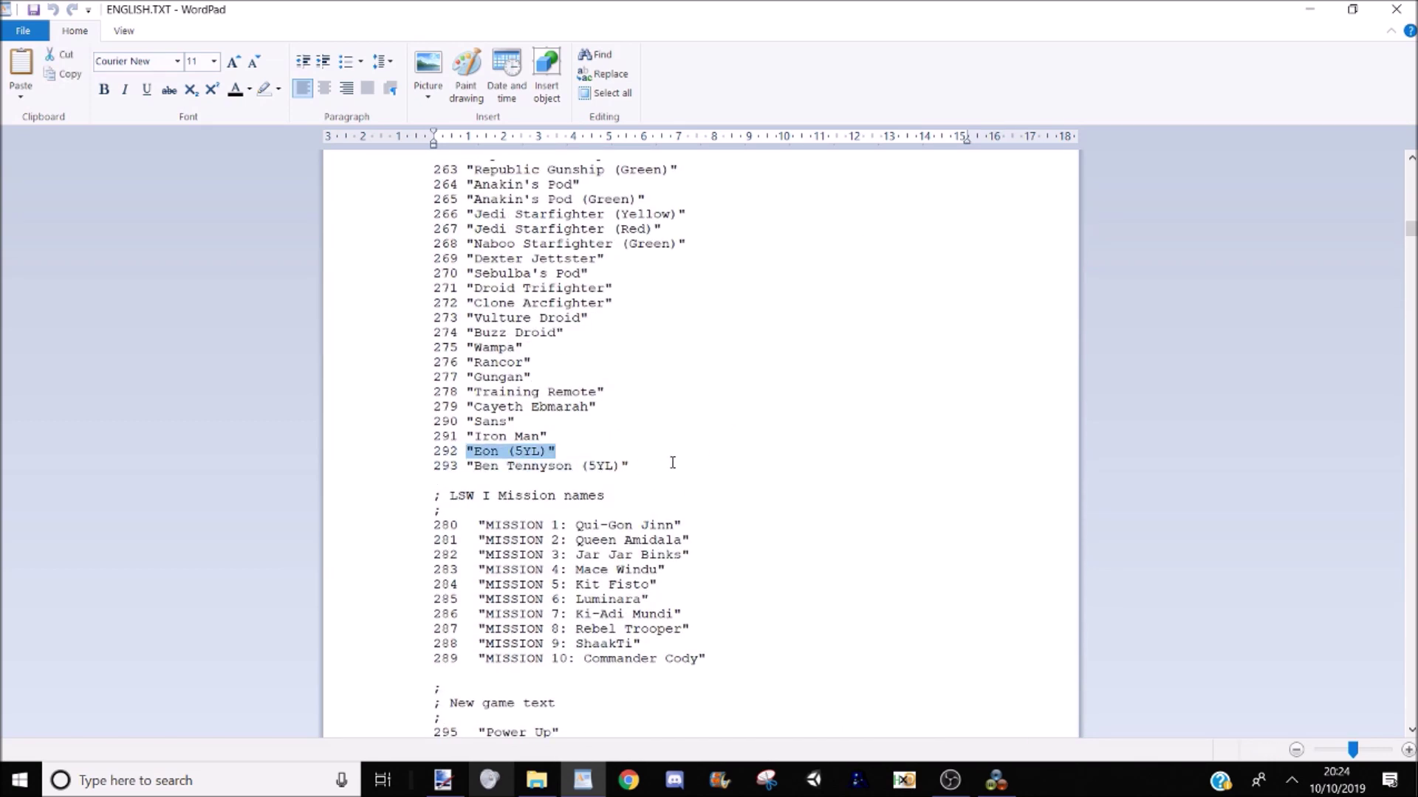
{"action": "left_click_drag", "start_coordinate": [638, 467], "coordinate": [420, 405]}
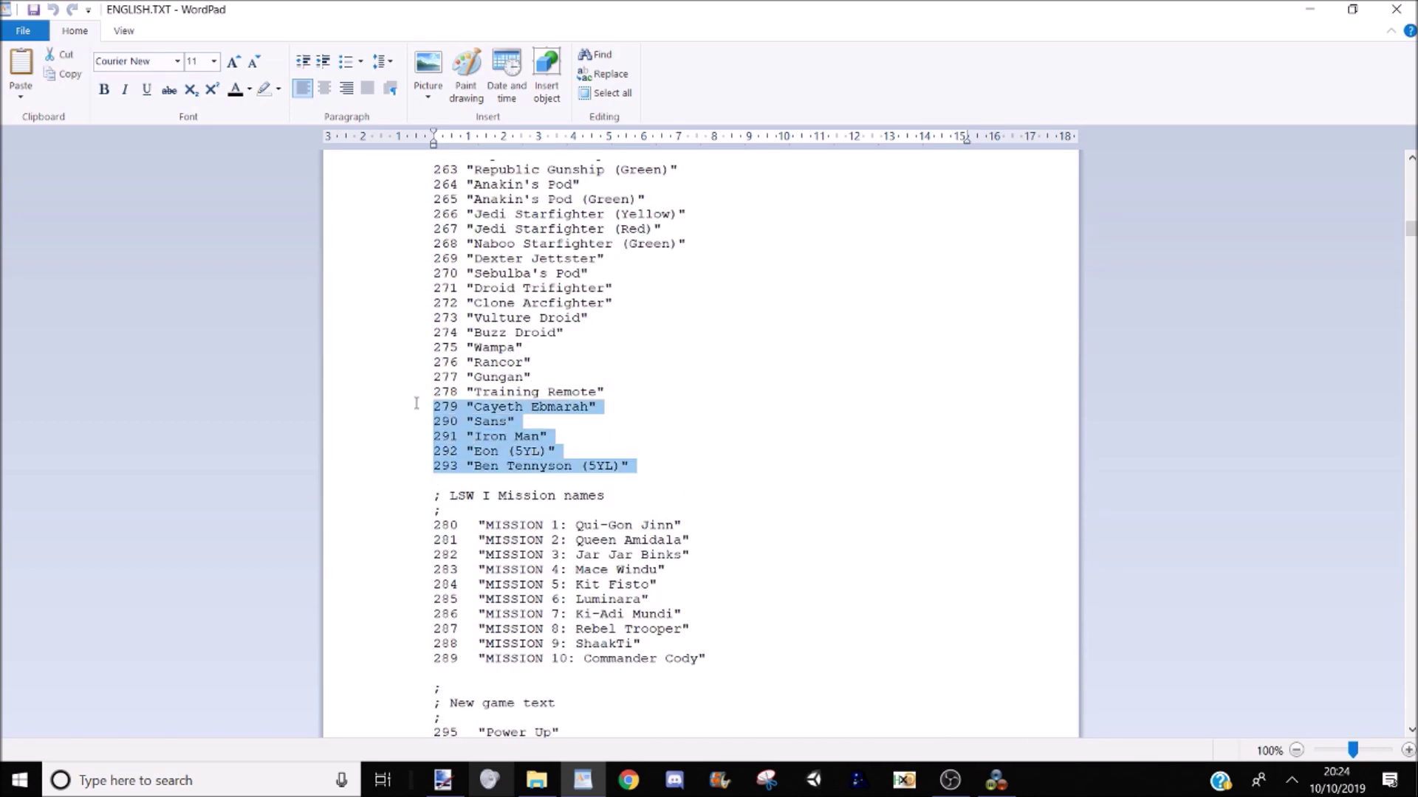
Step: Add a new line 294 after entry 293 and verify 294 is not already used
{"action": "left_click", "coordinate": [654, 467]}
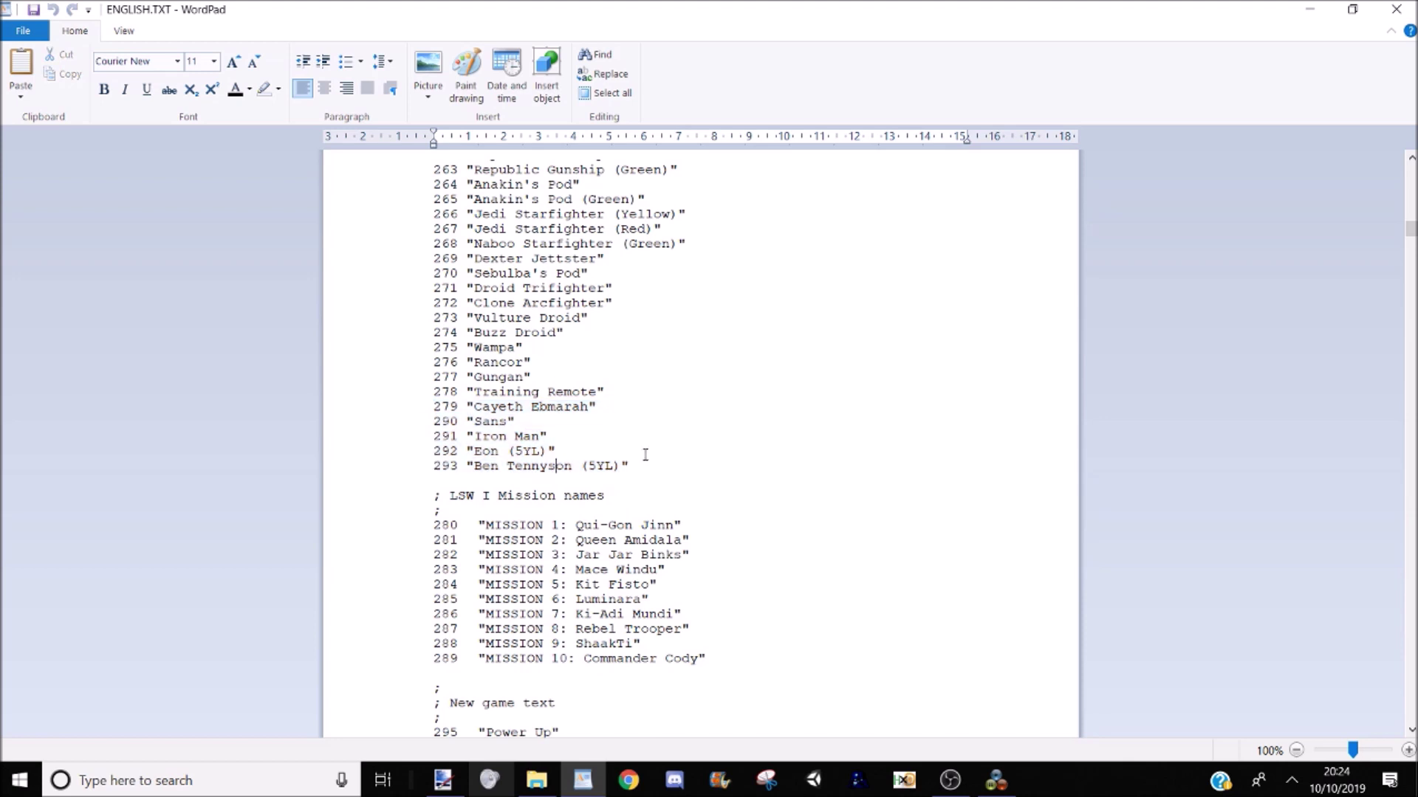
{"action": "key", "text": "Return"}
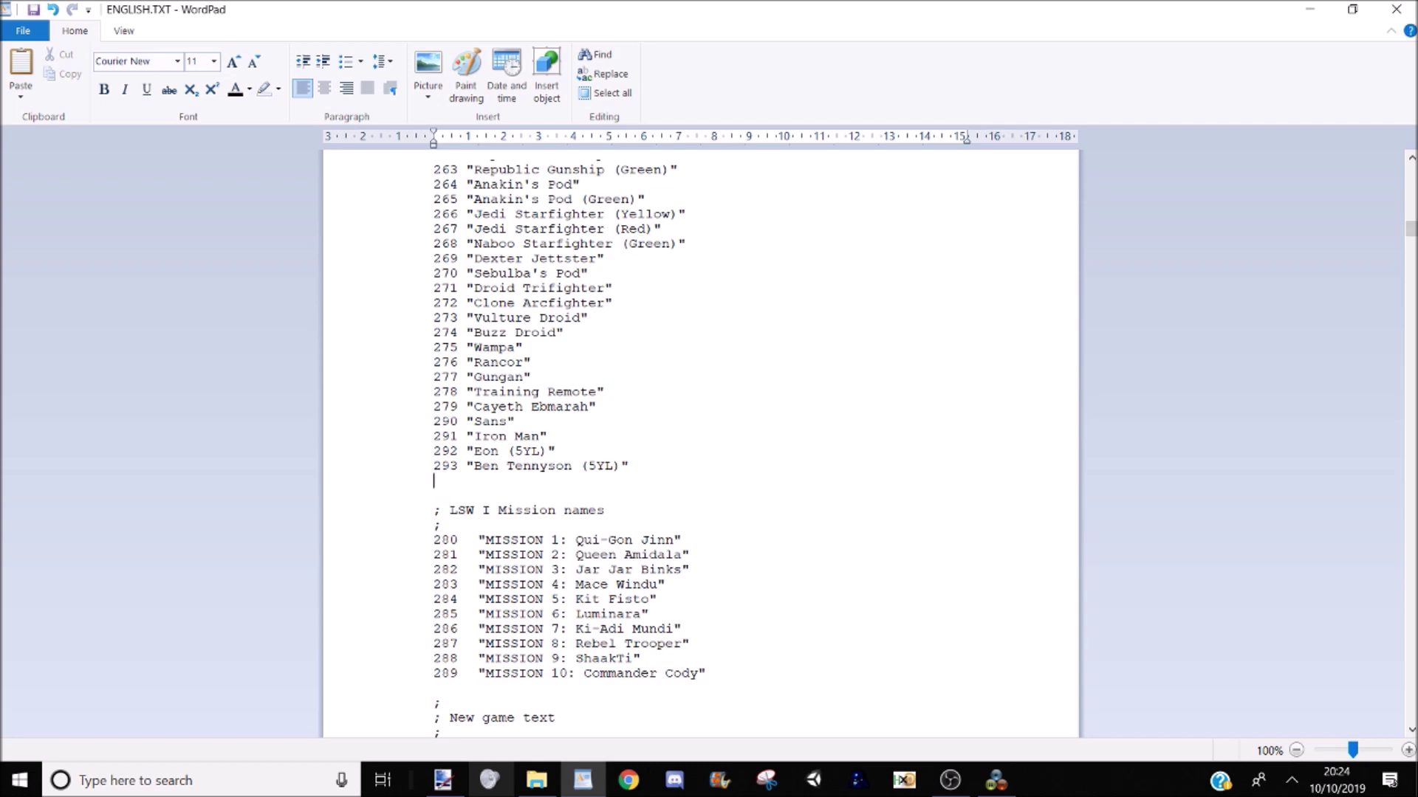
{"action": "type", "text": "294"}
{"action": "key", "text": "ctrl+f"}
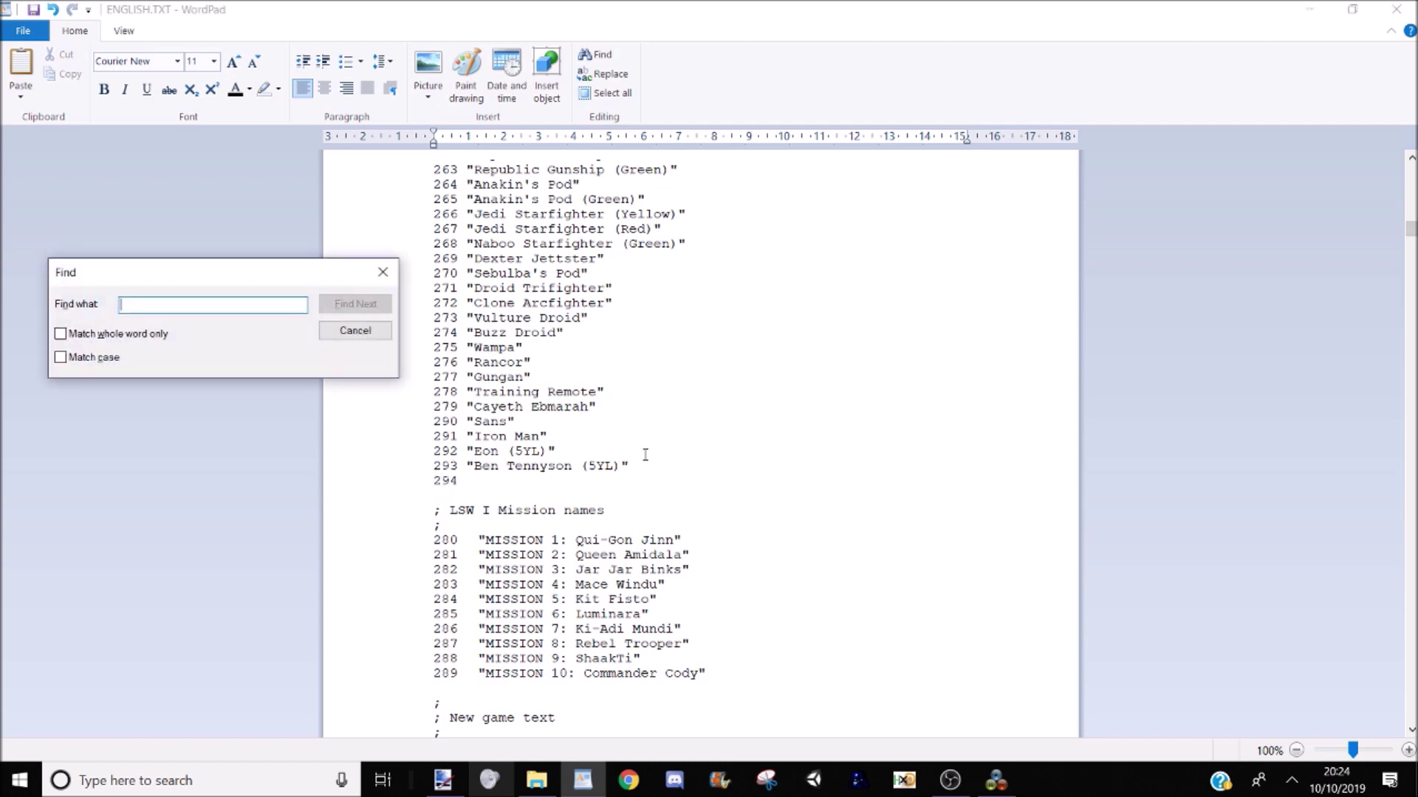
{"action": "type", "text": "294"}
{"action": "key", "text": "Return"}
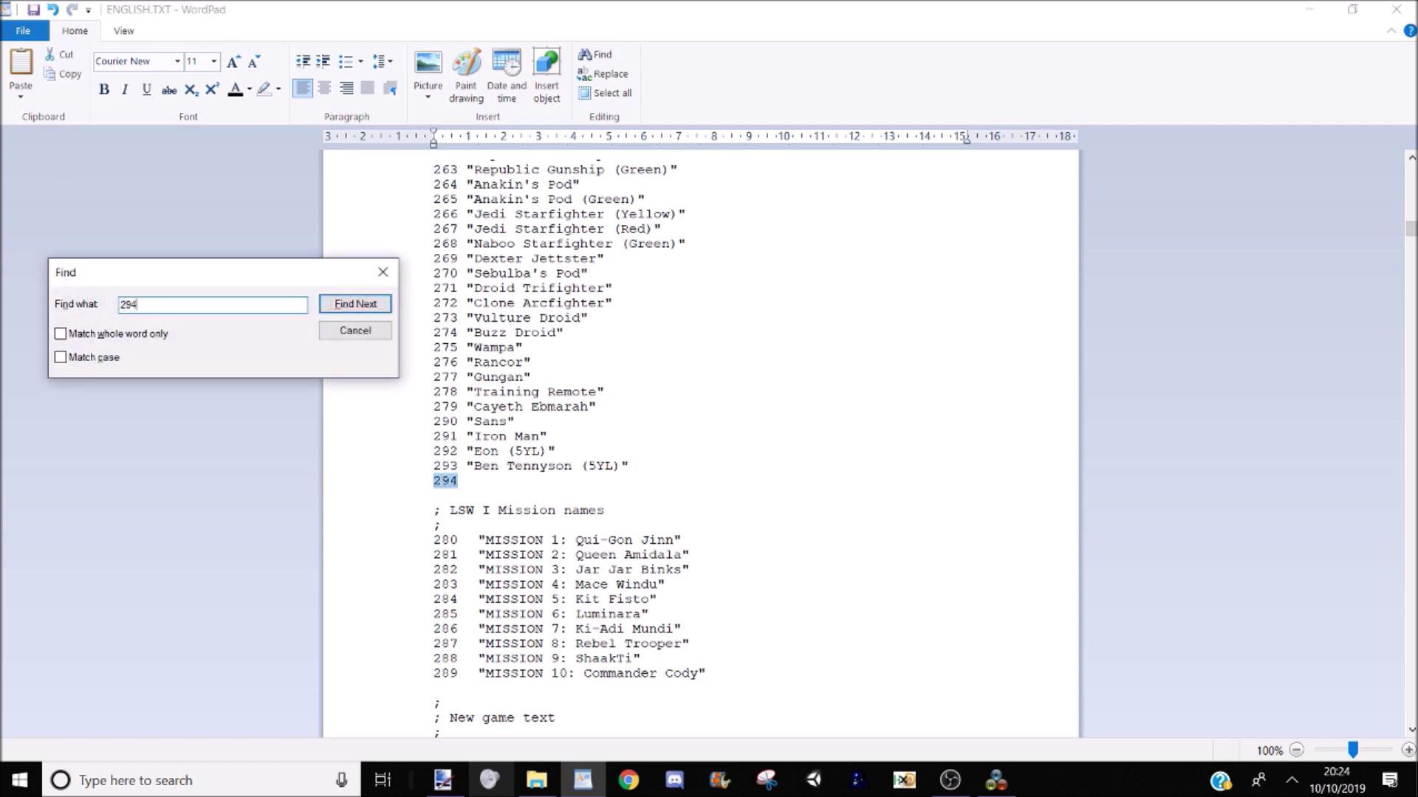
{"action": "key", "text": "Return"}
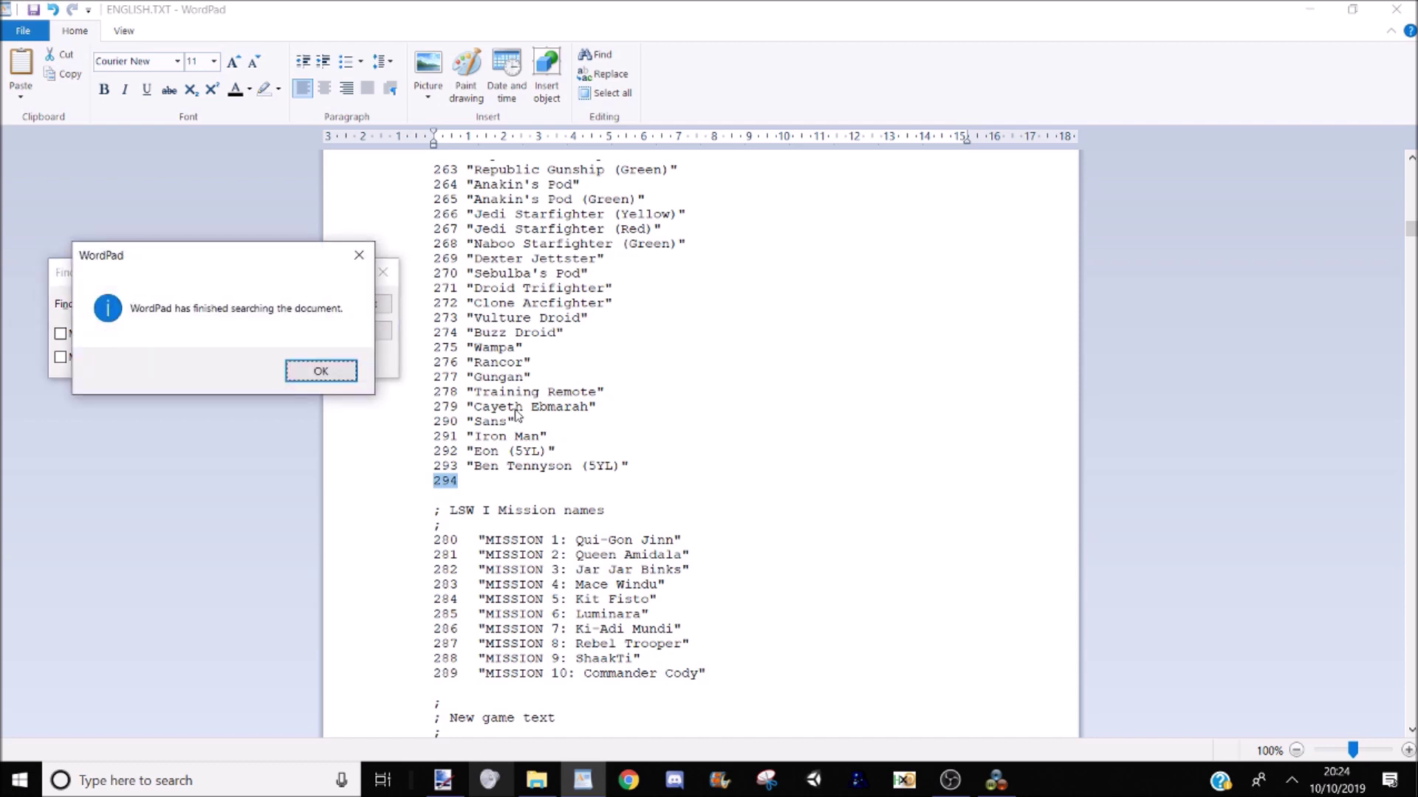
{"action": "key", "text": "Return"}
{"action": "left_click", "coordinate": [356, 329]}
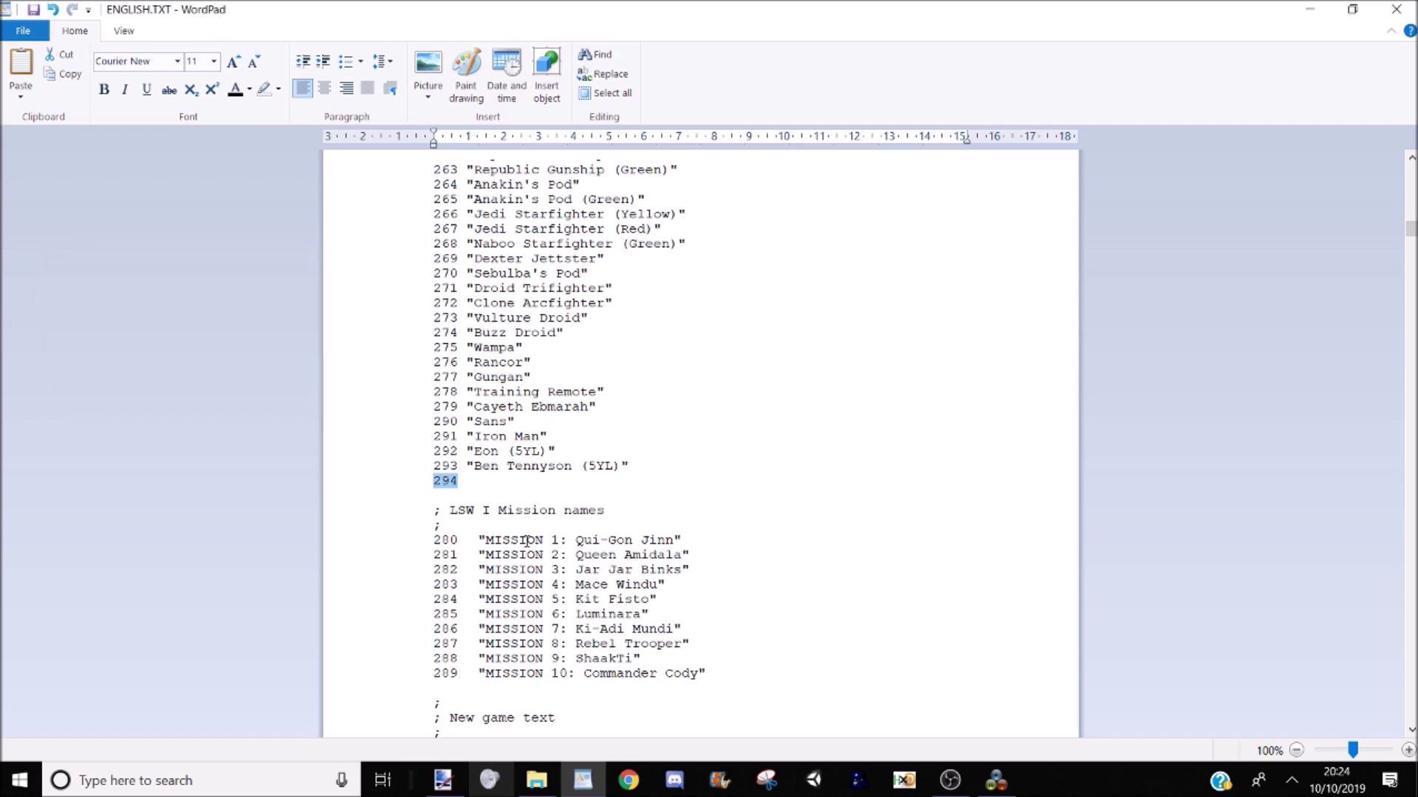
Step: Finish entry 294 as "Ben Tennyson (Uniform Mode)" and close the saved file
{"action": "left_click", "coordinate": [482, 477]}
{"action": "type", "text": "\"Ben Tennyson (Un"}
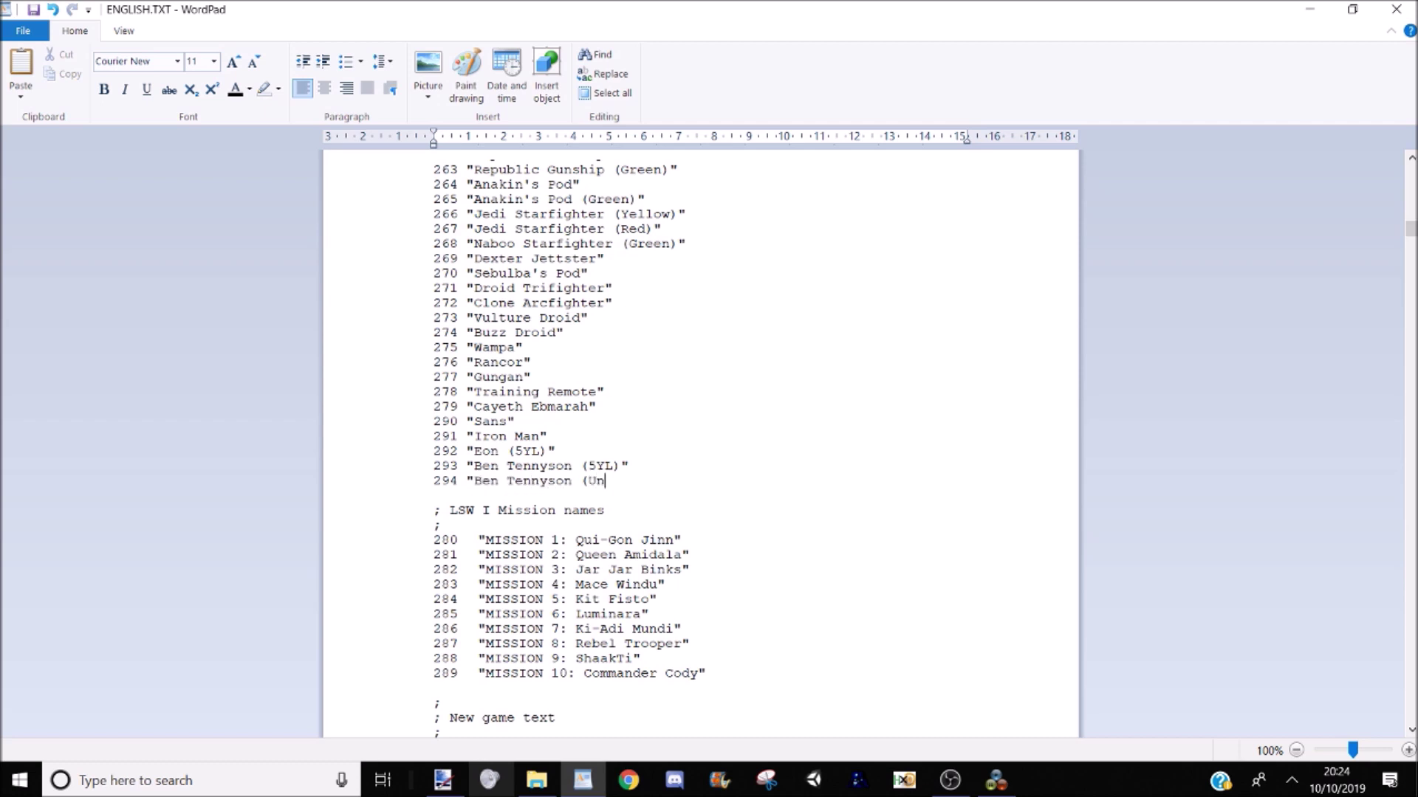
{"action": "type", "text": "iform Mode"}
{"action": "type", "text": ")2"}
{"action": "scroll", "coordinate": [483, 479], "scroll_direction": "down", "scroll_amount": 7}
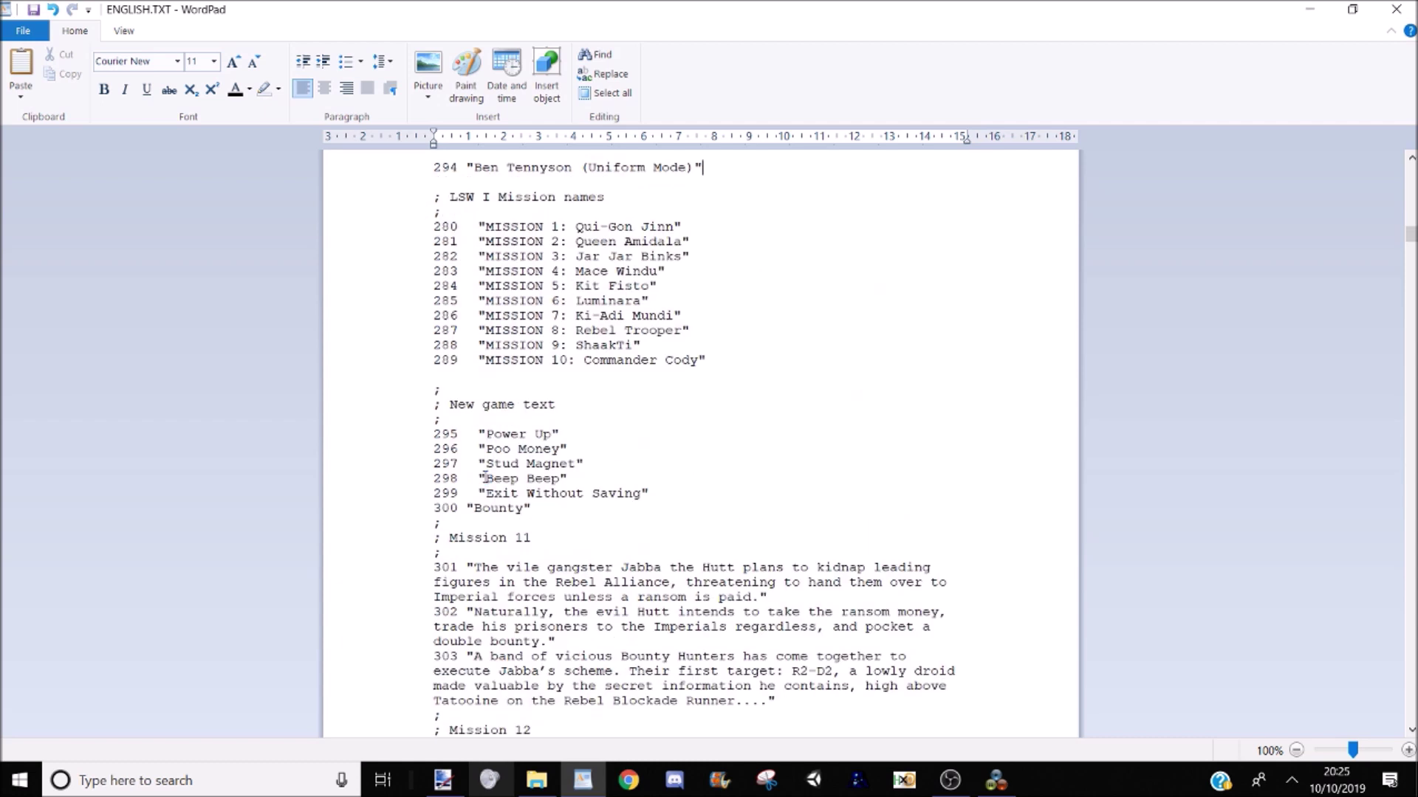
{"action": "left_click", "coordinate": [1396, 9]}
{"action": "left_click", "coordinate": [990, 390]}
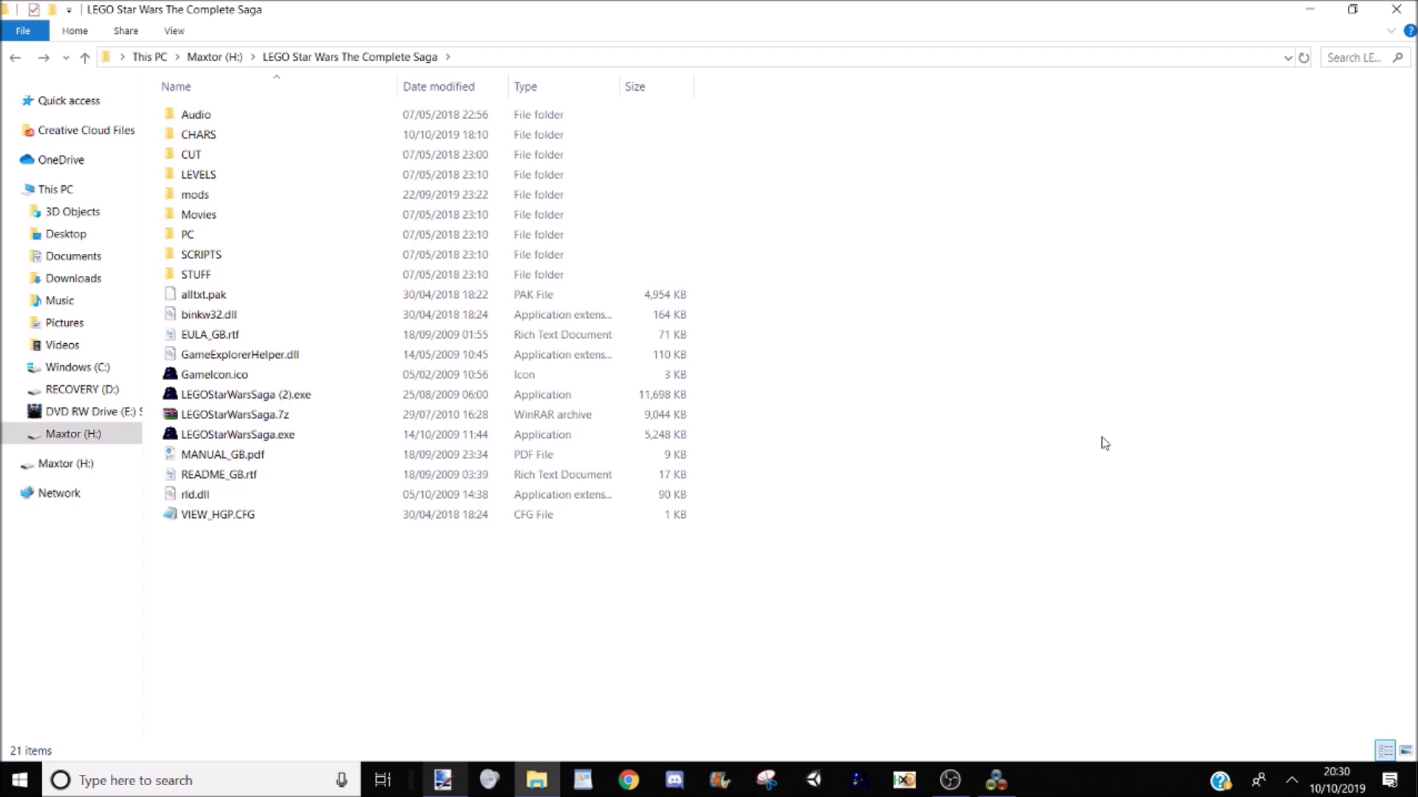
Step: Go through CHARS into the BENUNIFORM folder and open BENUNIFORM.TXT
{"action": "double_click", "coordinate": [299, 136]}
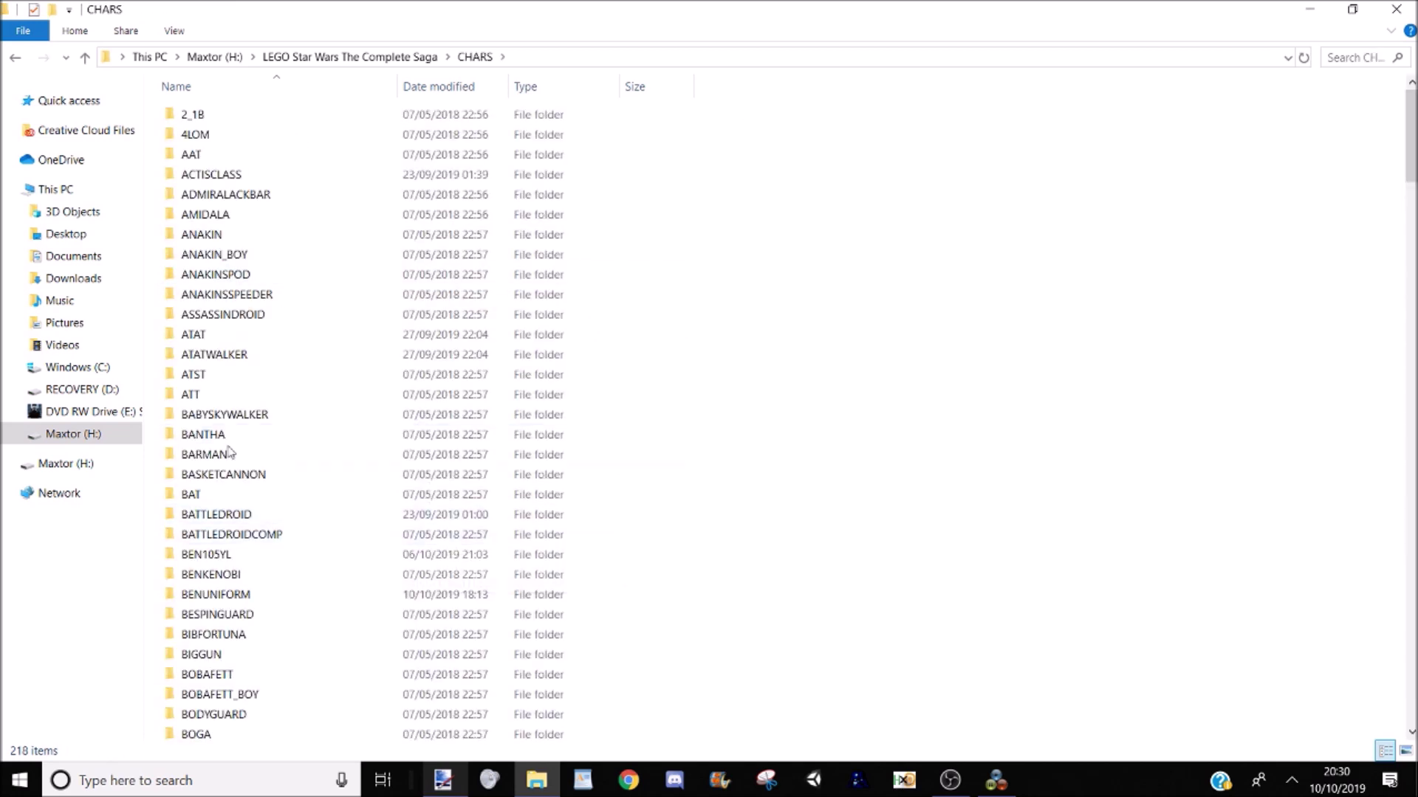
{"action": "double_click", "coordinate": [251, 594]}
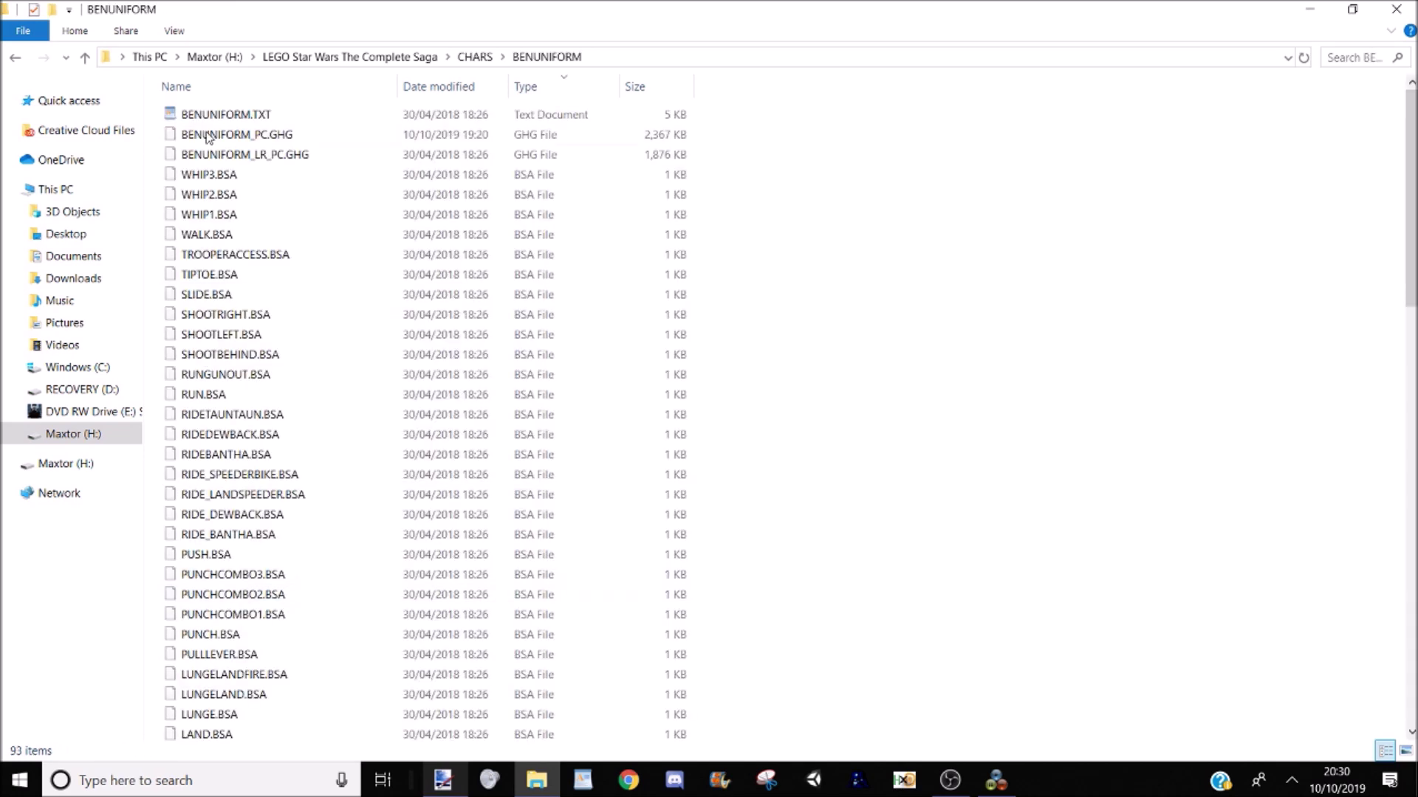
{"action": "double_click", "coordinate": [222, 117]}
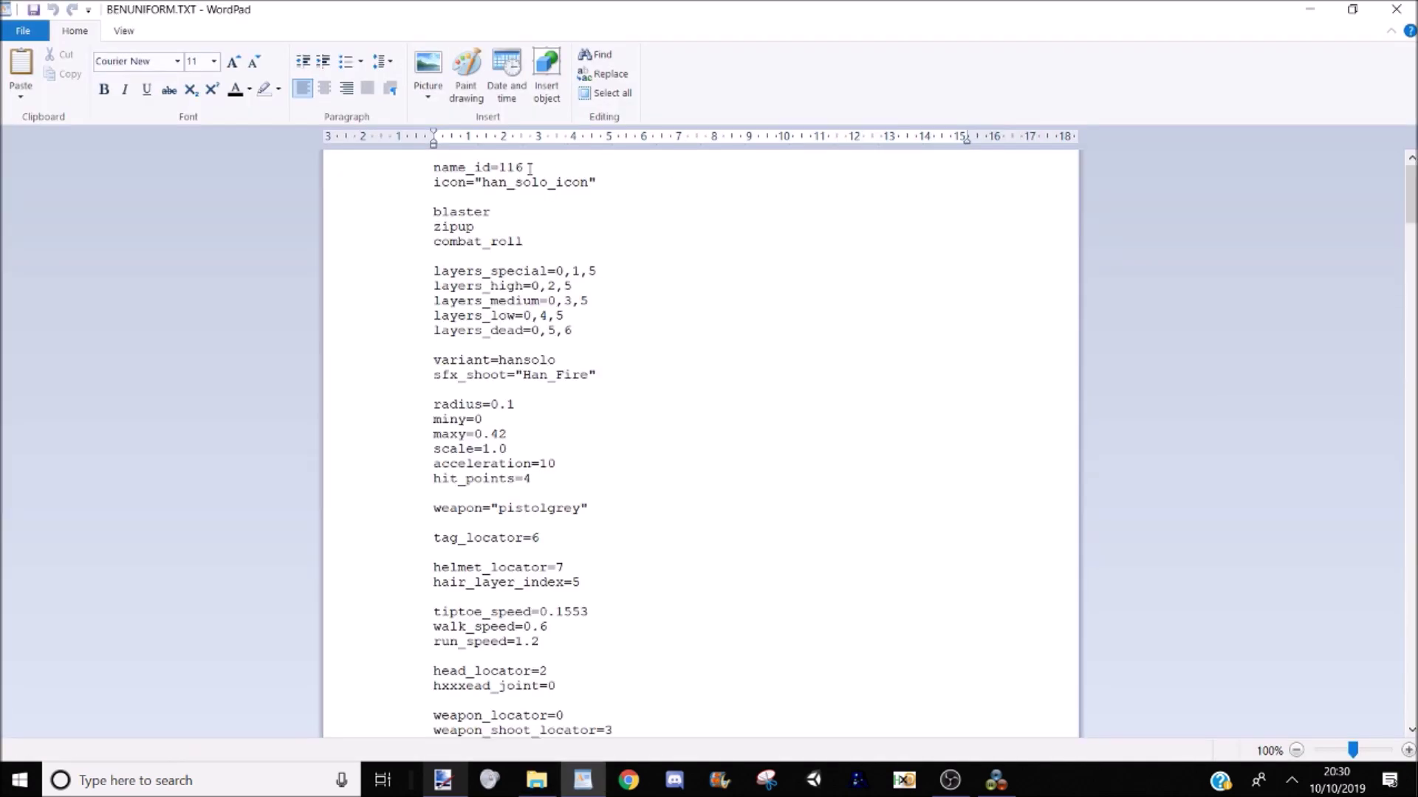
Step: Change name_id from 116 to 294 and icon han_solo_icon to benuniform_icon, then close
{"action": "double_click", "coordinate": [514, 168]}
{"action": "type", "text": "294"}
{"action": "left_click_drag", "start_coordinate": [550, 183], "coordinate": [482, 183]}
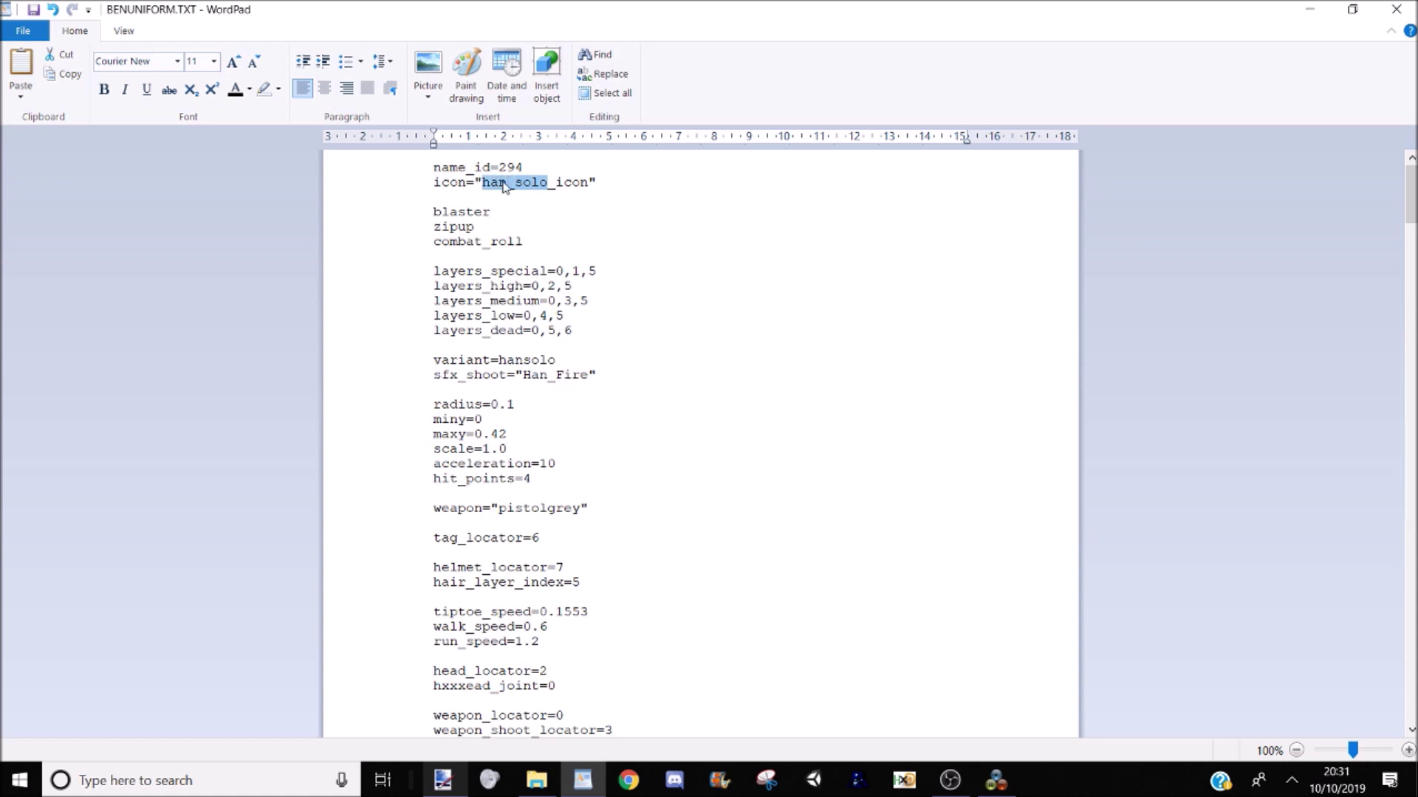
{"action": "type", "text": "benuniform"}
{"action": "scroll", "coordinate": [497, 180], "scroll_direction": "down", "scroll_amount": 1}
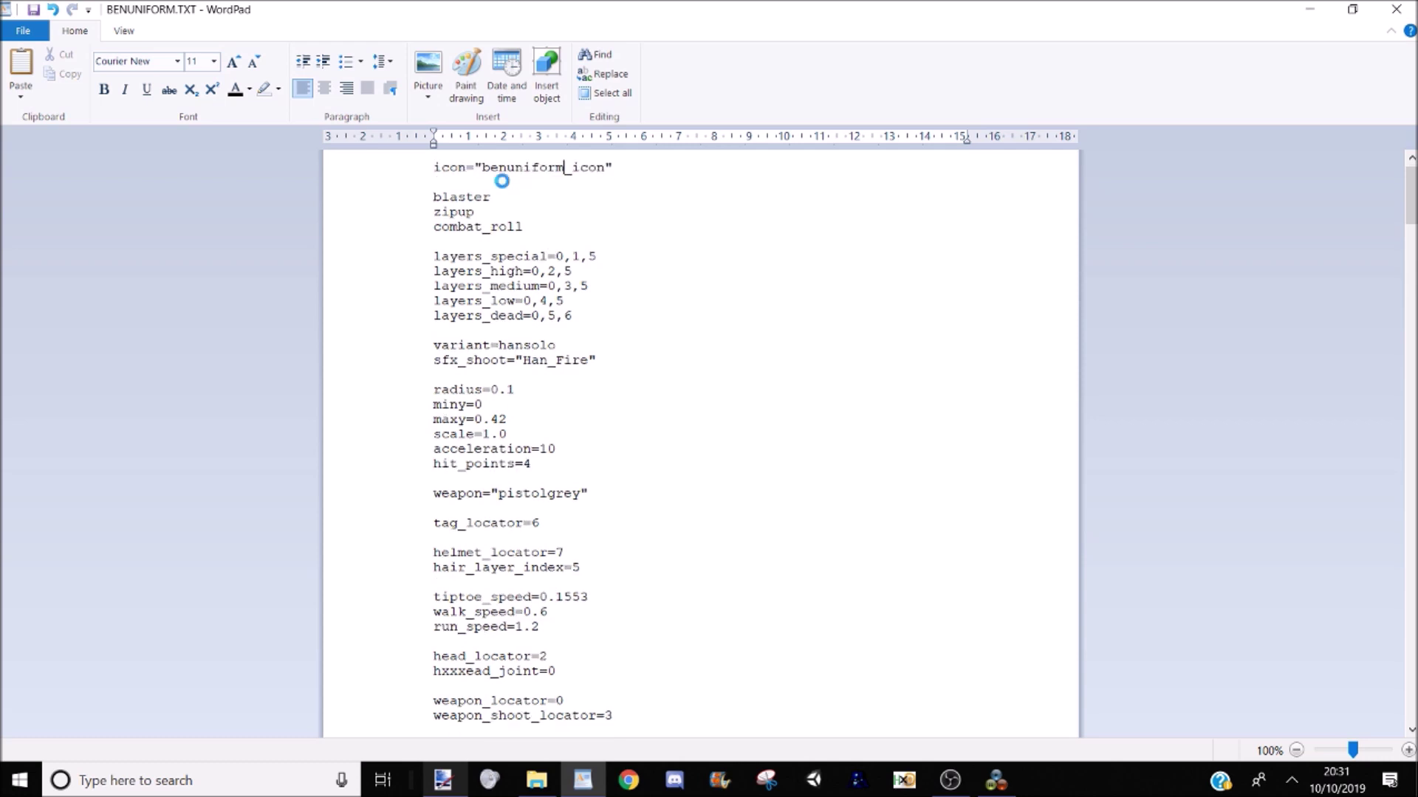
{"action": "left_click", "coordinate": [1396, 9]}
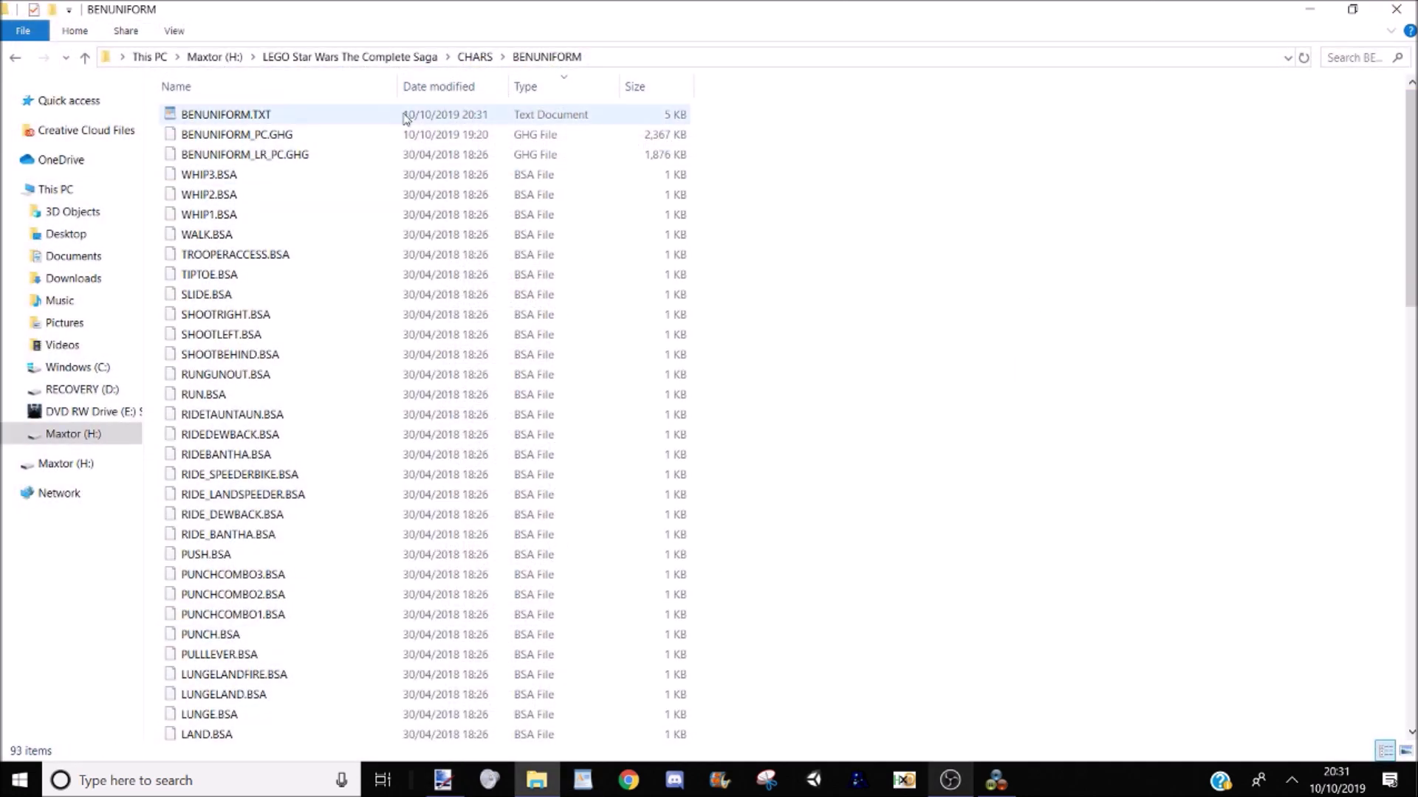
Step: Run LEGOStarWarsSaga.exe from the main game folder and move the Jedi in the cantina
{"action": "left_click", "coordinate": [385, 59]}
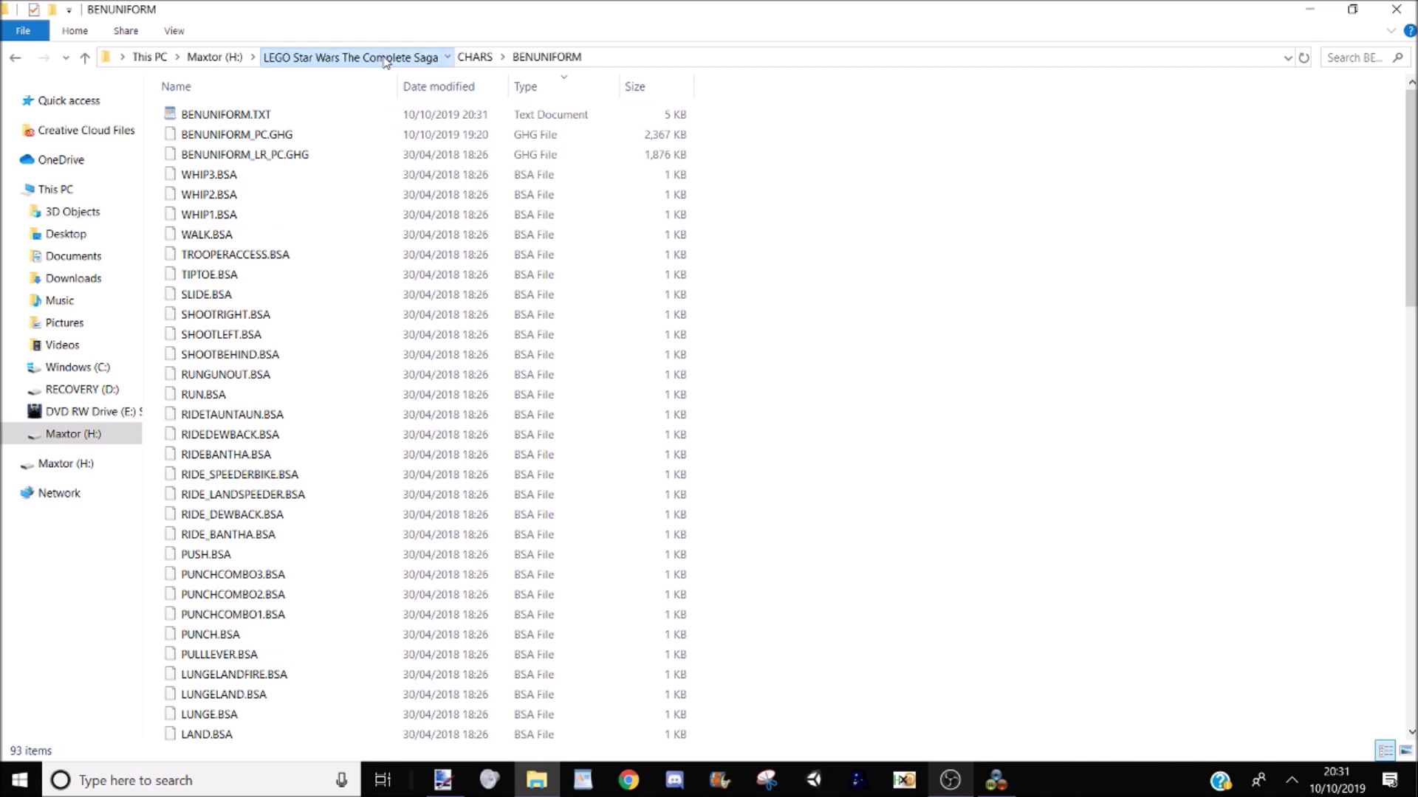
{"action": "double_click", "coordinate": [347, 436]}
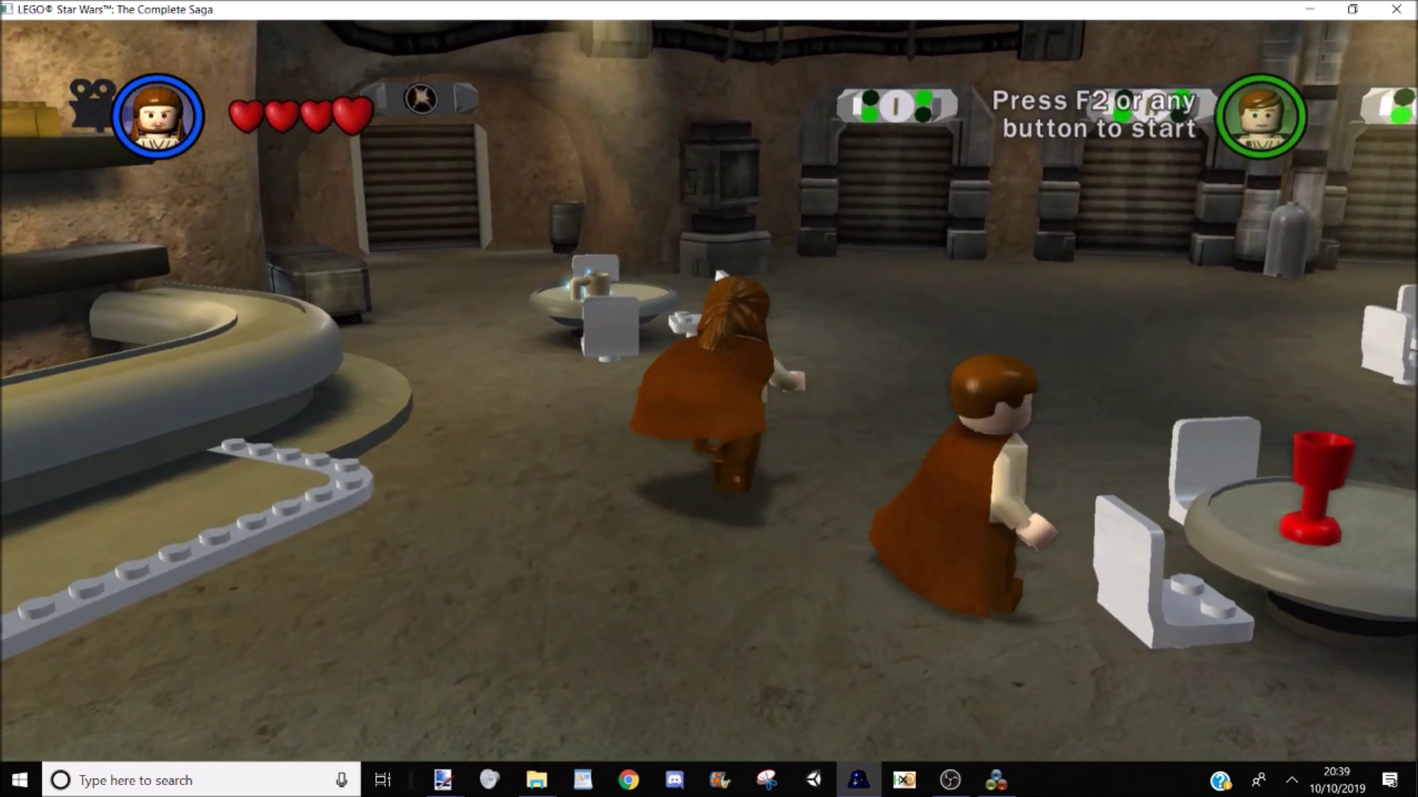
{"action": "key", "text": "Up"}
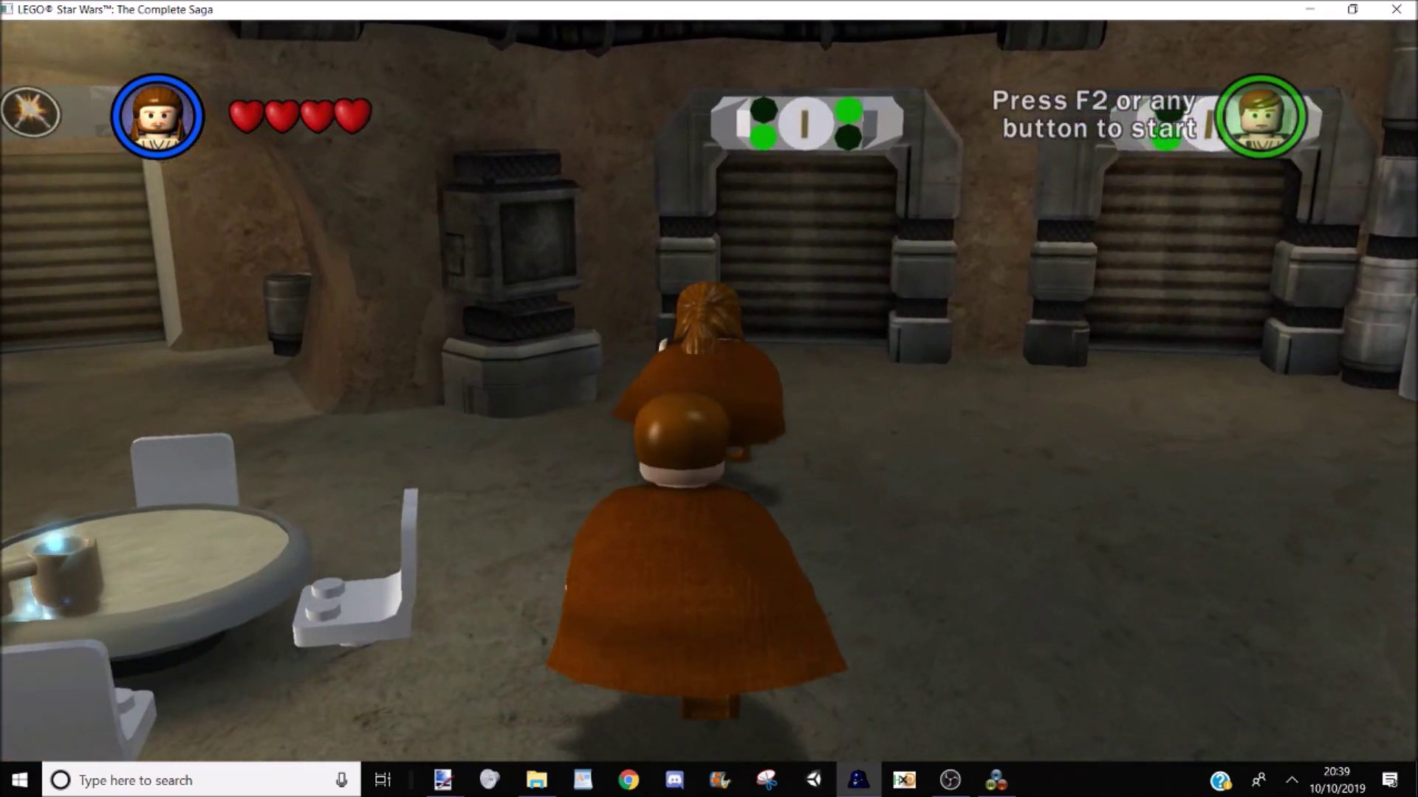
Step: Enter the Negotiations door, choose Free Play, and select Ben Tennyson (Uniform Mode) from the roster
{"action": "key", "text": "Up"}
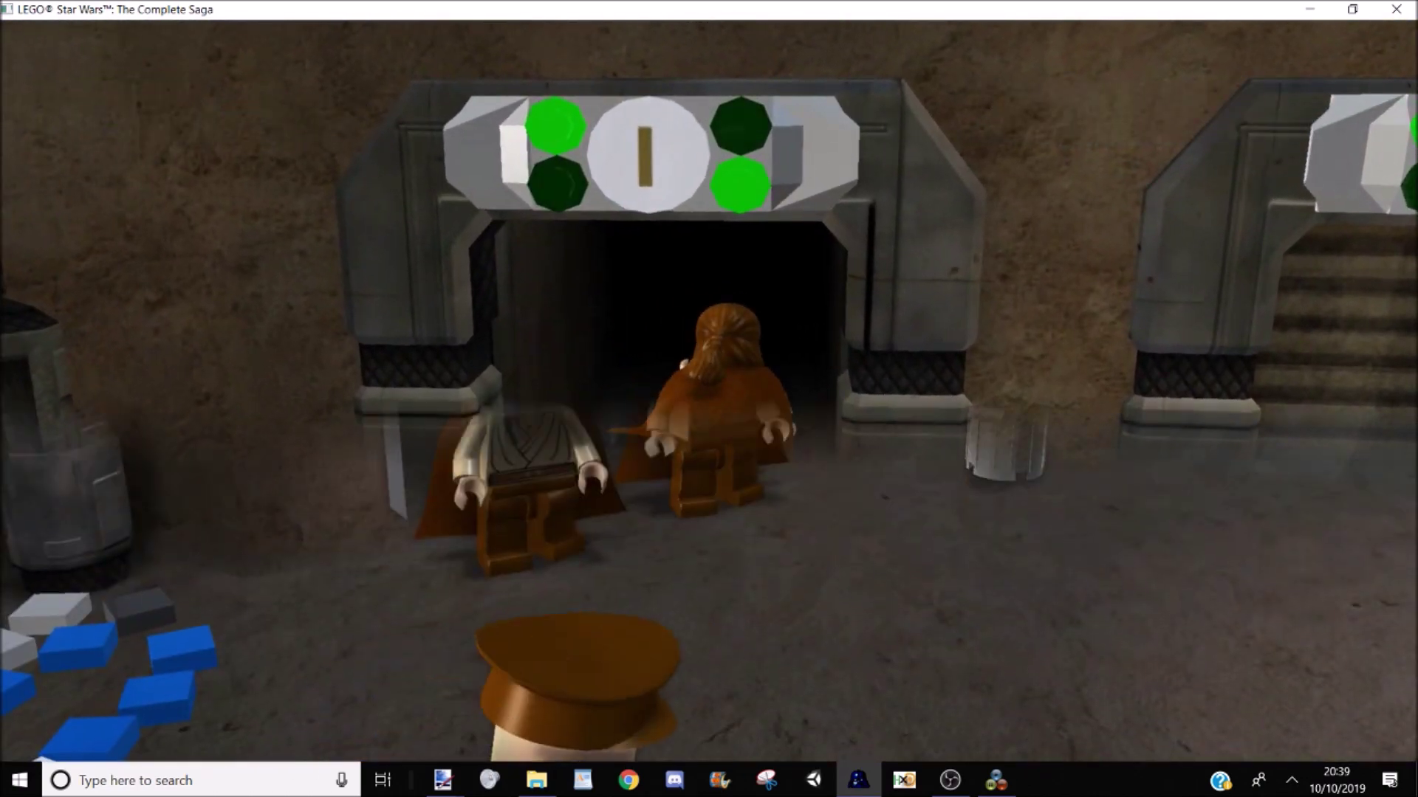
{"action": "key", "text": "Right"}
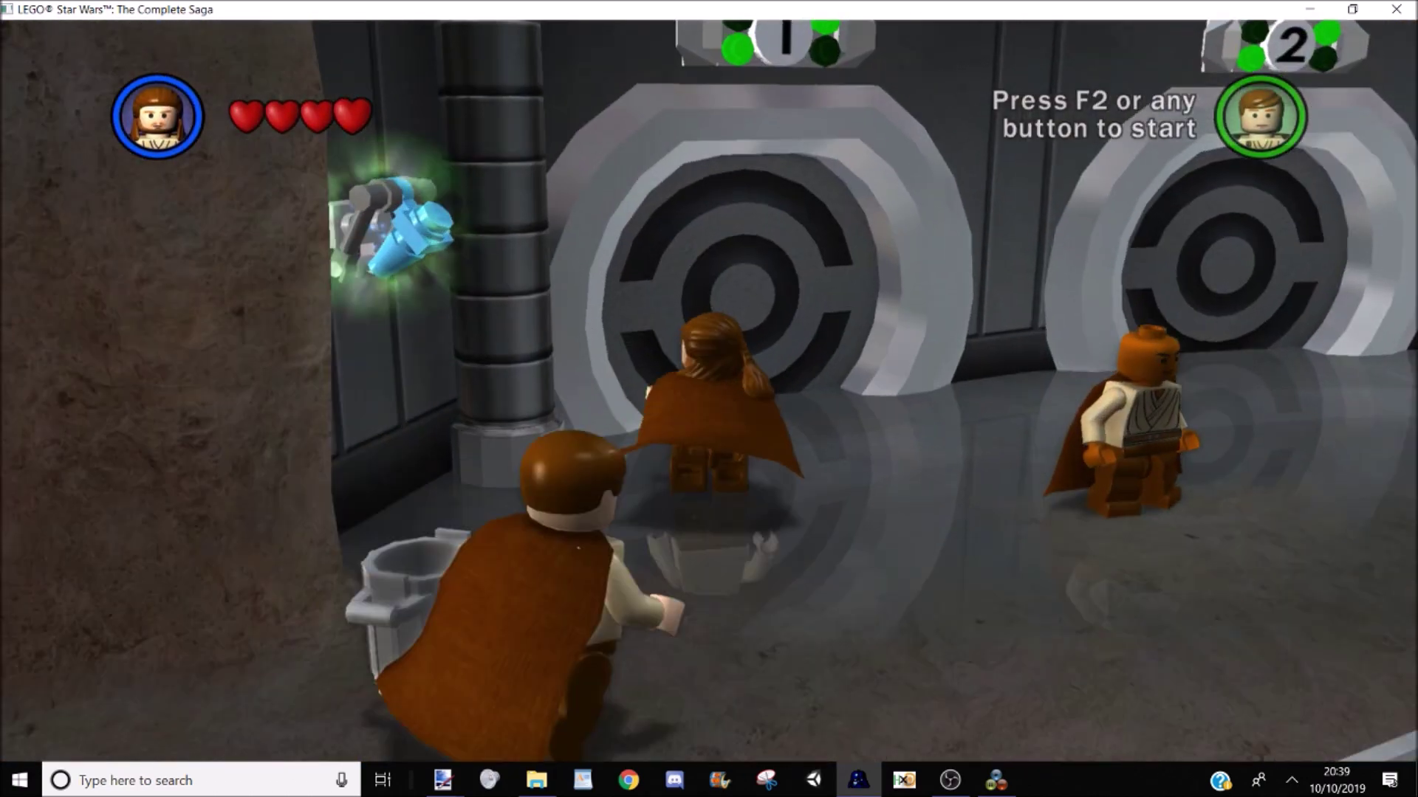
{"action": "key", "text": "Up"}
{"action": "key", "text": "k"}
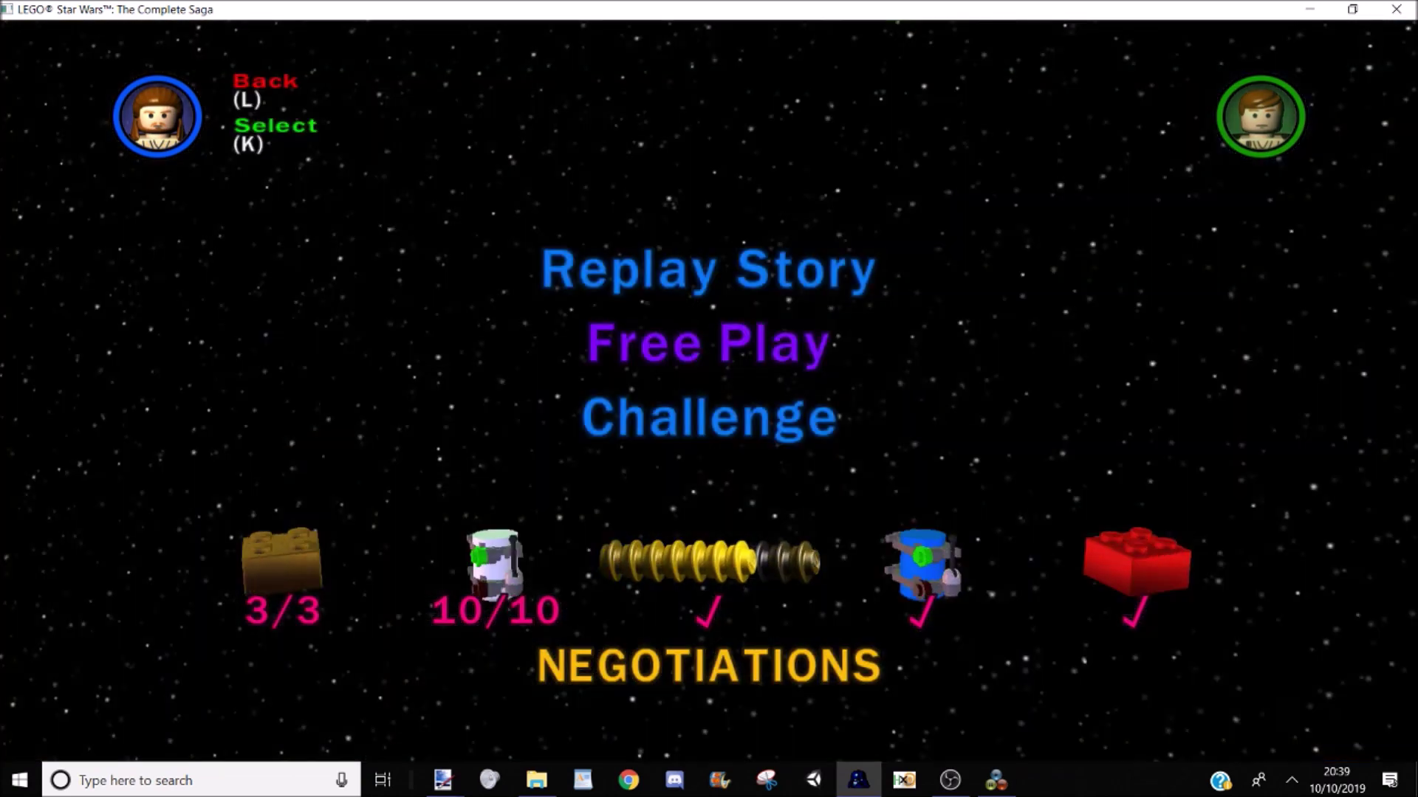
{"action": "key", "text": "k"}
{"action": "key", "text": "Right"}
{"action": "key", "text": "Right"}
{"action": "key", "text": "Right"}
{"action": "key", "text": "Right"}
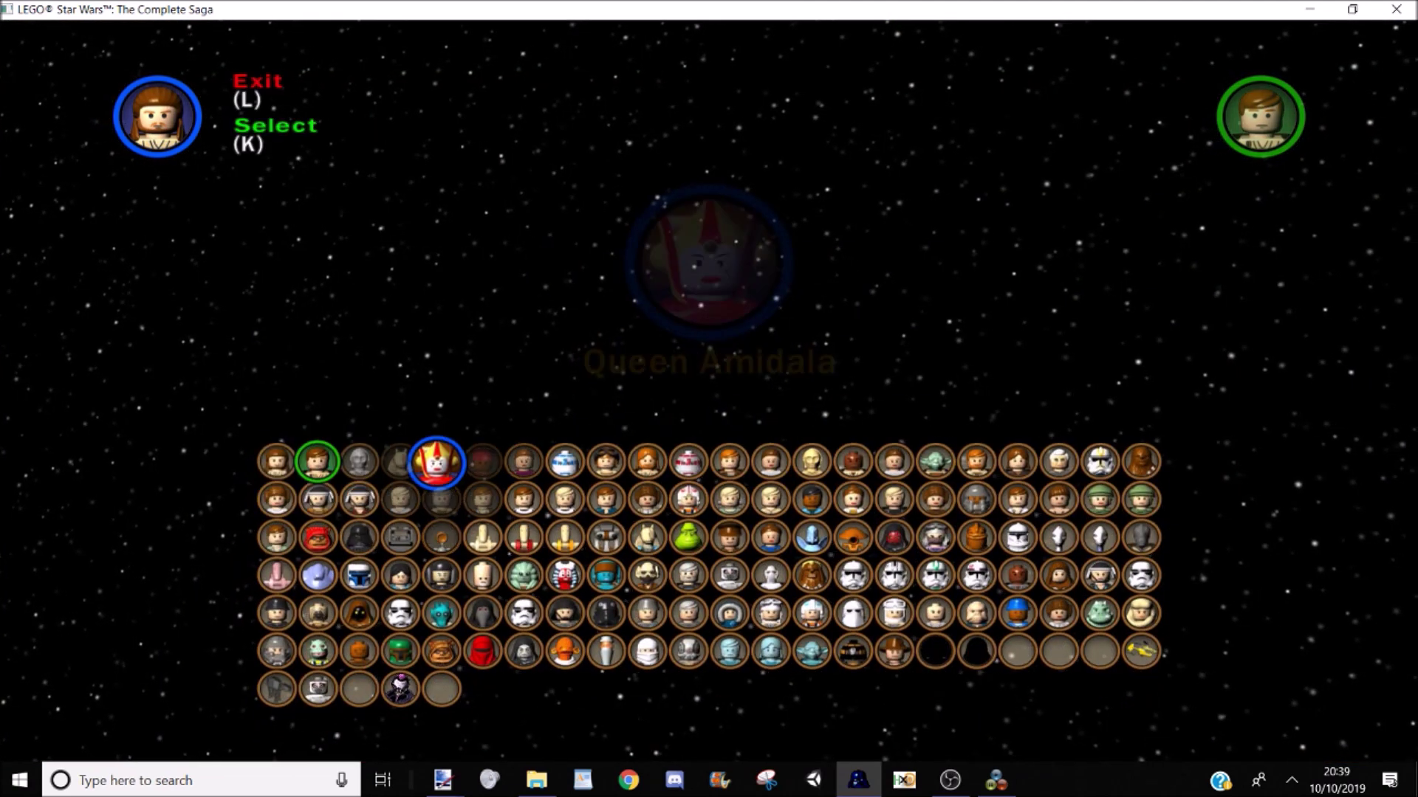
{"action": "key", "text": "Up"}
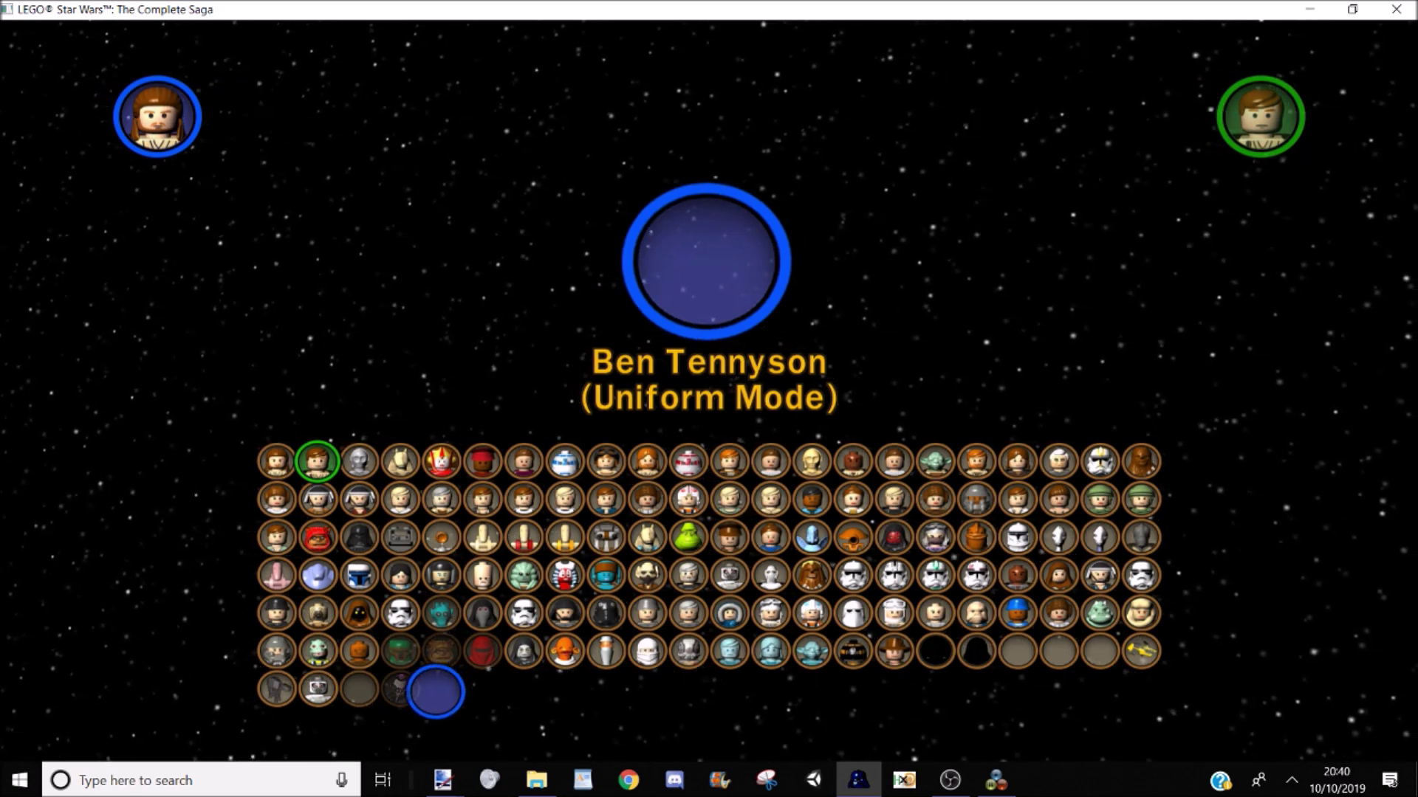
{"action": "key", "text": "k"}
{"action": "key", "text": "k"}
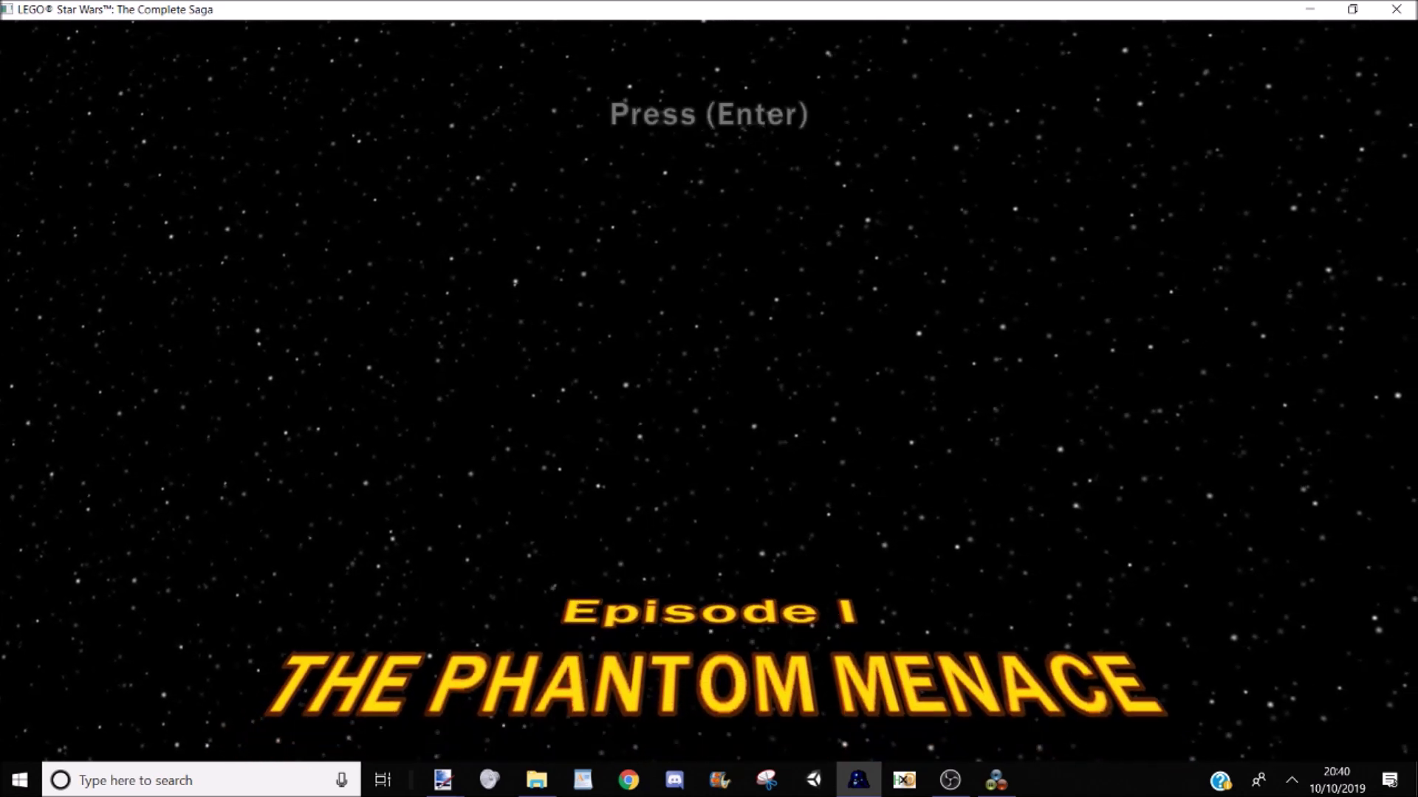
Step: Start the level, run Ben Tennyson around, swap characters, and pause to exit toward the cantina
{"action": "key", "text": "Return"}
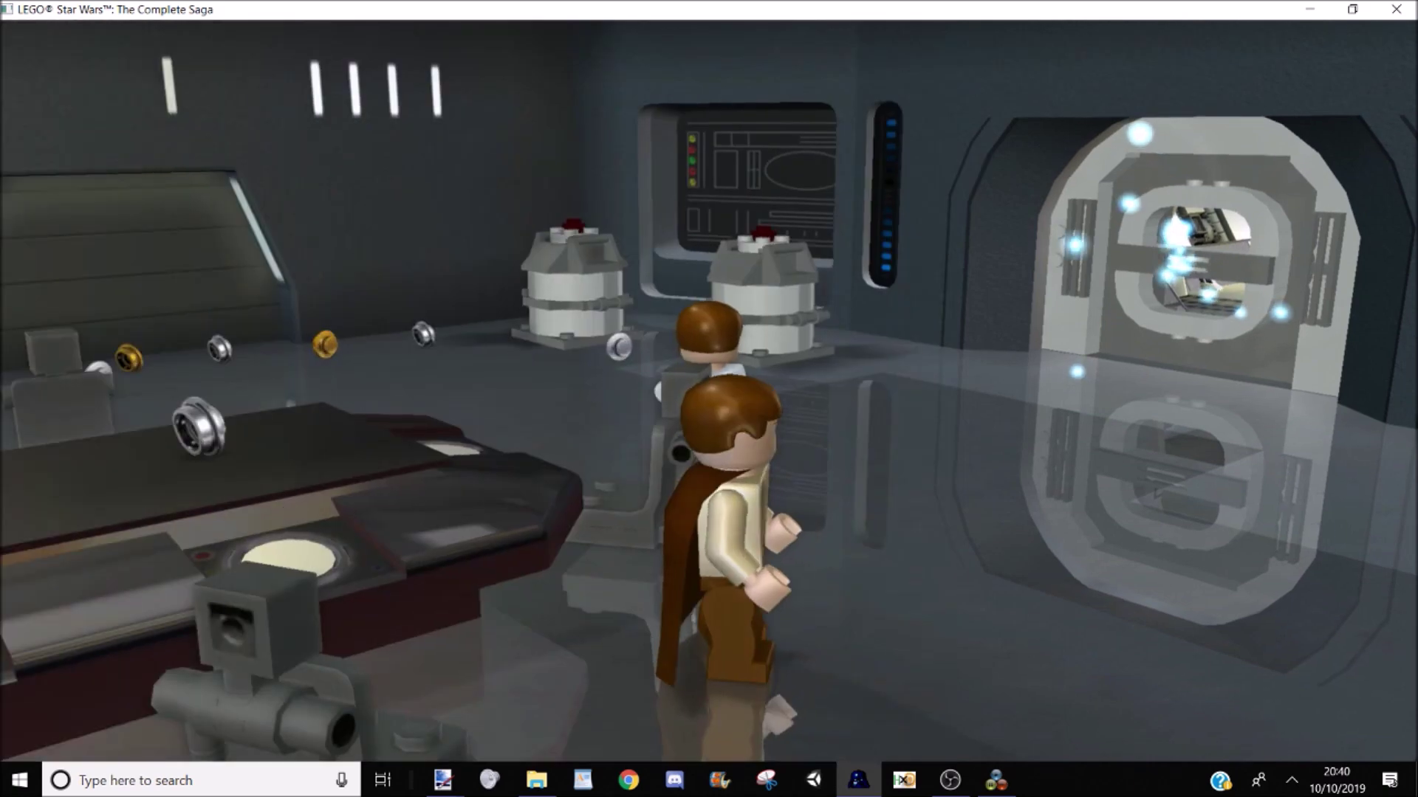
{"action": "key", "text": "Right"}
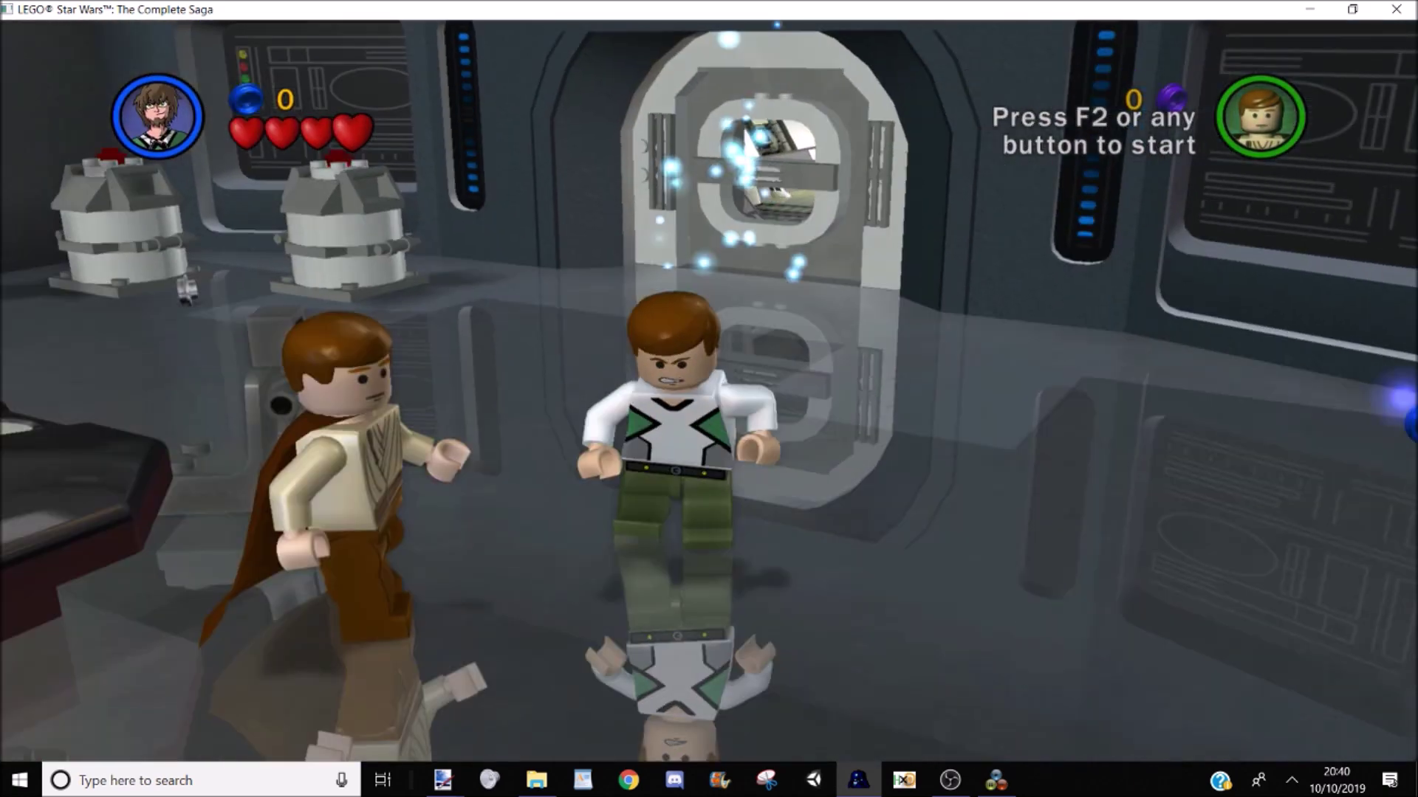
{"action": "key", "text": "Left"}
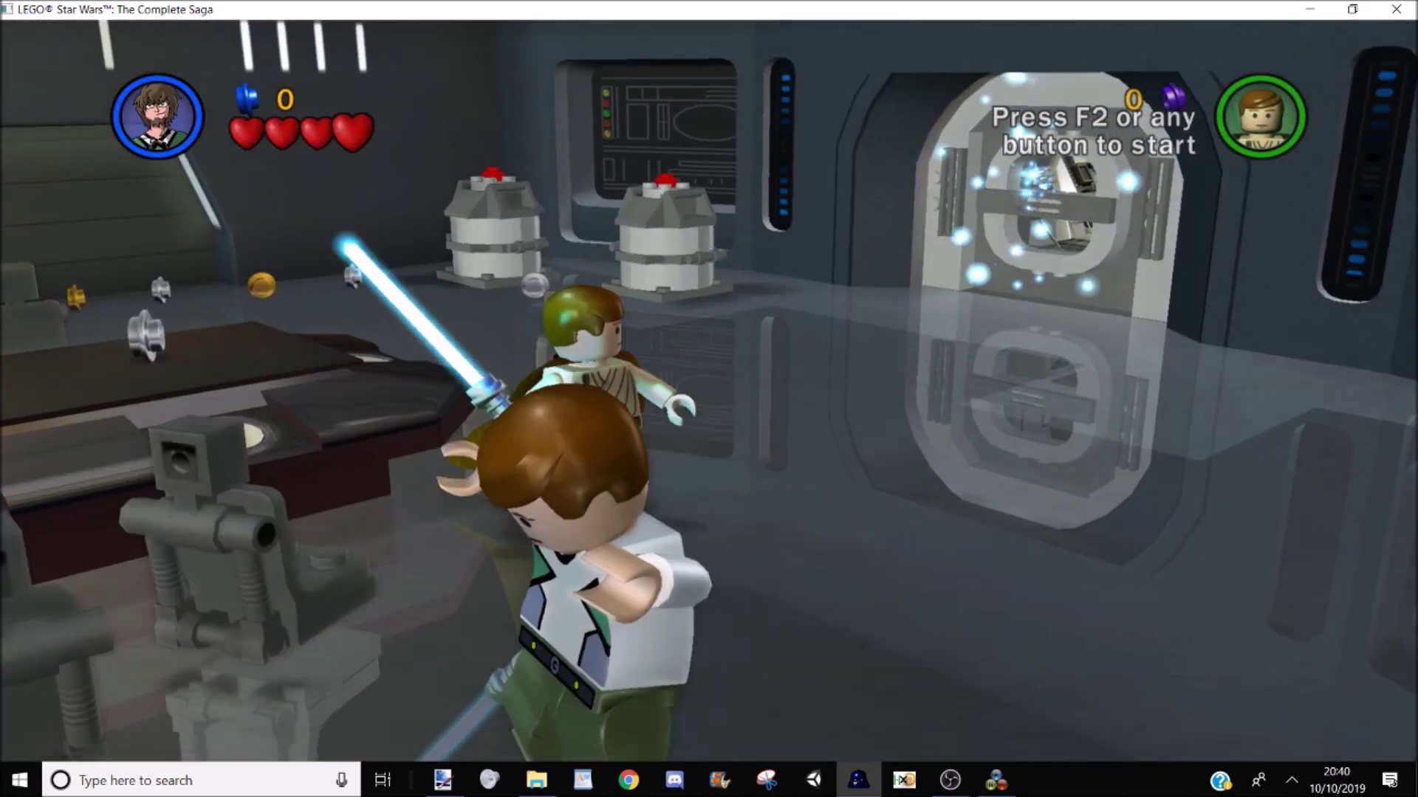
{"action": "key", "text": "Escape"}
{"action": "key", "text": "Return"}
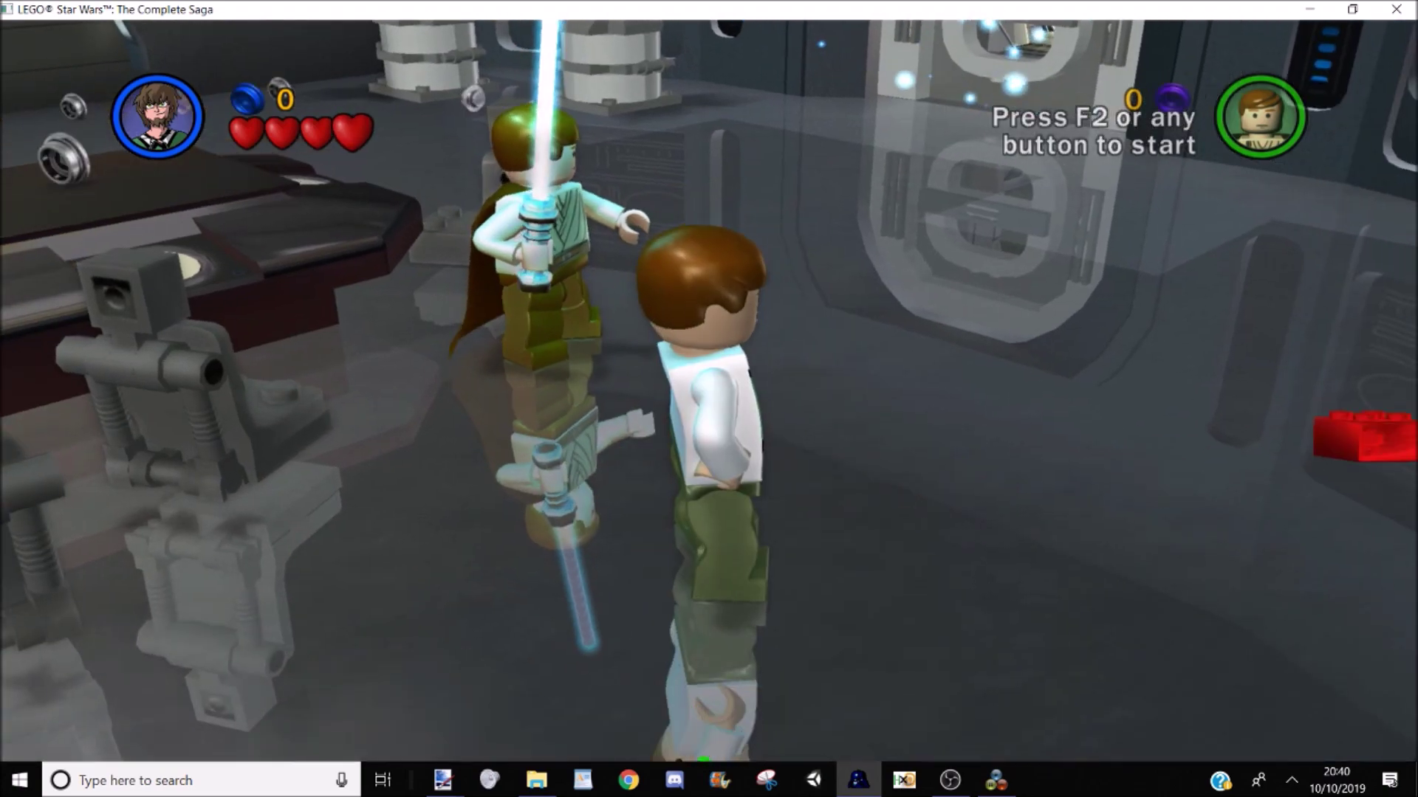
{"action": "key", "text": "q"}
{"action": "key", "text": "q"}
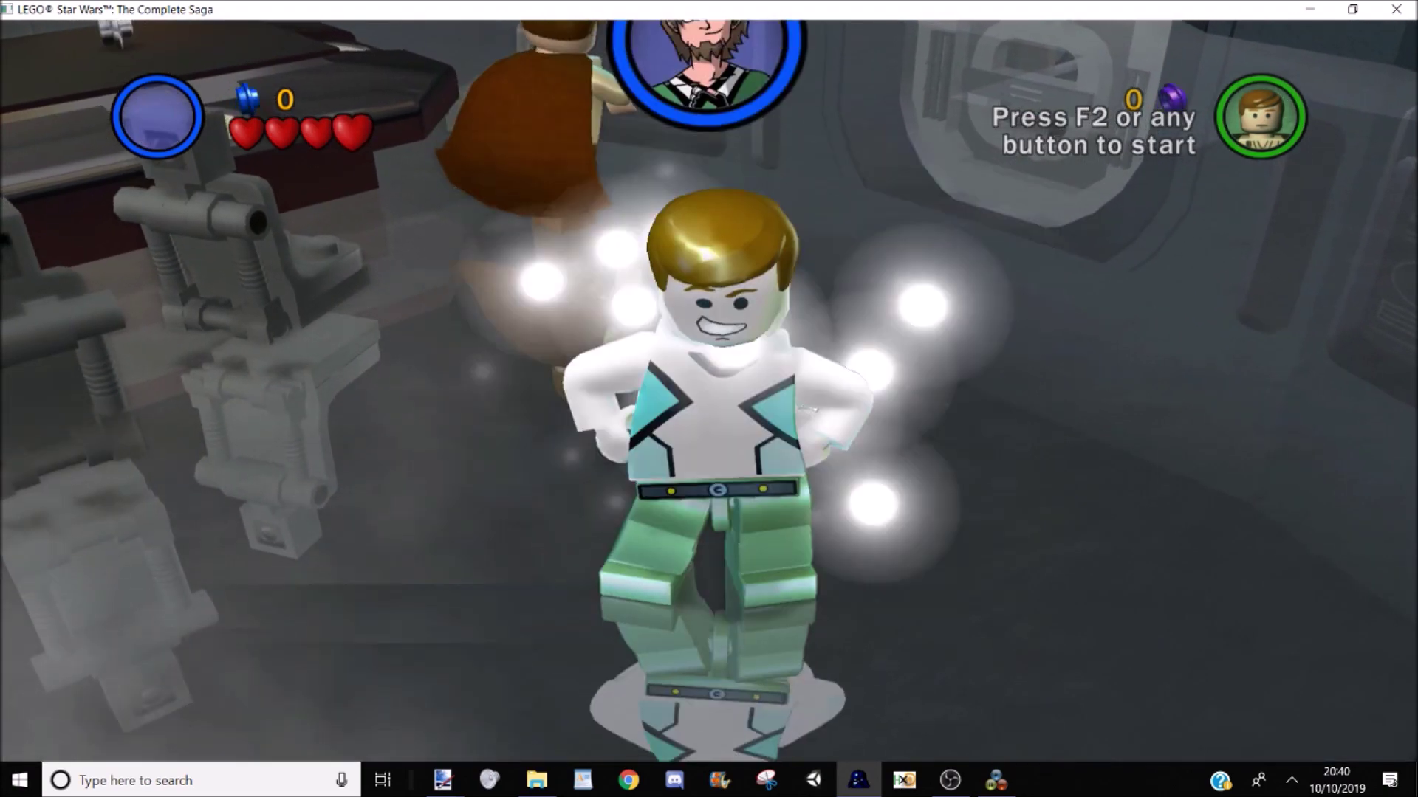
{"action": "key", "text": "Escape"}
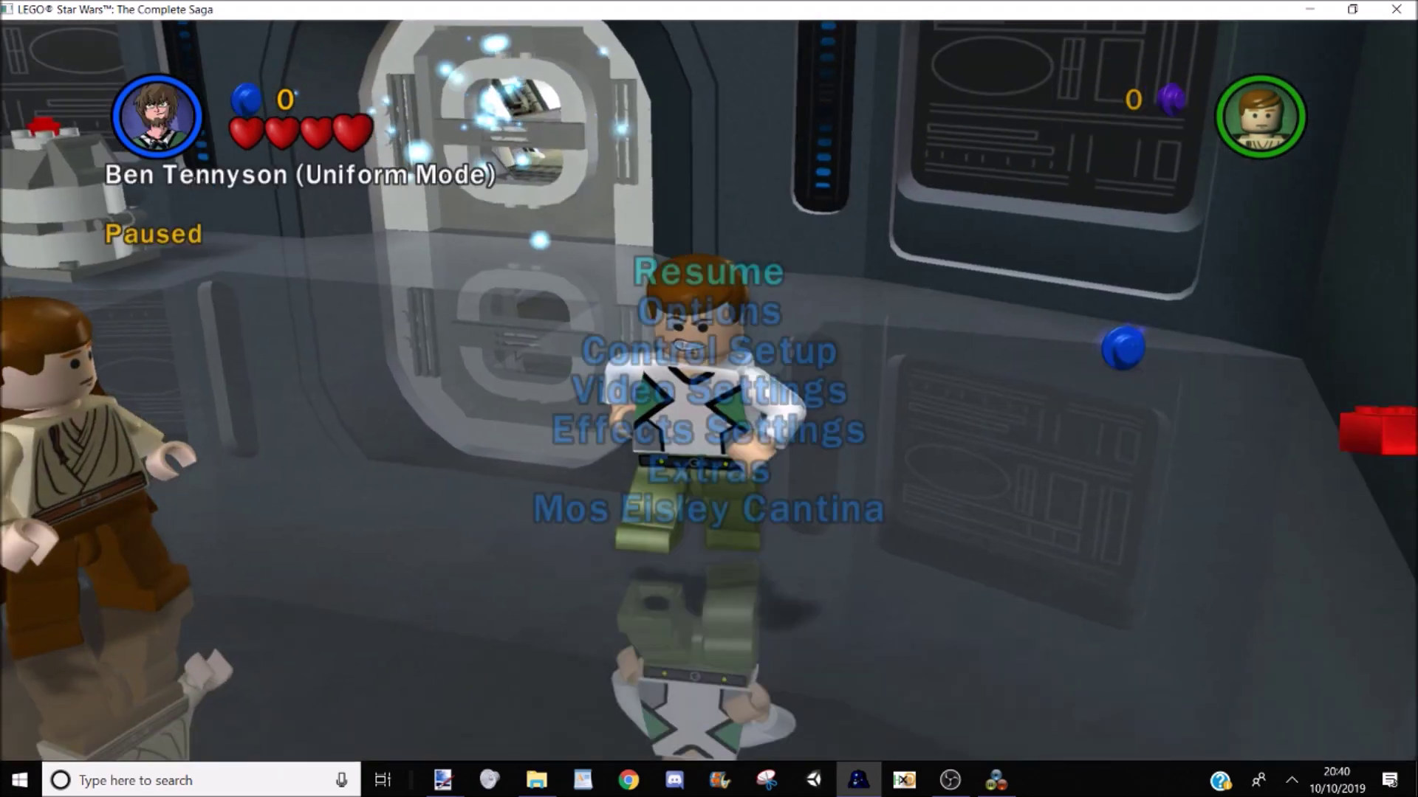
{"action": "key", "text": "Down"}
Step: Exit the level, check Ben Tennyson (Uniform Mode)'s custom icon in Free Play, then close the game
{"action": "key", "text": "Return"}
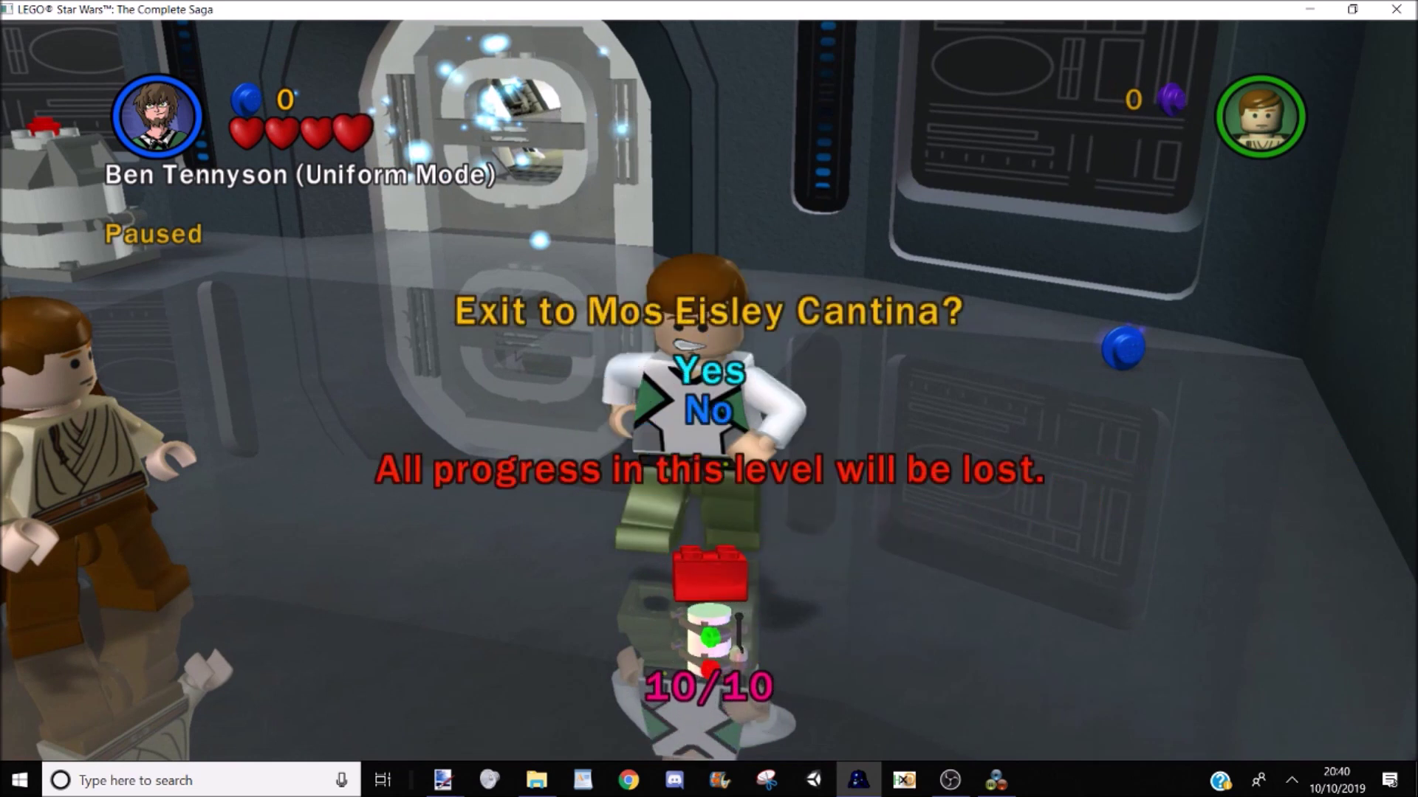
{"action": "key", "text": "Return"}
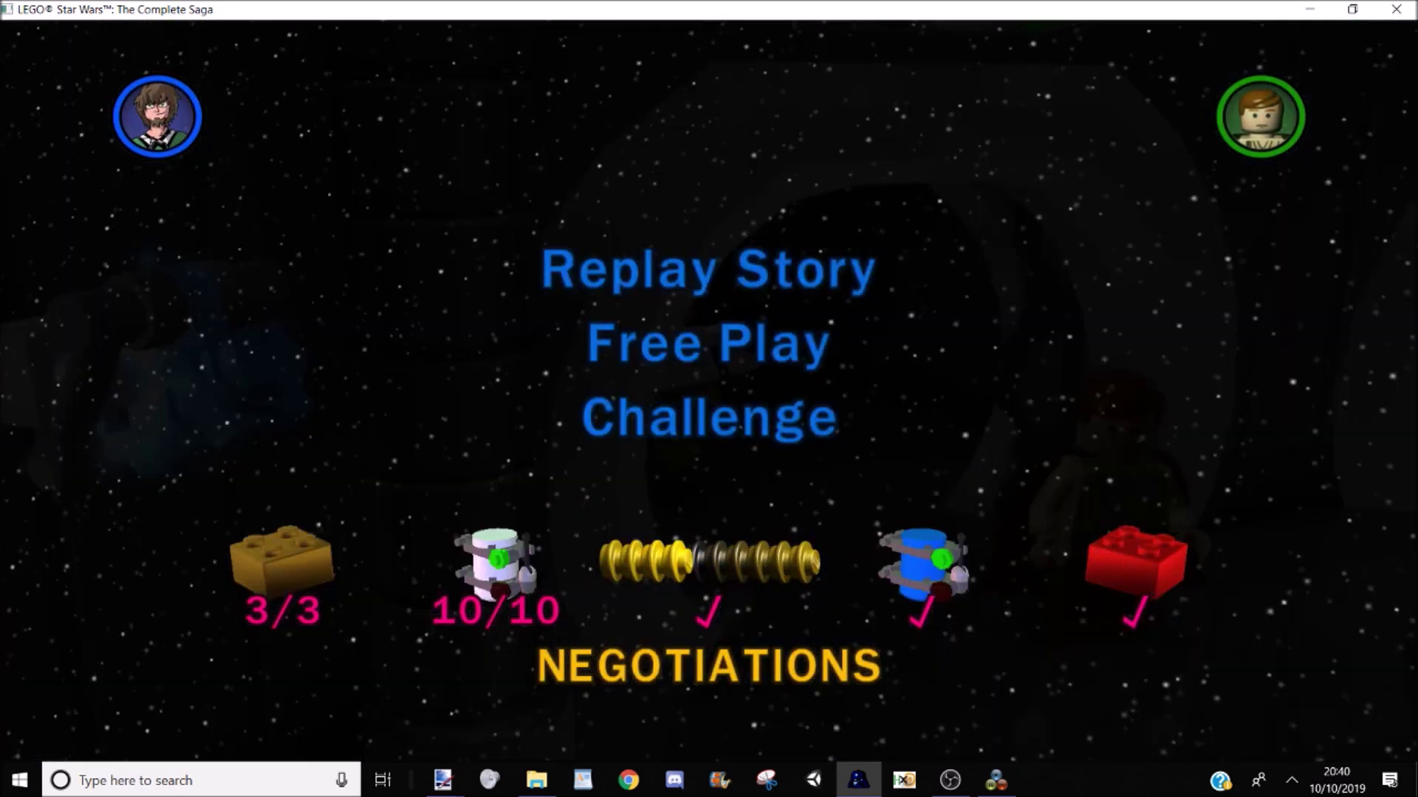
{"action": "key", "text": "Down"}
{"action": "key", "text": "k"}
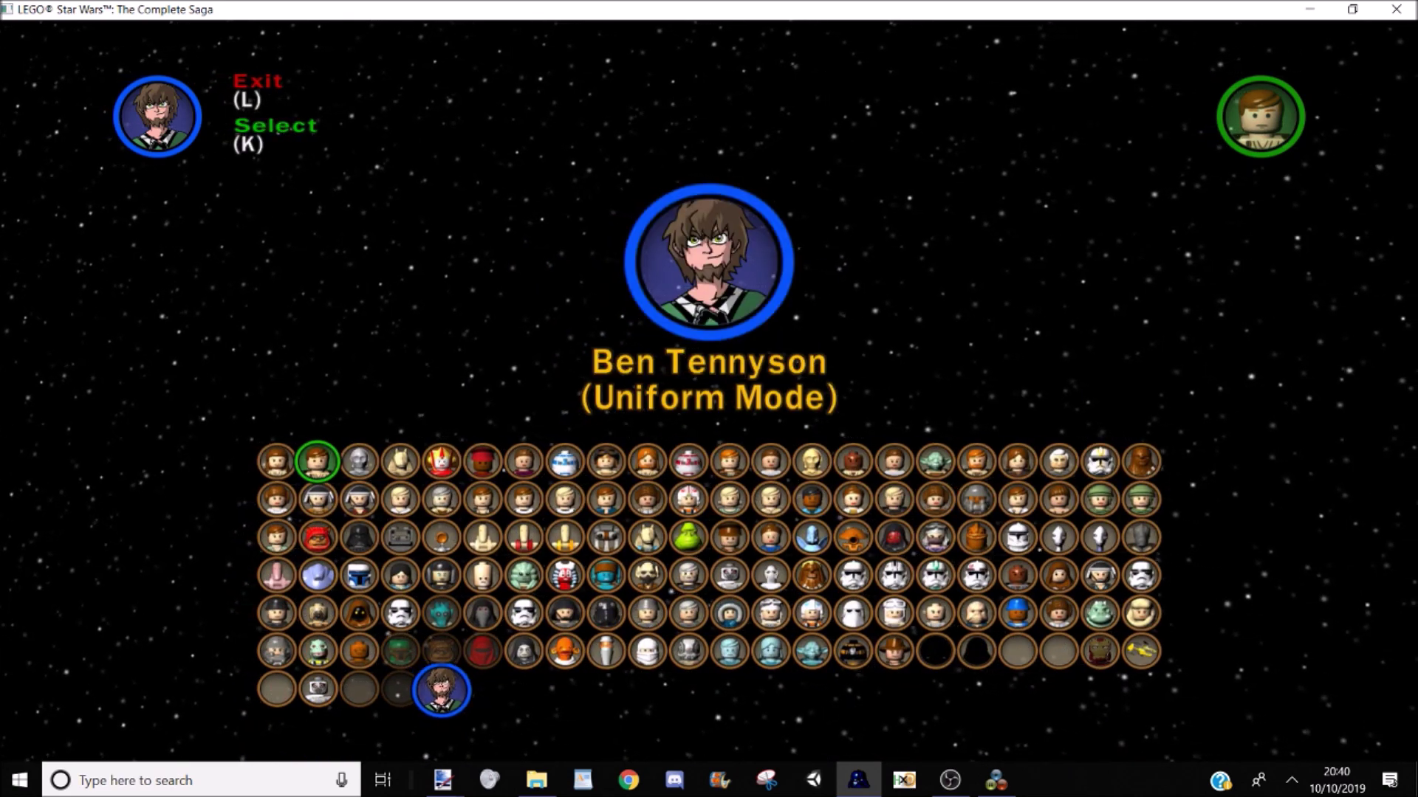
{"action": "key", "text": "k"}
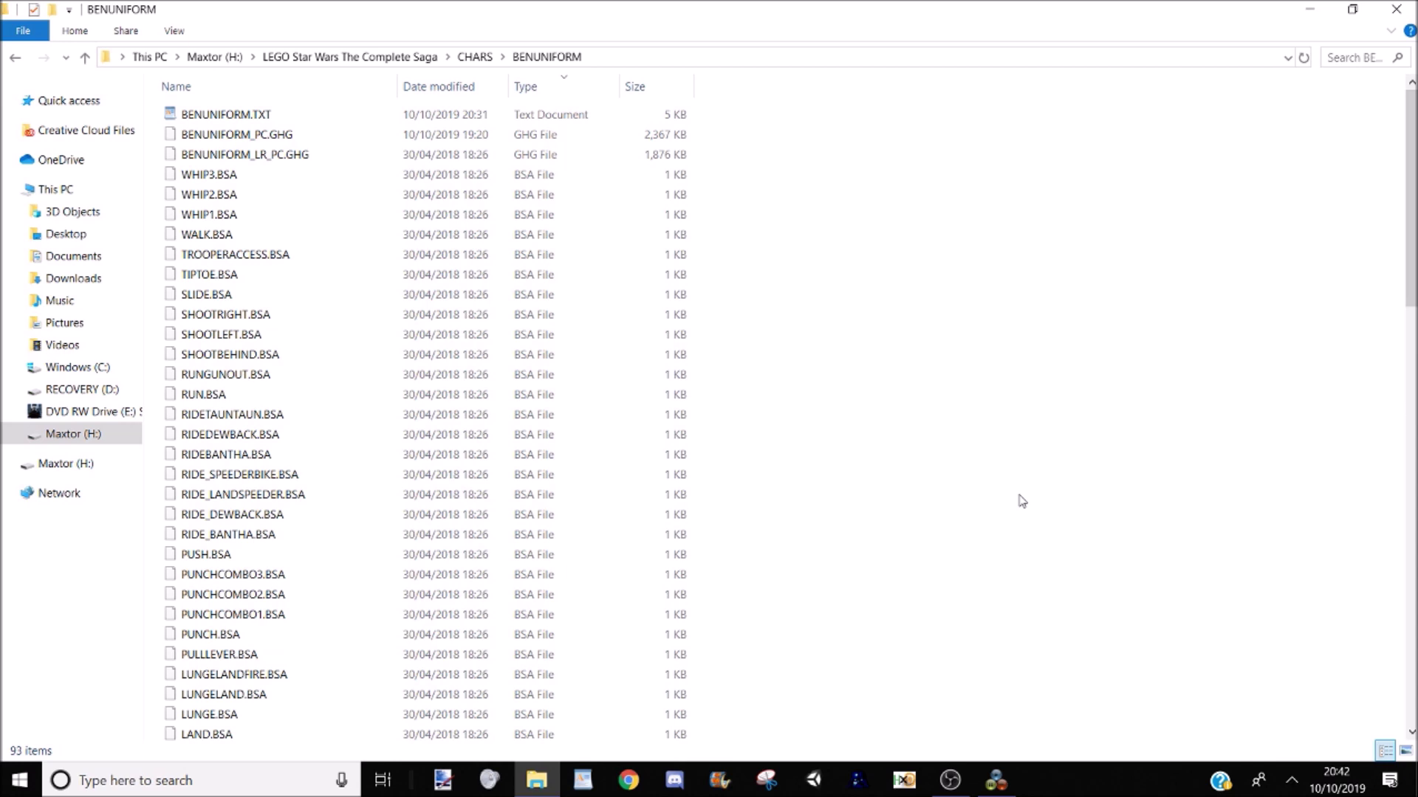
Step: Open BENUNIFORM.TXT in WordPad and delete its blaster line
{"action": "double_click", "coordinate": [639, 116]}
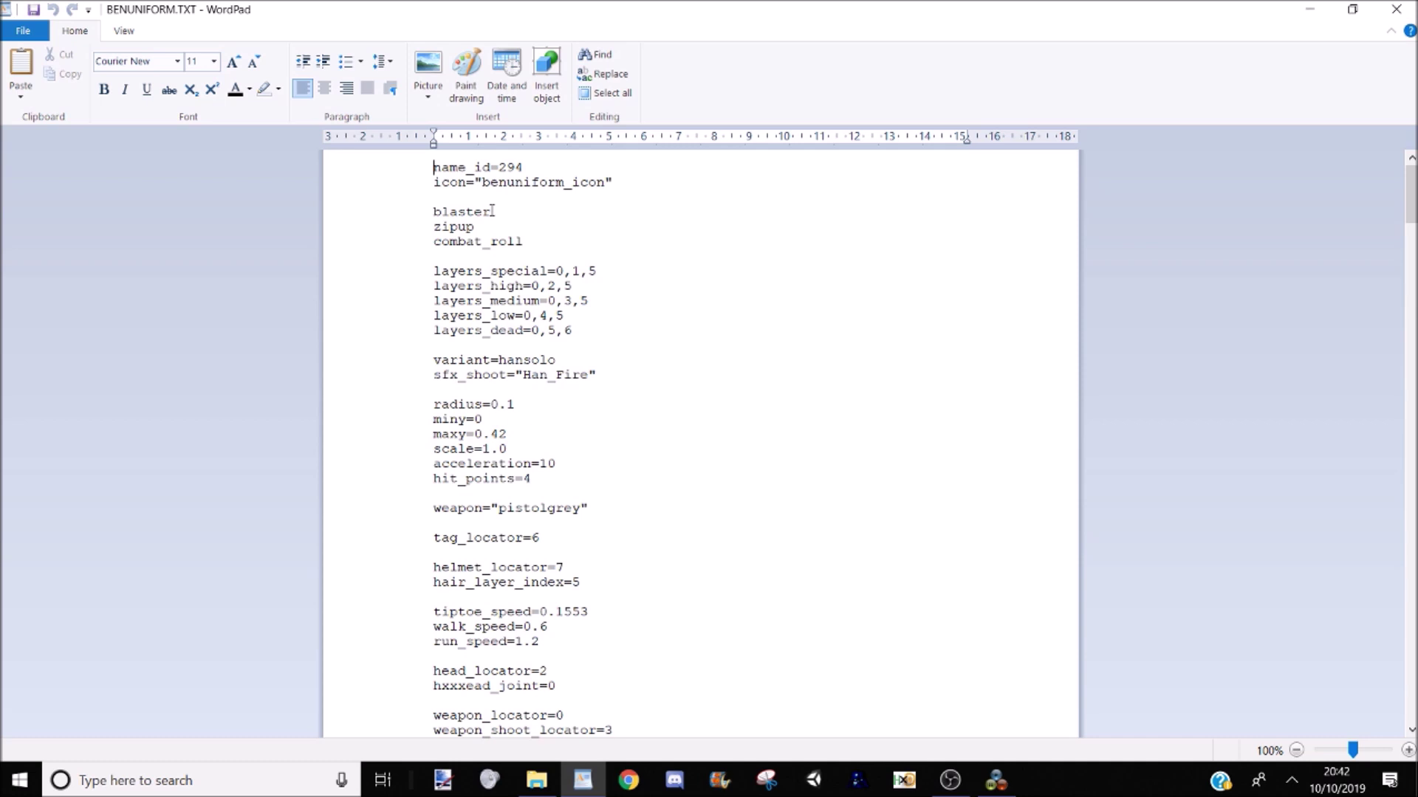
{"action": "left_click_drag", "start_coordinate": [492, 212], "coordinate": [421, 212]}
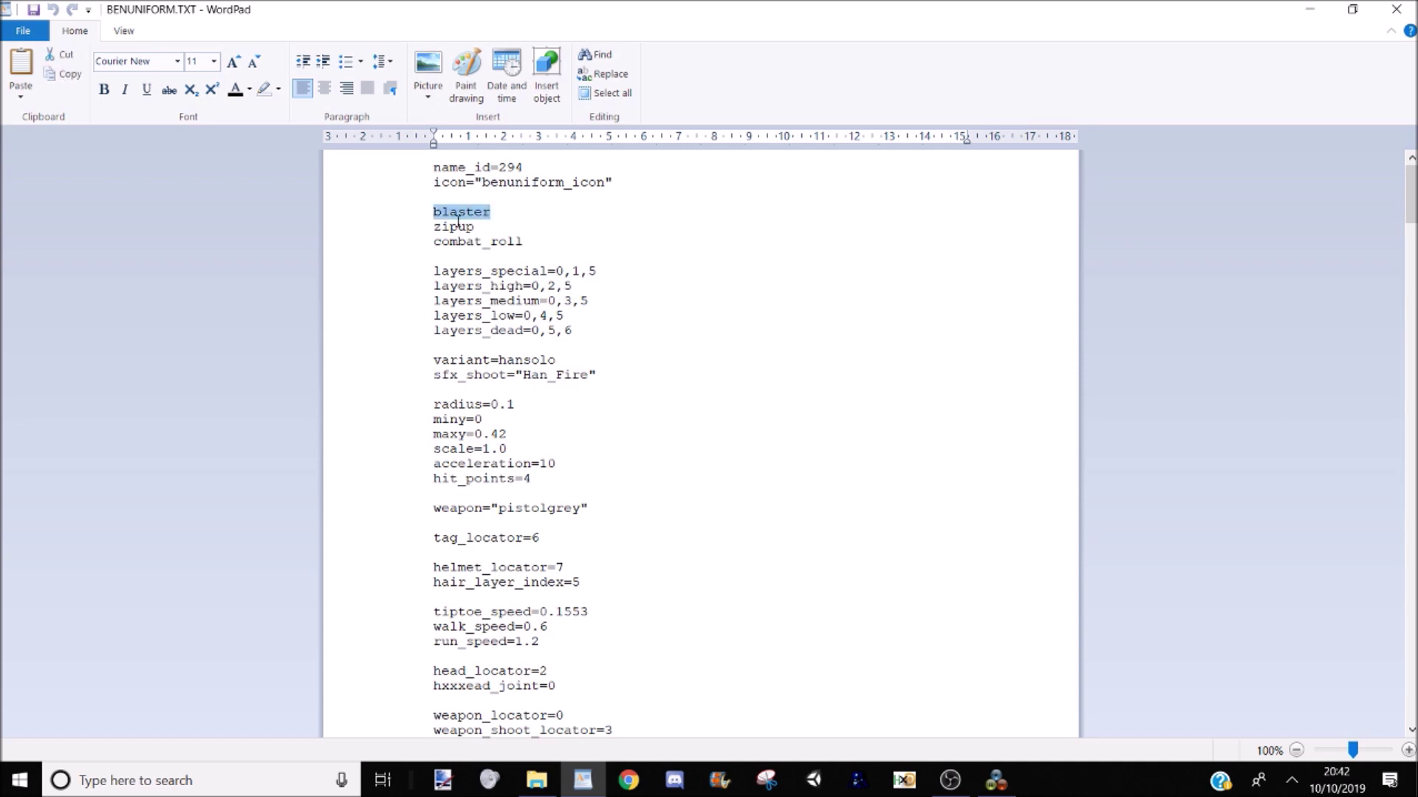
{"action": "key", "text": "BackSpace"}
{"action": "key", "text": "BackSpace"}
Step: Delete the variant=hansolo, sfx_shoot and weapon="pistolgrey" lines
{"action": "left_click", "coordinate": [434, 226]}
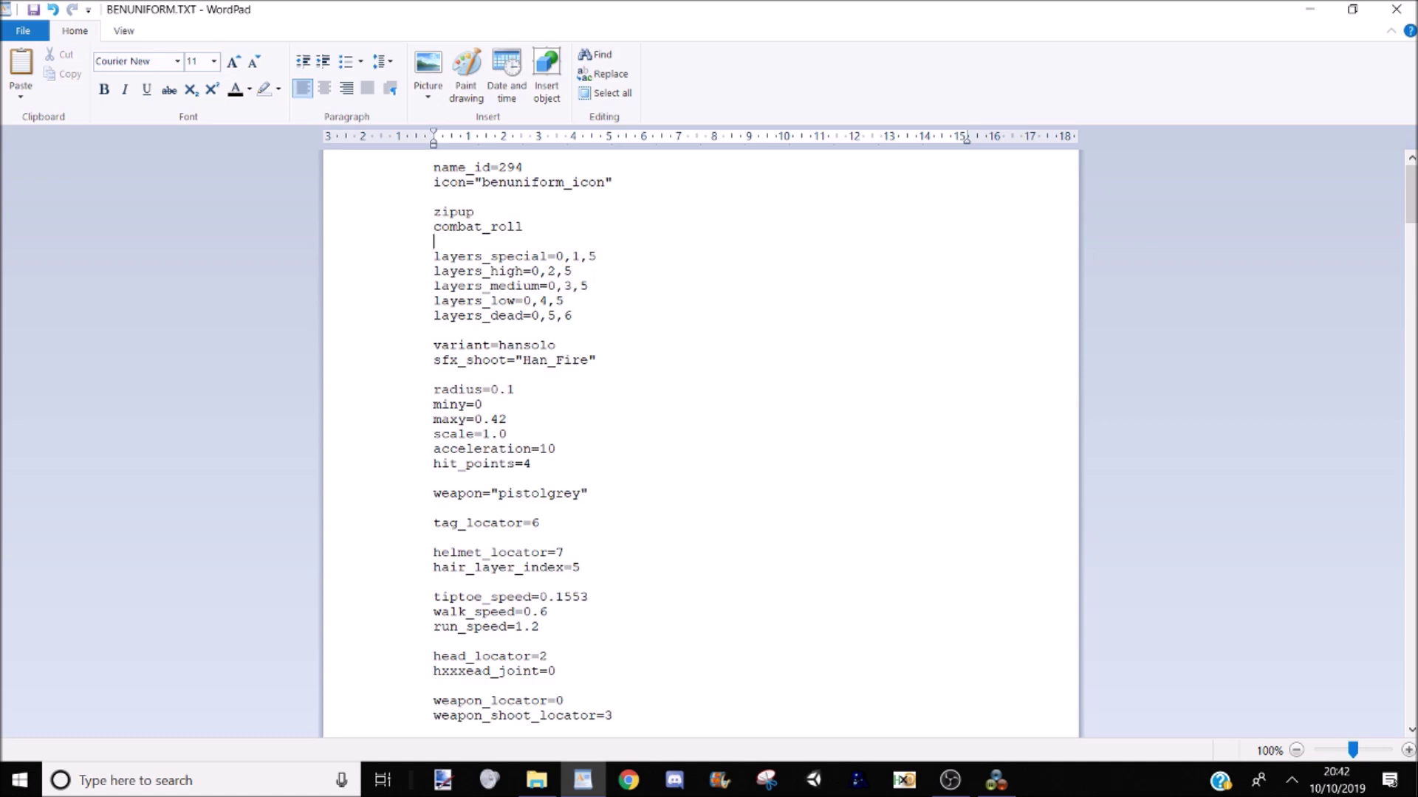
{"action": "key", "text": "Down"}
{"action": "key", "text": "Down"}
{"action": "key", "text": "Down"}
{"action": "key", "text": "Down"}
{"action": "key", "text": "Down"}
{"action": "key", "text": "Down"}
{"action": "key", "text": "Down"}
{"action": "left_click_drag", "start_coordinate": [598, 360], "coordinate": [370, 348]}
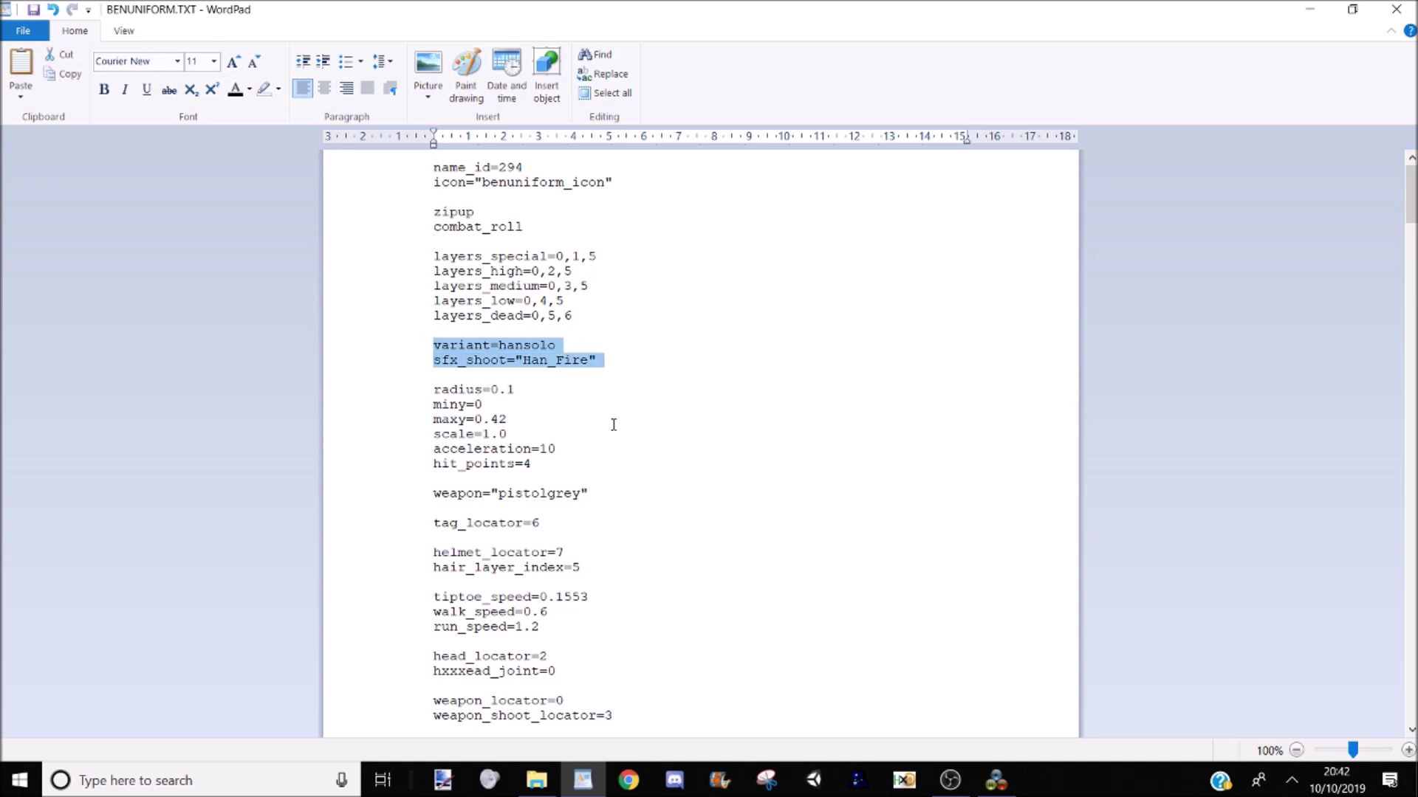
{"action": "key", "text": "Delete"}
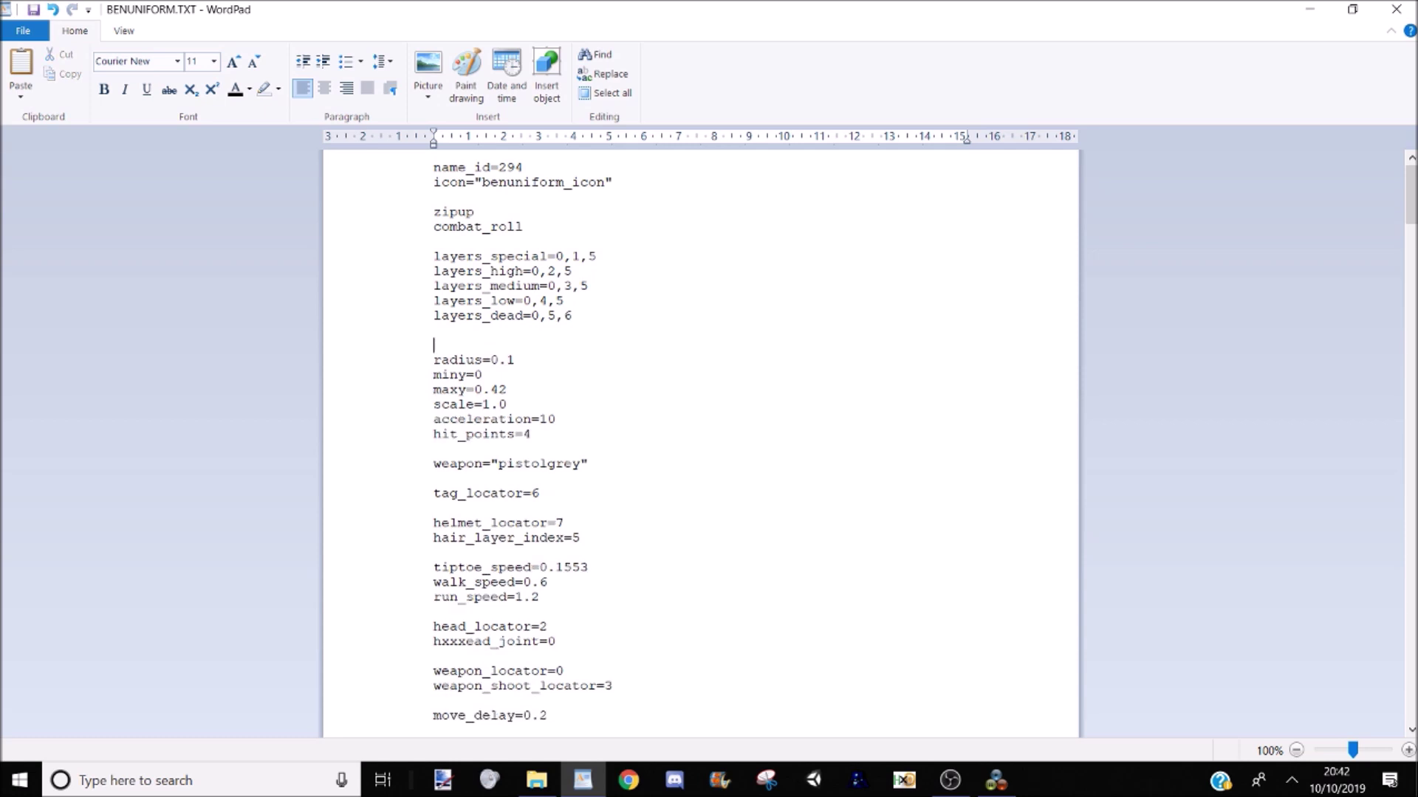
{"action": "left_click_drag", "start_coordinate": [610, 468], "coordinate": [434, 465]}
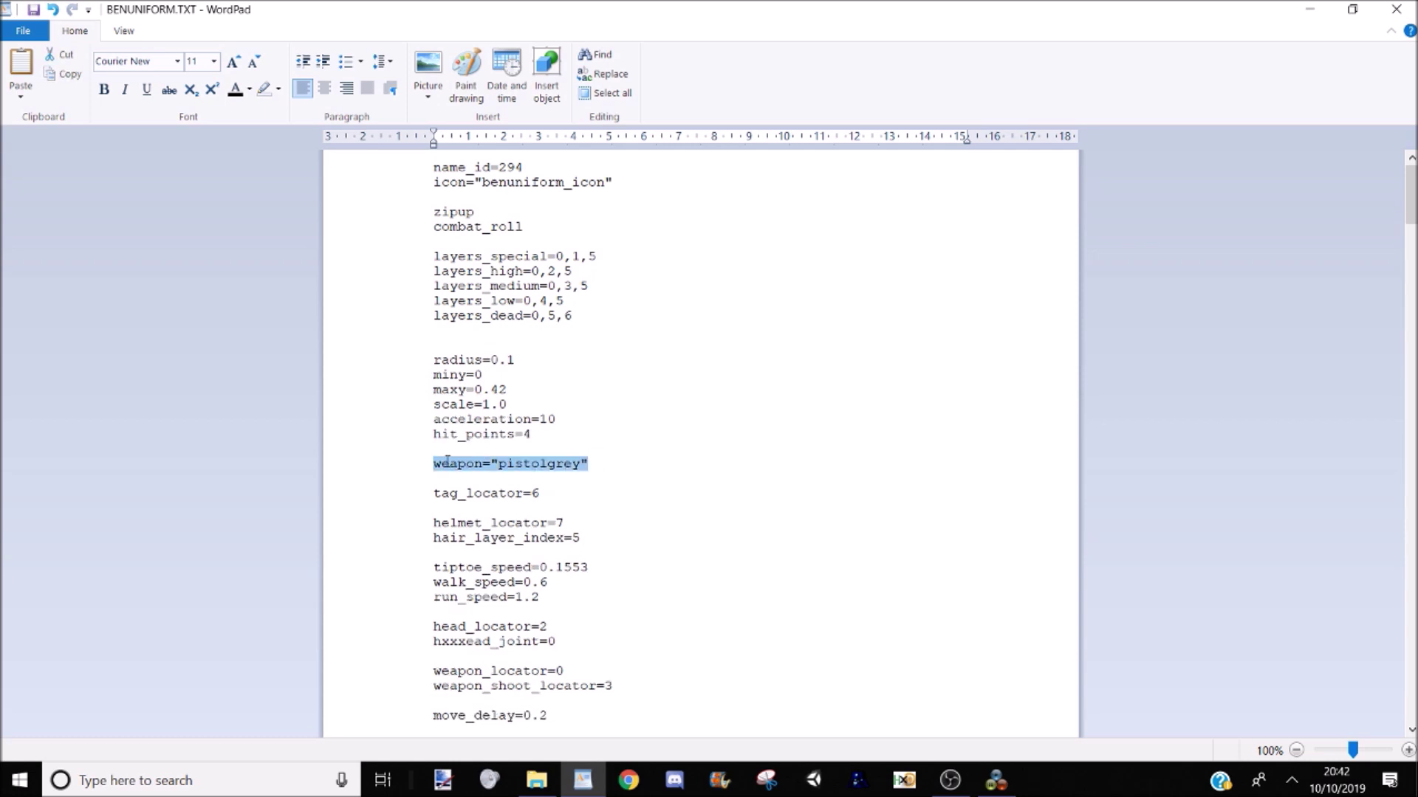
{"action": "key", "text": "BackSpace"}
{"action": "key", "text": "BackSpace"}
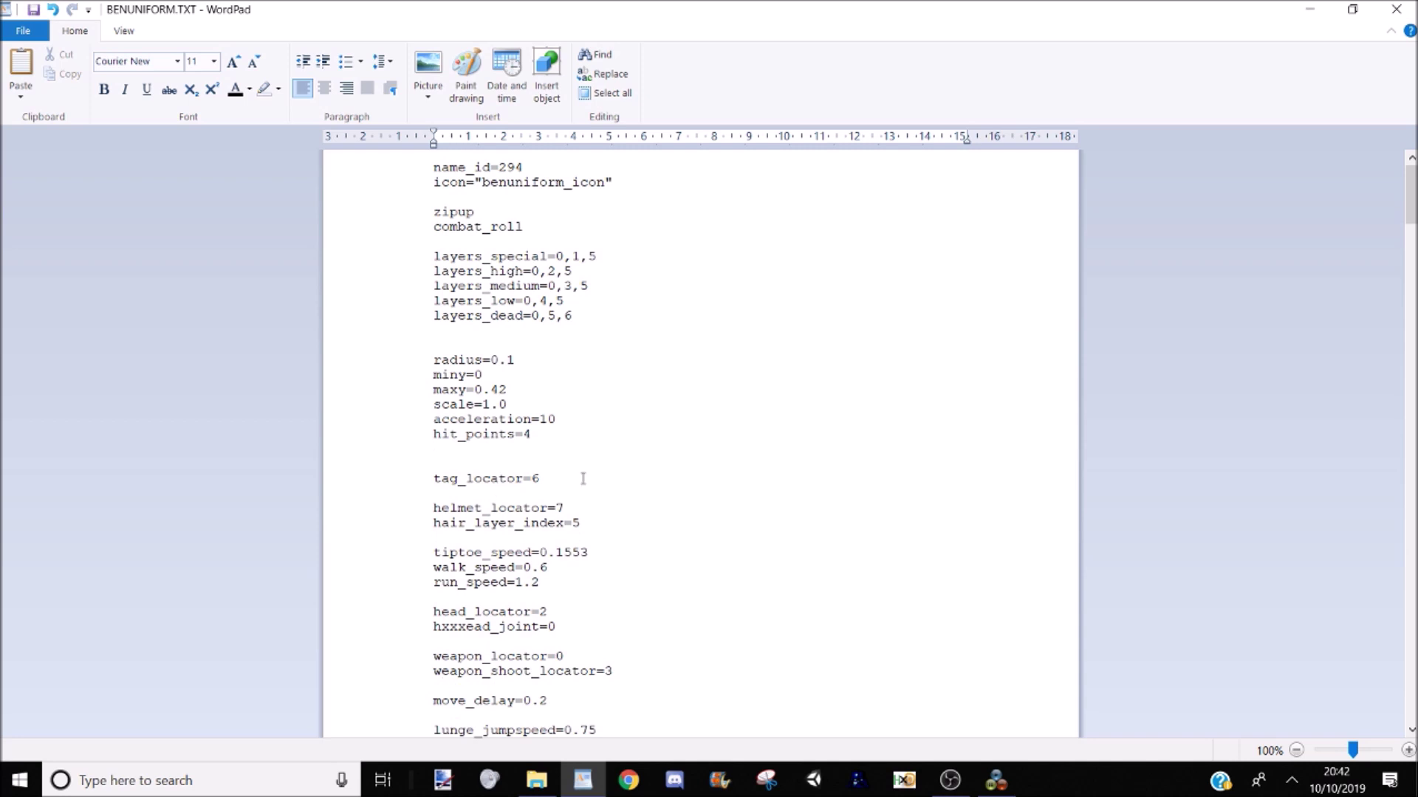
{"action": "scroll", "coordinate": [528, 489], "scroll_direction": "down", "scroll_amount": 3}
Step: Delete the gunidle and runGunOut animation blocks
{"action": "scroll", "coordinate": [527, 522], "scroll_direction": "down", "scroll_amount": 5}
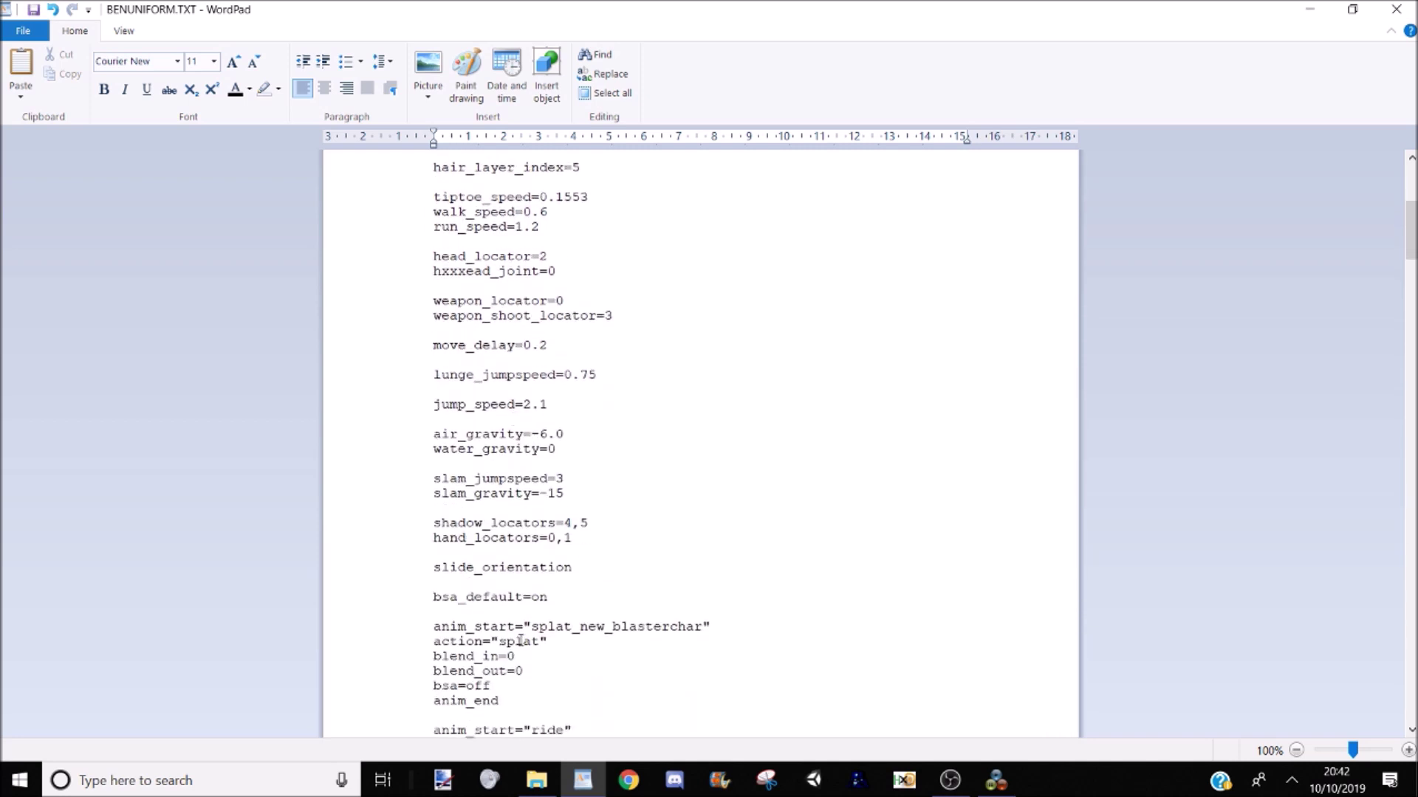
{"action": "scroll", "coordinate": [520, 641], "scroll_direction": "down", "scroll_amount": 13}
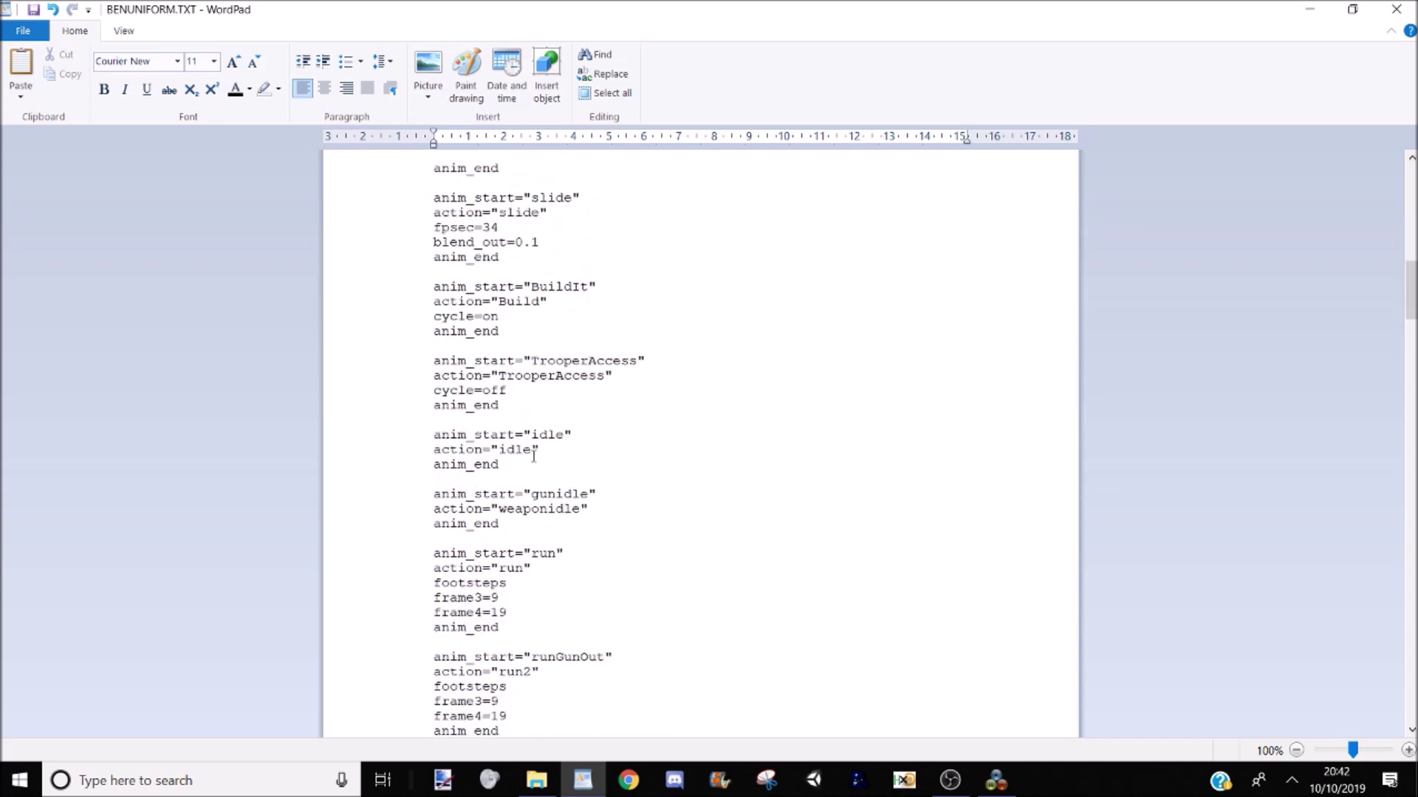
{"action": "scroll", "coordinate": [480, 510], "scroll_direction": "up", "scroll_amount": 3}
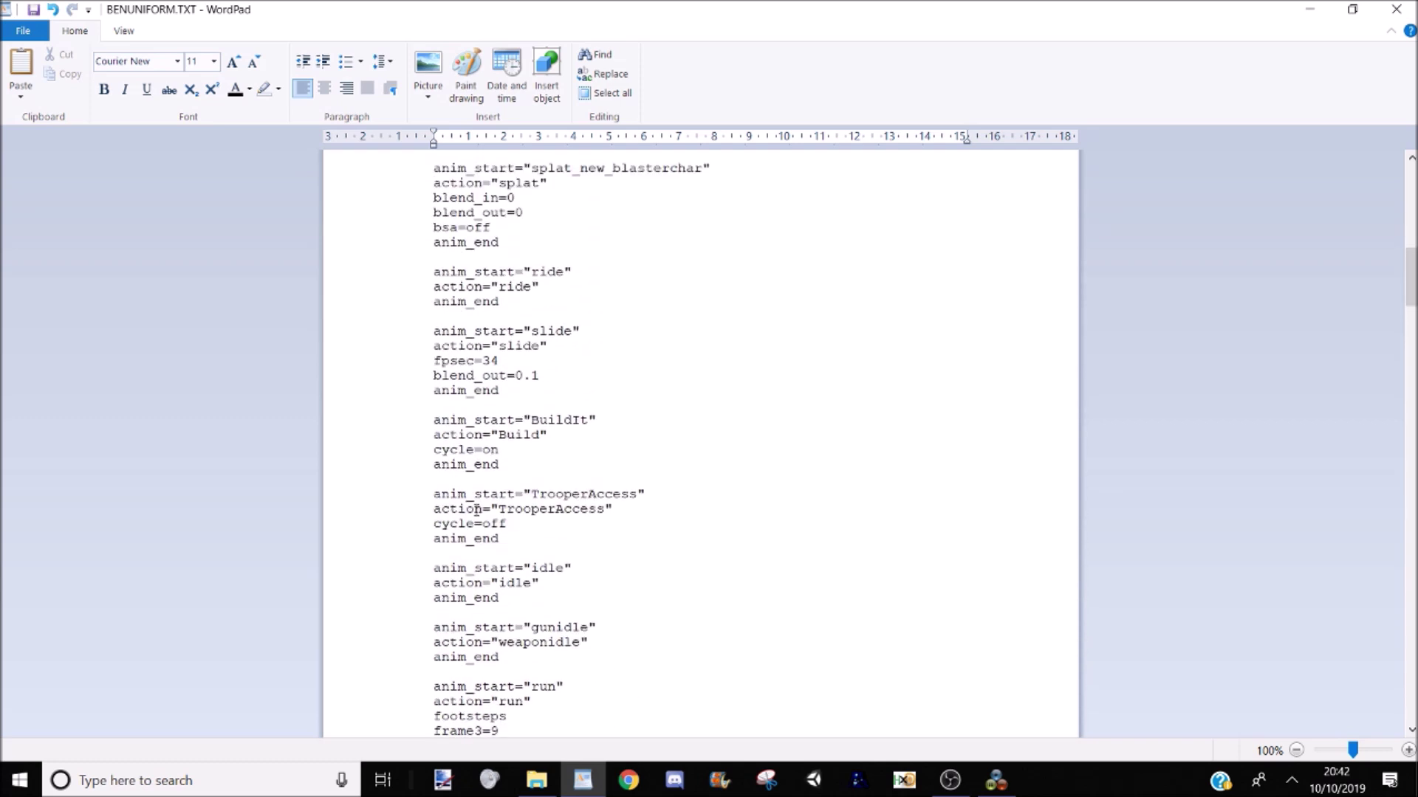
{"action": "scroll", "coordinate": [477, 510], "scroll_direction": "down", "scroll_amount": 2}
{"action": "left_click_drag", "start_coordinate": [525, 572], "coordinate": [396, 534]}
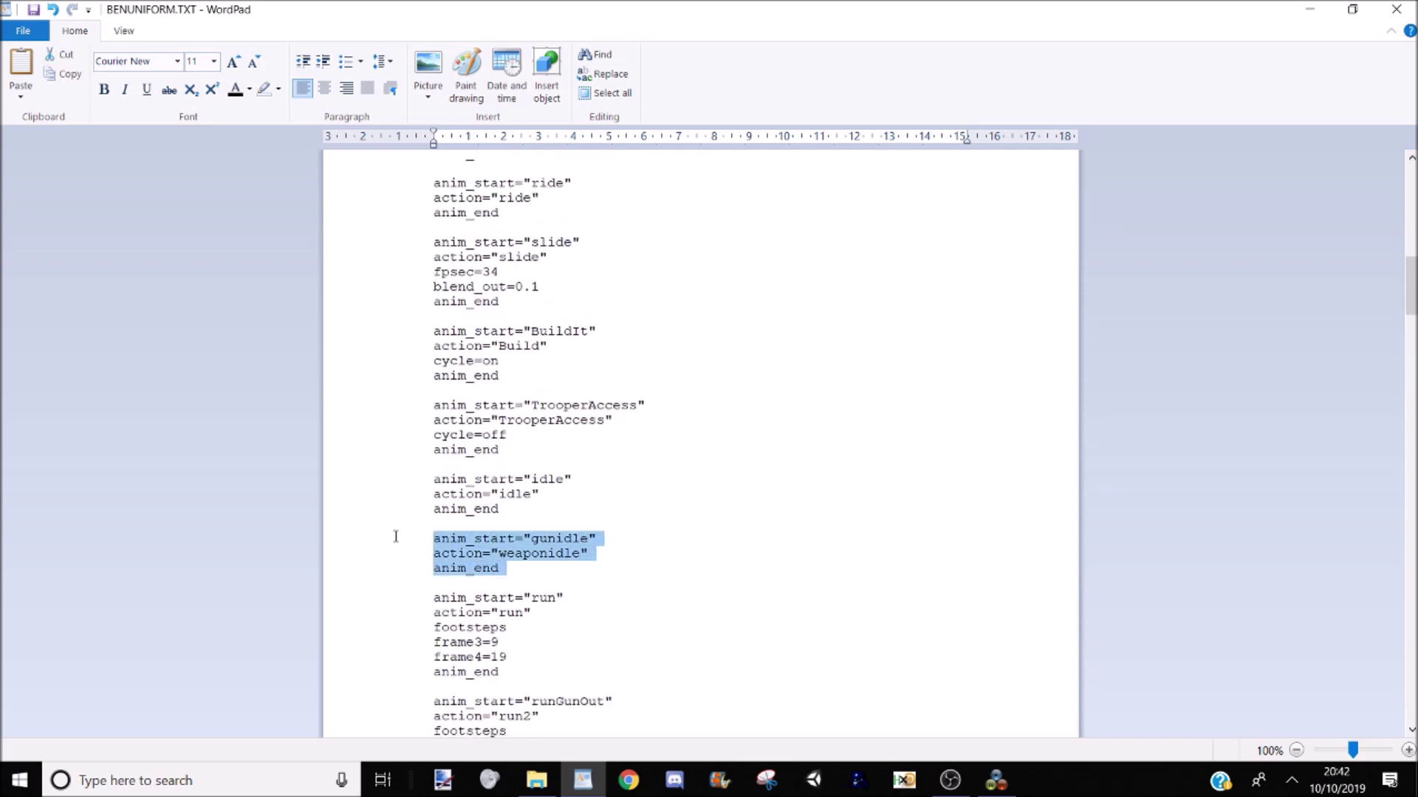
{"action": "key", "text": "Delete"}
{"action": "key", "text": "Delete"}
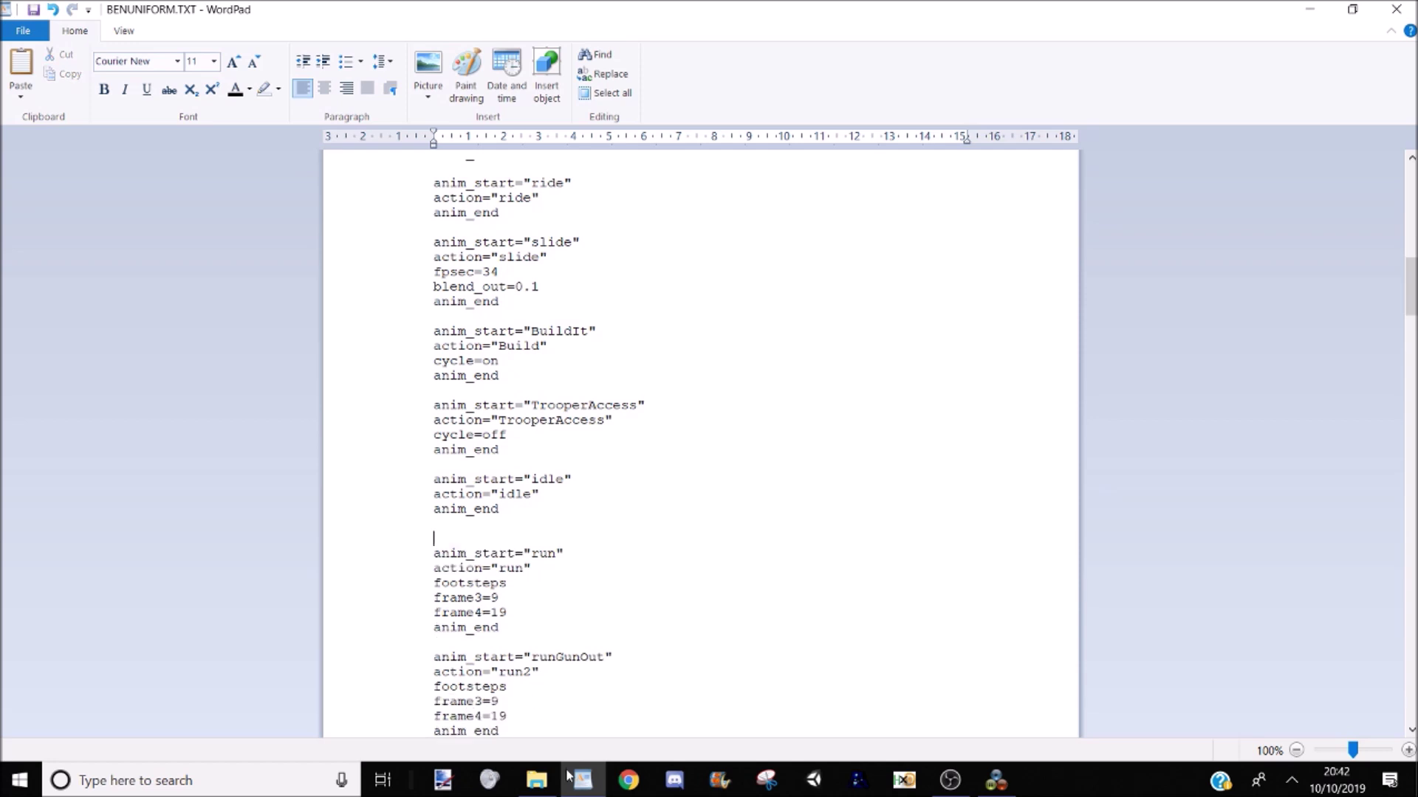
{"action": "scroll", "coordinate": [596, 519], "scroll_direction": "down", "scroll_amount": 3}
{"action": "left_click_drag", "start_coordinate": [529, 598], "coordinate": [364, 524]}
{"action": "key", "text": "Delete"}
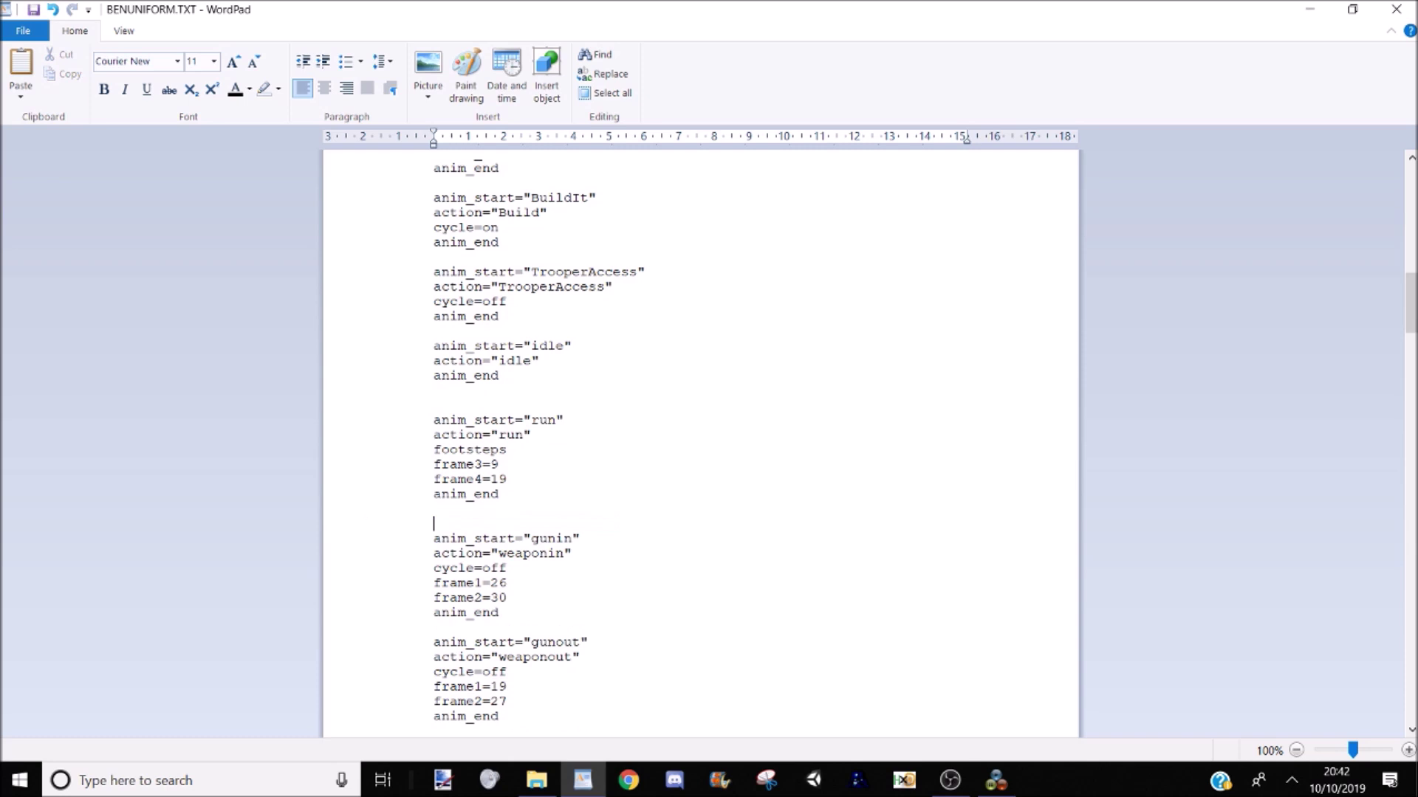
Step: Delete the gunin, gunout and gunshoot blocks and the blank line after the run block
{"action": "scroll", "coordinate": [524, 609], "scroll_direction": "down", "scroll_amount": 1}
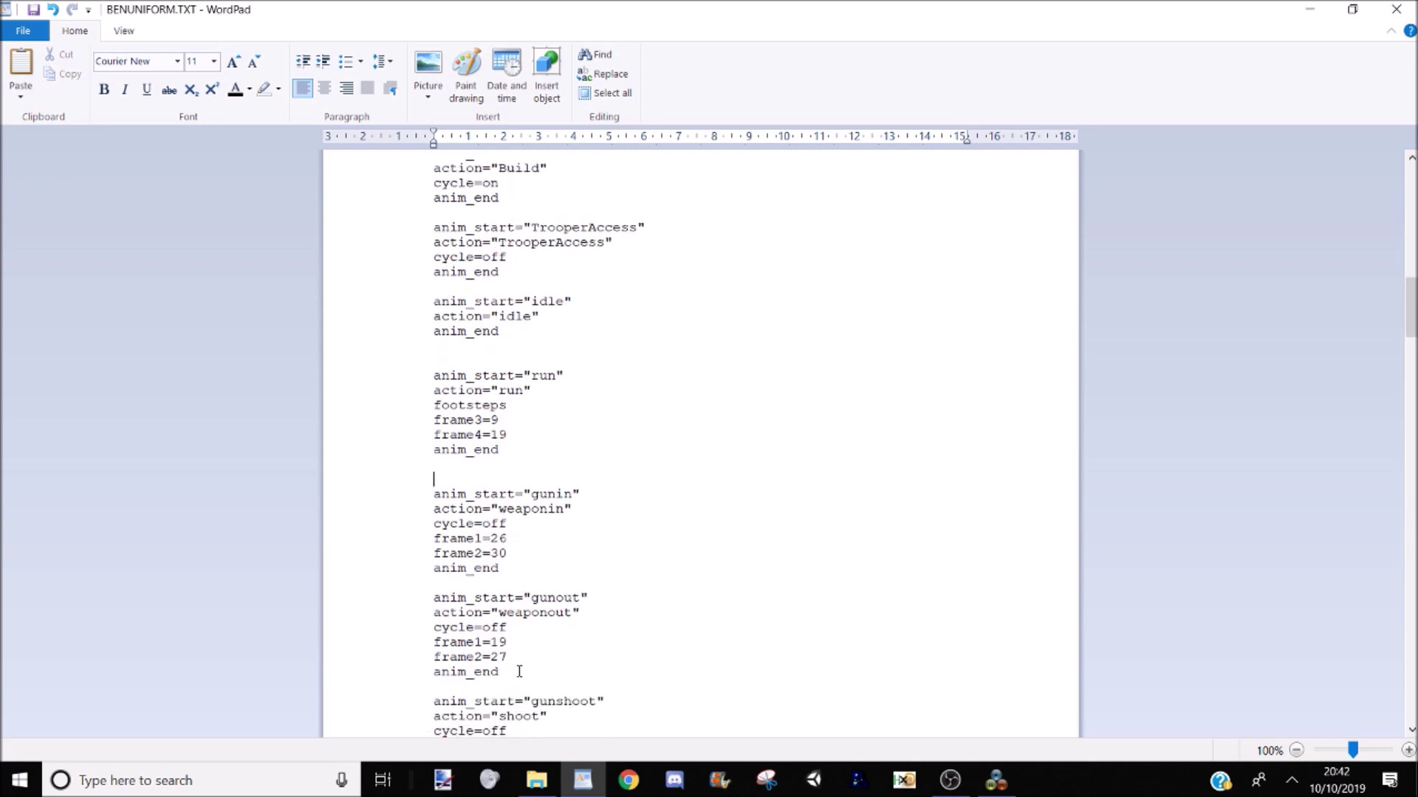
{"action": "left_click_drag", "start_coordinate": [519, 671], "coordinate": [413, 482]}
{"action": "key", "text": "Delete"}
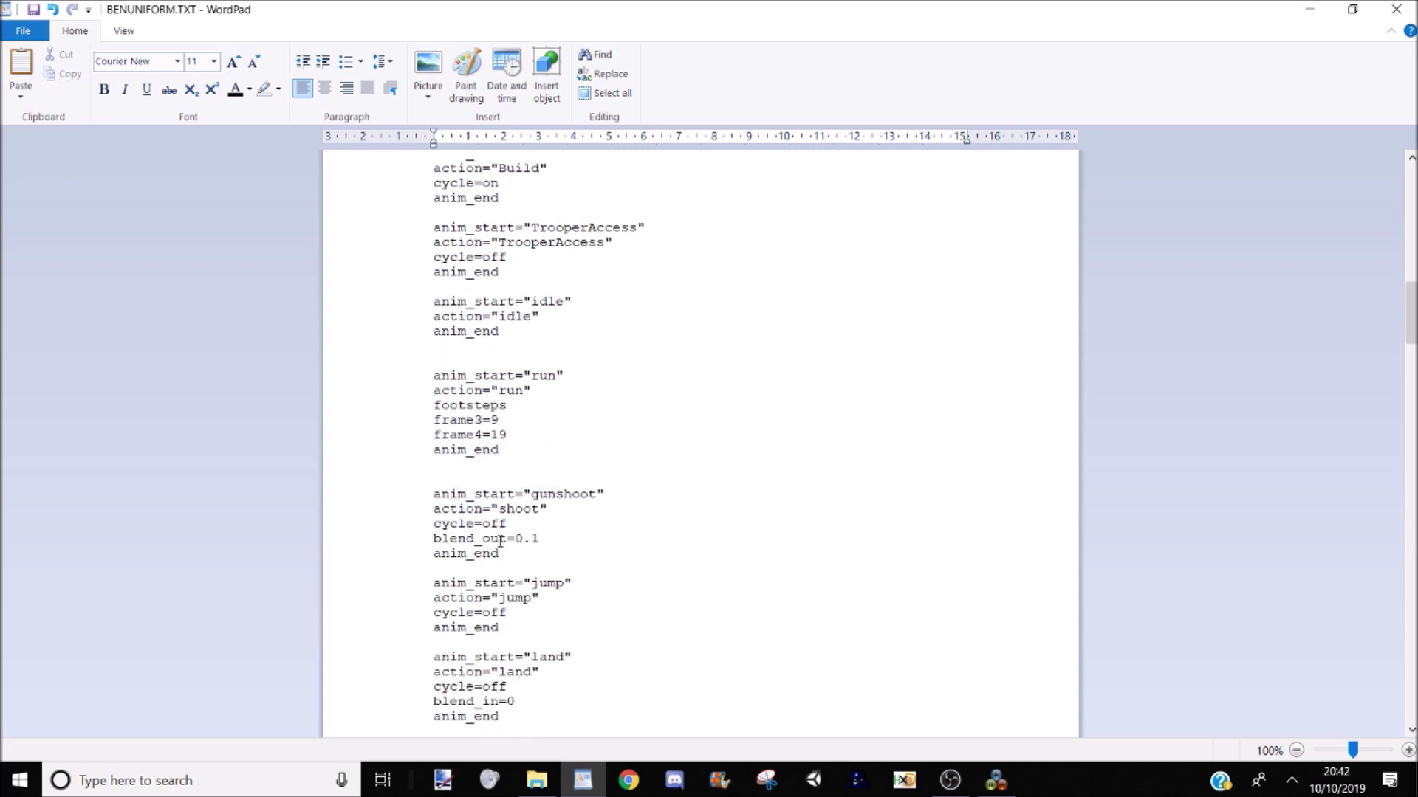
{"action": "left_click_drag", "start_coordinate": [510, 551], "coordinate": [392, 486]}
{"action": "key", "text": "Delete"}
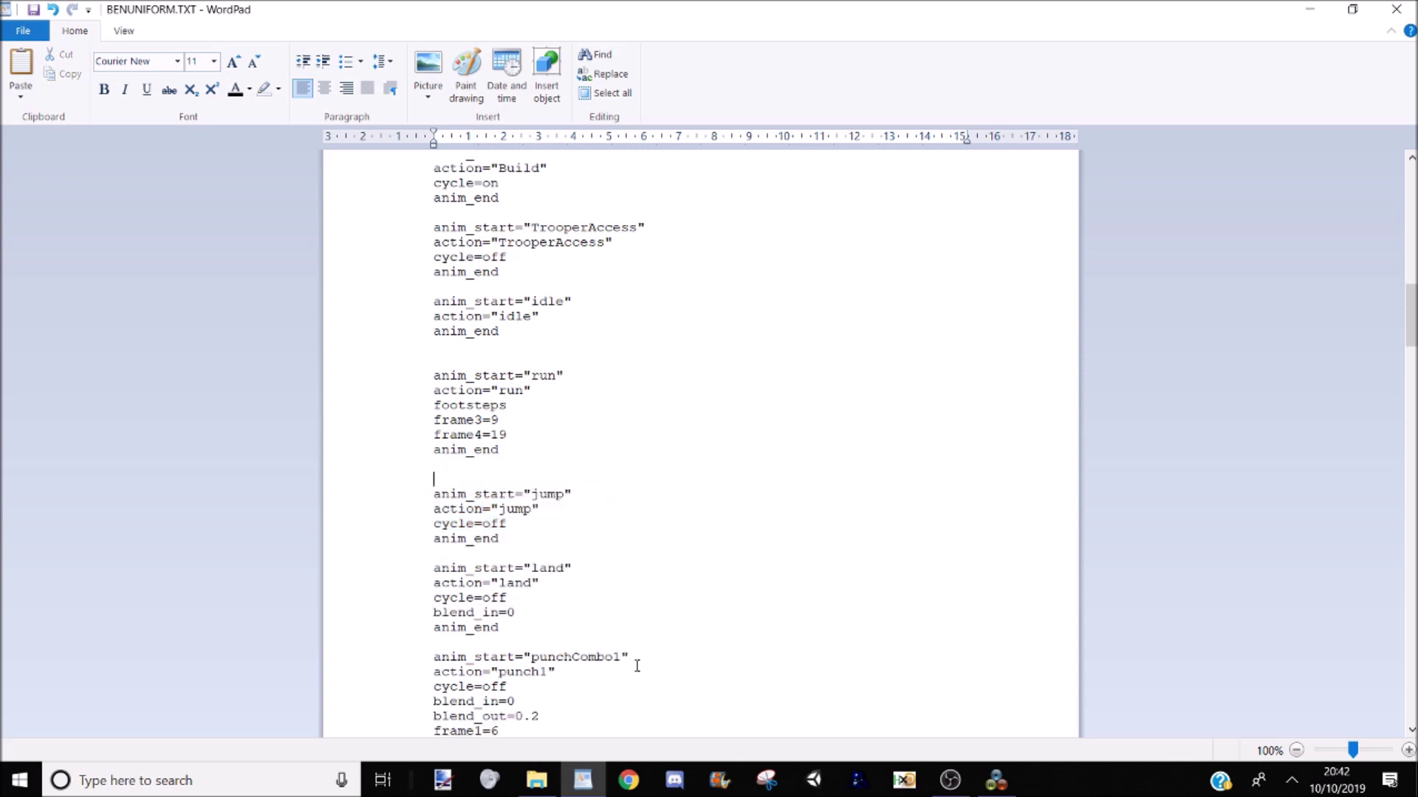
{"action": "left_click_drag", "start_coordinate": [434, 361], "coordinate": [494, 377]}
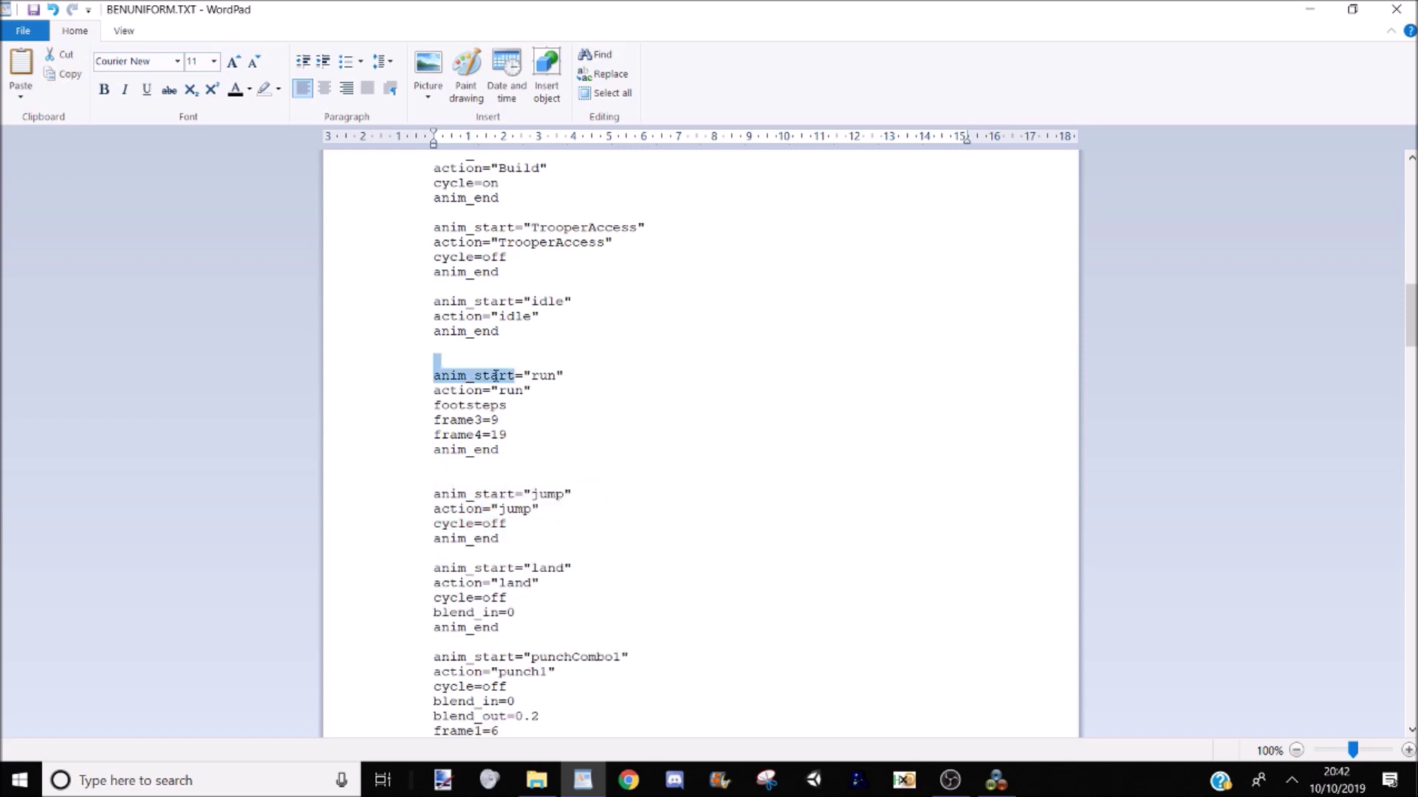
{"action": "left_click", "coordinate": [512, 470]}
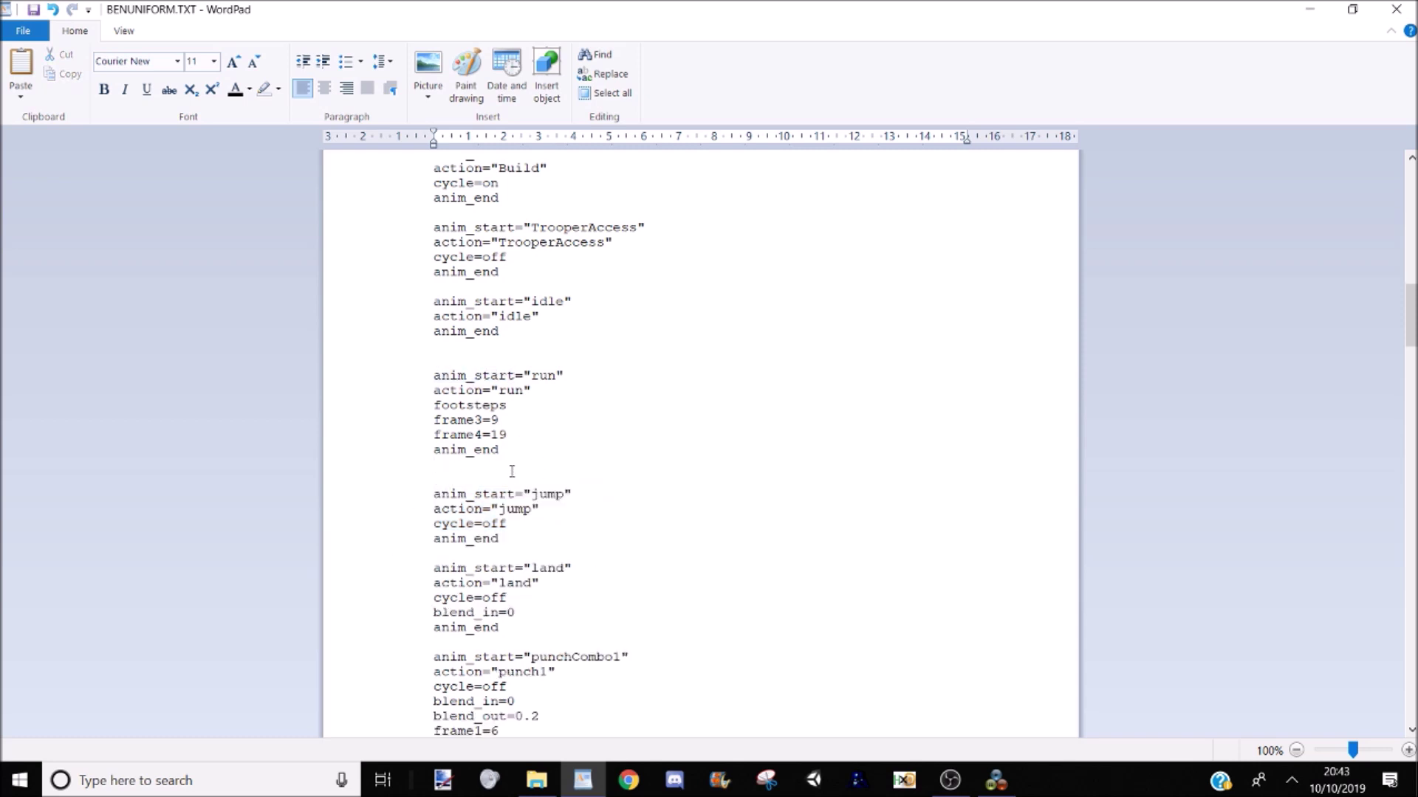
{"action": "key", "text": "BackSpace"}
Step: Delete the LungeLandFire, shootleft, shootright and shootbehind blocks and the blank line before pullLever
{"action": "scroll", "coordinate": [530, 491], "scroll_direction": "down", "scroll_amount": 15}
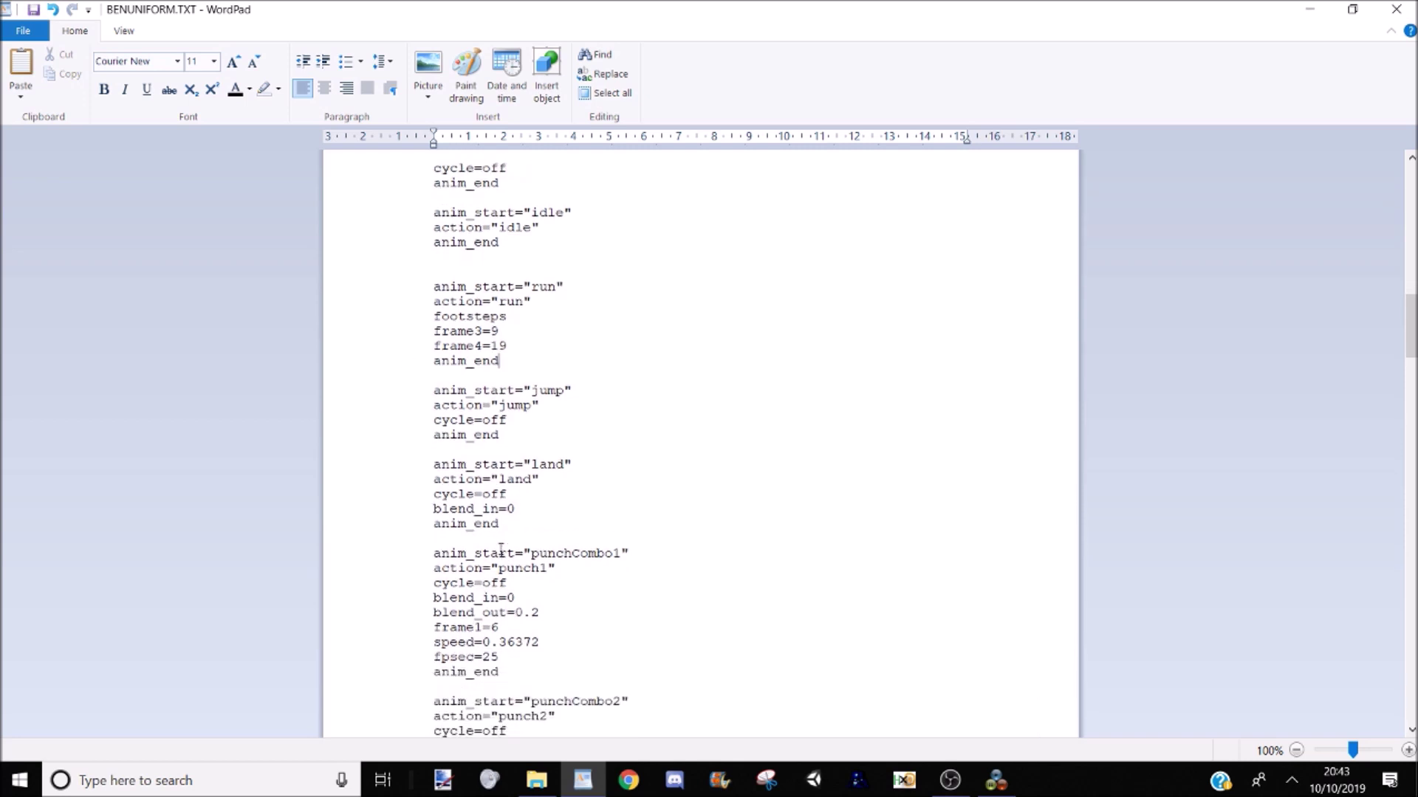
{"action": "scroll", "coordinate": [480, 413], "scroll_direction": "down", "scroll_amount": 11}
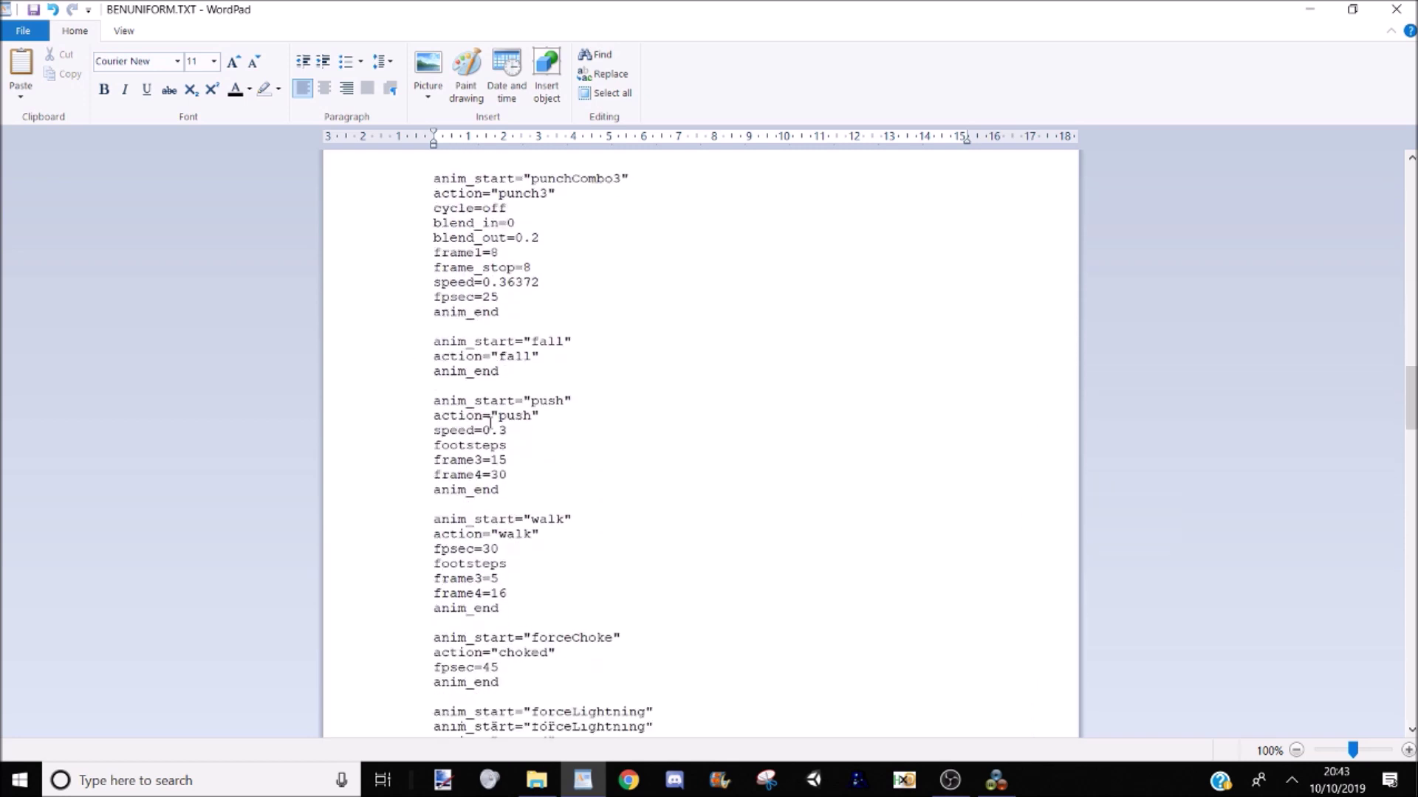
{"action": "scroll", "coordinate": [501, 464], "scroll_direction": "down", "scroll_amount": 5}
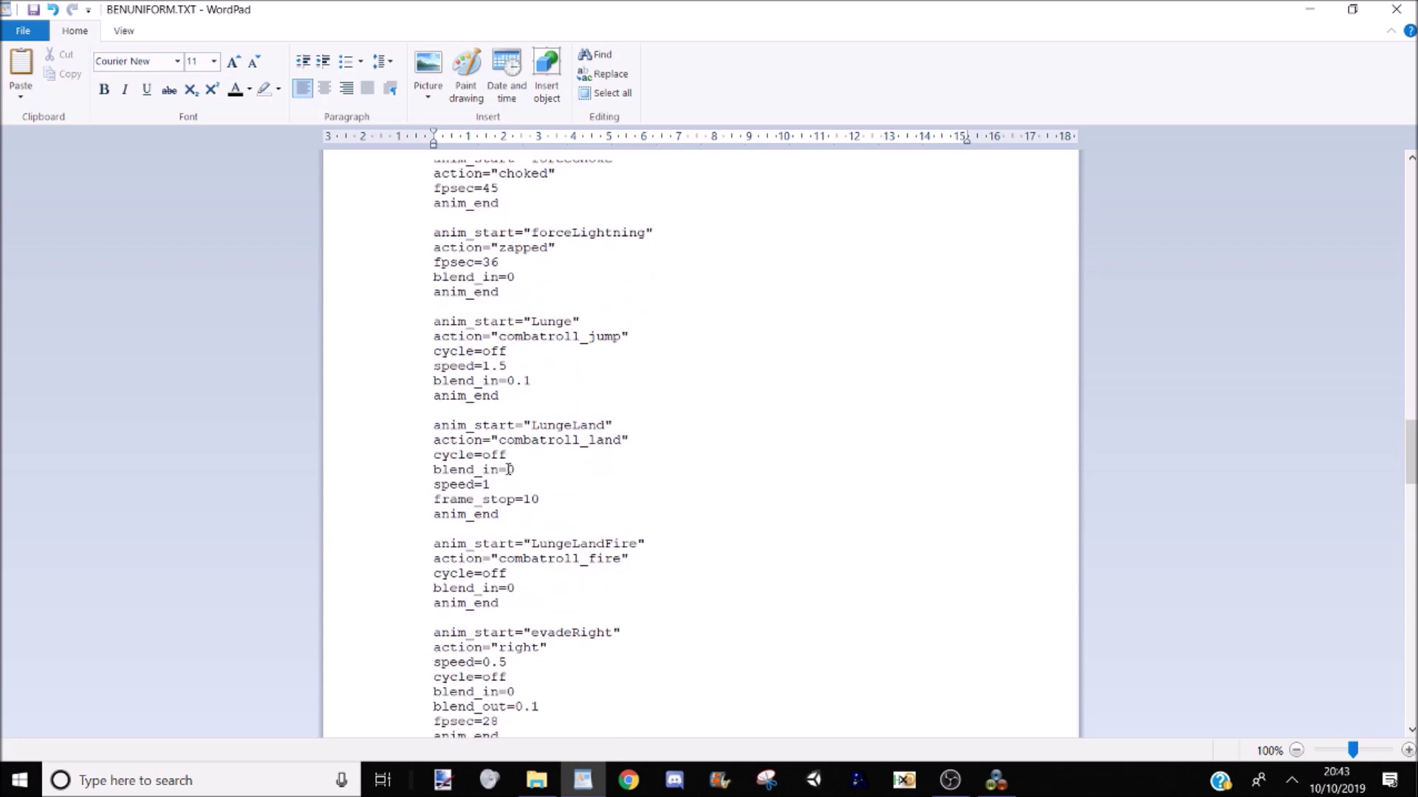
{"action": "left_click_drag", "start_coordinate": [435, 436], "coordinate": [538, 497]}
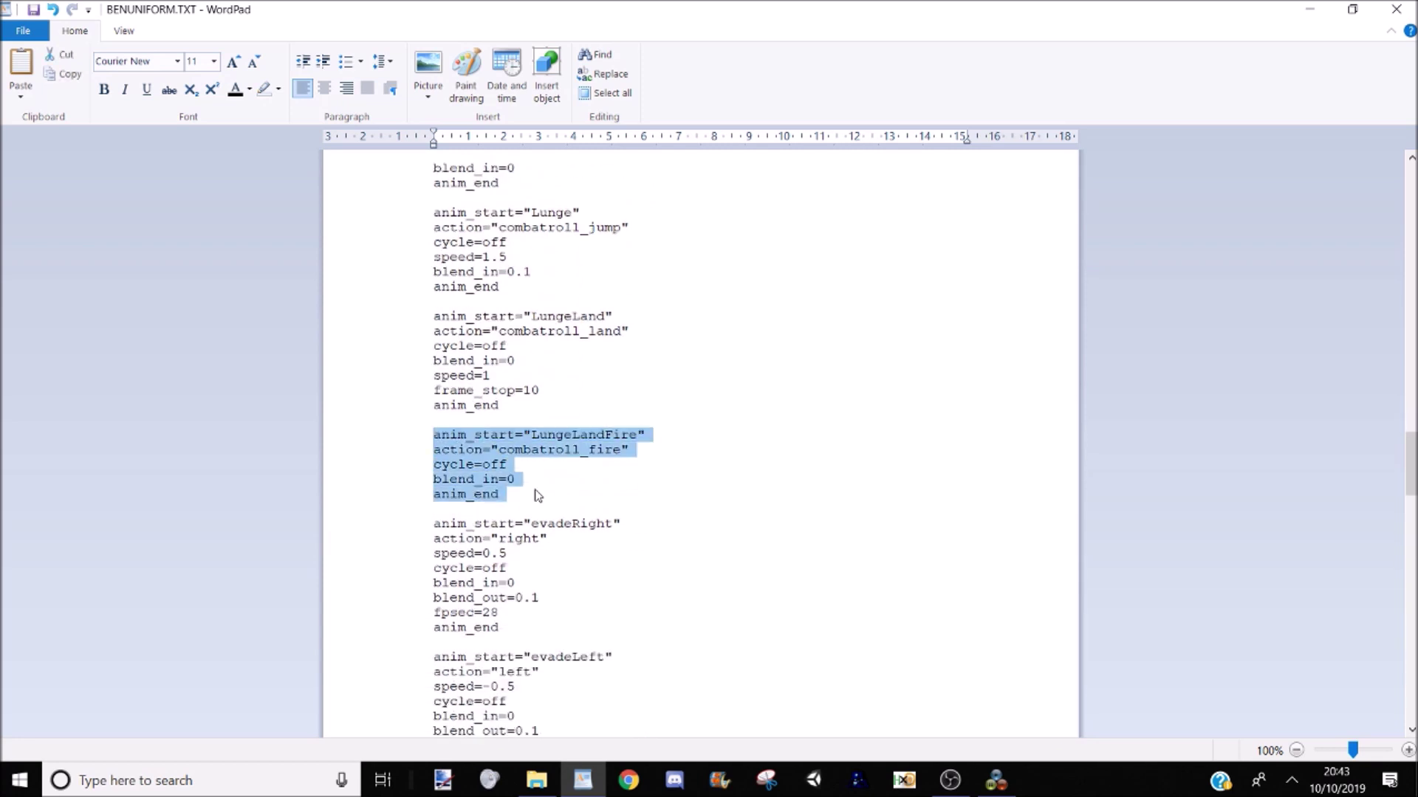
{"action": "key", "text": "Delete"}
{"action": "scroll", "coordinate": [381, 432], "scroll_direction": "down", "scroll_amount": 11}
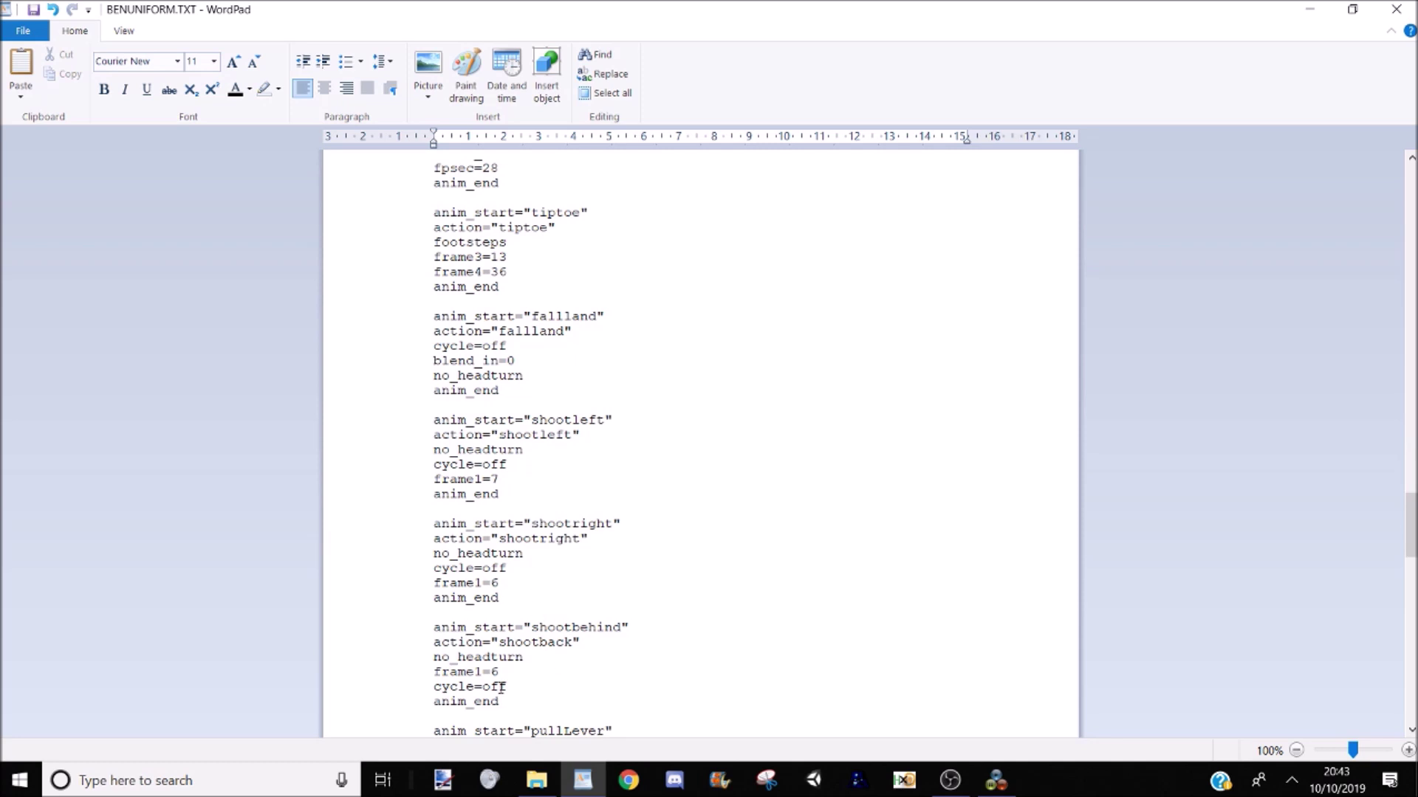
{"action": "left_click_drag", "start_coordinate": [508, 707], "coordinate": [402, 421]}
{"action": "key", "text": "Delete"}
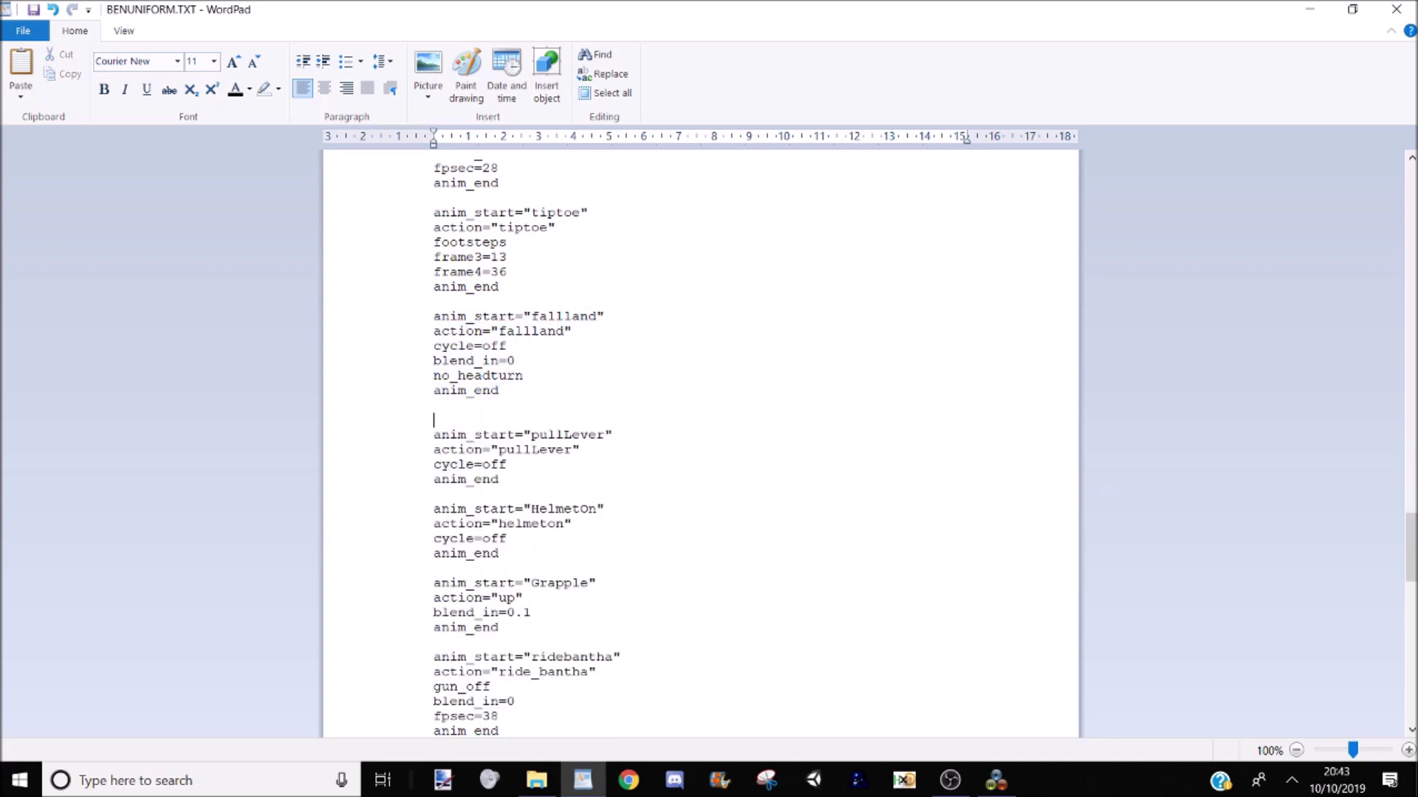
{"action": "key", "text": "BackSpace"}
Step: Delete the Grapple block and the blank line before ridebantha
{"action": "scroll", "coordinate": [364, 428], "scroll_direction": "down", "scroll_amount": 2}
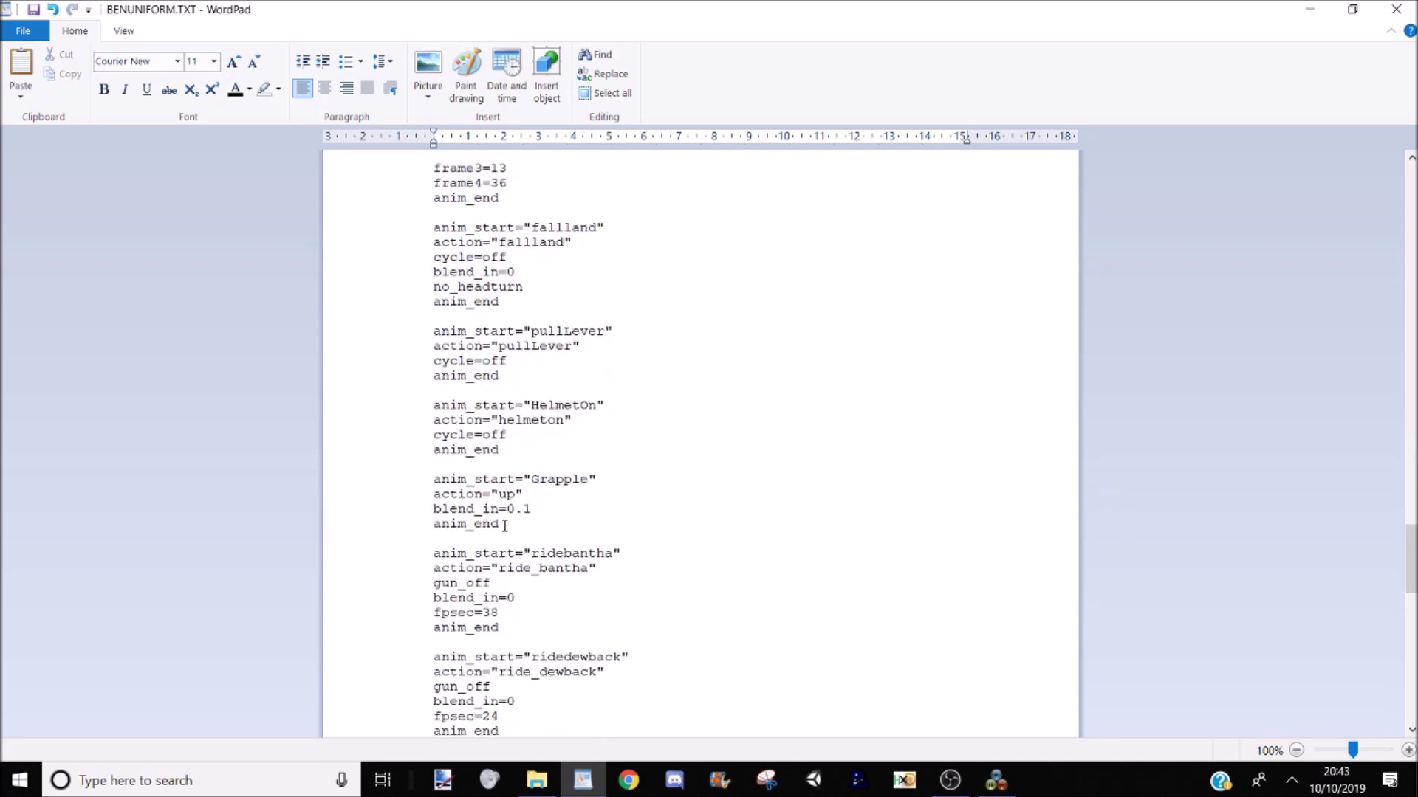
{"action": "left_click_drag", "start_coordinate": [505, 525], "coordinate": [369, 485]}
{"action": "key", "text": "Delete"}
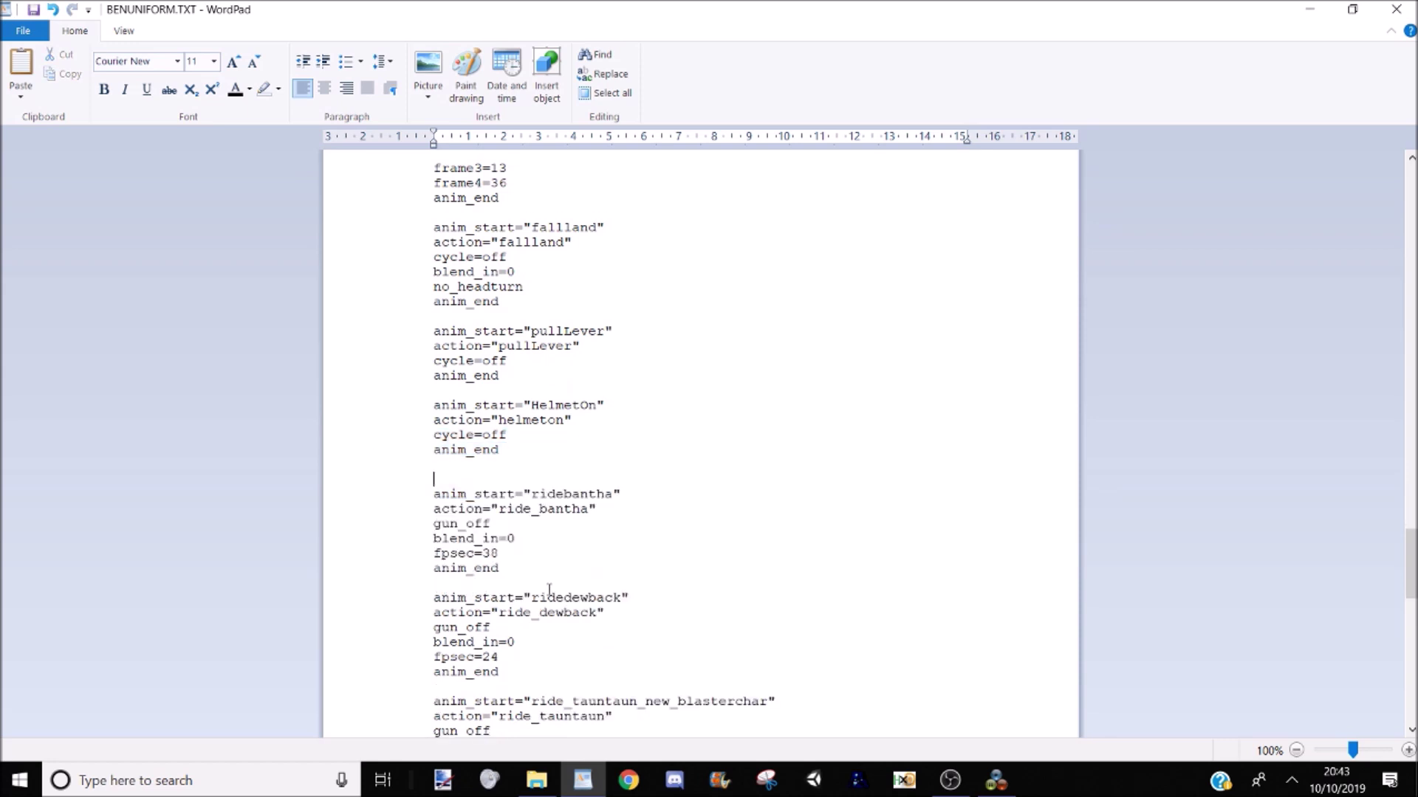
{"action": "scroll", "coordinate": [548, 589], "scroll_direction": "down", "scroll_amount": 2}
{"action": "key", "text": "Delete"}
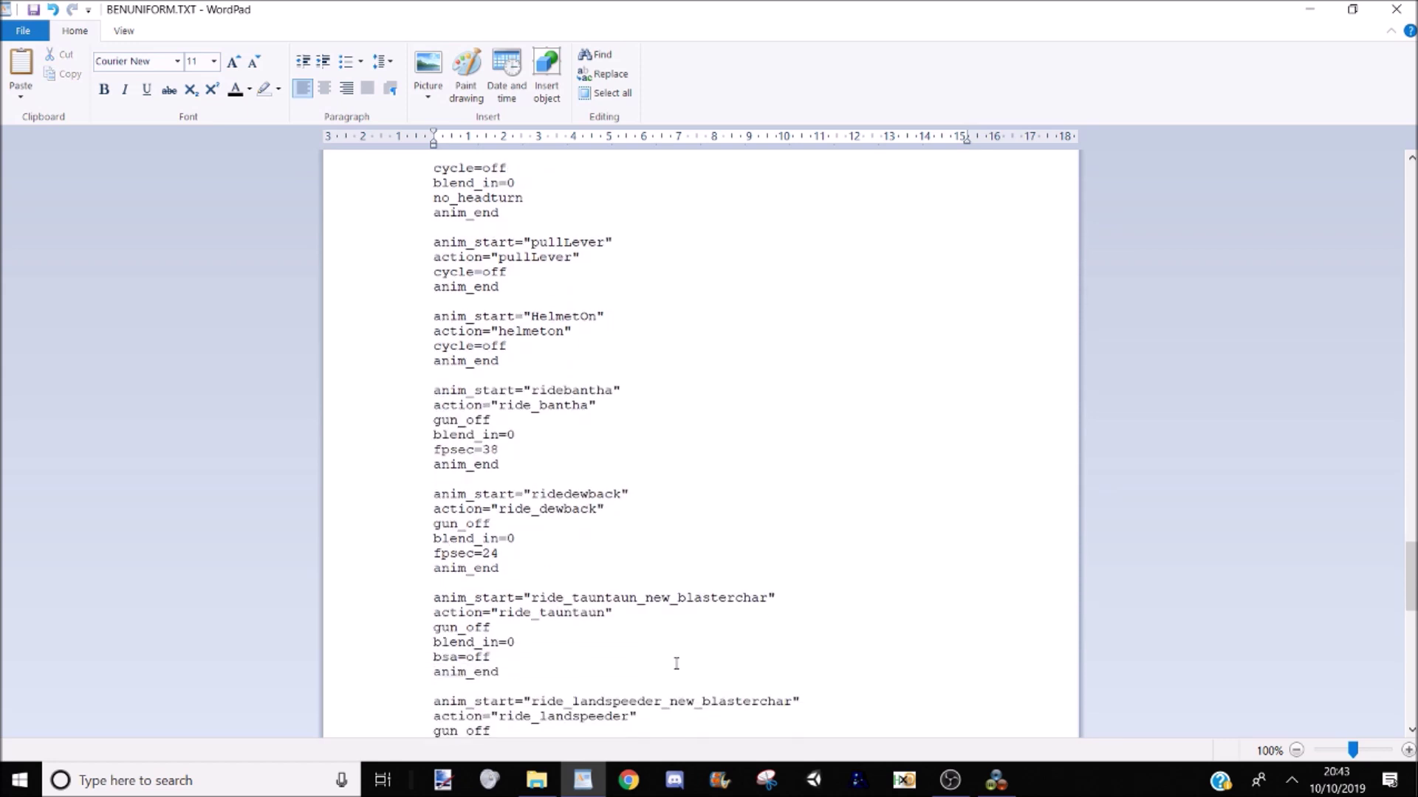
{"action": "scroll", "coordinate": [590, 674], "scroll_direction": "down", "scroll_amount": 16}
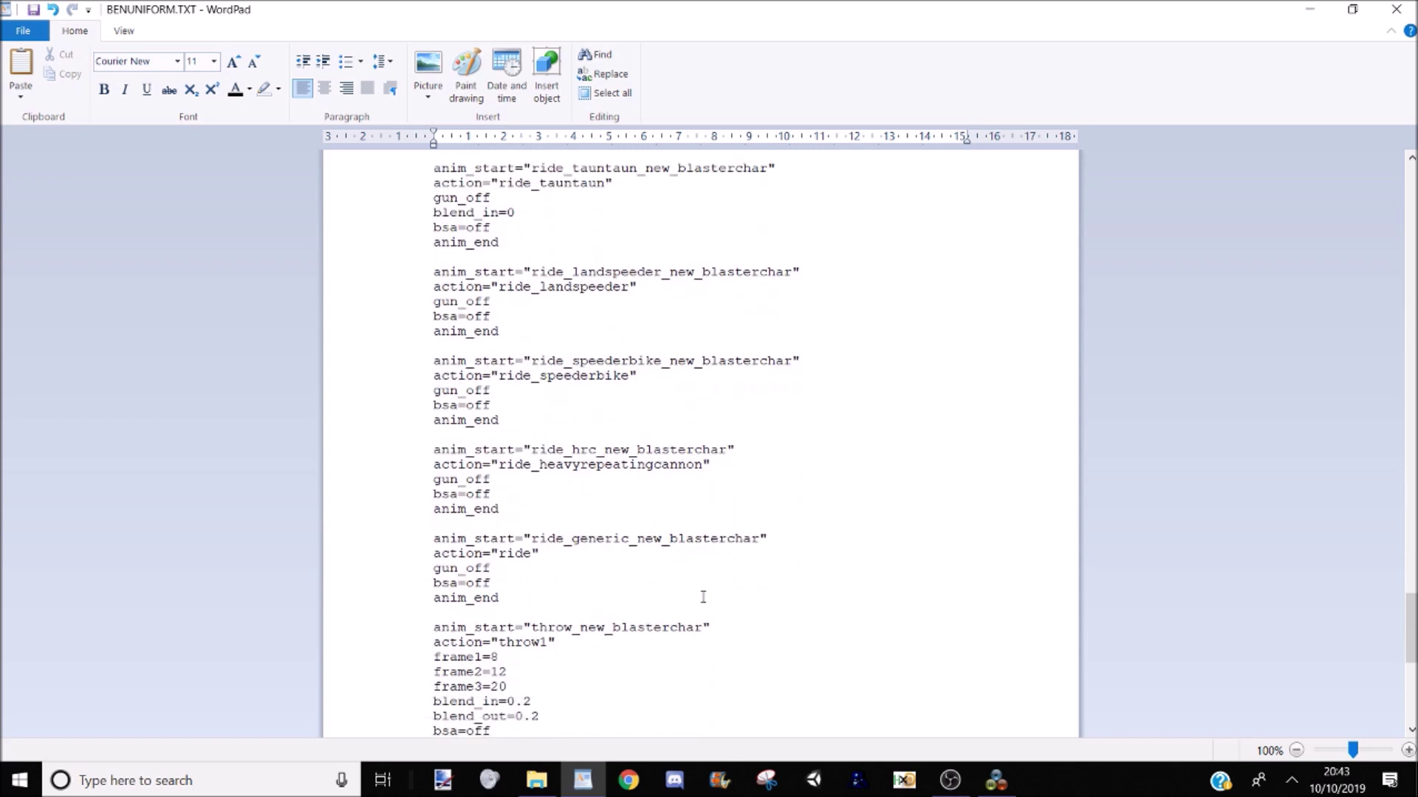
{"action": "scroll", "coordinate": [686, 596], "scroll_direction": "down", "scroll_amount": 5}
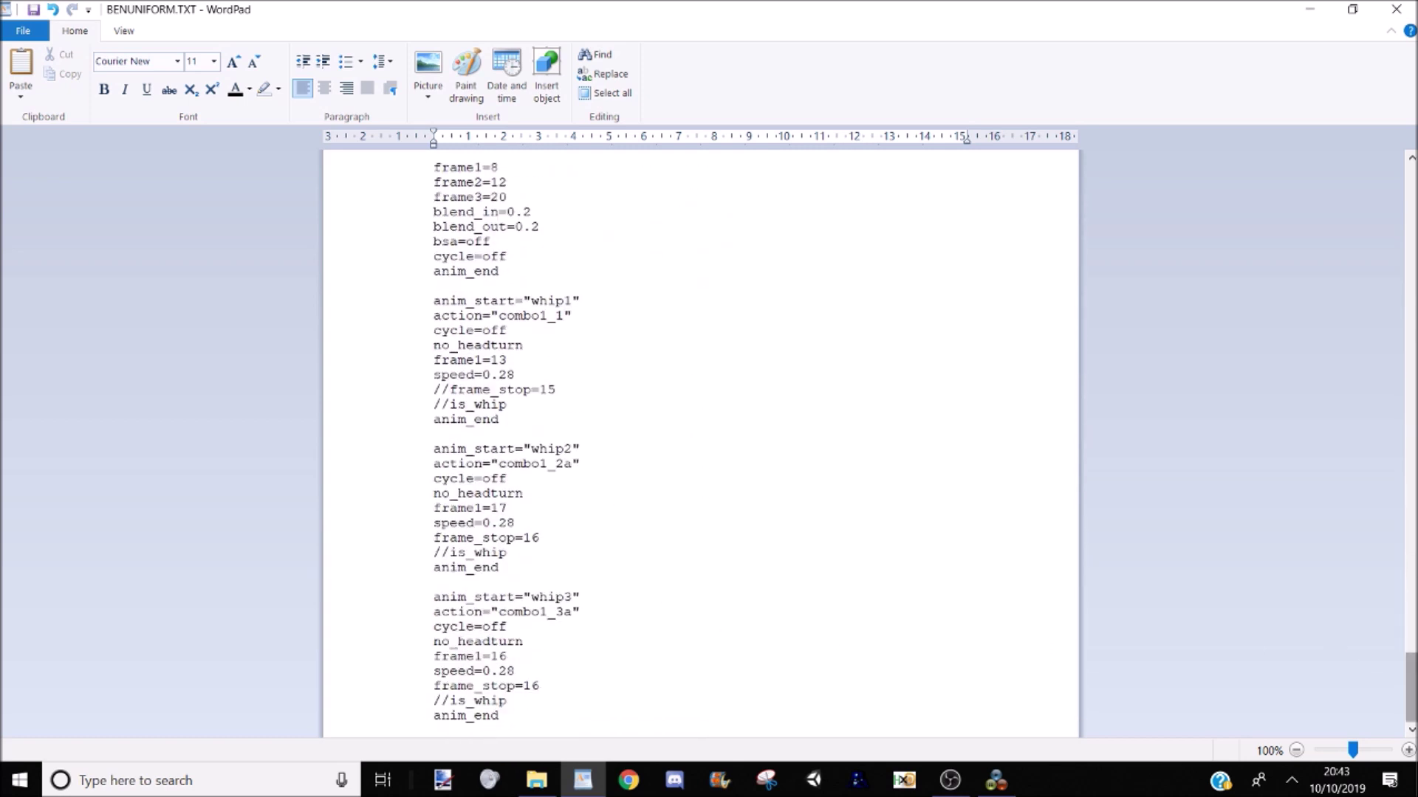
{"action": "left_click_drag", "start_coordinate": [1411, 686], "coordinate": [1412, 184]}
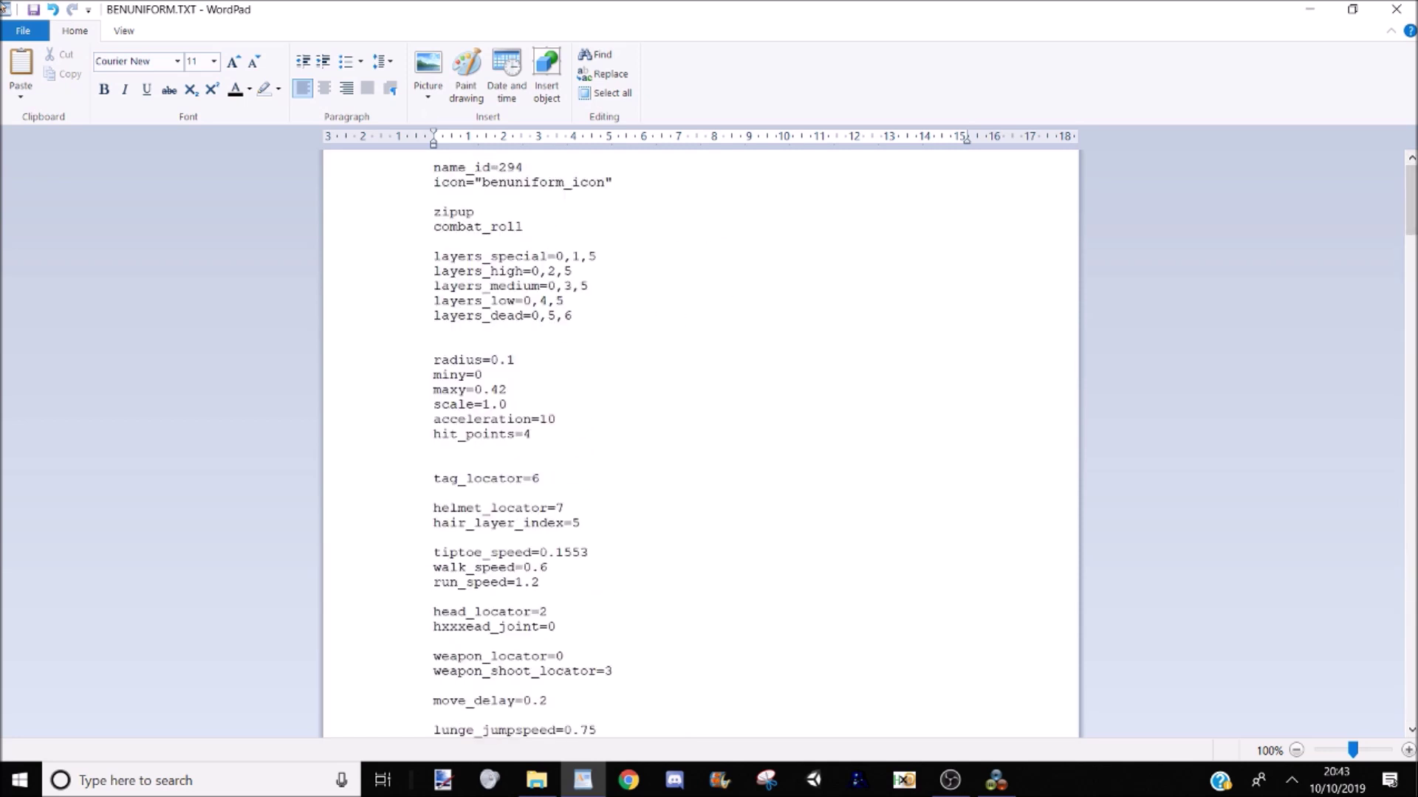
Step: Delete the zipup line so combat_roll sits directly below the icon line
{"action": "left_click_drag", "start_coordinate": [485, 211], "coordinate": [428, 207]}
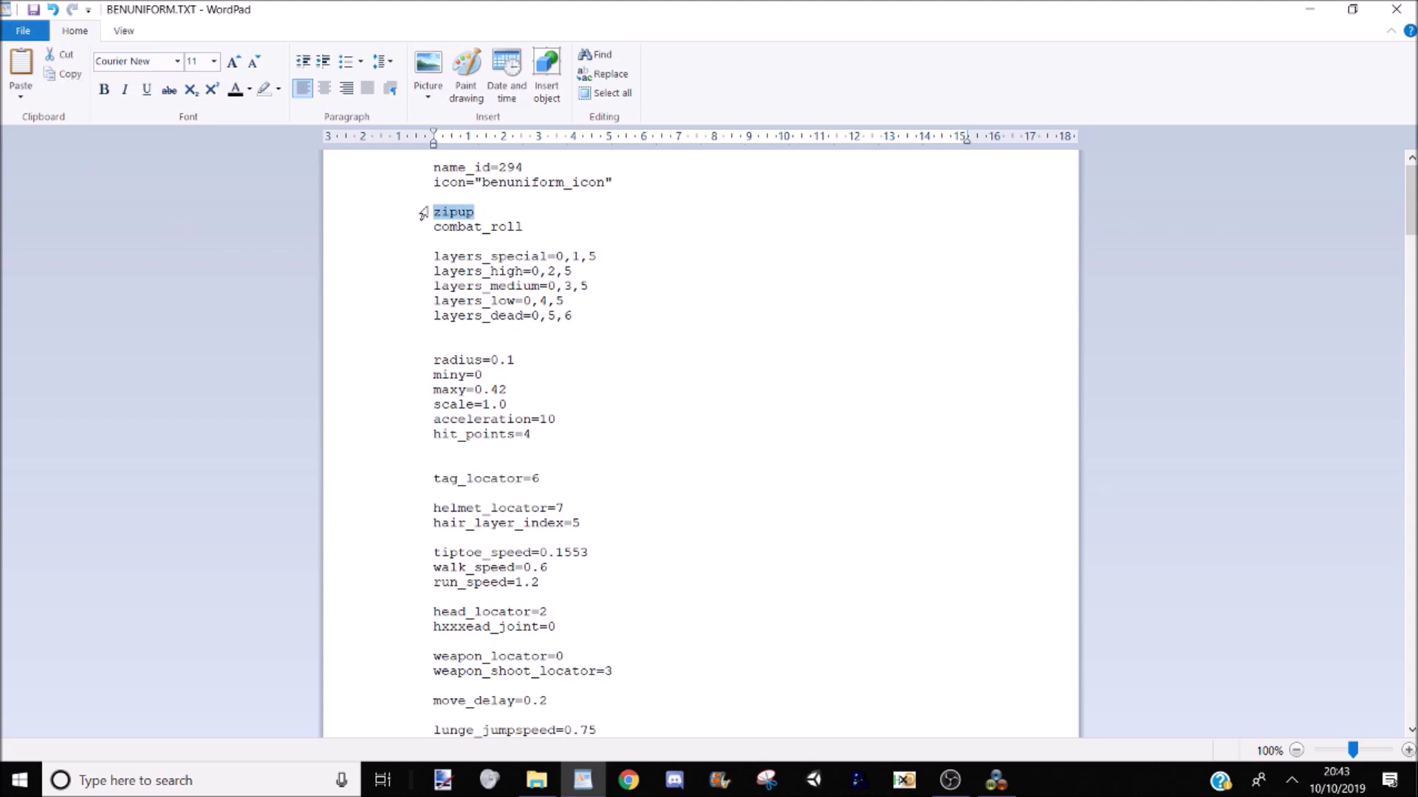
{"action": "key", "text": "BackSpace"}
{"action": "key", "text": "BackSpace"}
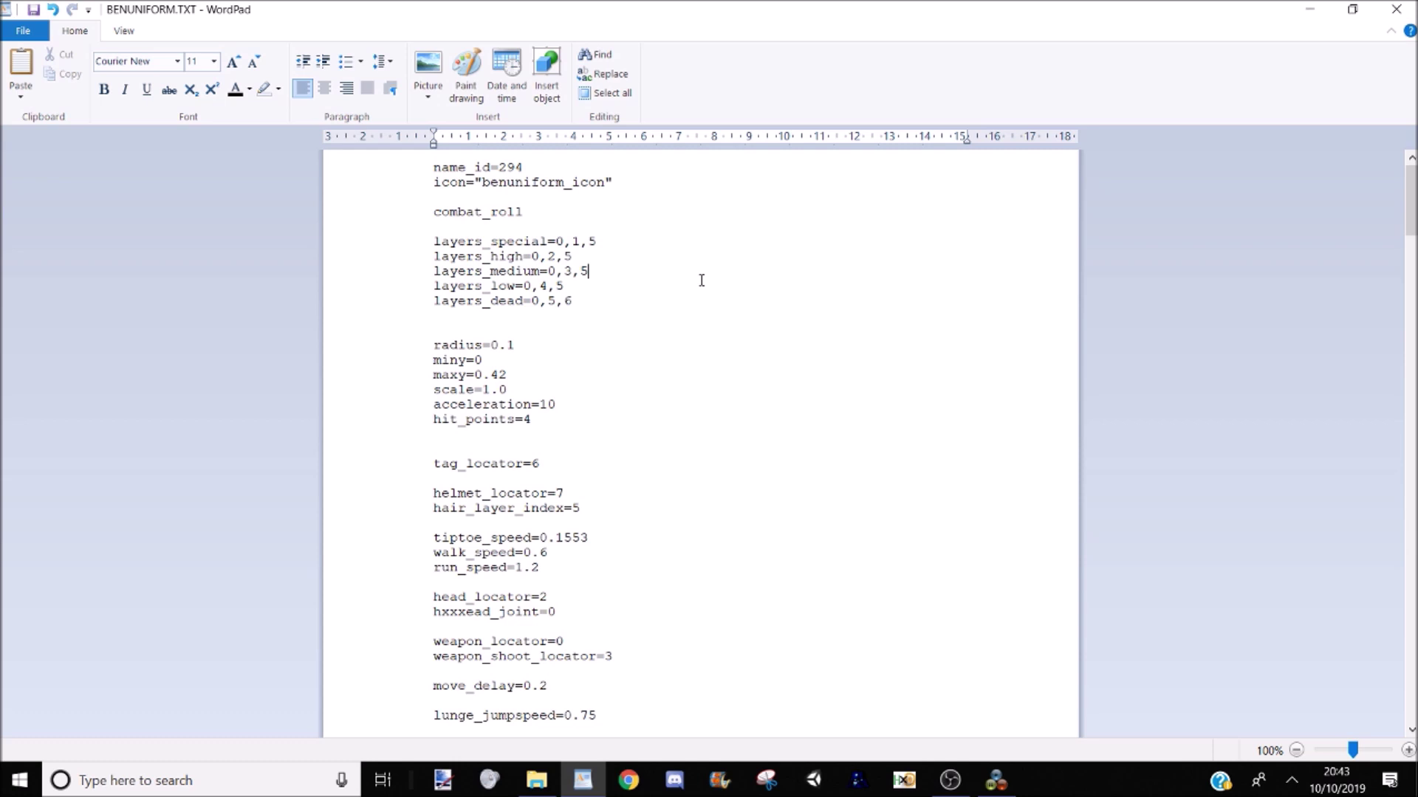
{"action": "scroll", "coordinate": [701, 281], "scroll_direction": "down", "scroll_amount": 2}
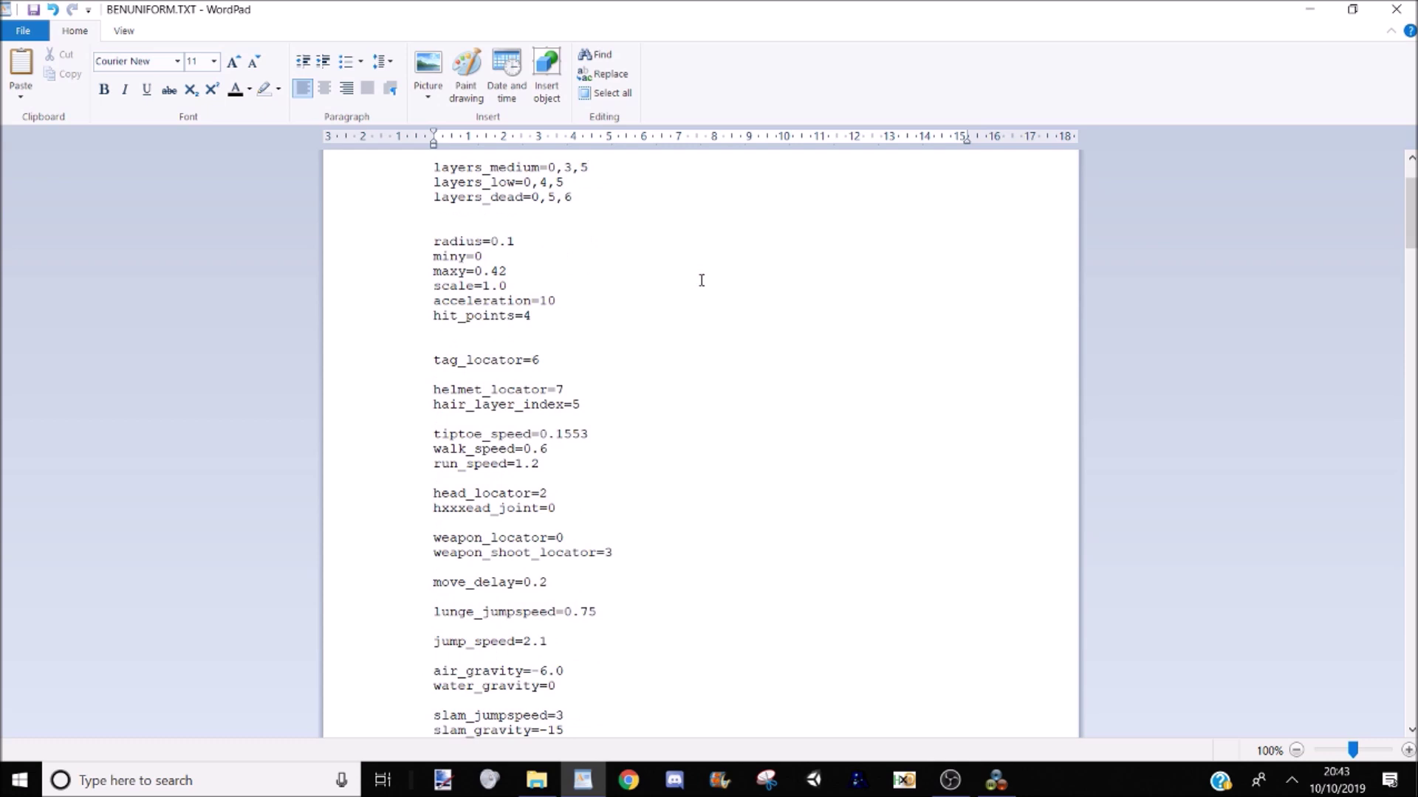
Step: Close the edited text file and go up to the game's CHARS folder
{"action": "left_click", "coordinate": [1396, 9]}
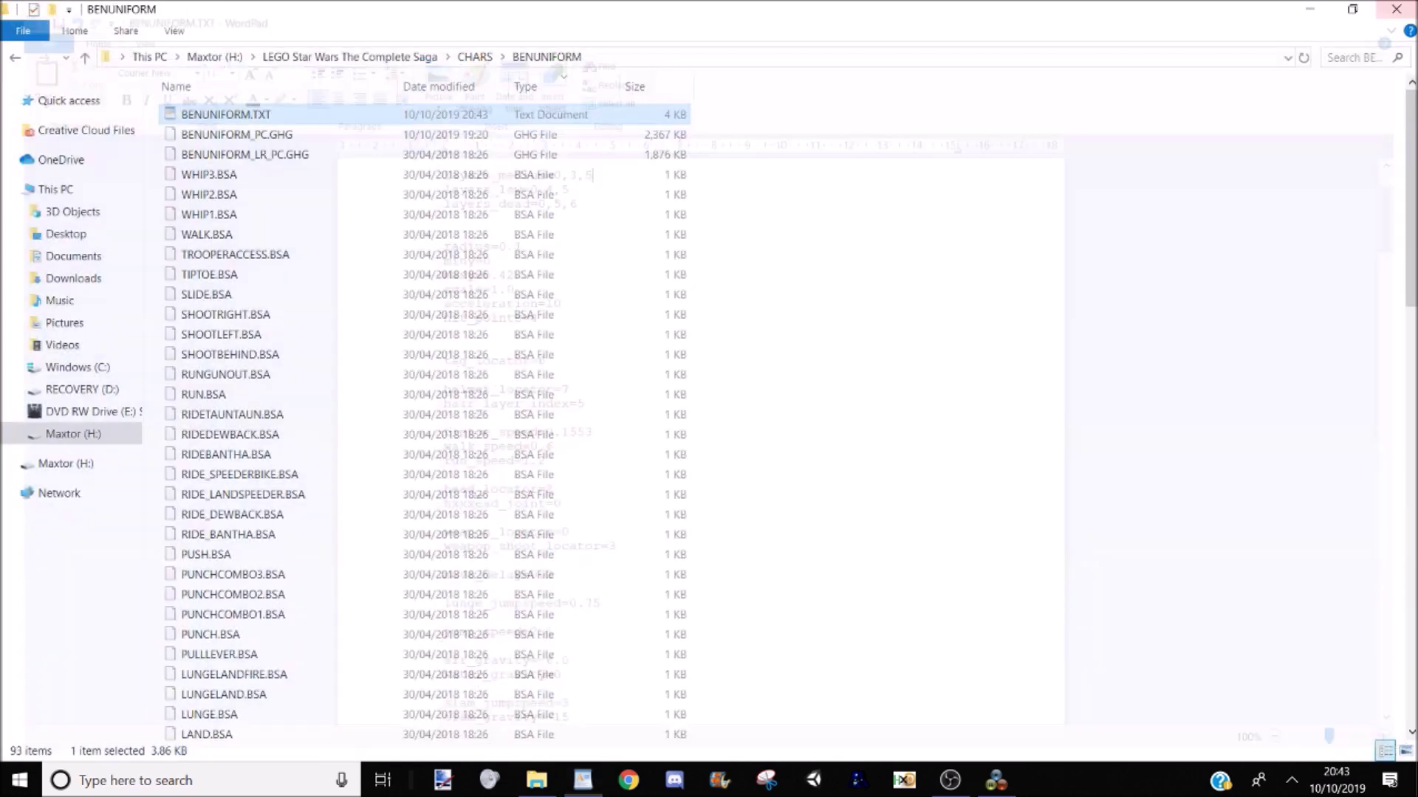
{"action": "left_click", "coordinate": [995, 426]}
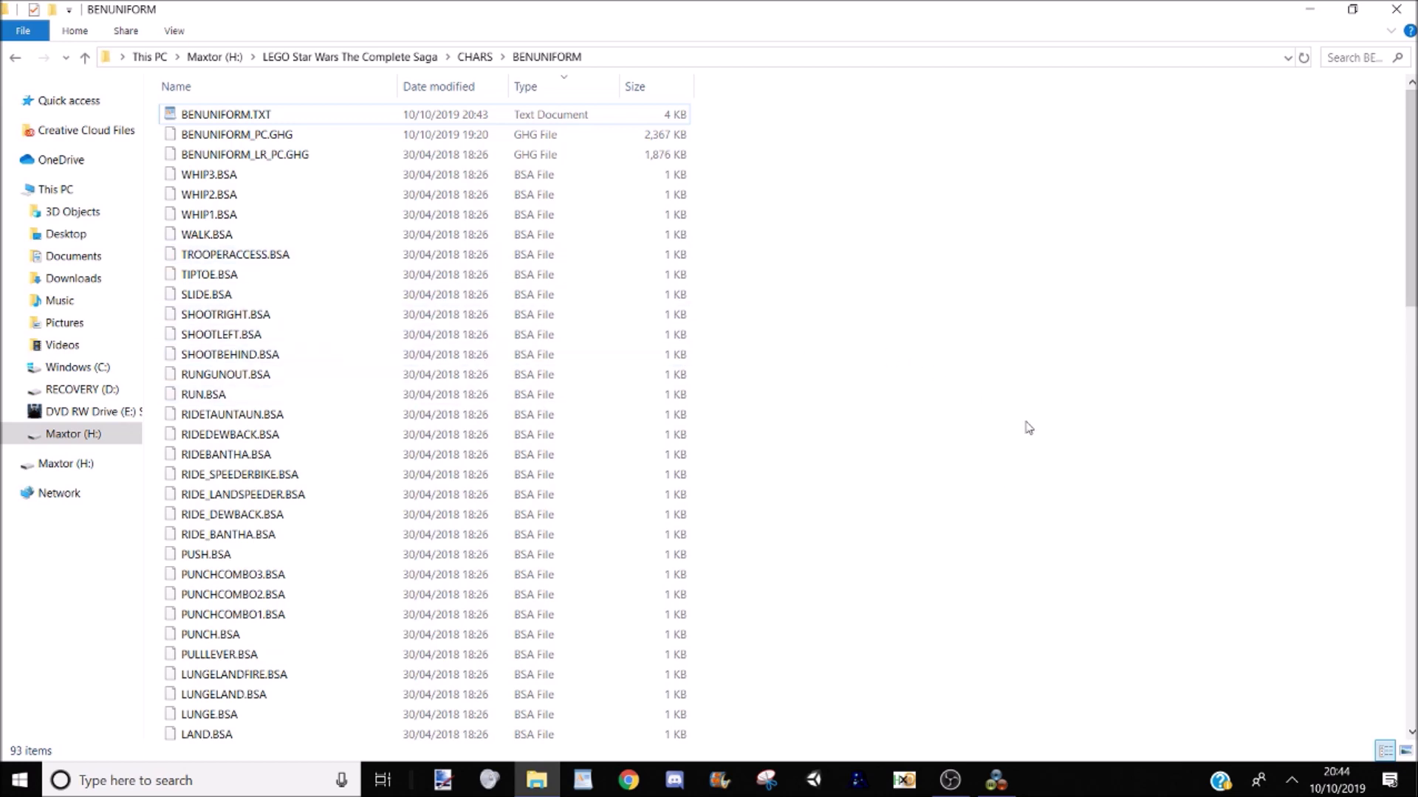
{"action": "left_click", "coordinate": [475, 57]}
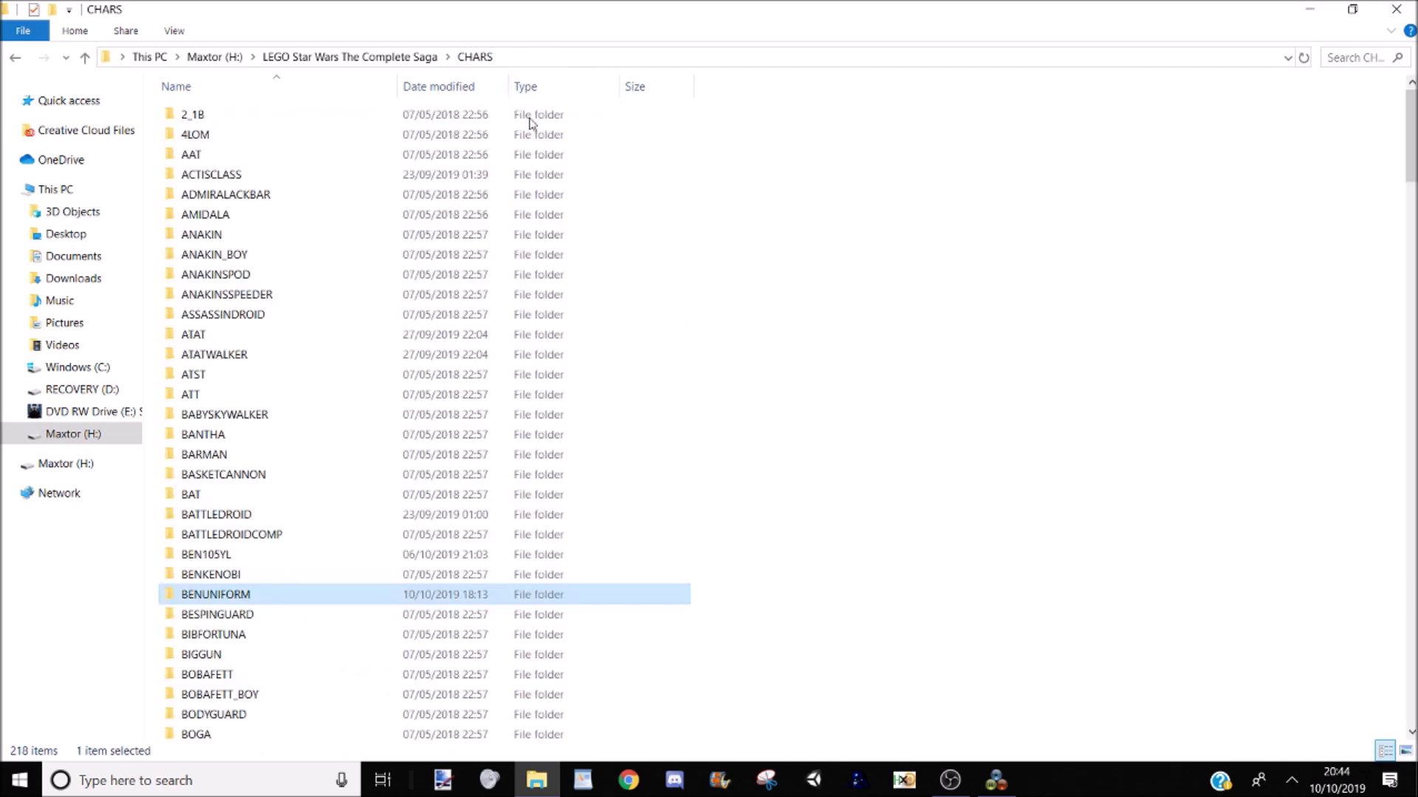
Step: Scroll the CHARS folder list down to the LUKESKYWALKER folder
{"action": "scroll", "coordinate": [377, 587], "scroll_direction": "down", "scroll_amount": 2}
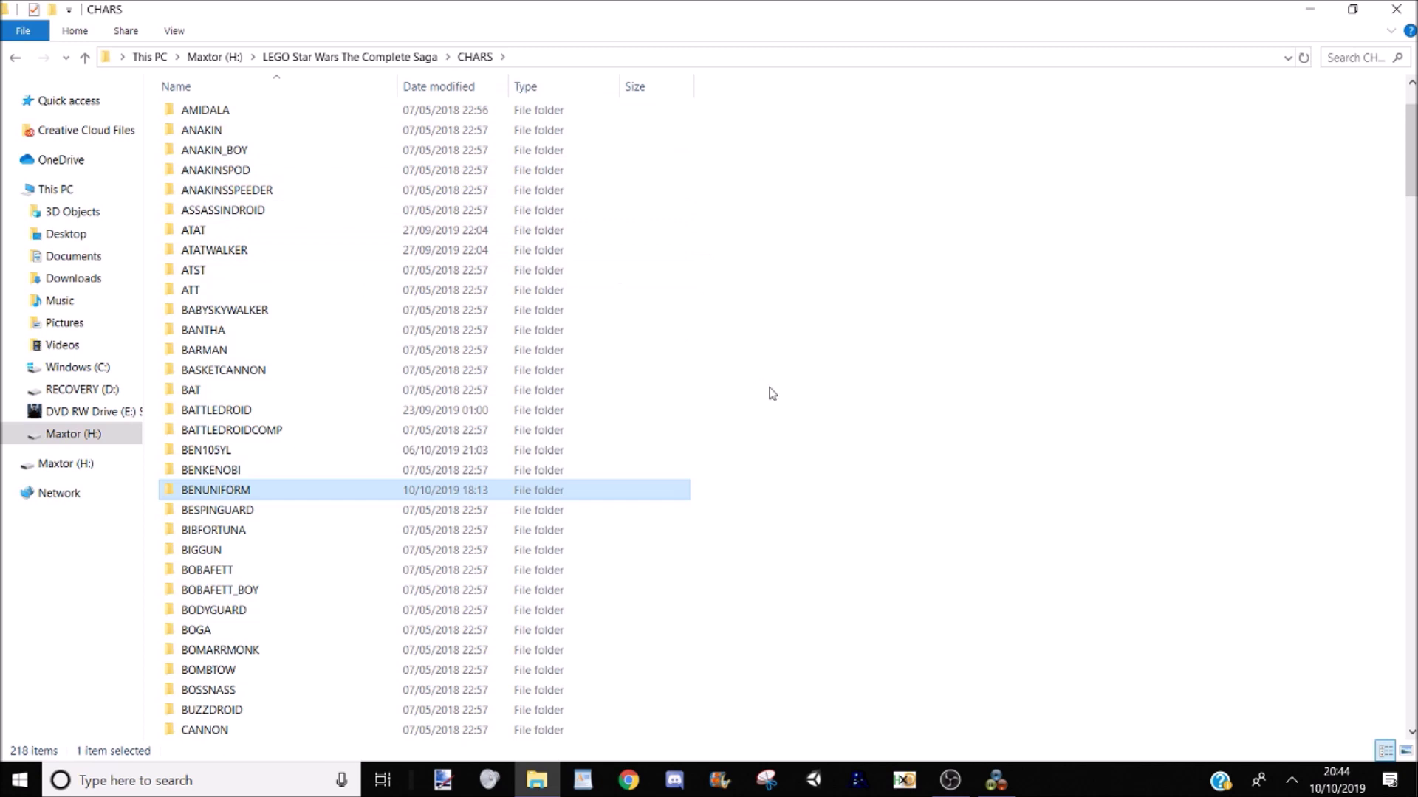
{"action": "scroll", "coordinate": [772, 394], "scroll_direction": "down", "scroll_amount": 1}
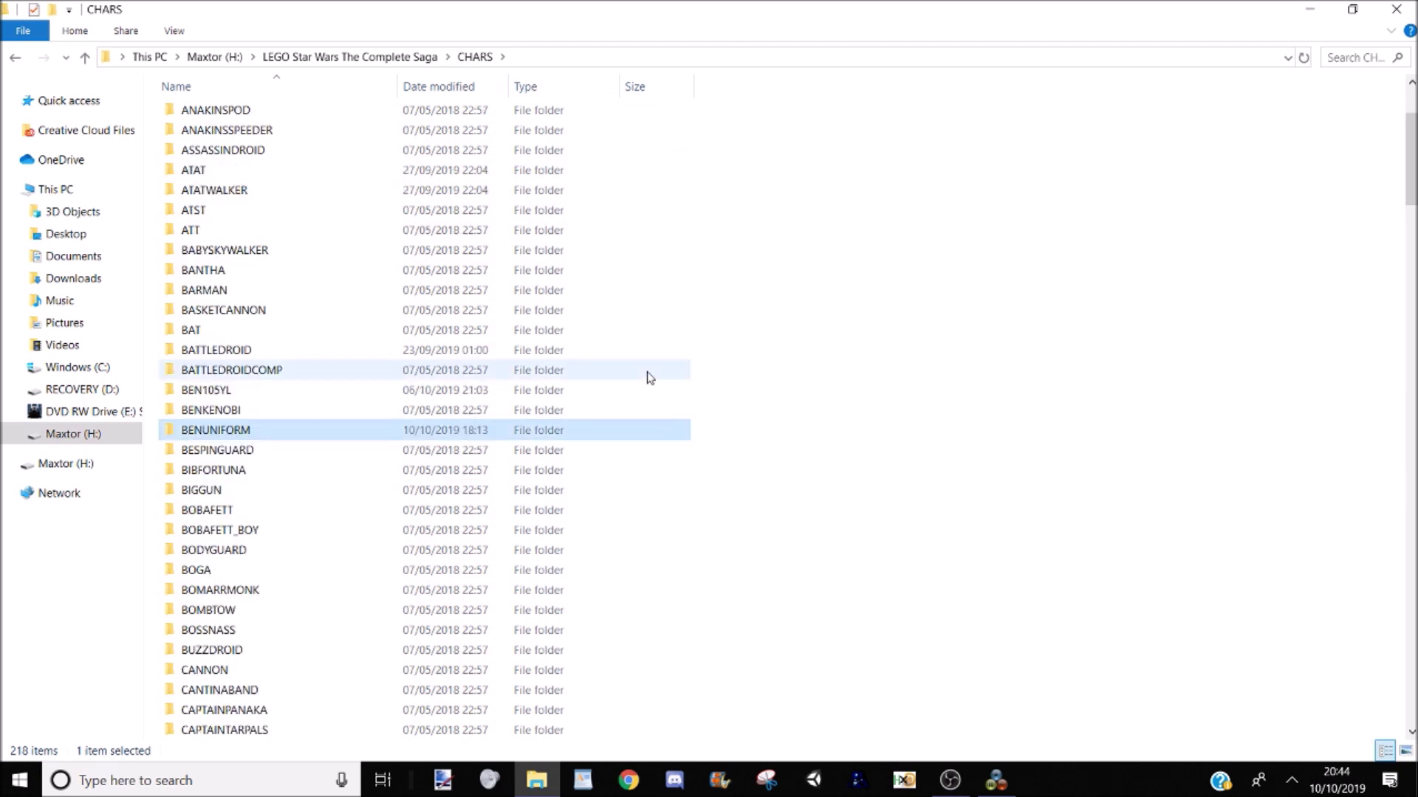
{"action": "scroll", "coordinate": [599, 412], "scroll_direction": "down", "scroll_amount": 3}
{"action": "scroll", "coordinate": [600, 412], "scroll_direction": "down", "scroll_amount": 4}
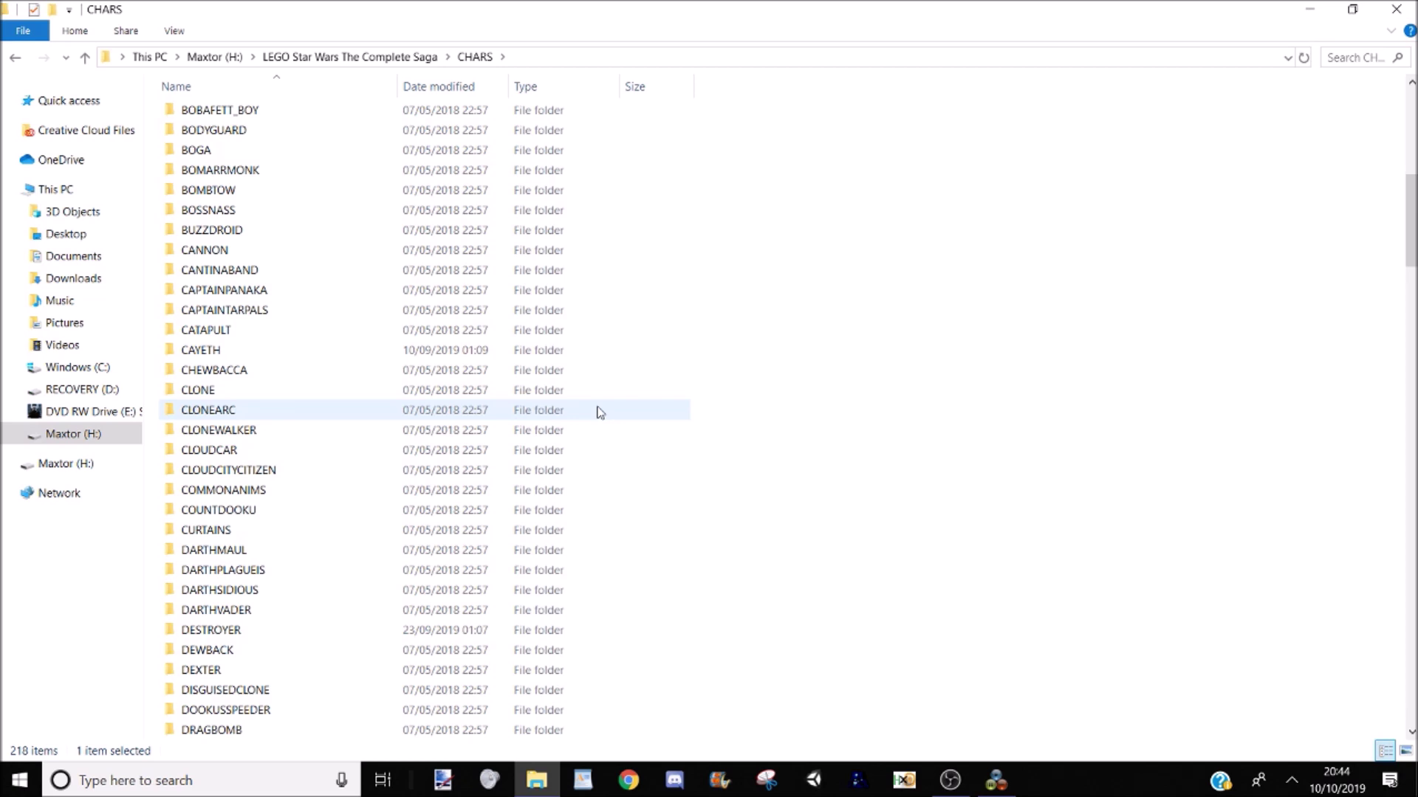
{"action": "scroll", "coordinate": [599, 412], "scroll_direction": "down", "scroll_amount": 4}
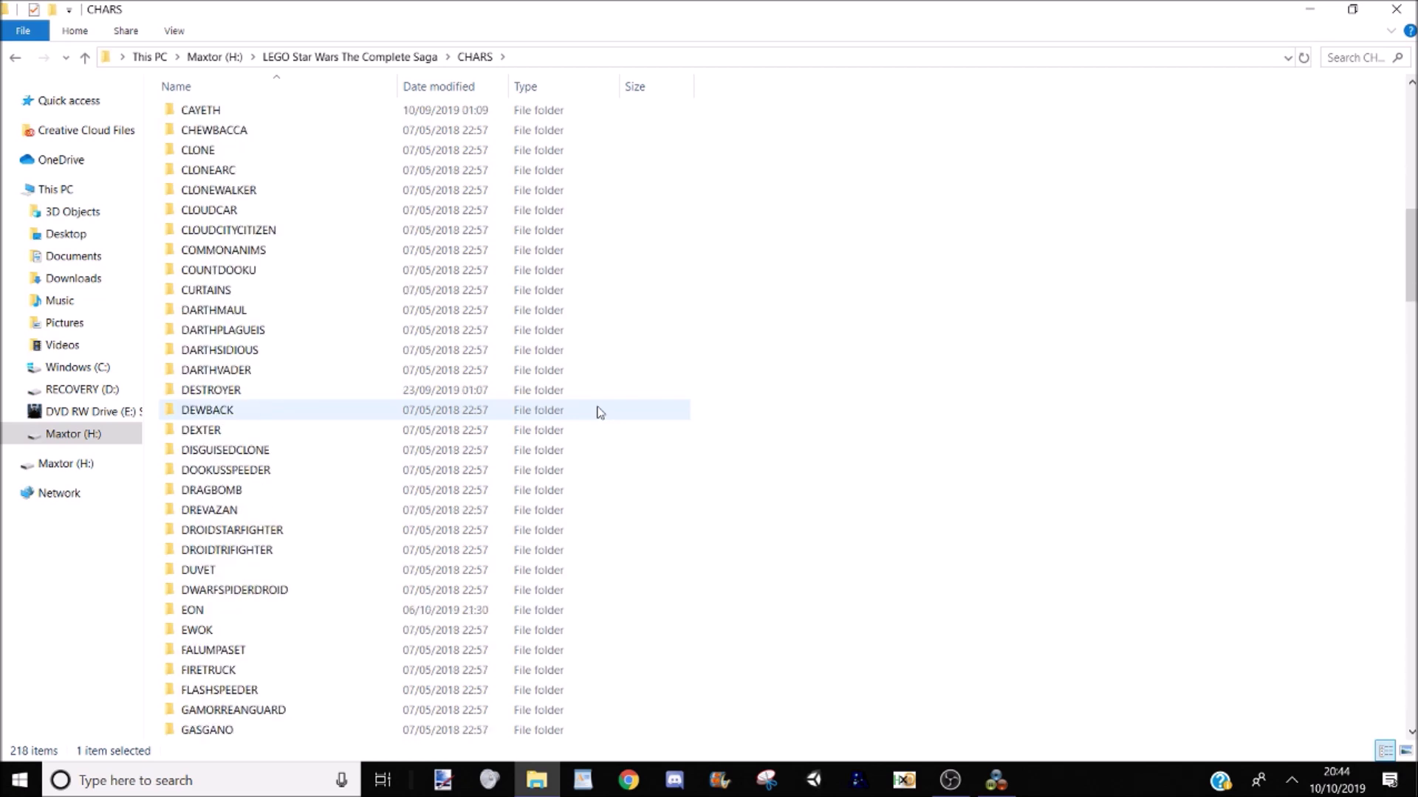
{"action": "scroll", "coordinate": [600, 412], "scroll_direction": "down", "scroll_amount": 6}
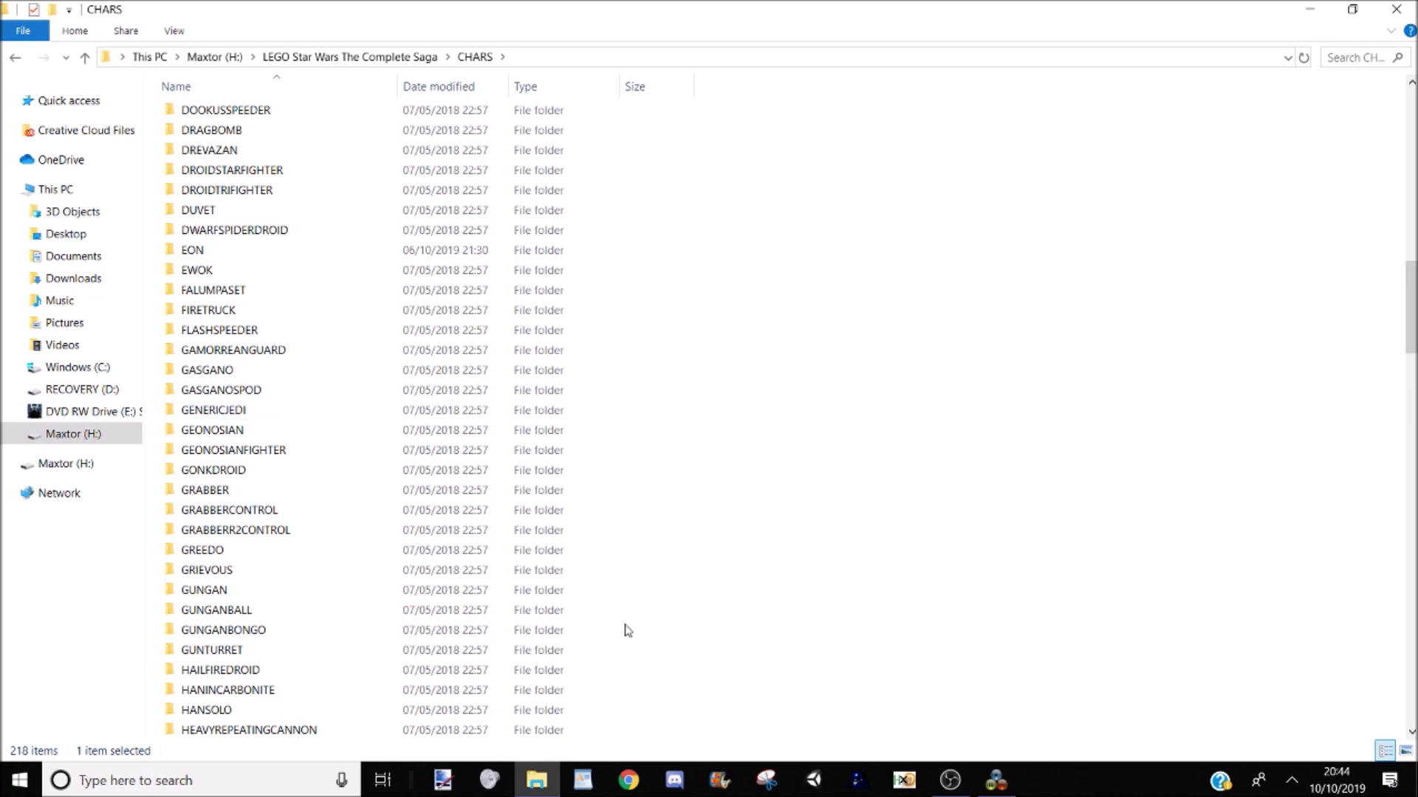
{"action": "scroll", "coordinate": [373, 343], "scroll_direction": "down", "scroll_amount": 1}
{"action": "scroll", "coordinate": [364, 399], "scroll_direction": "down", "scroll_amount": 1}
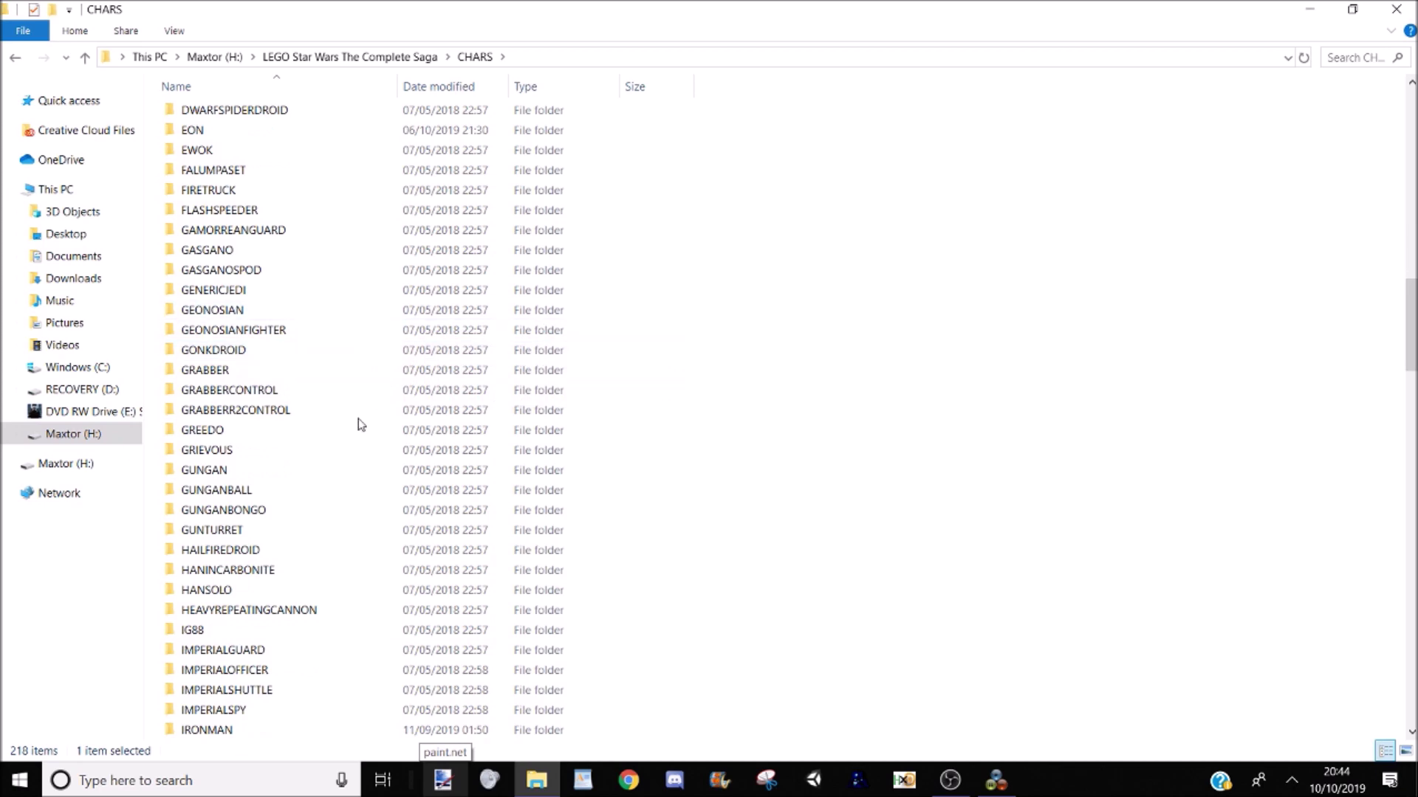
{"action": "scroll", "coordinate": [316, 424], "scroll_direction": "down", "scroll_amount": 3}
{"action": "scroll", "coordinate": [310, 546], "scroll_direction": "down", "scroll_amount": 5}
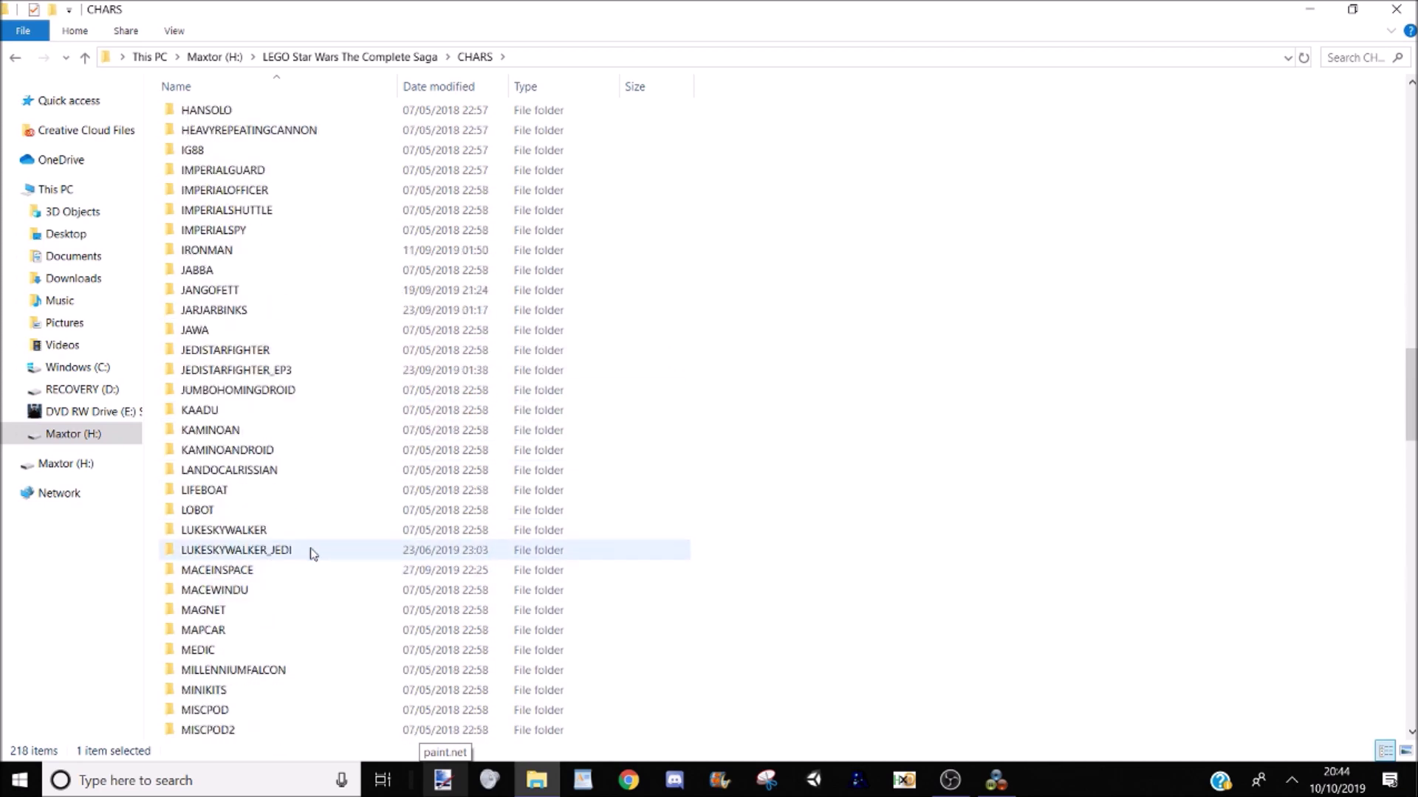
Step: In the LUKESKYWALKER folder, select IDLE.AN3 and IDLE.BSA for copying
{"action": "double_click", "coordinate": [322, 531]}
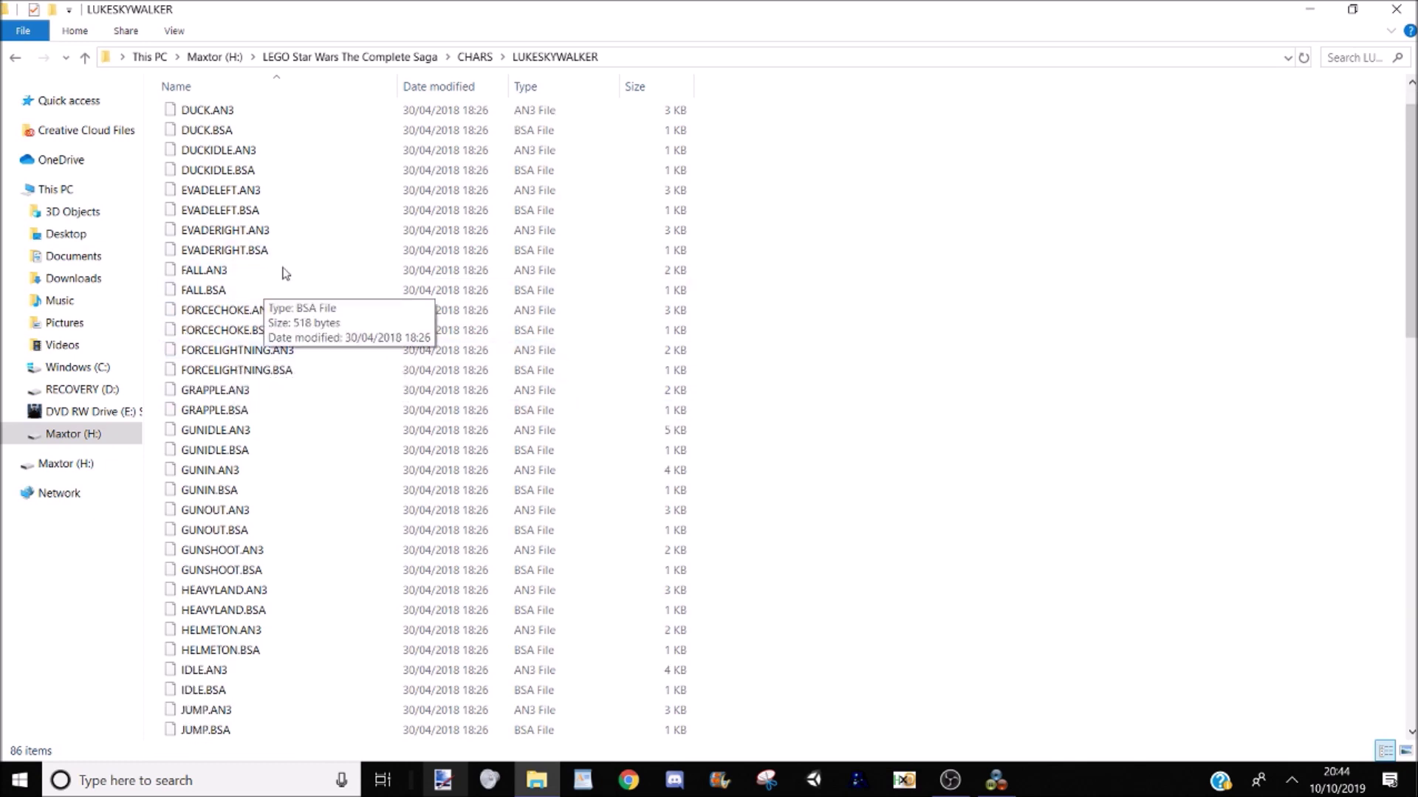
{"action": "scroll", "coordinate": [251, 539], "scroll_direction": "down", "scroll_amount": 3}
{"action": "scroll", "coordinate": [249, 545], "scroll_direction": "down", "scroll_amount": 3}
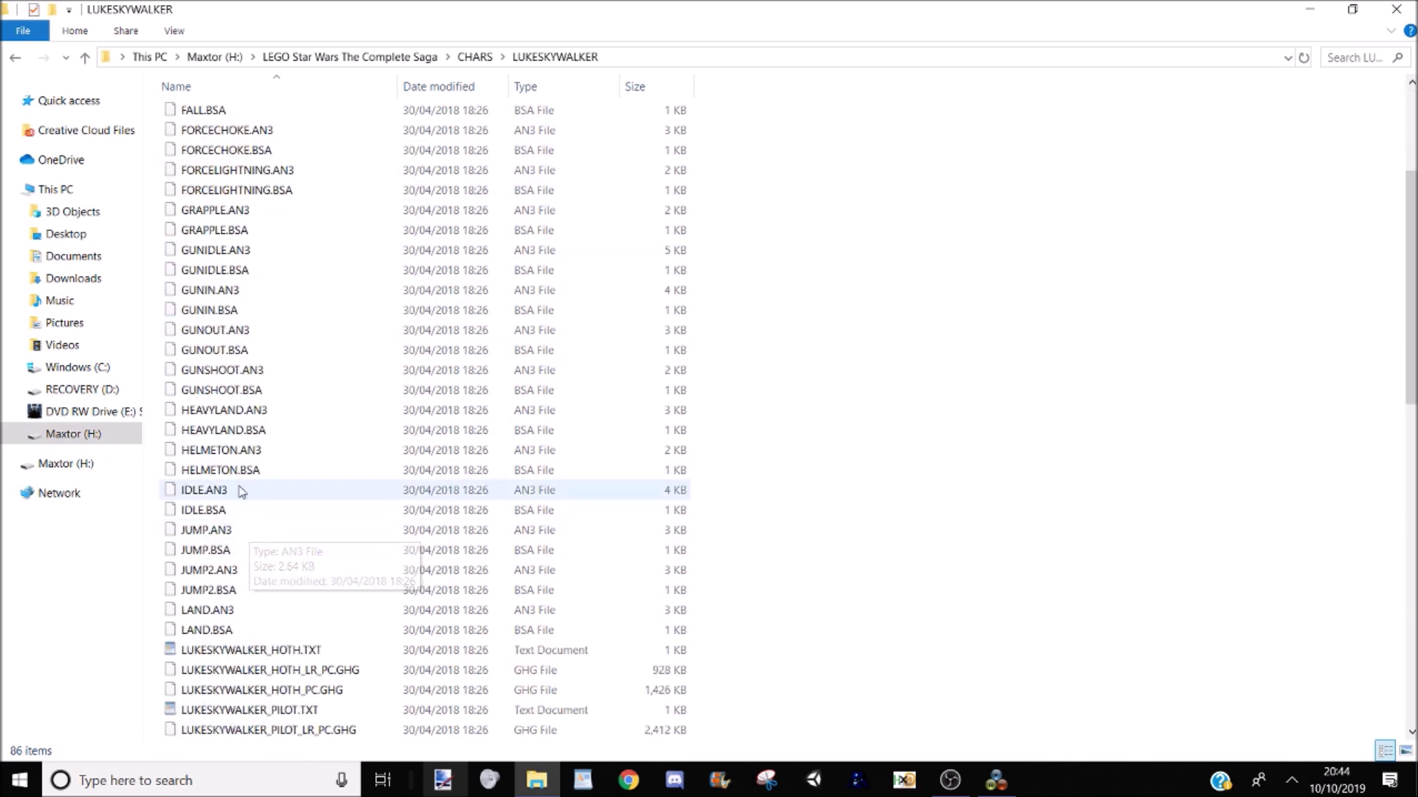
{"action": "left_click", "coordinate": [238, 491]}
{"action": "left_click", "coordinate": [266, 511], "text": "shift"}
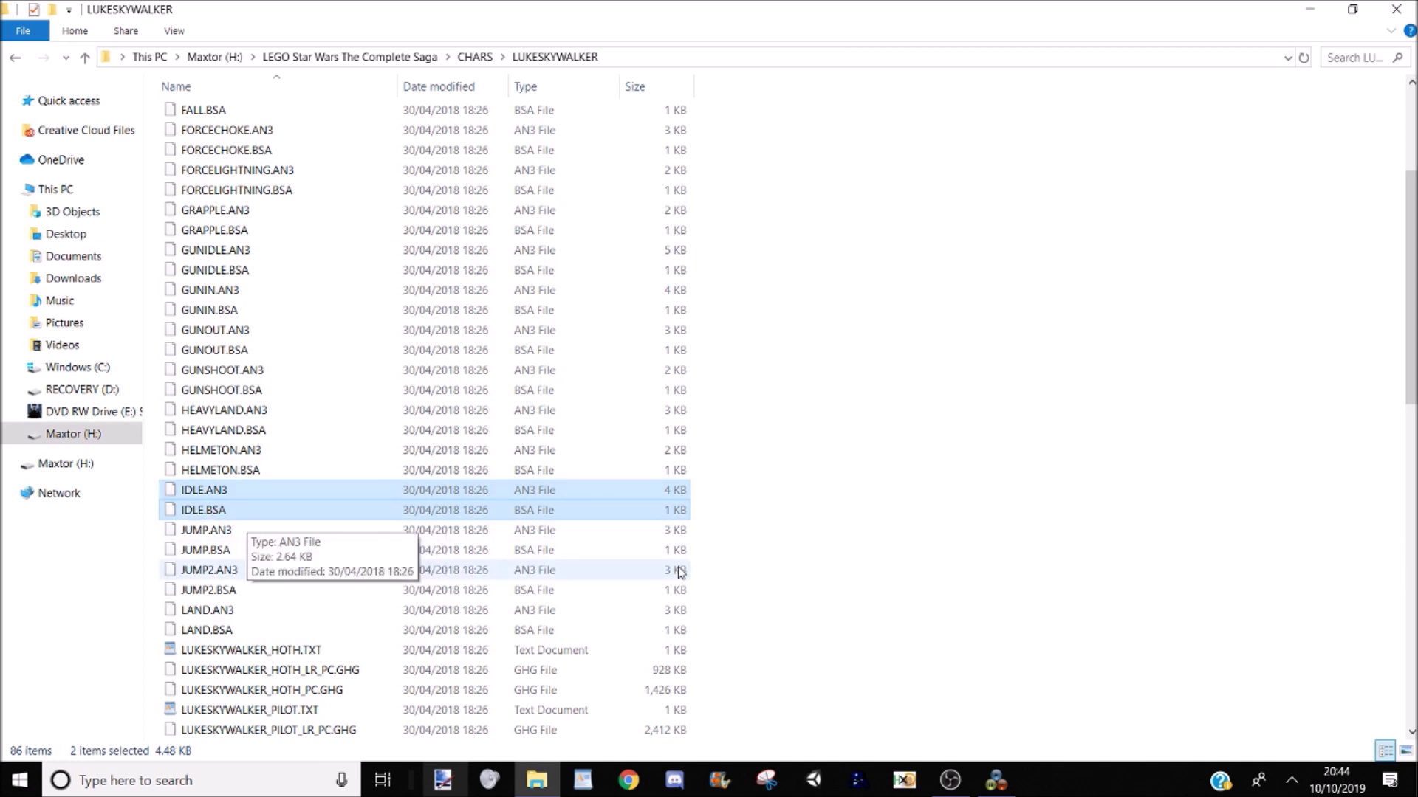
Step: Paste both idle files into BENUNIFORM, replacing the existing ones
{"action": "left_click", "coordinate": [480, 58]}
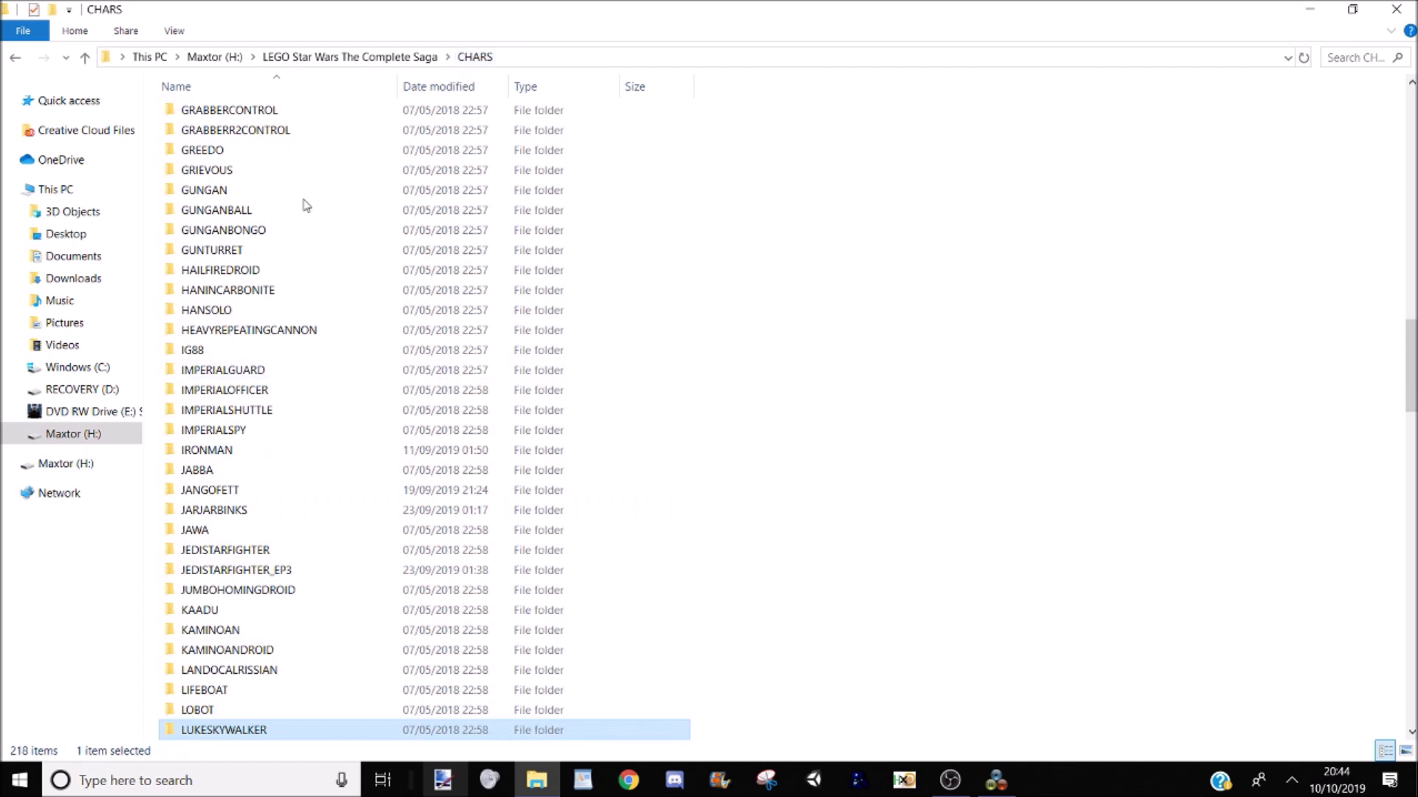
{"action": "scroll", "coordinate": [232, 187], "scroll_direction": "up", "scroll_amount": 6}
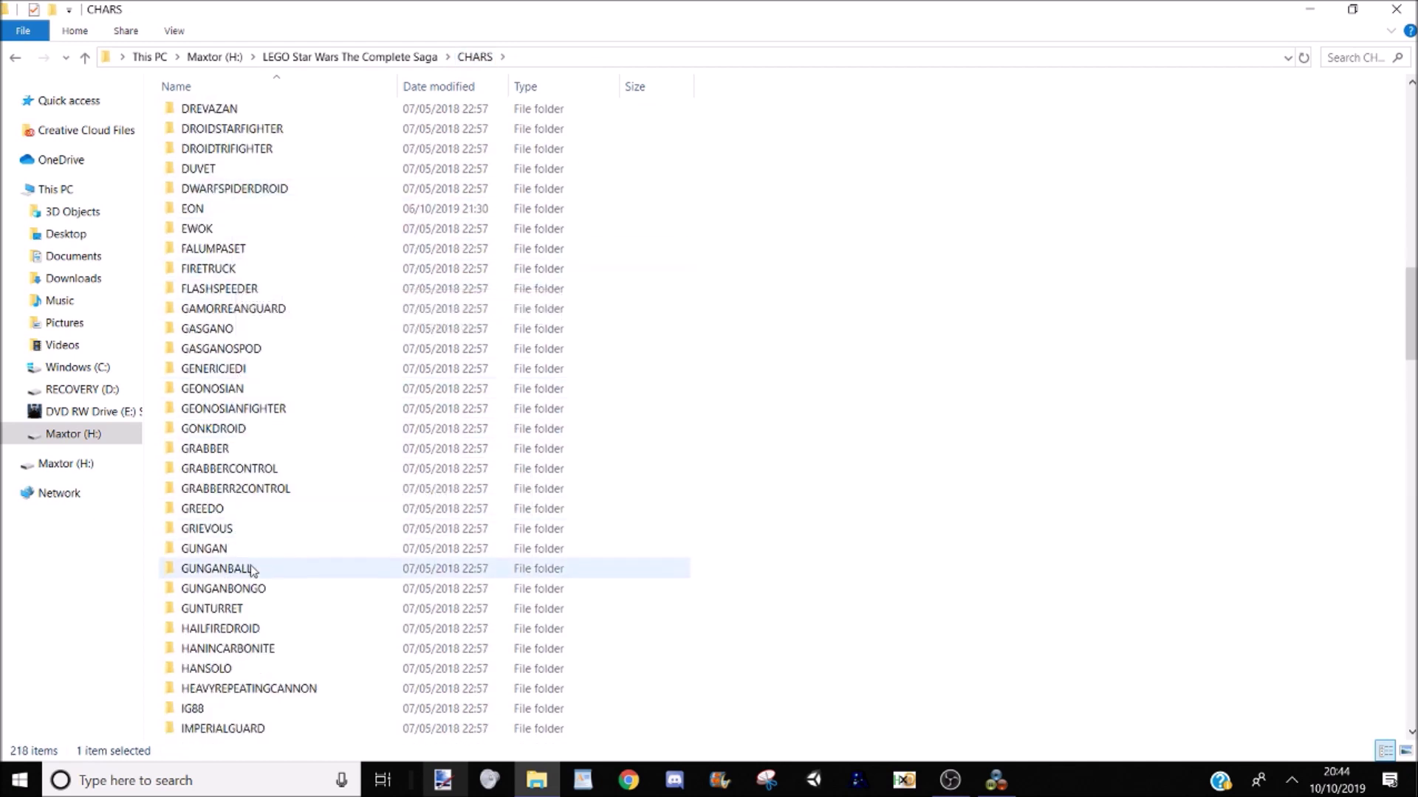
{"action": "scroll", "coordinate": [273, 168], "scroll_direction": "up", "scroll_amount": 2}
{"action": "scroll", "coordinate": [274, 168], "scroll_direction": "up", "scroll_amount": 8}
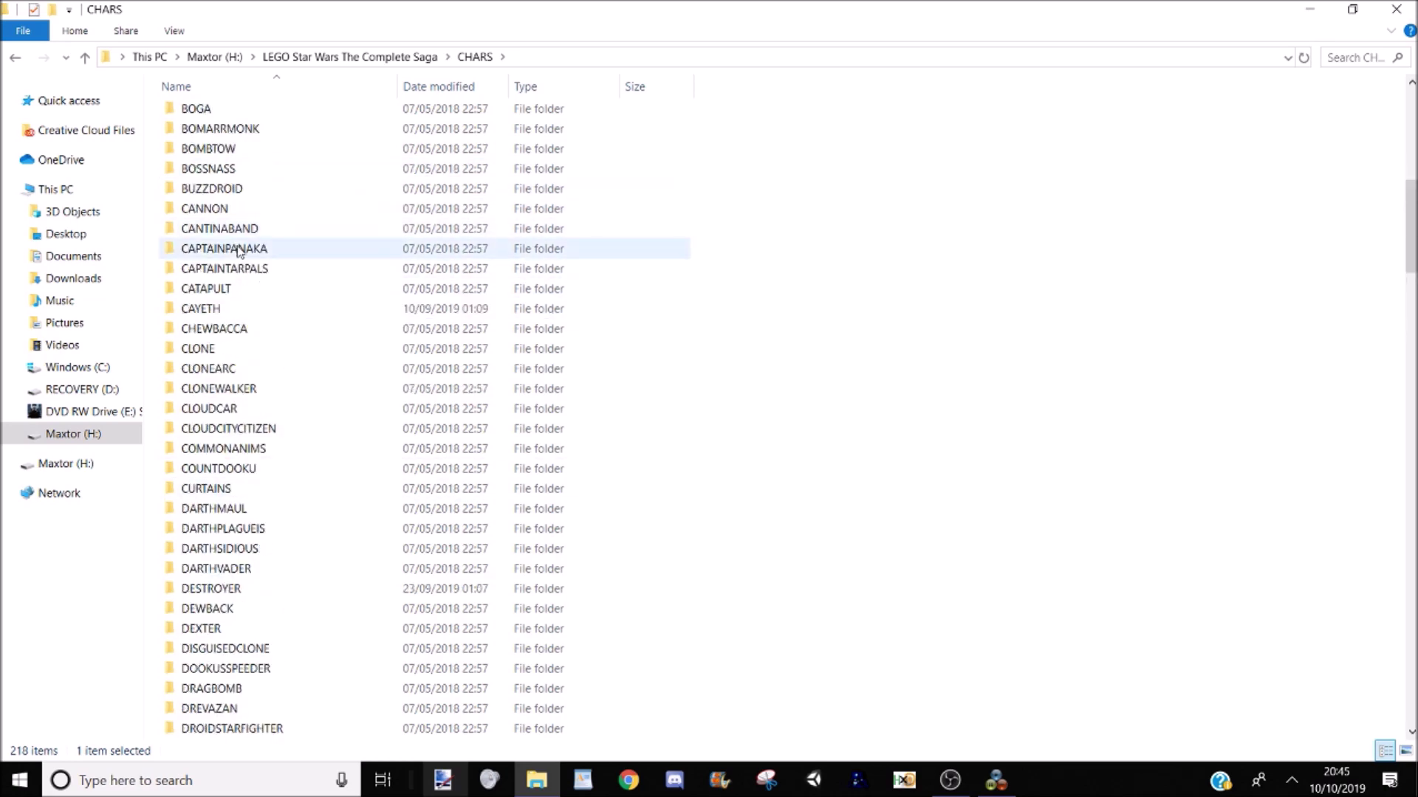
{"action": "scroll", "coordinate": [235, 177], "scroll_direction": "up", "scroll_amount": 3}
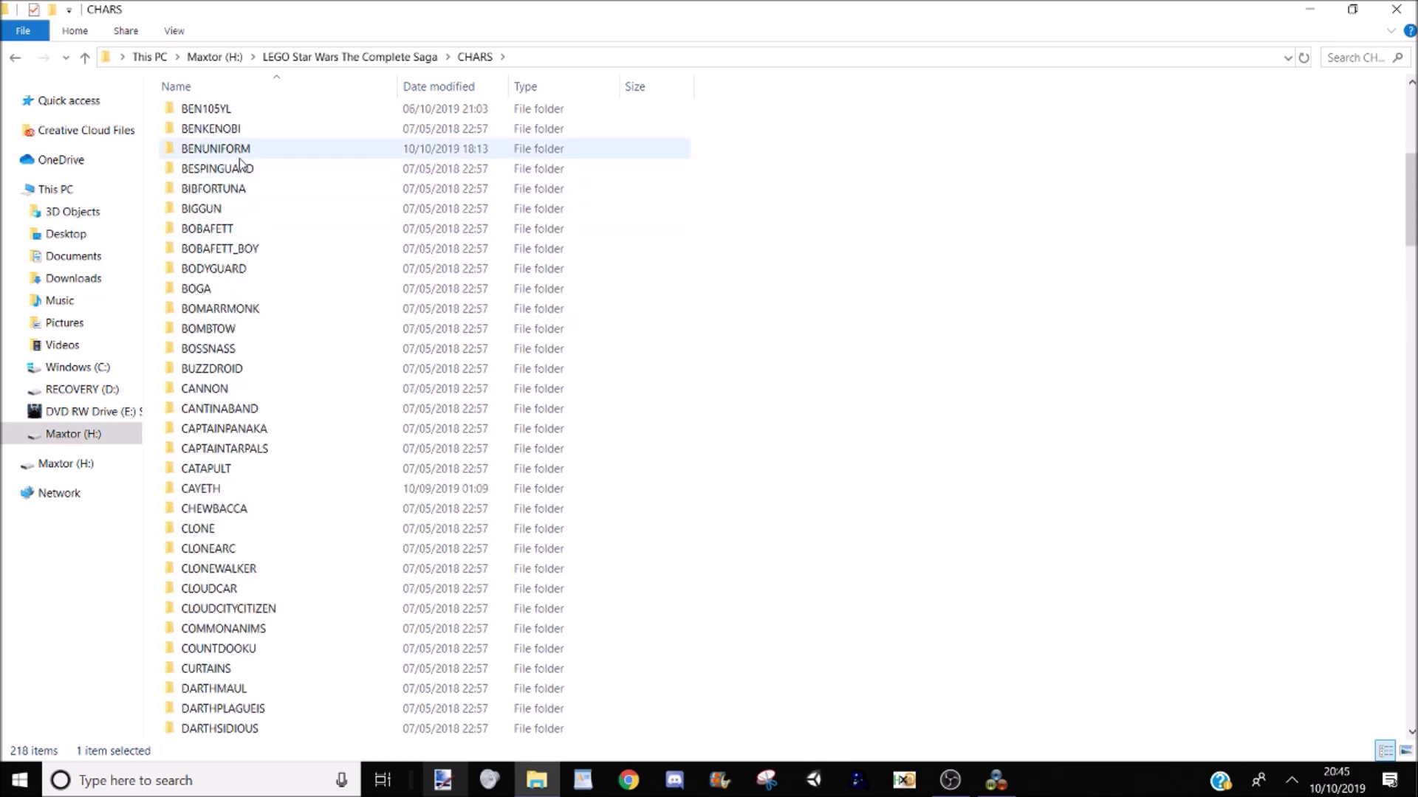
{"action": "double_click", "coordinate": [221, 148]}
{"action": "key", "text": "ctrl+v"}
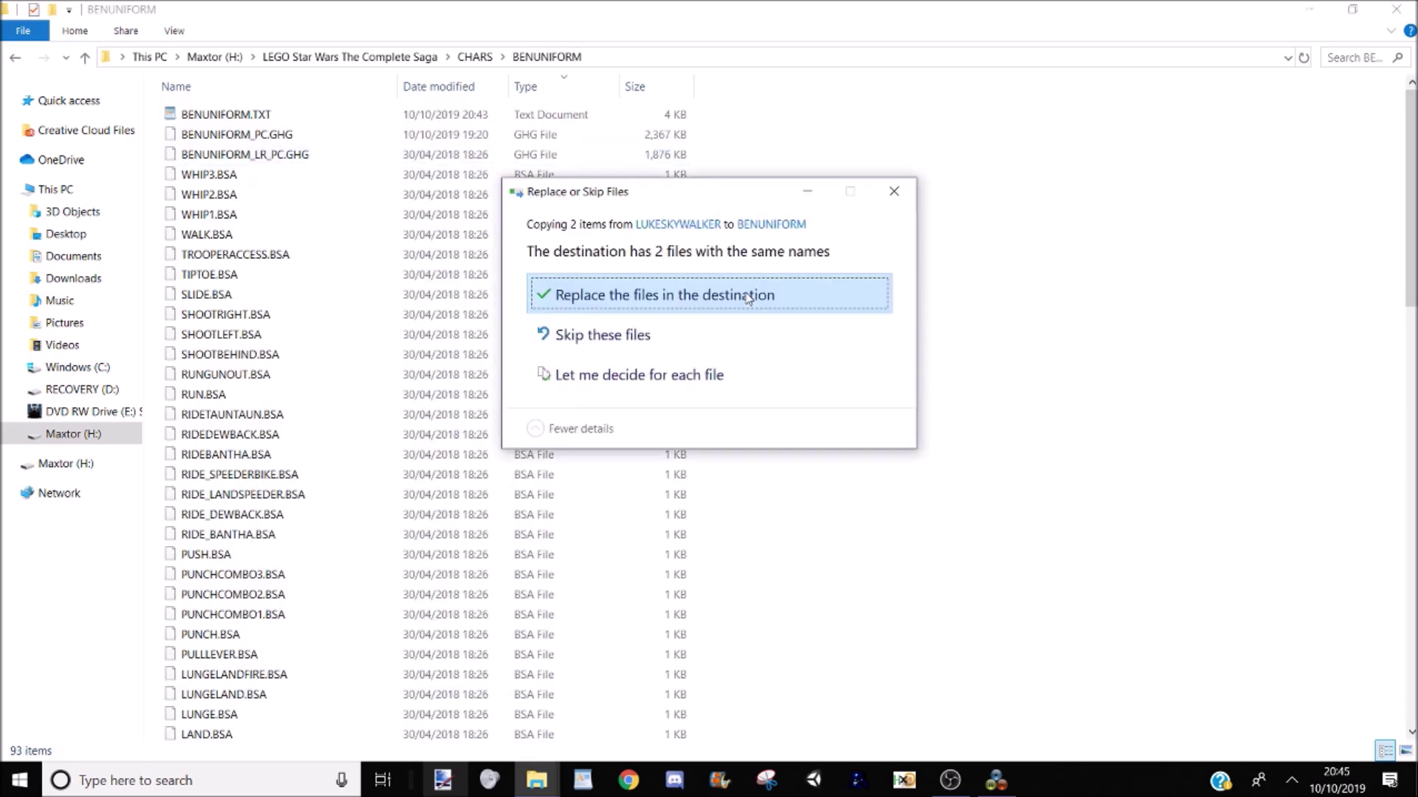
{"action": "left_click", "coordinate": [747, 293]}
{"action": "left_click", "coordinate": [886, 619]}
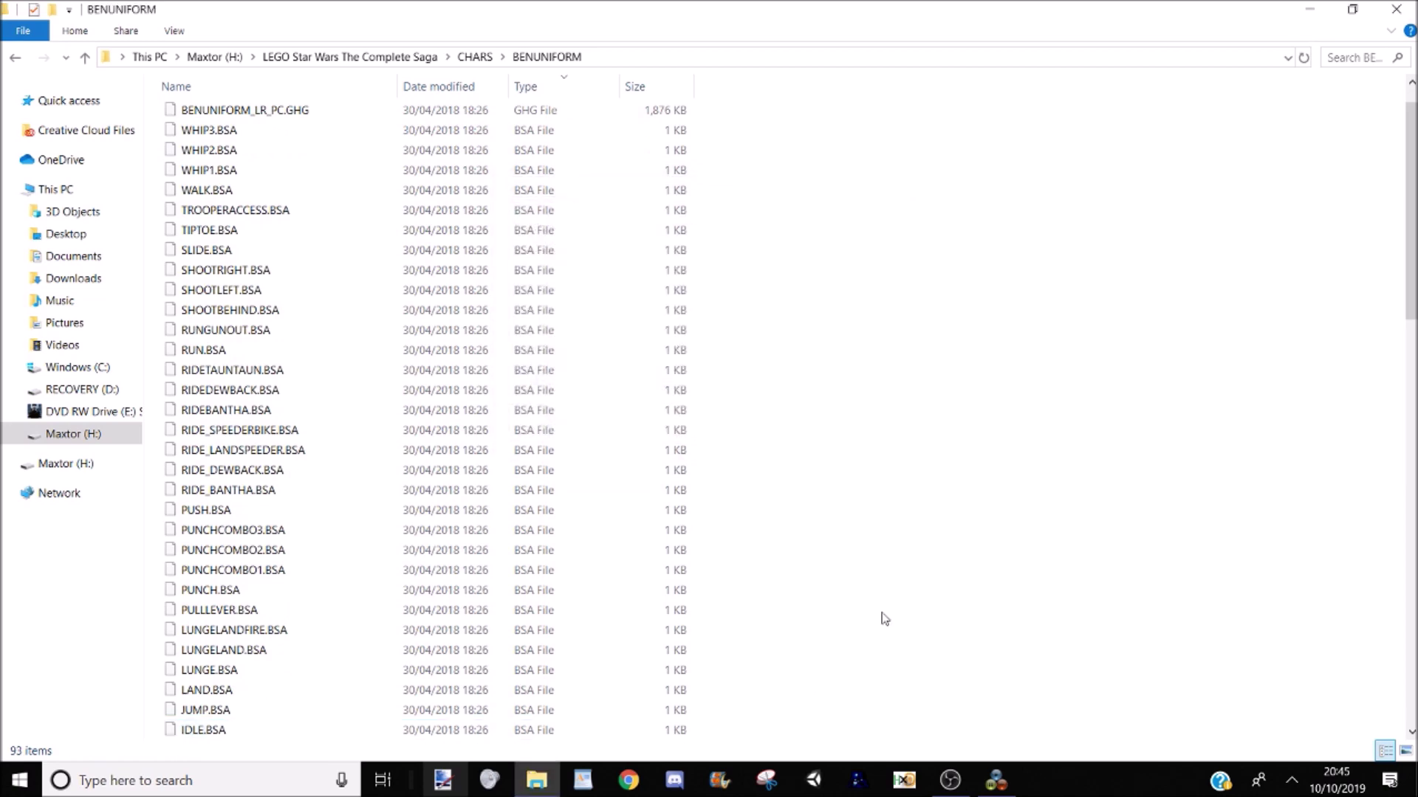
{"action": "scroll", "coordinate": [358, 583], "scroll_direction": "down", "scroll_amount": 2}
{"action": "scroll", "coordinate": [415, 560], "scroll_direction": "up", "scroll_amount": 3}
{"action": "scroll", "coordinate": [417, 535], "scroll_direction": "down", "scroll_amount": 10}
{"action": "scroll", "coordinate": [417, 535], "scroll_direction": "down", "scroll_amount": 11}
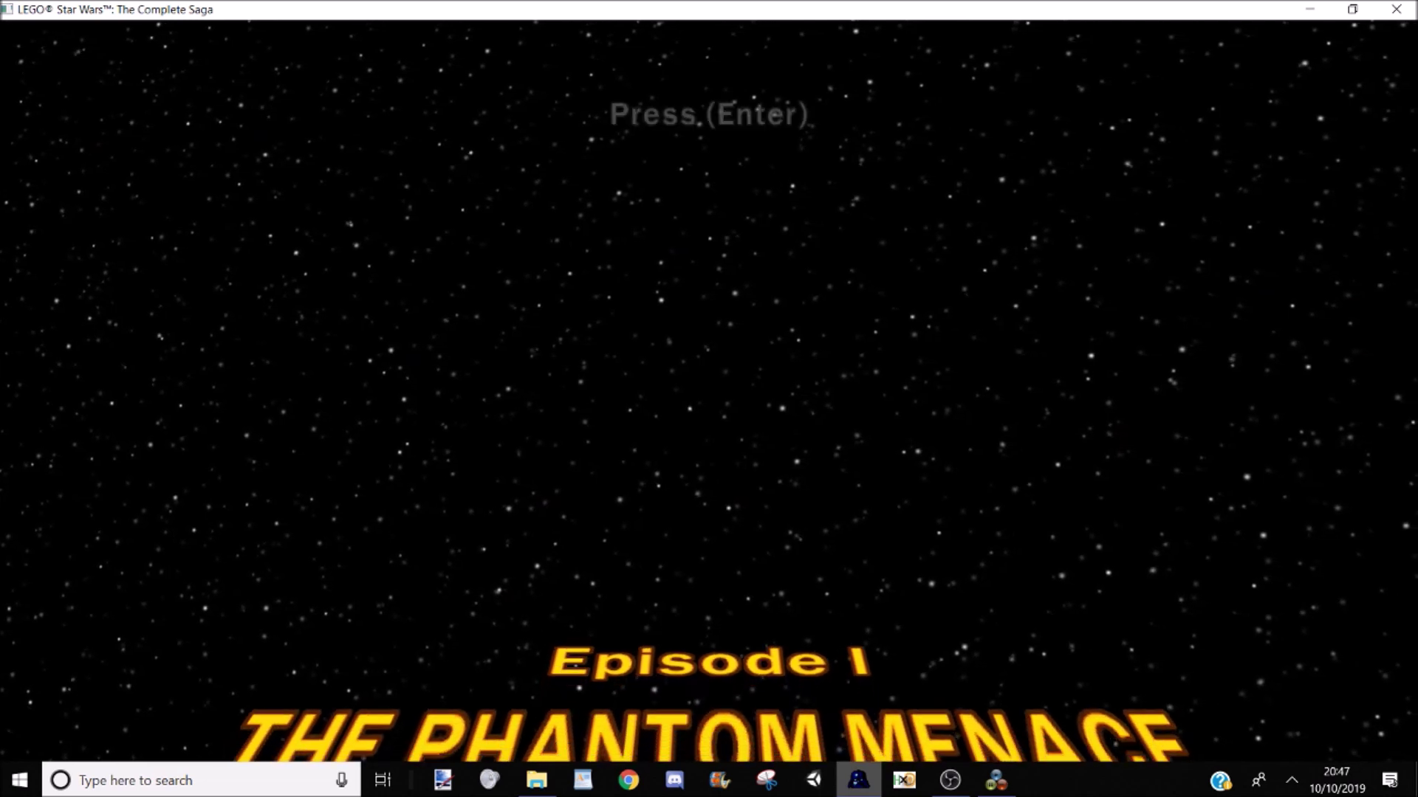
Step: Skip the Episode I opening crawl to load into Negotiations
{"action": "key", "text": "Return"}
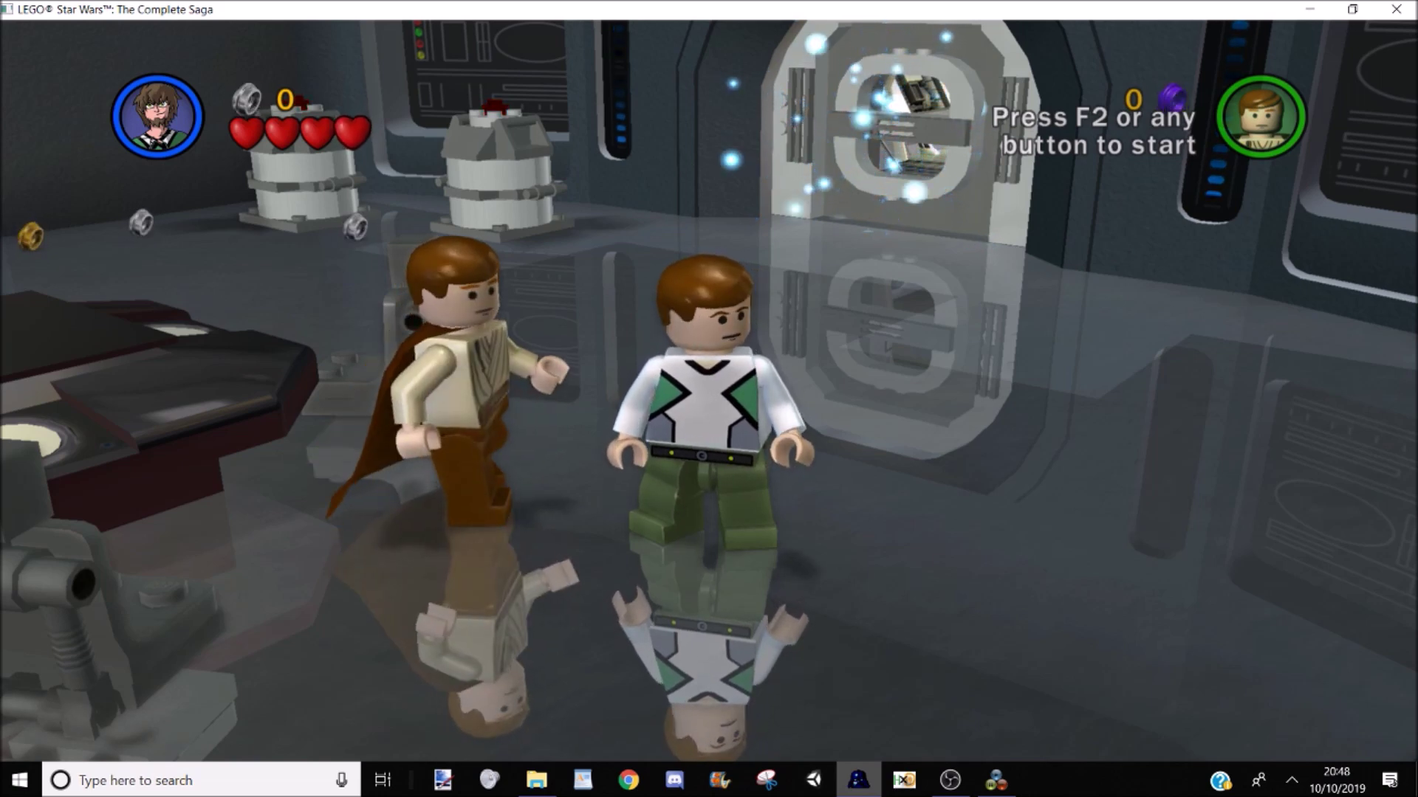
Step: Walk, leap and flip Ben Tennyson (Uniform Mode) around the ship room, then swap to C-3PO
{"action": "key", "text": "Up"}
{"action": "key", "text": "Down"}
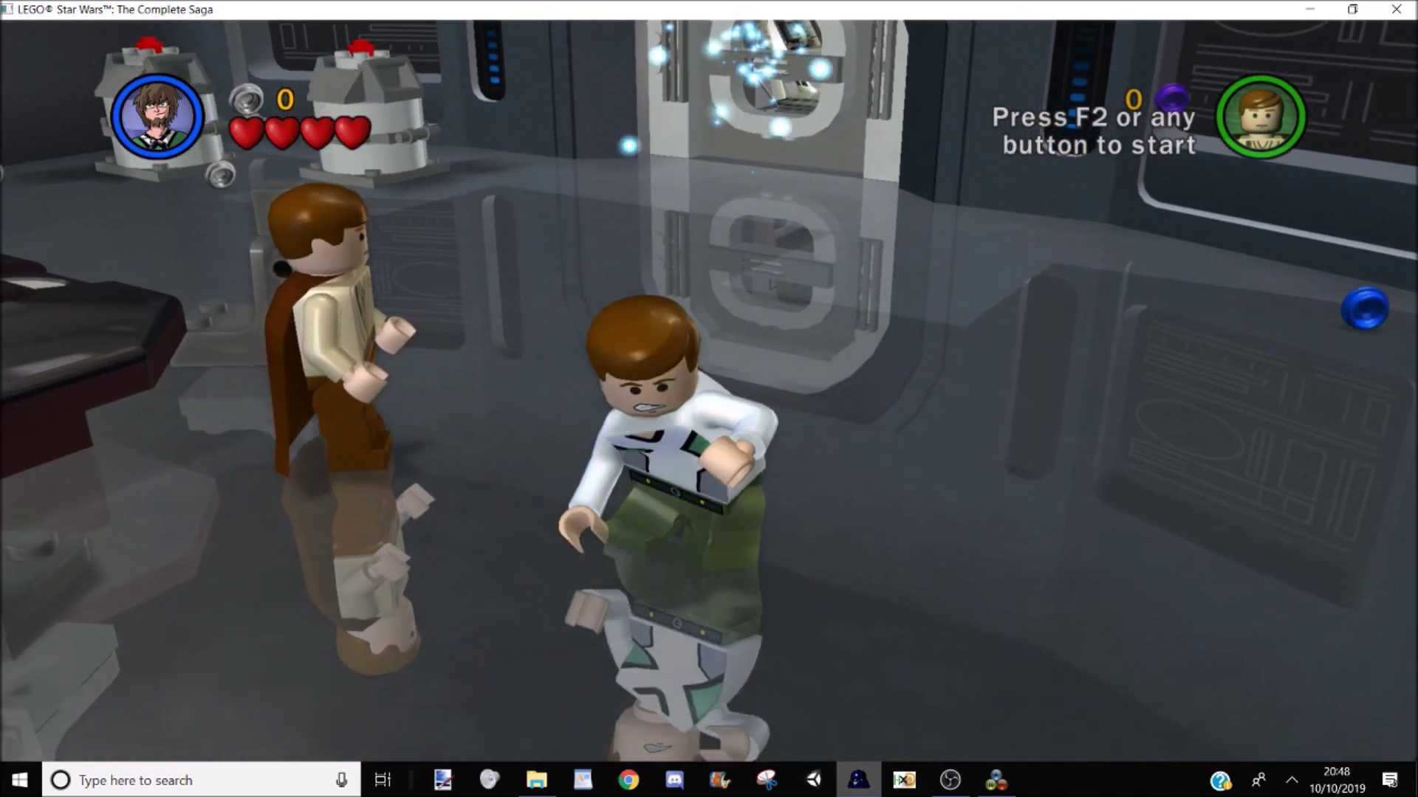
{"action": "key", "text": "Up"}
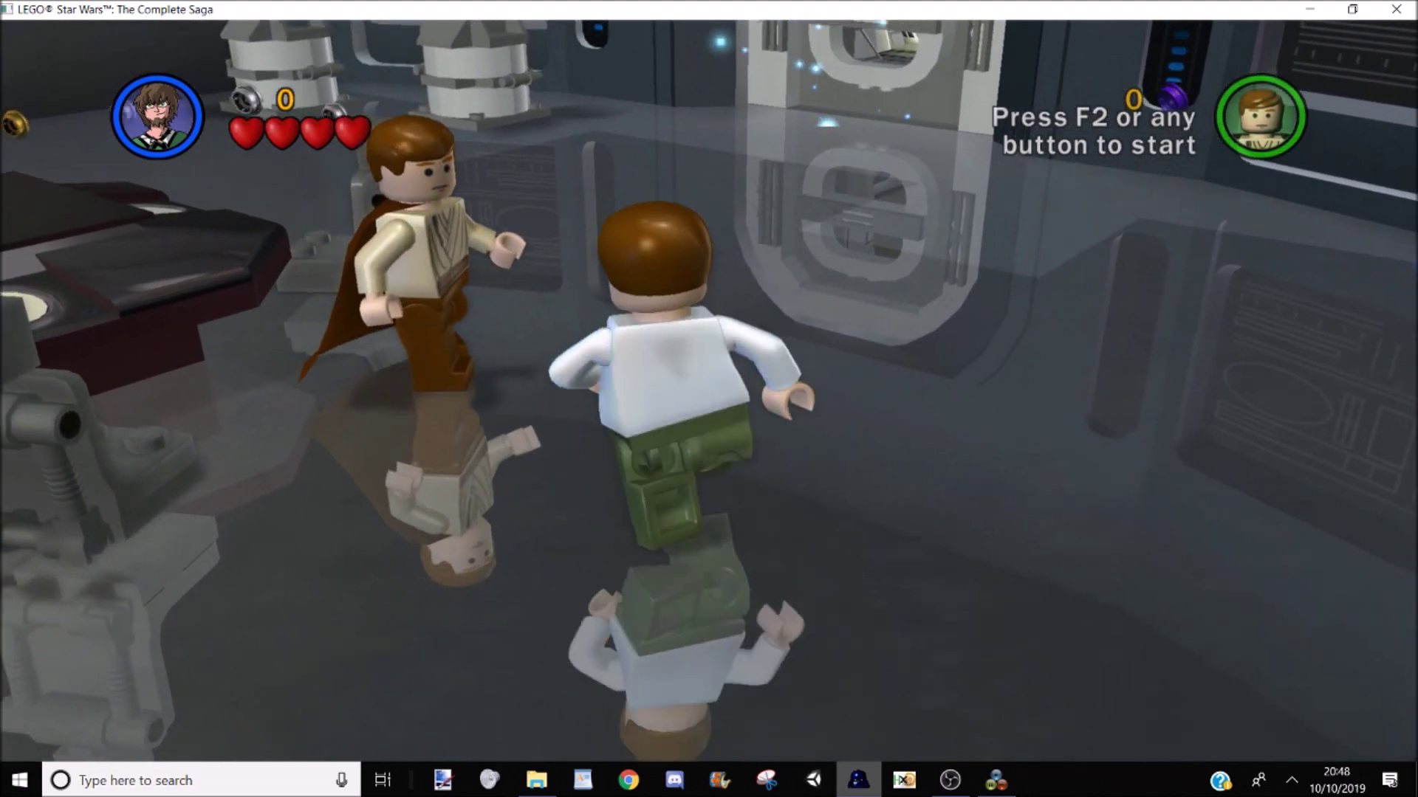
{"action": "key", "text": "Up"}
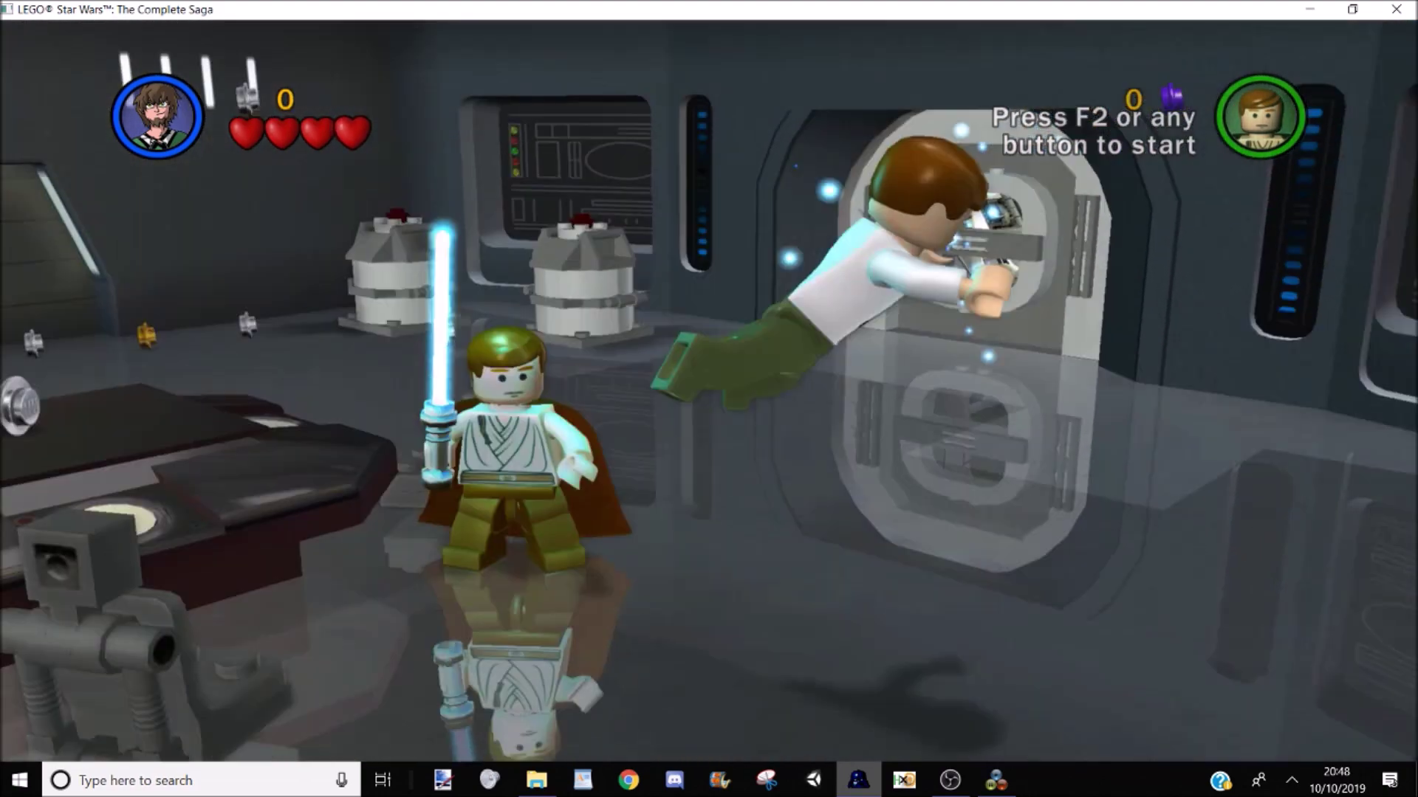
{"action": "key", "text": "Up"}
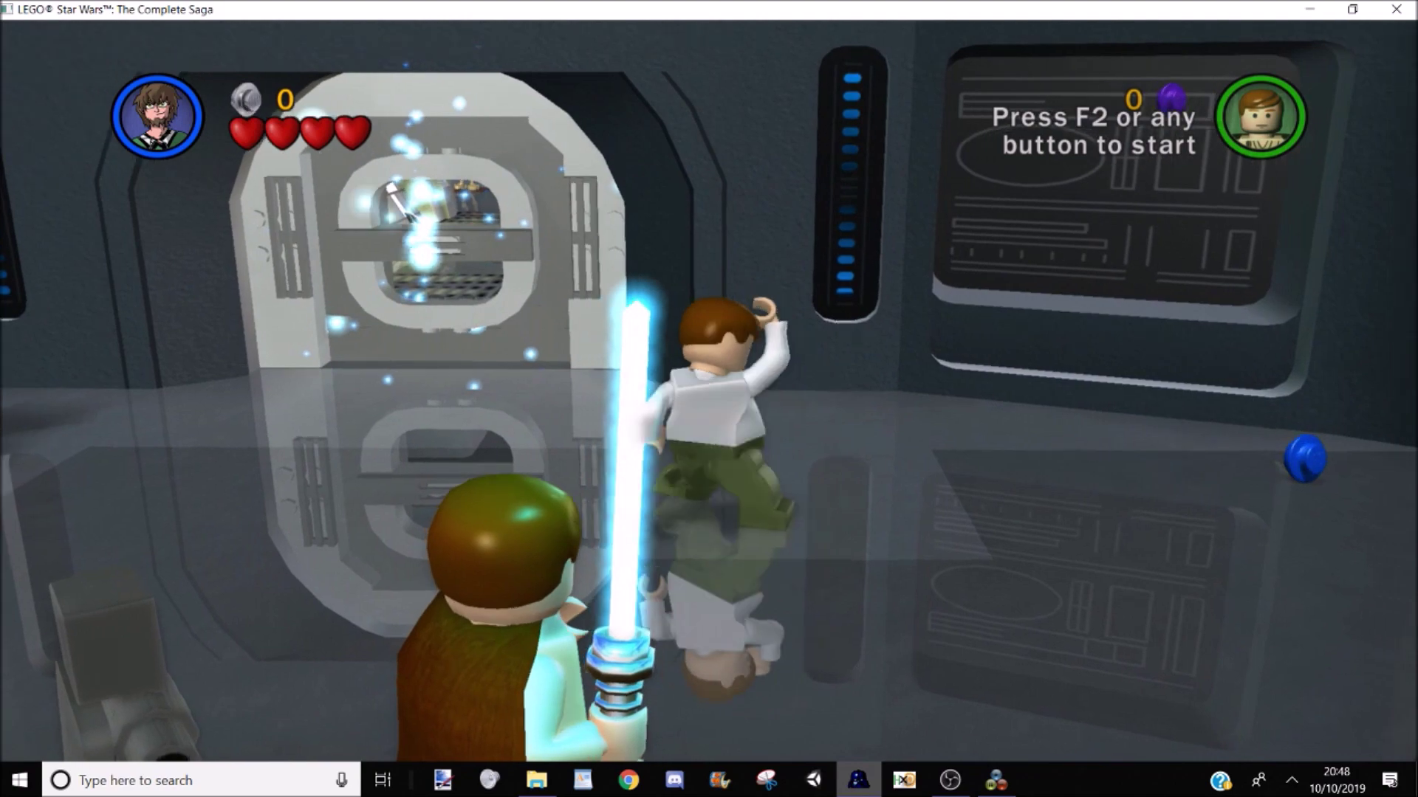
{"action": "key", "text": "Down"}
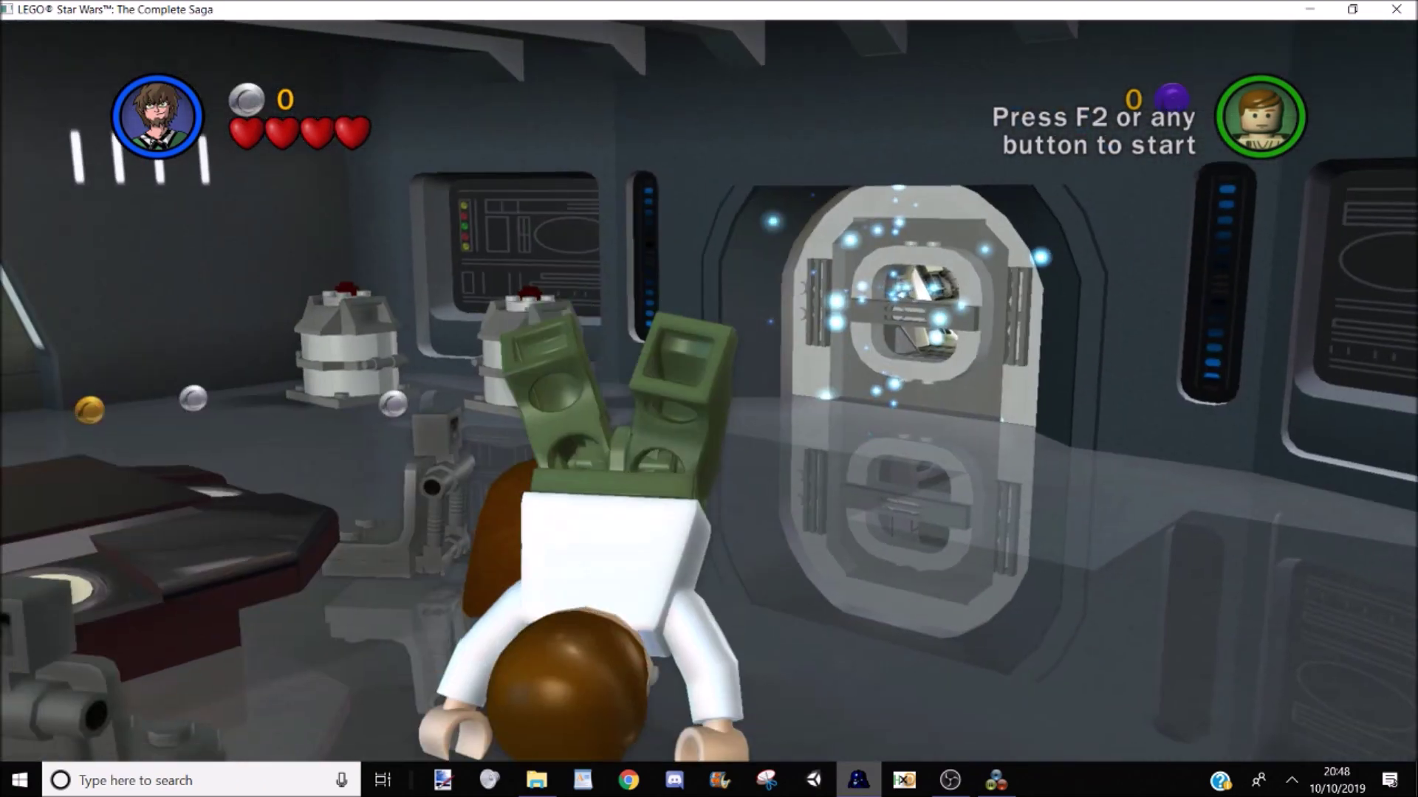
{"action": "key", "text": "Down"}
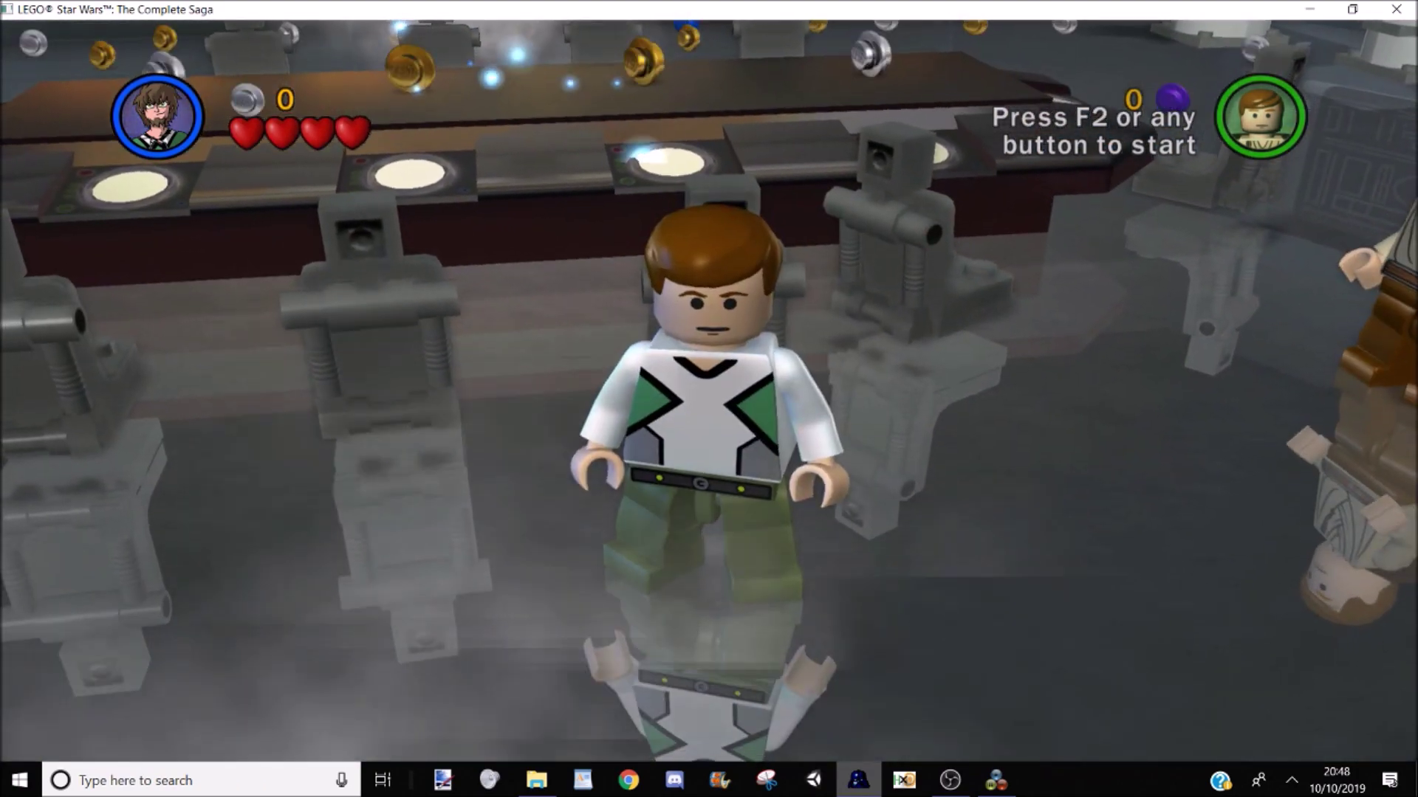
{"action": "key", "text": "Right"}
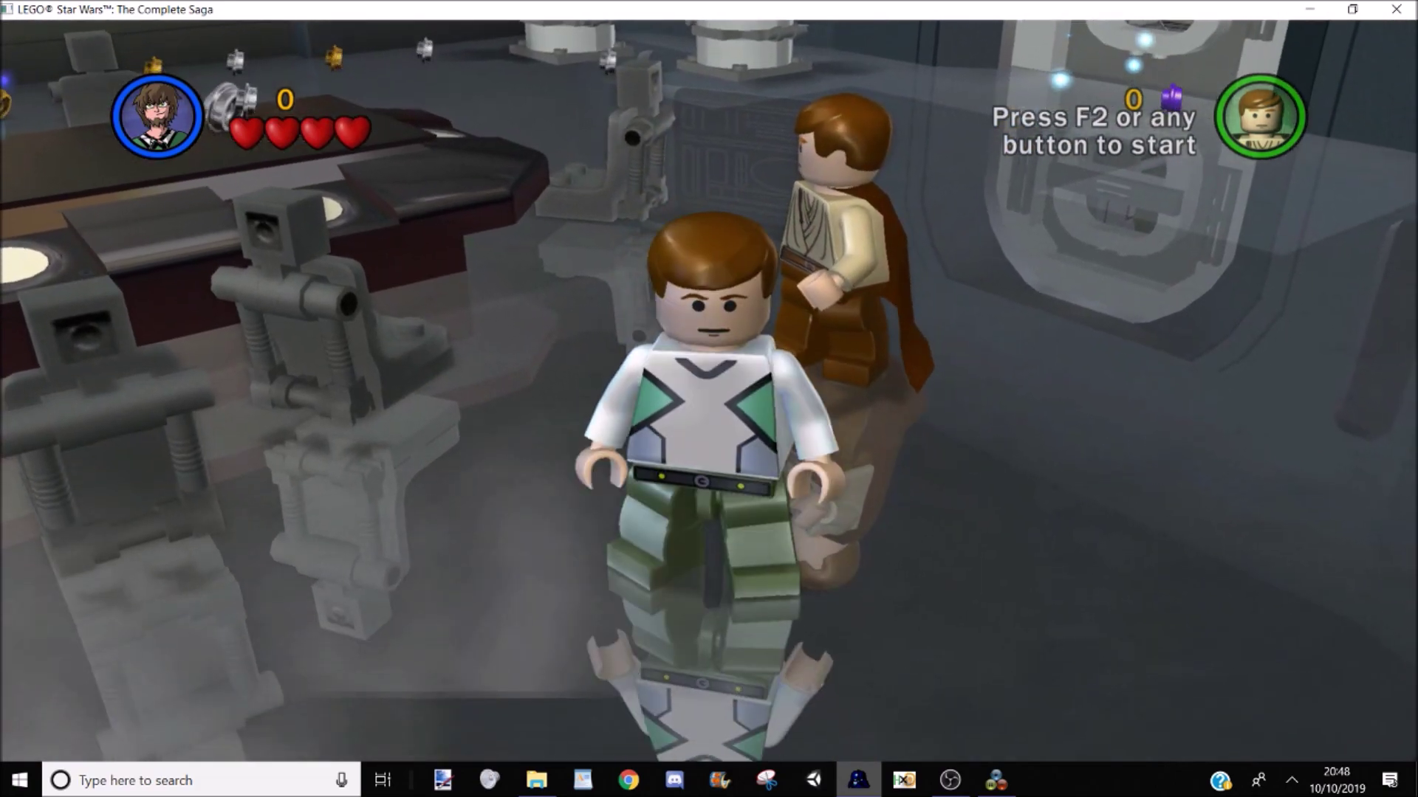
{"action": "key", "text": "Down"}
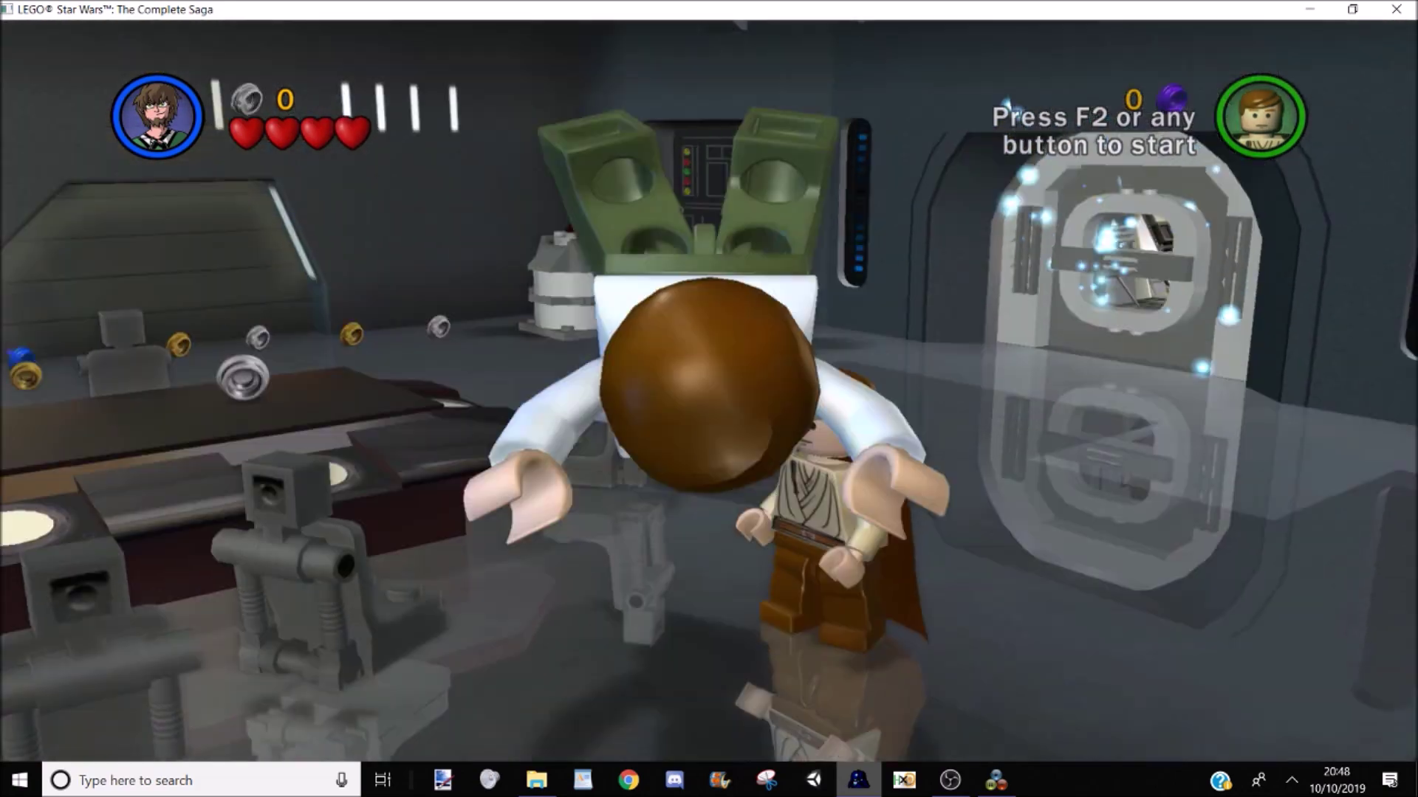
{"action": "key", "text": "Up"}
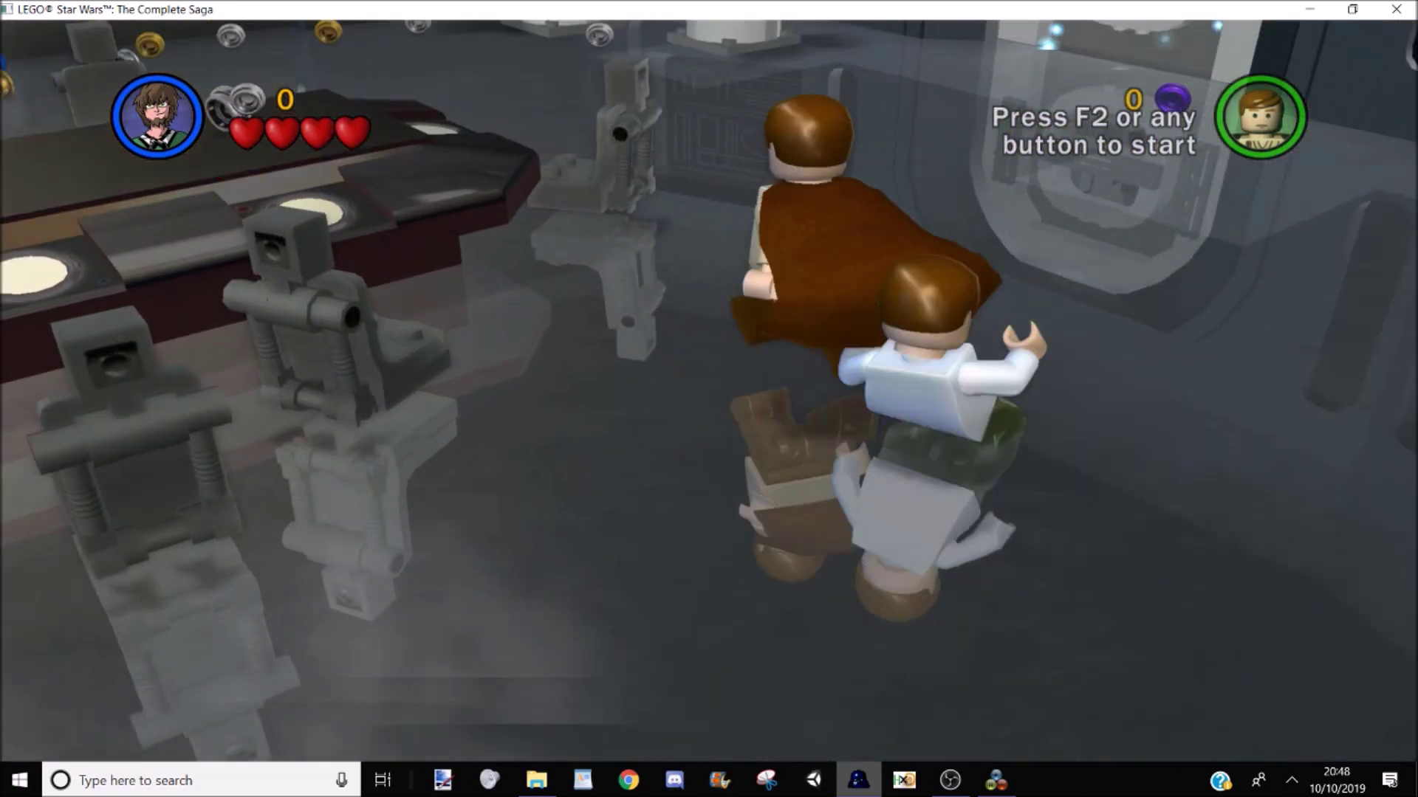
{"action": "key", "text": "v"}
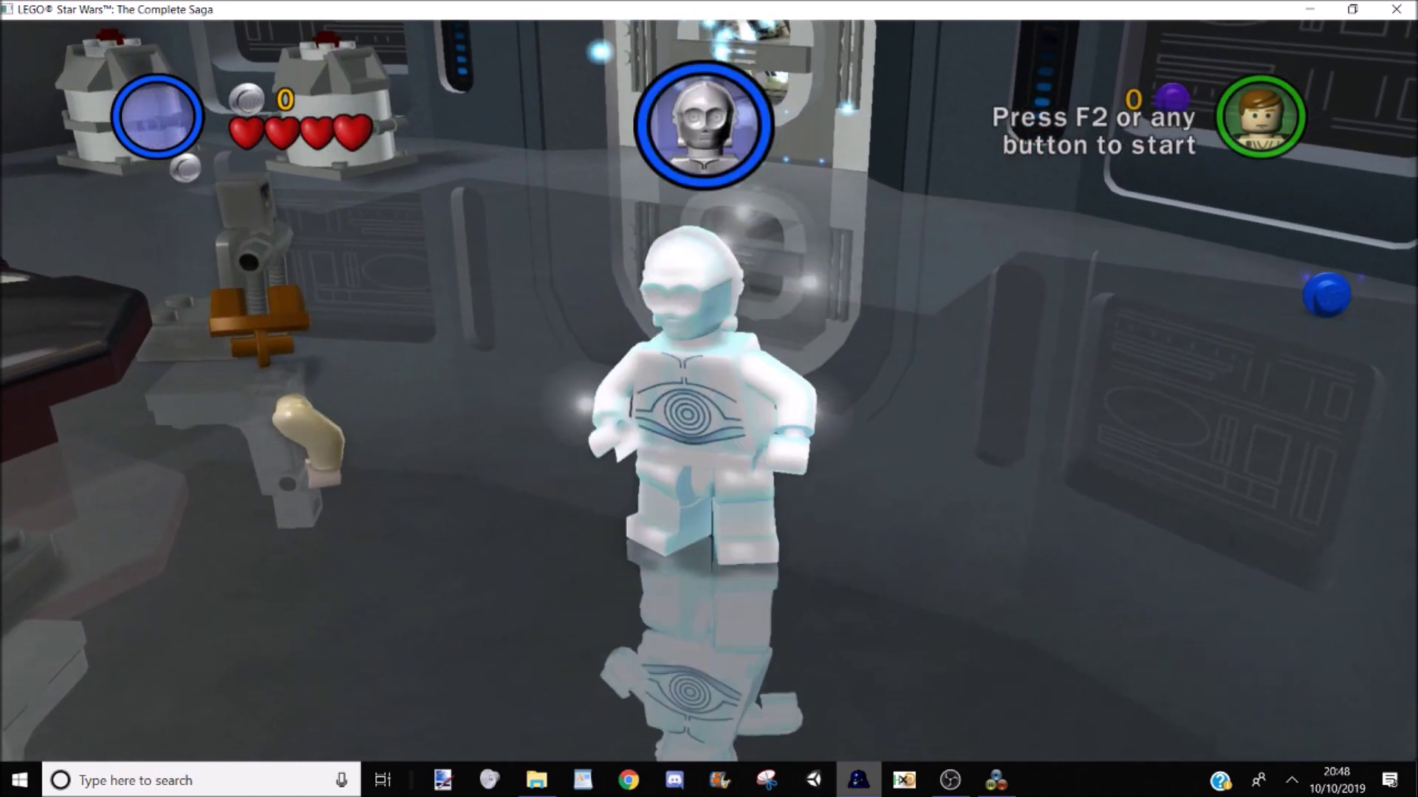